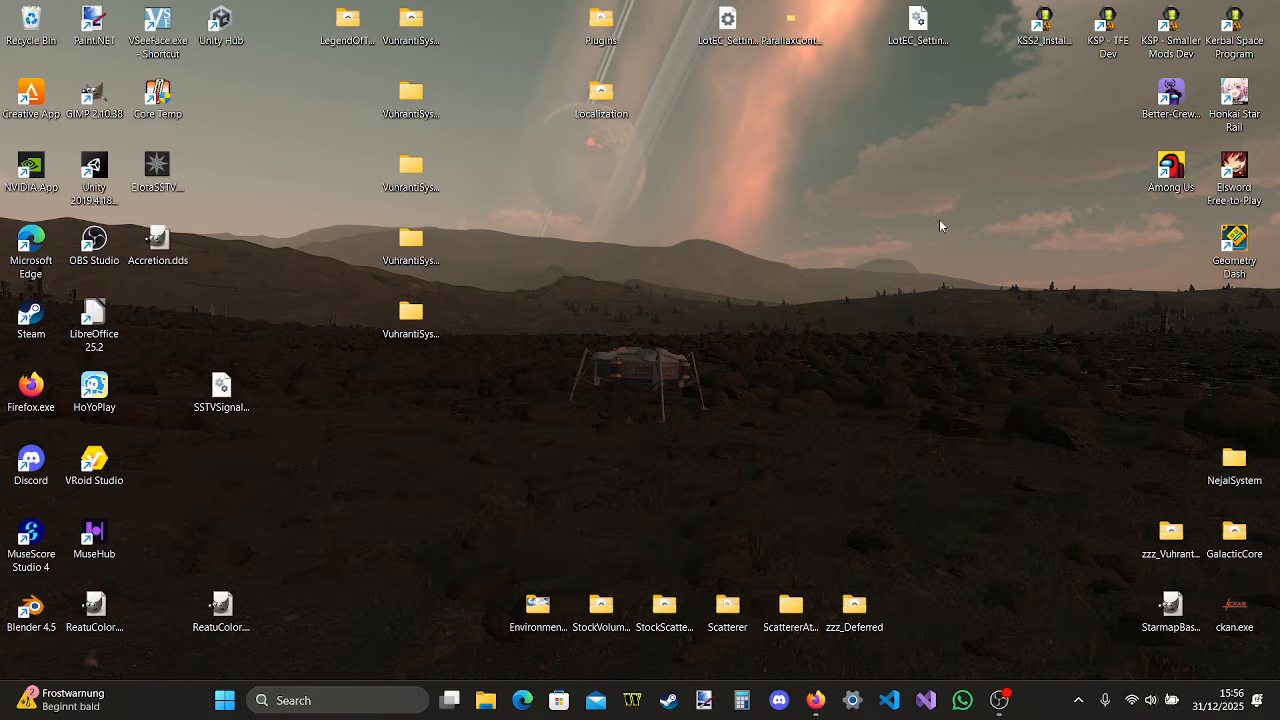
Open the file location of the KSS2_InstallTutorial desktop shortcut and bring the install's GameData folder into view
right_click(1043, 35)
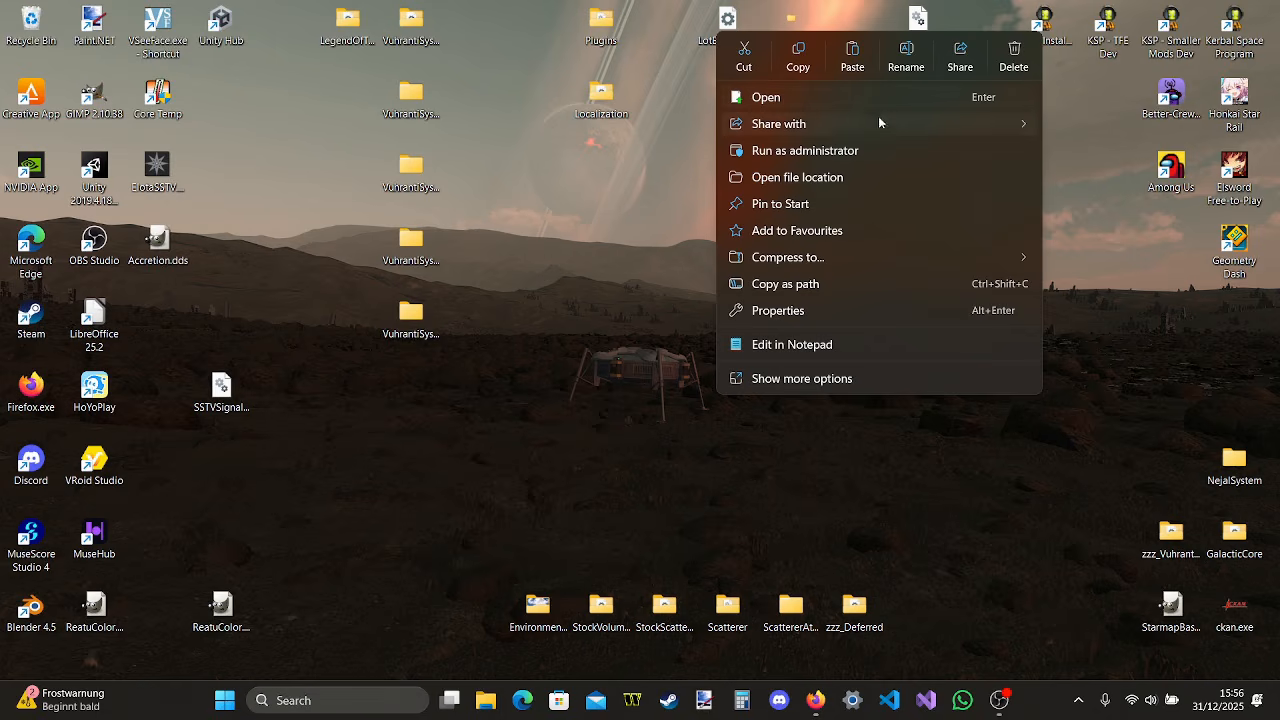
click(797, 176)
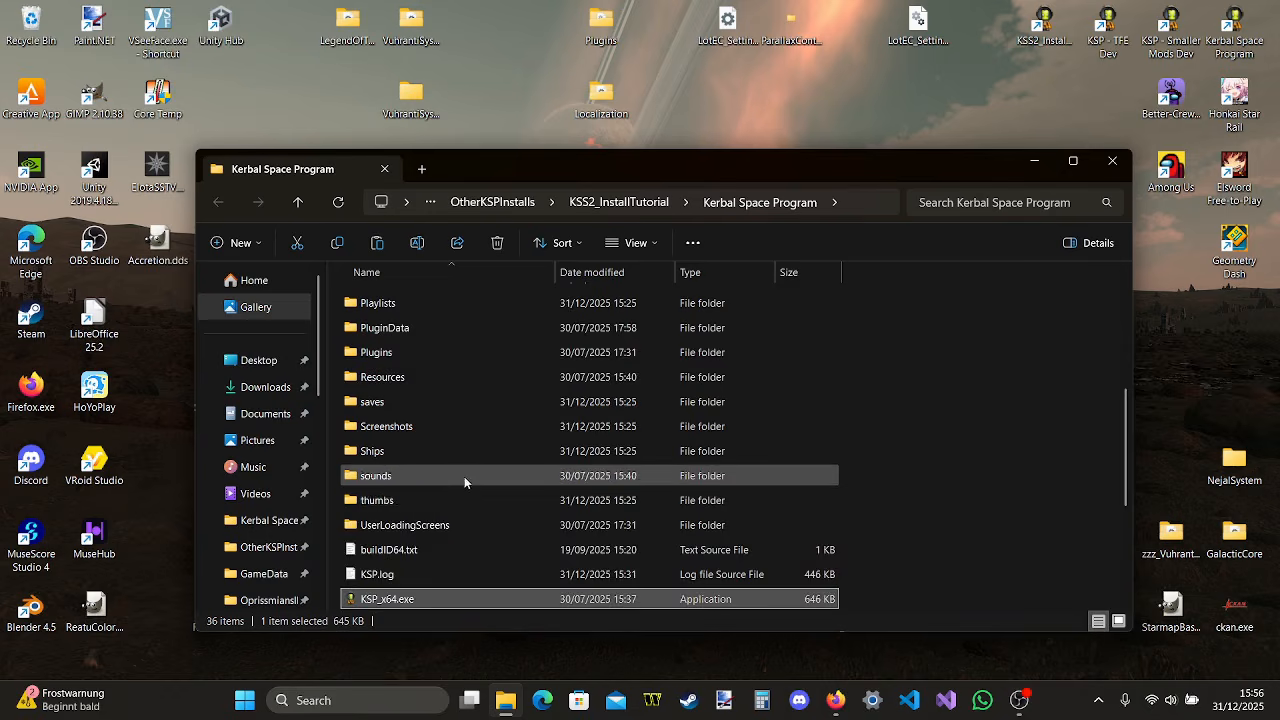
scroll(464, 476, up, 8)
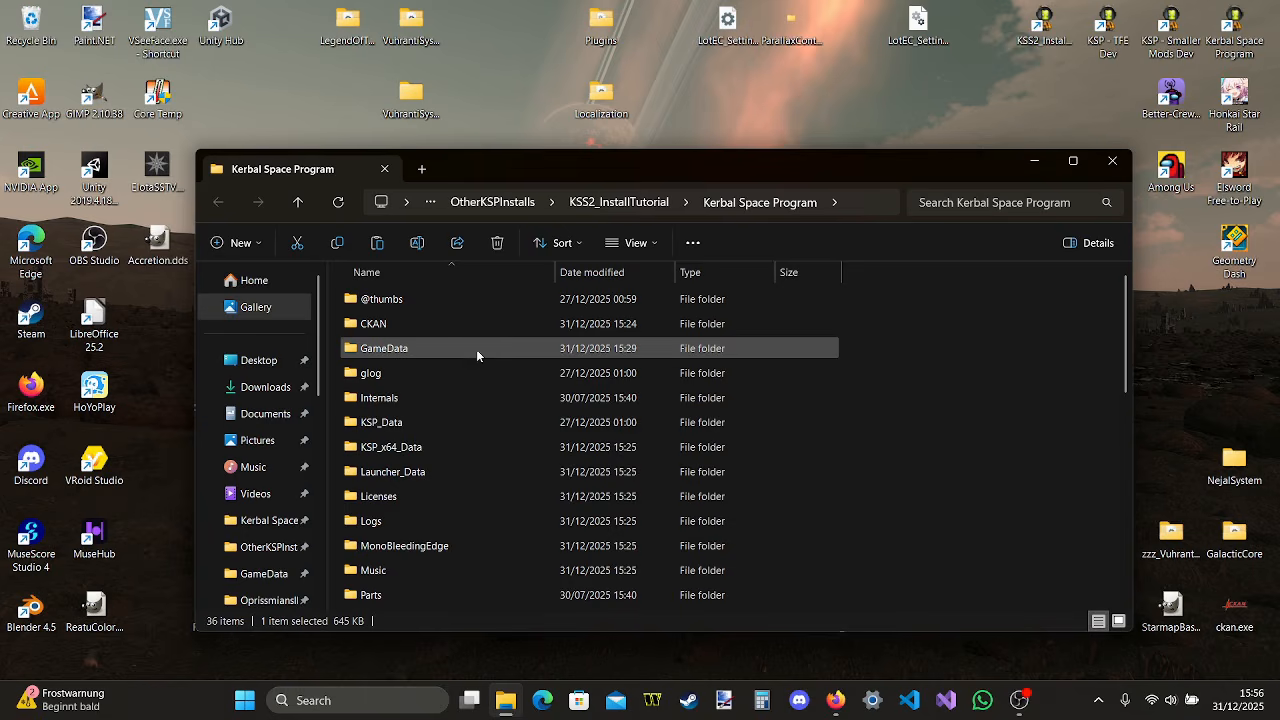
mouse_move(463, 348)
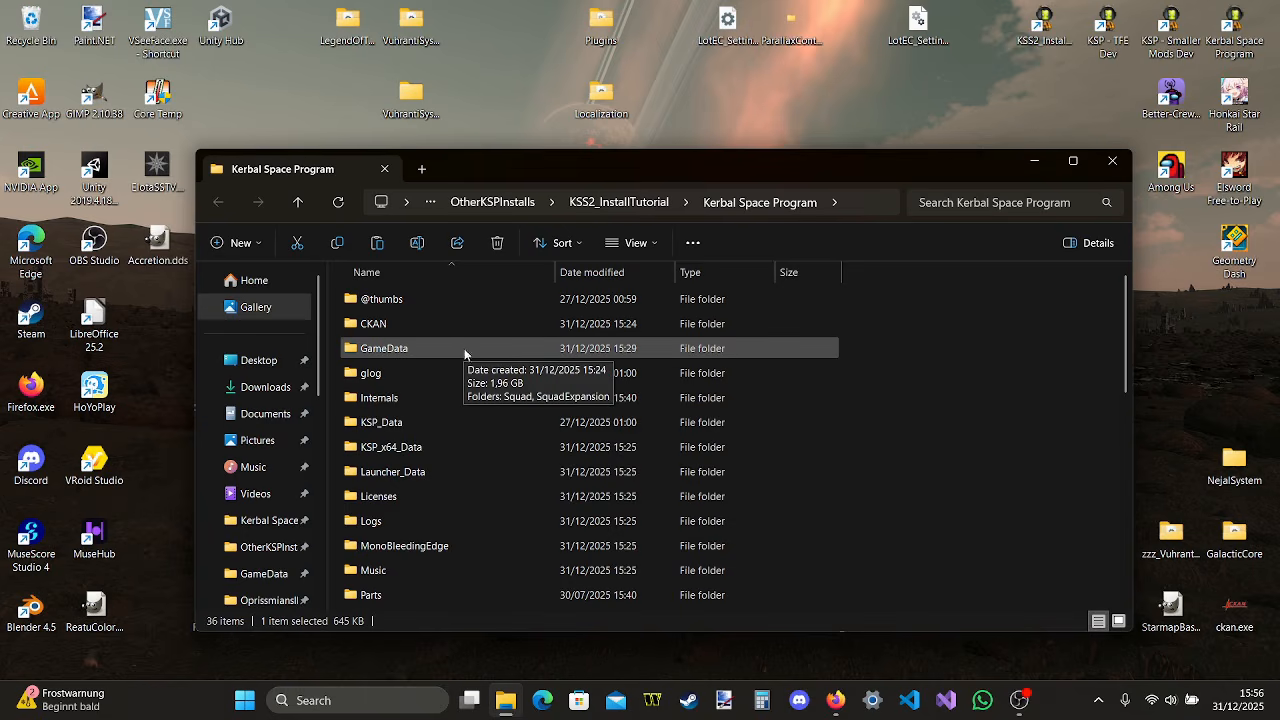
drag(827, 166, 908, 148)
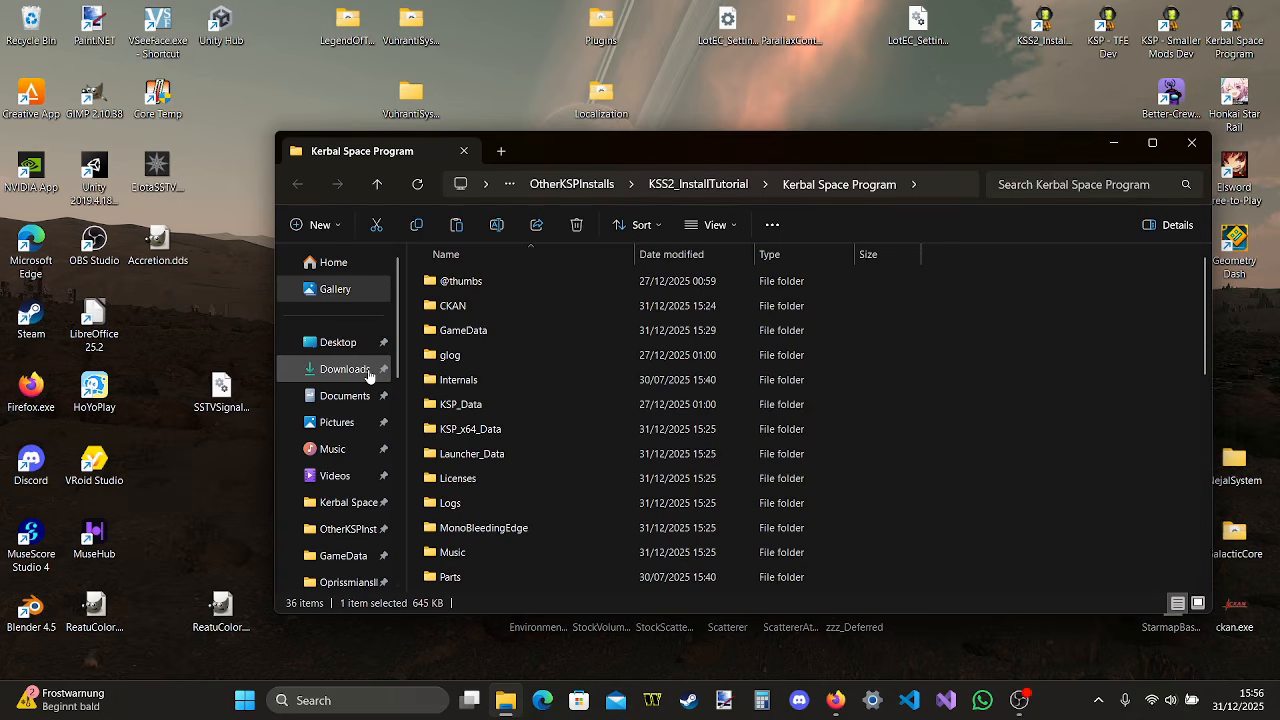
Open a second File Explorer window showing the Downloads folder
click(511, 697)
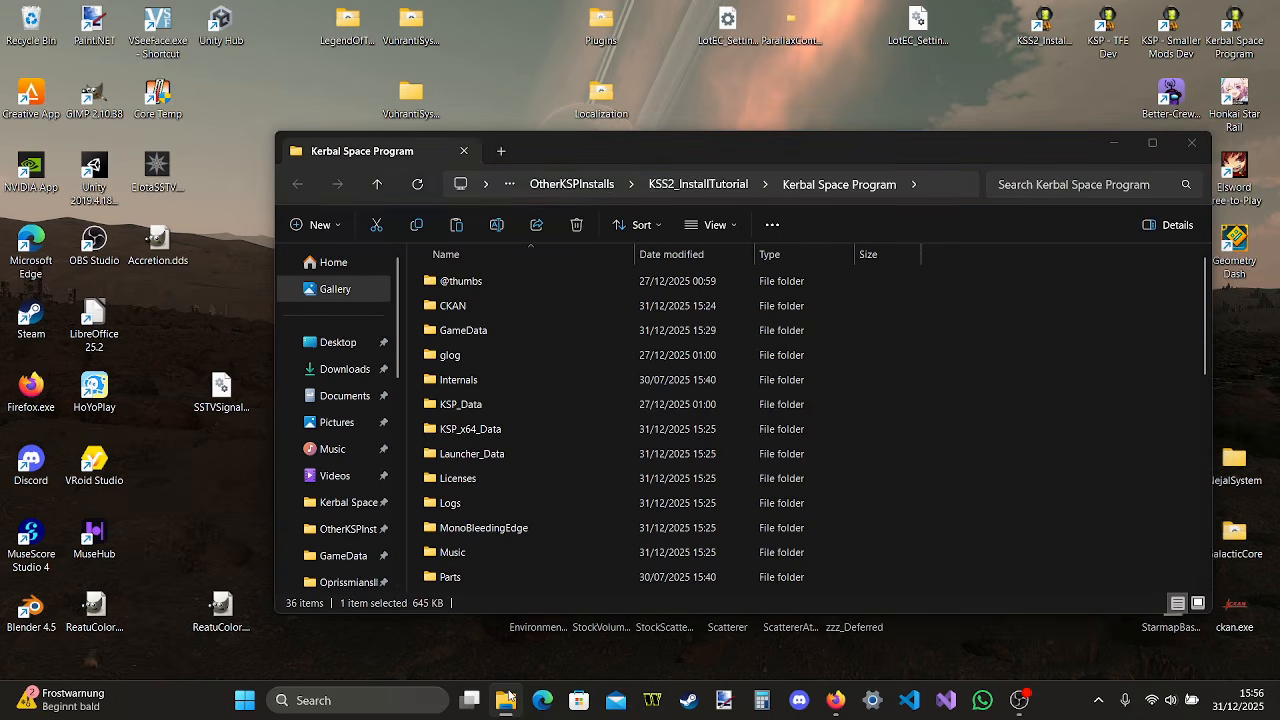
right_click(509, 697)
click(470, 604)
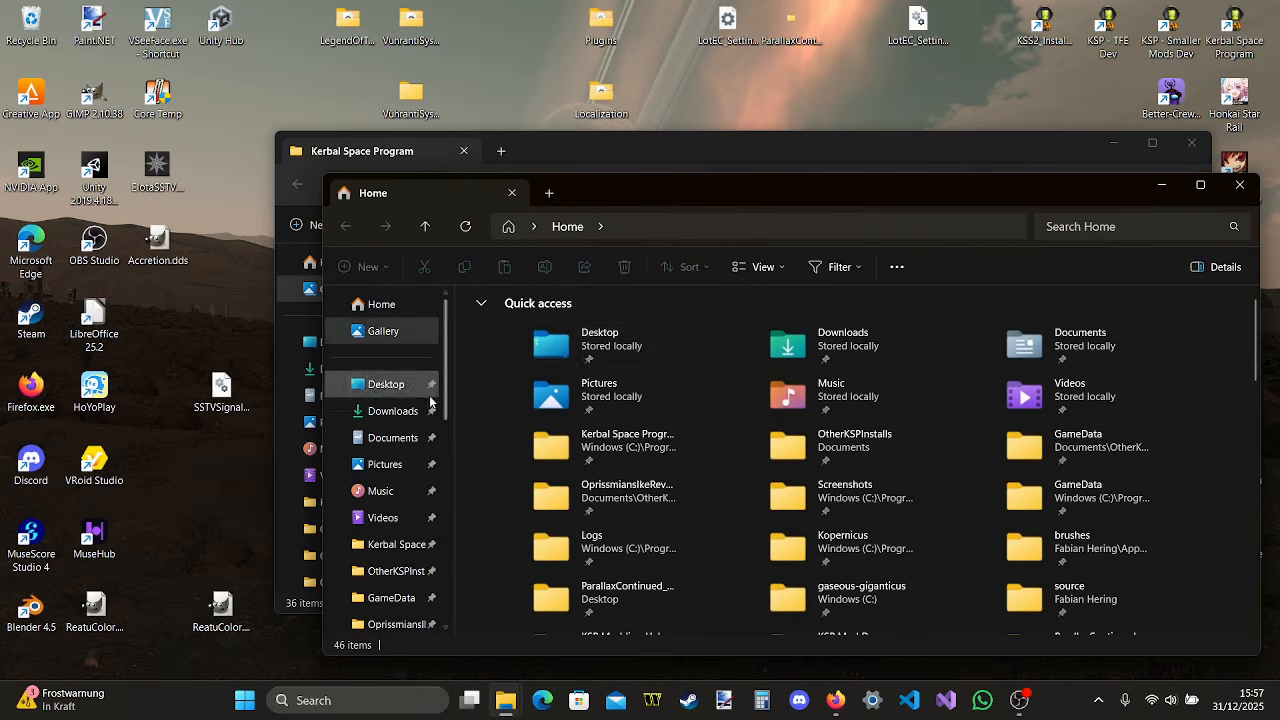
click(392, 410)
Find RaymarchedVolumetricsEarlyAccess12_10_25.zip in Downloads and open the GameData folder inside it
scroll(724, 399, down, 5)
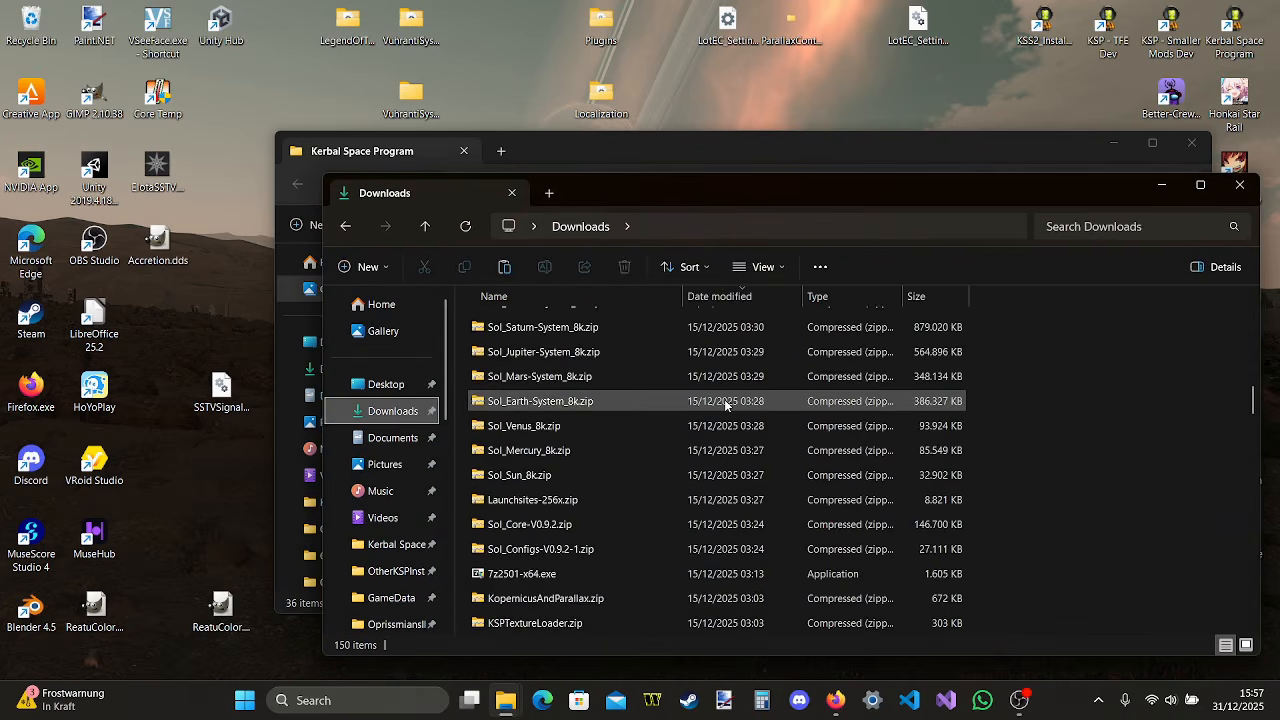
scroll(724, 399, up, 3)
scroll(724, 399, down, 10)
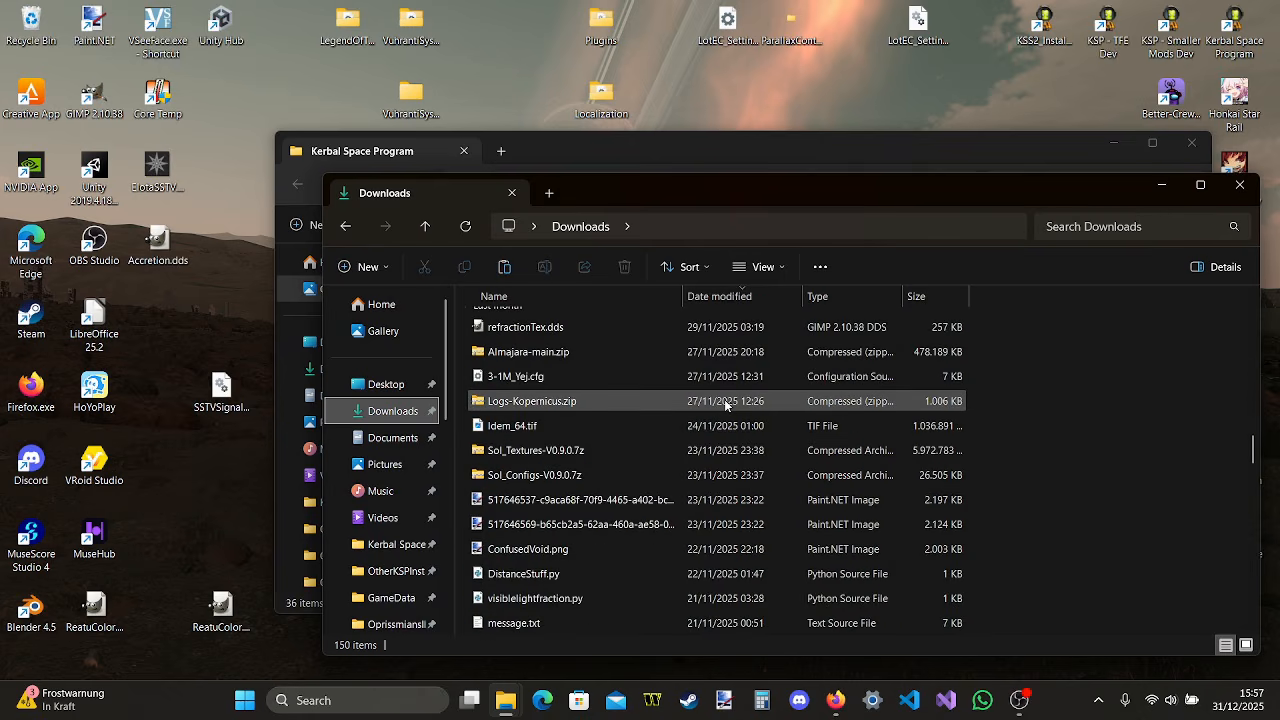
scroll(724, 399, down, 4)
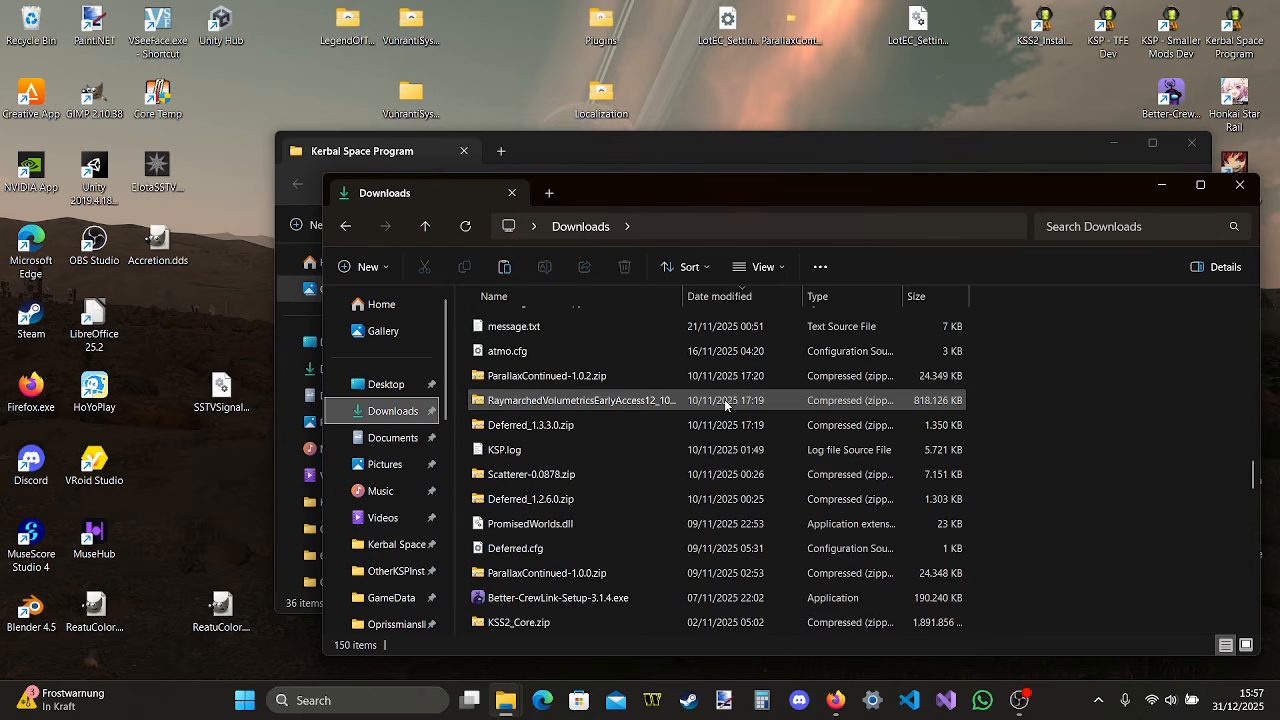
double_click(676, 401)
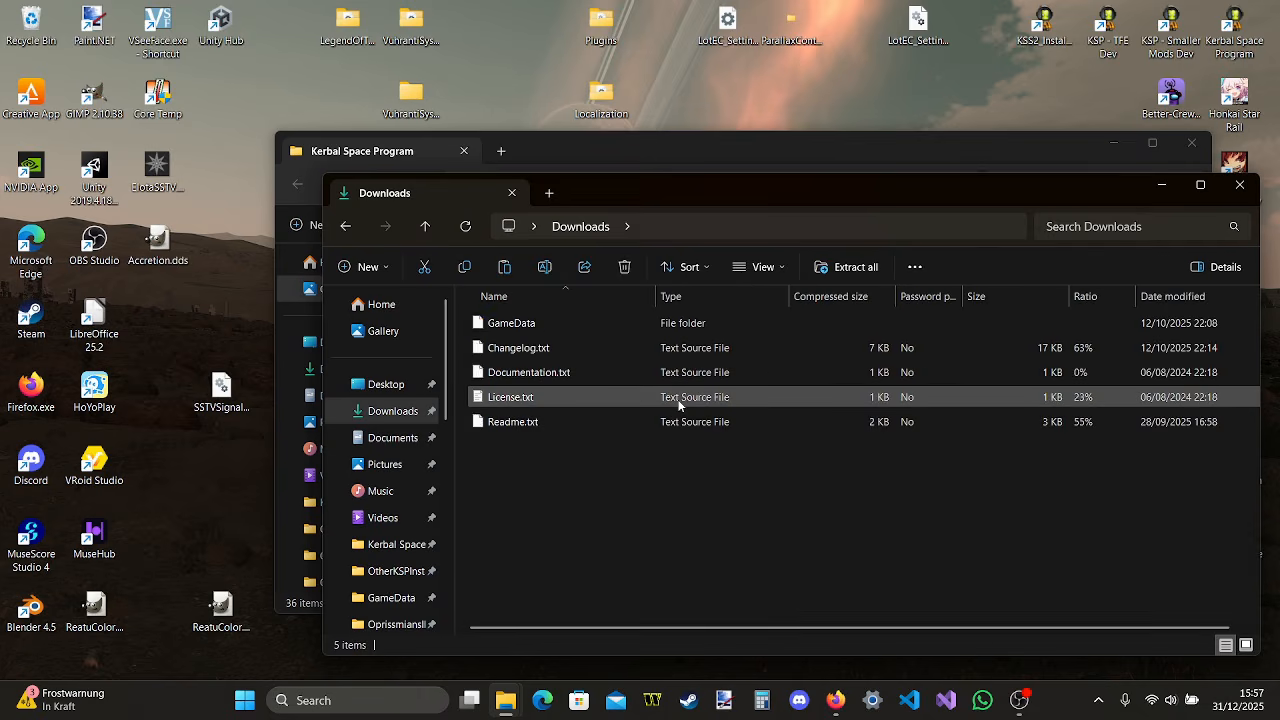
double_click(622, 322)
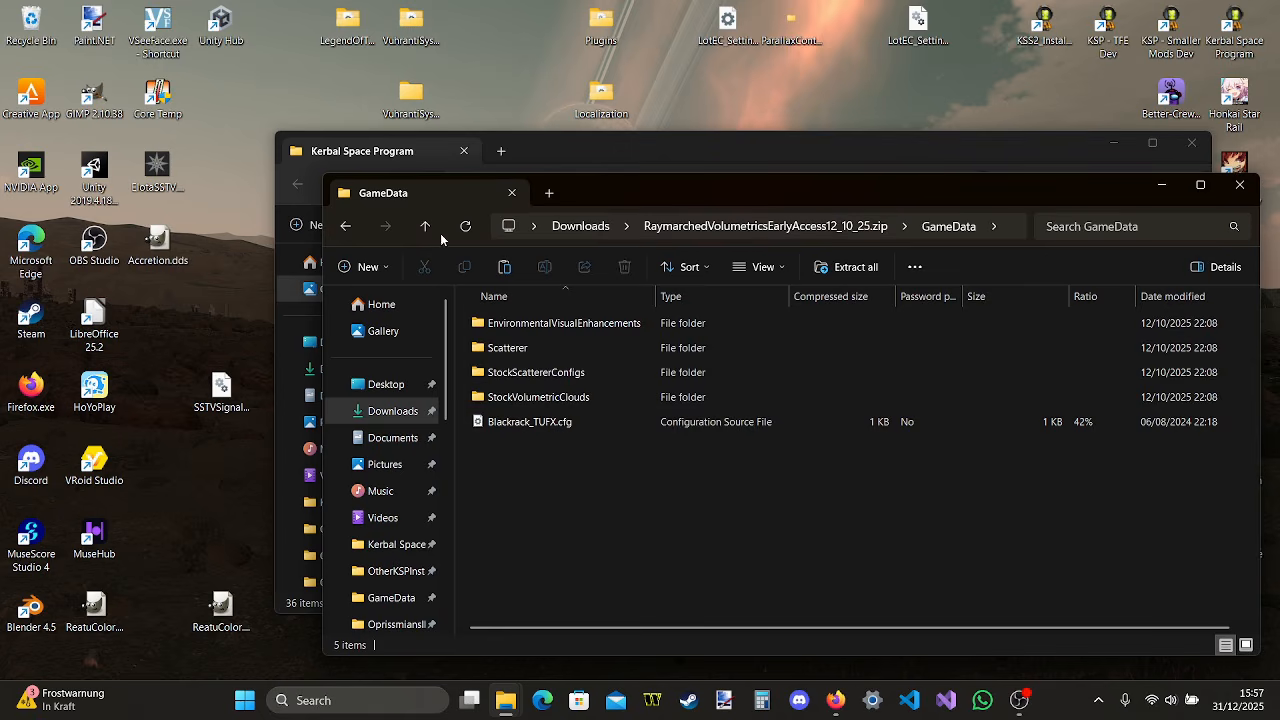
Copy the volumetrics archive's GameData folder into the Kerbal Space Program install folder and check the merged GameData contents
click(345, 226)
drag(581, 197, 508, 440)
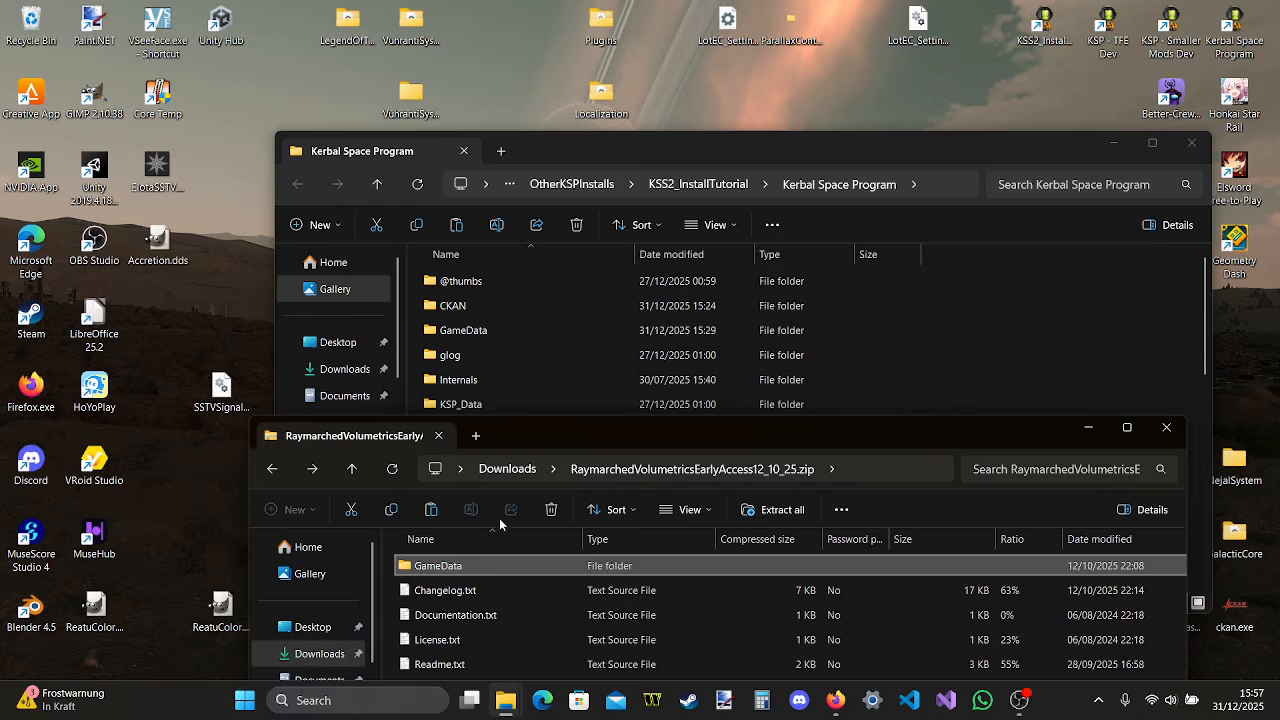
double_click(503, 566)
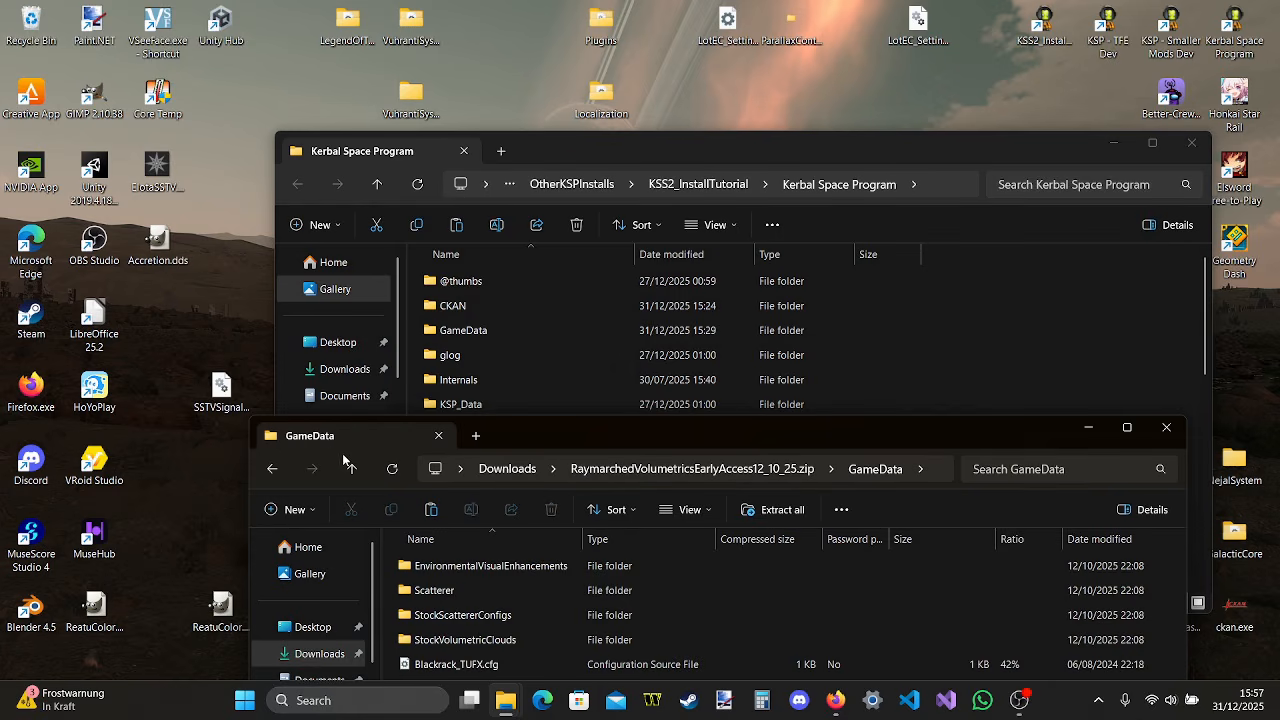
click(272, 468)
drag(518, 565, 1040, 300)
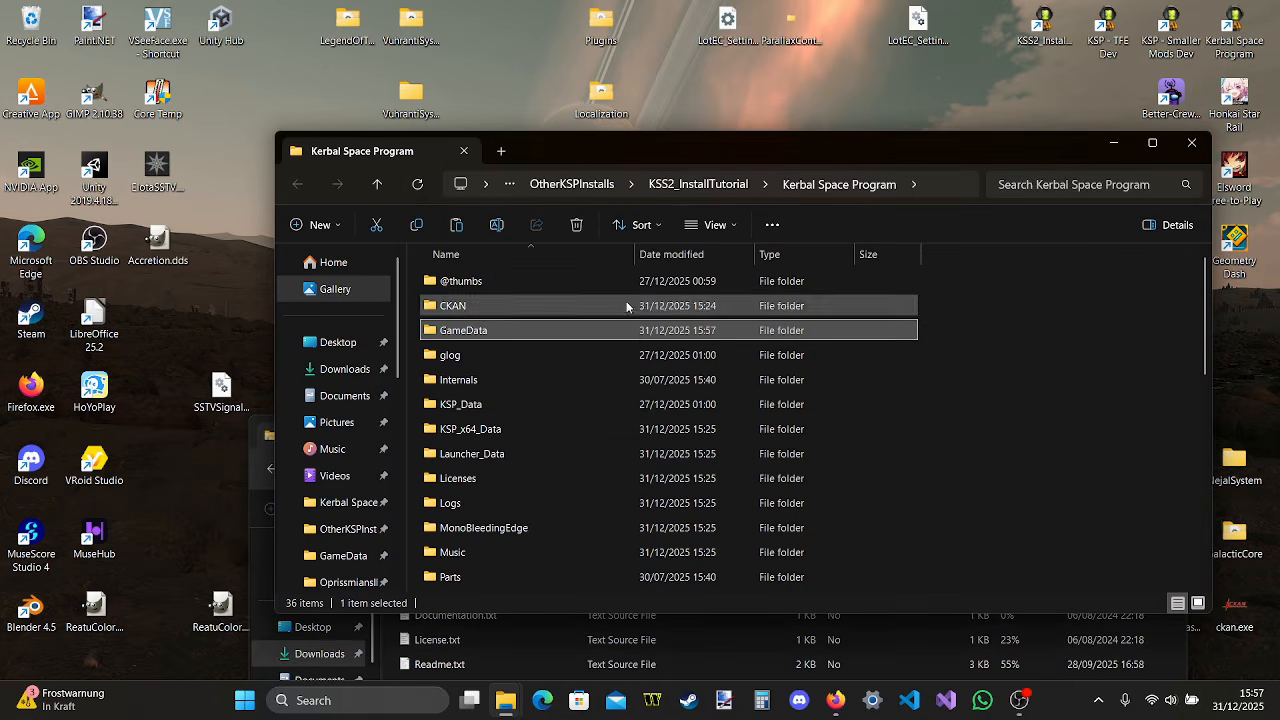
double_click(584, 330)
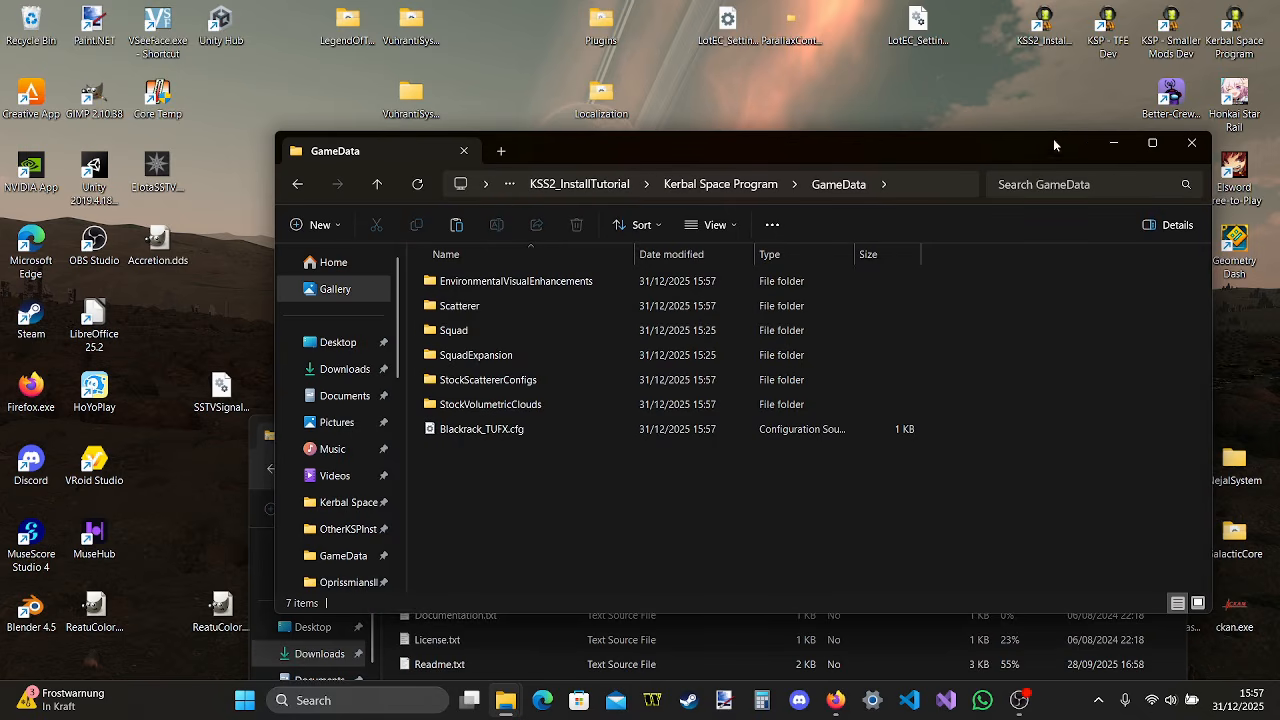
click(1119, 143)
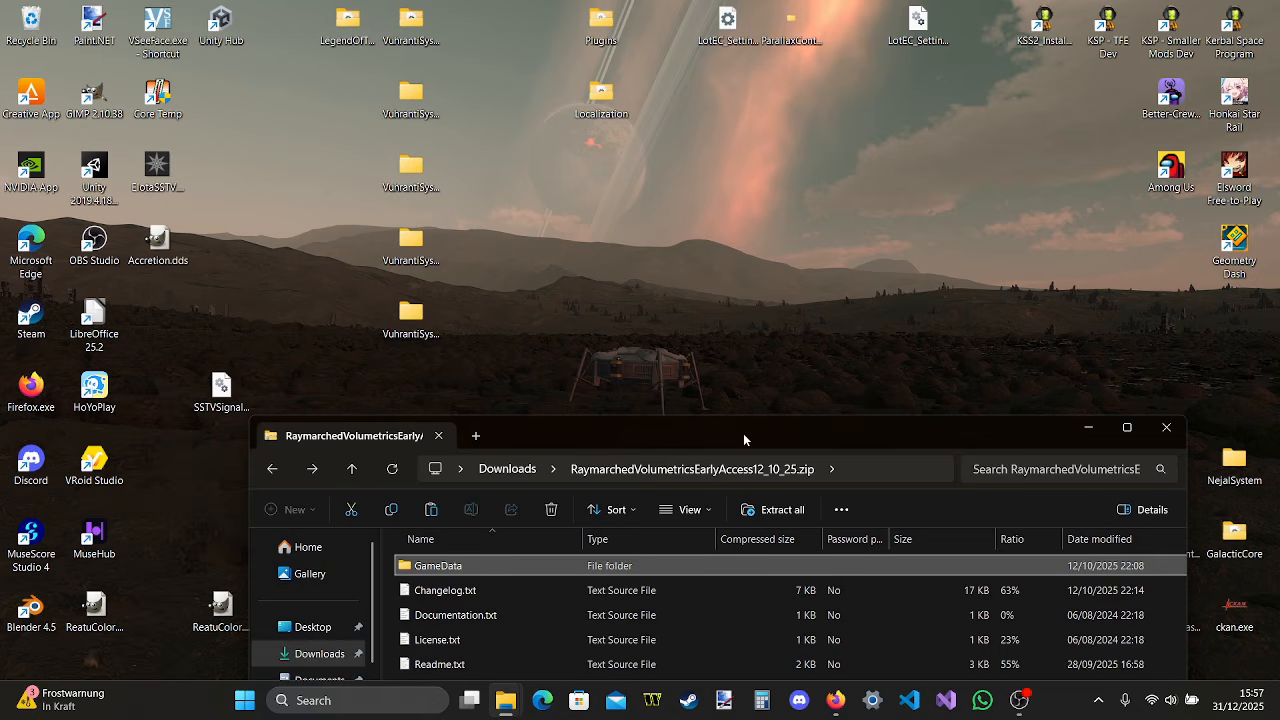
Return from the volumetrics archive to the start of the Downloads list and minimize that window
drag(743, 433, 719, 207)
click(483, 236)
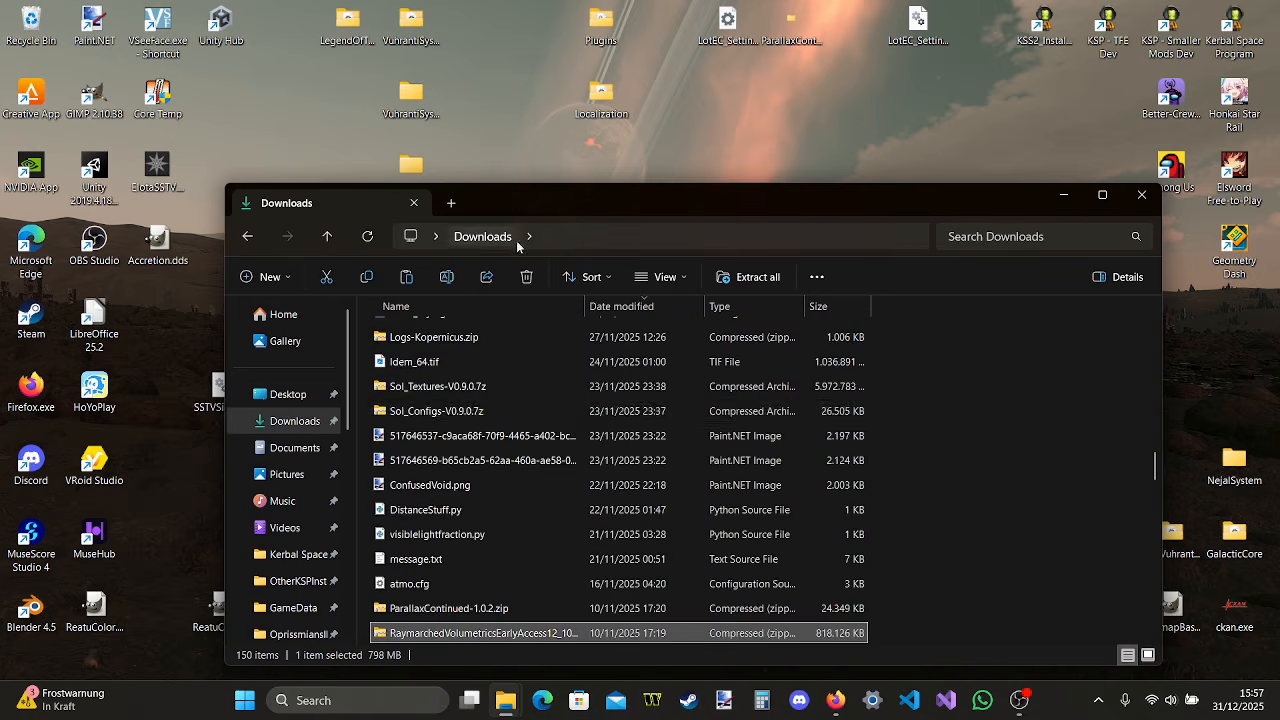
scroll(584, 421, up, 10)
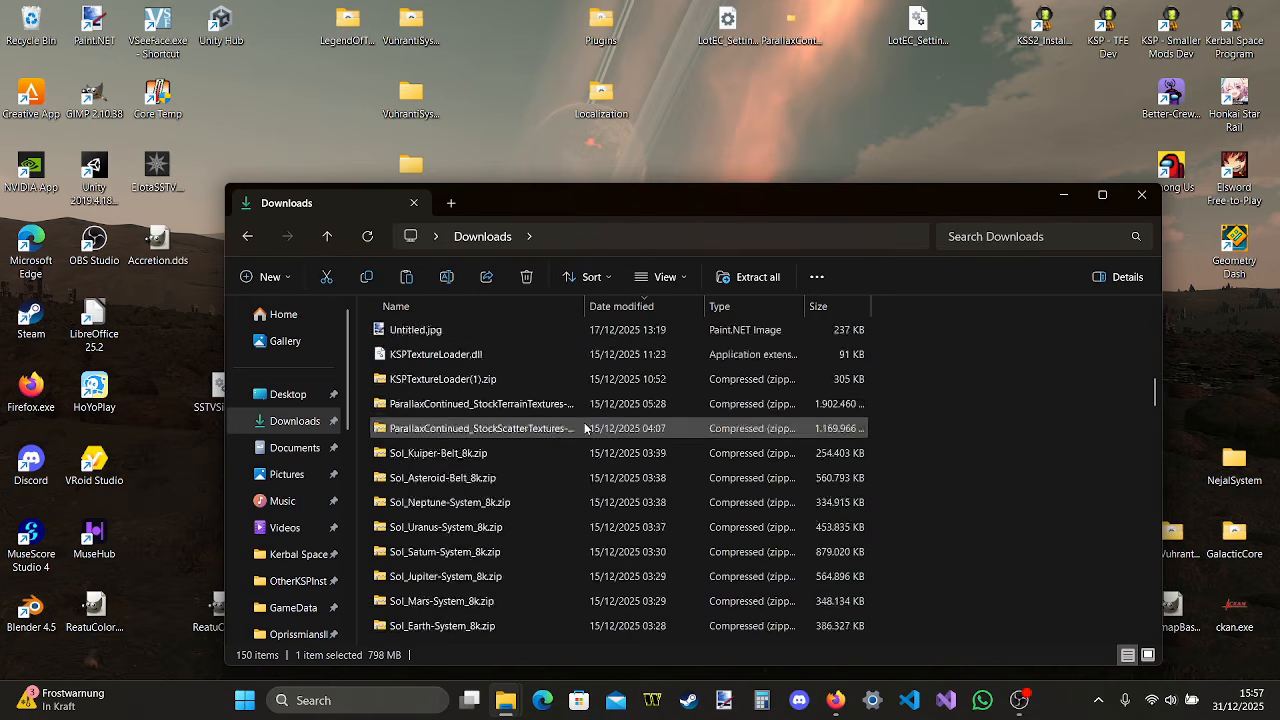
click(1065, 195)
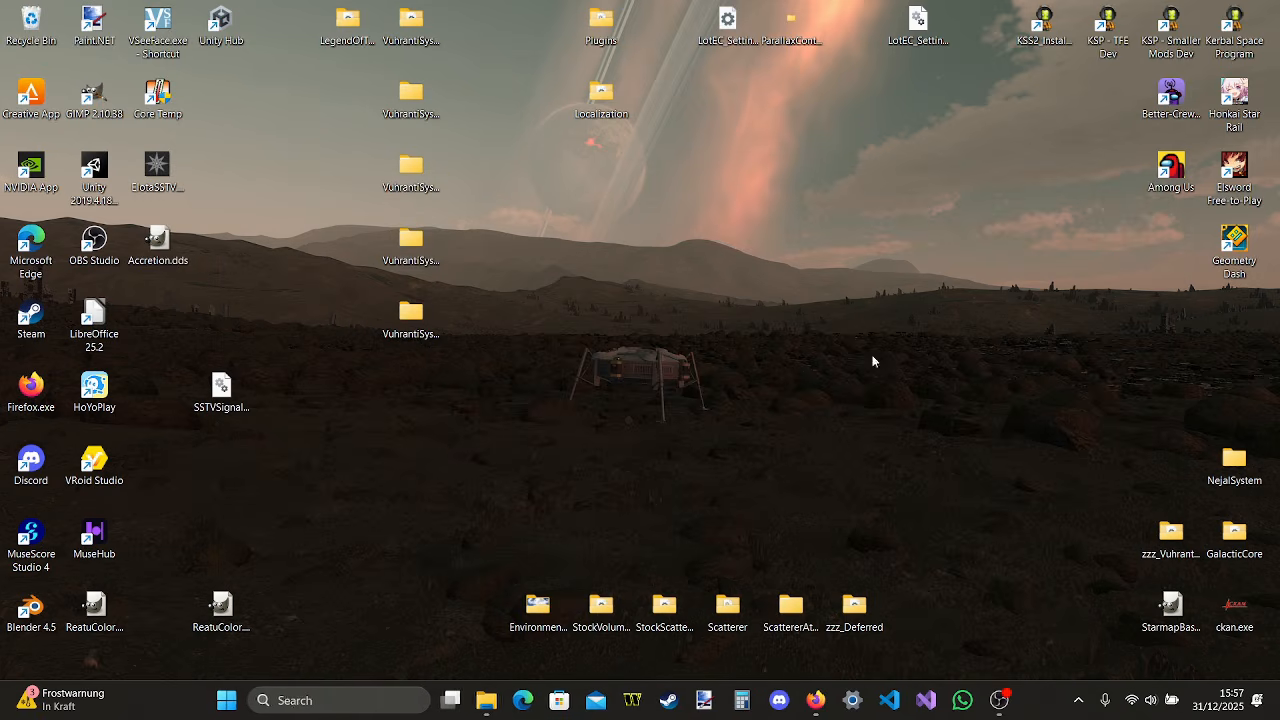
Switch to Firefox, download Kopernicus-1.12.1-234.zip from the Kopernicus releases page and open the archive
click(816, 700)
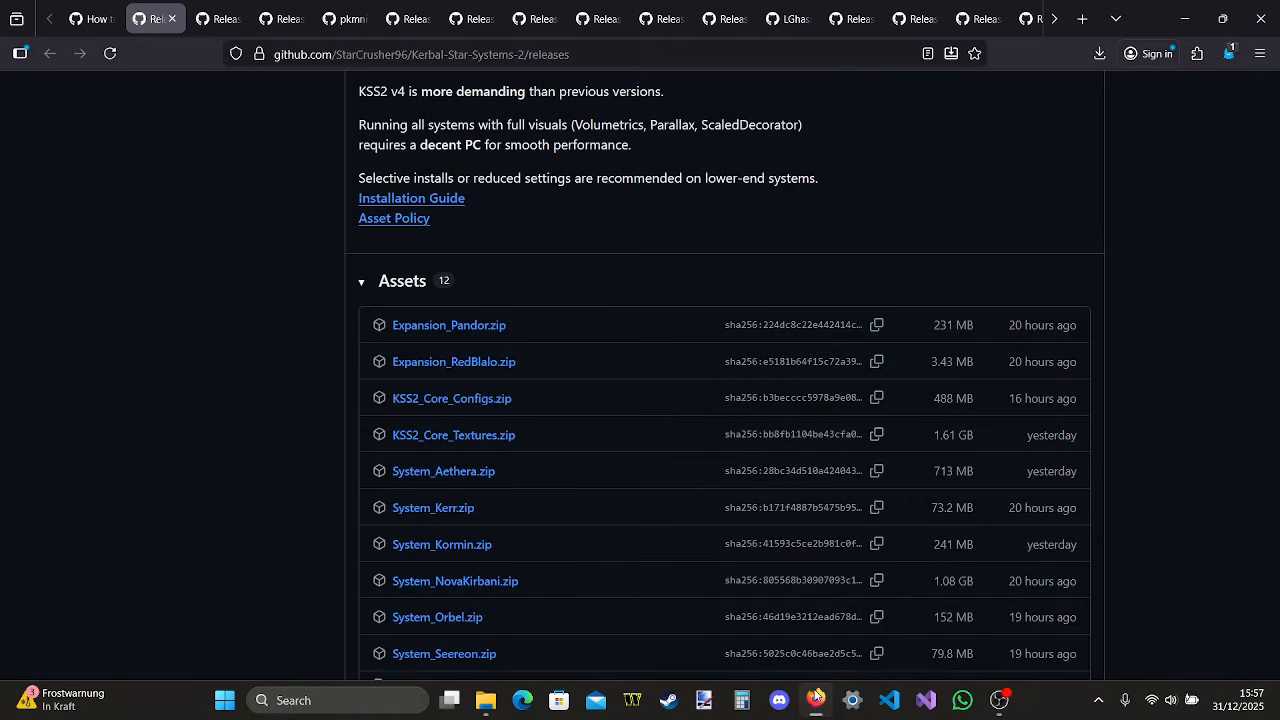
click(217, 6)
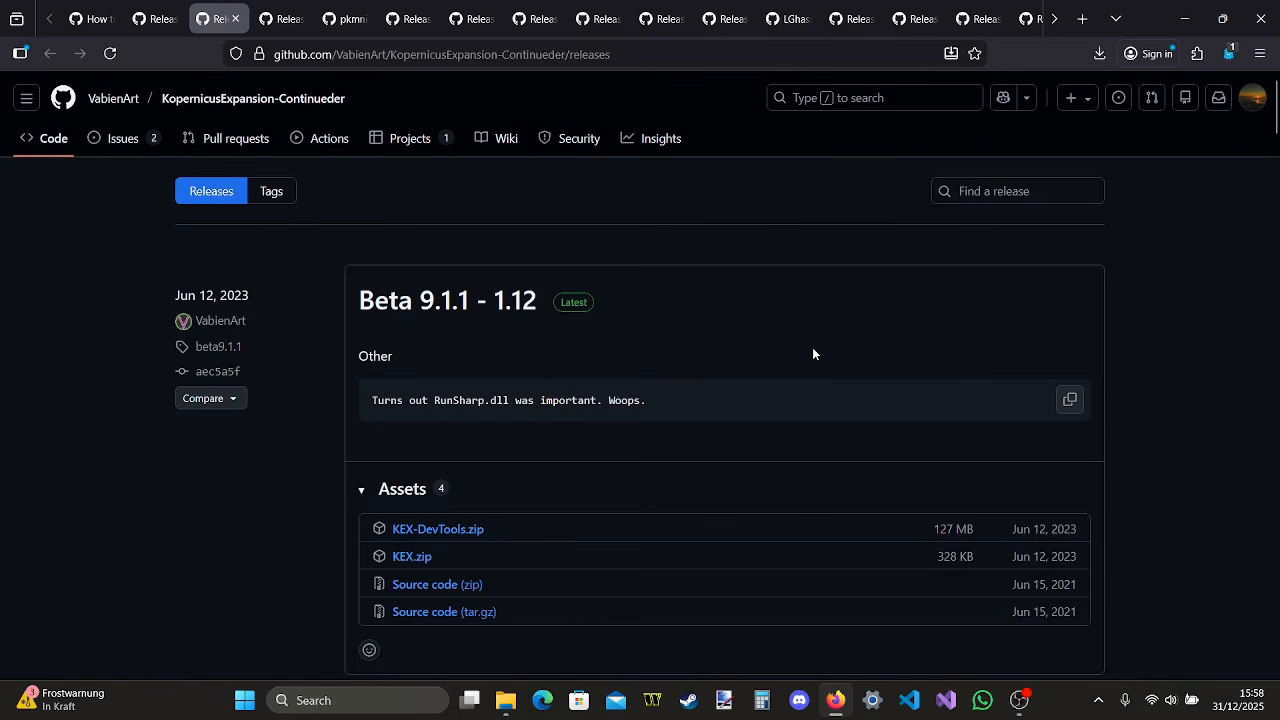
click(897, 6)
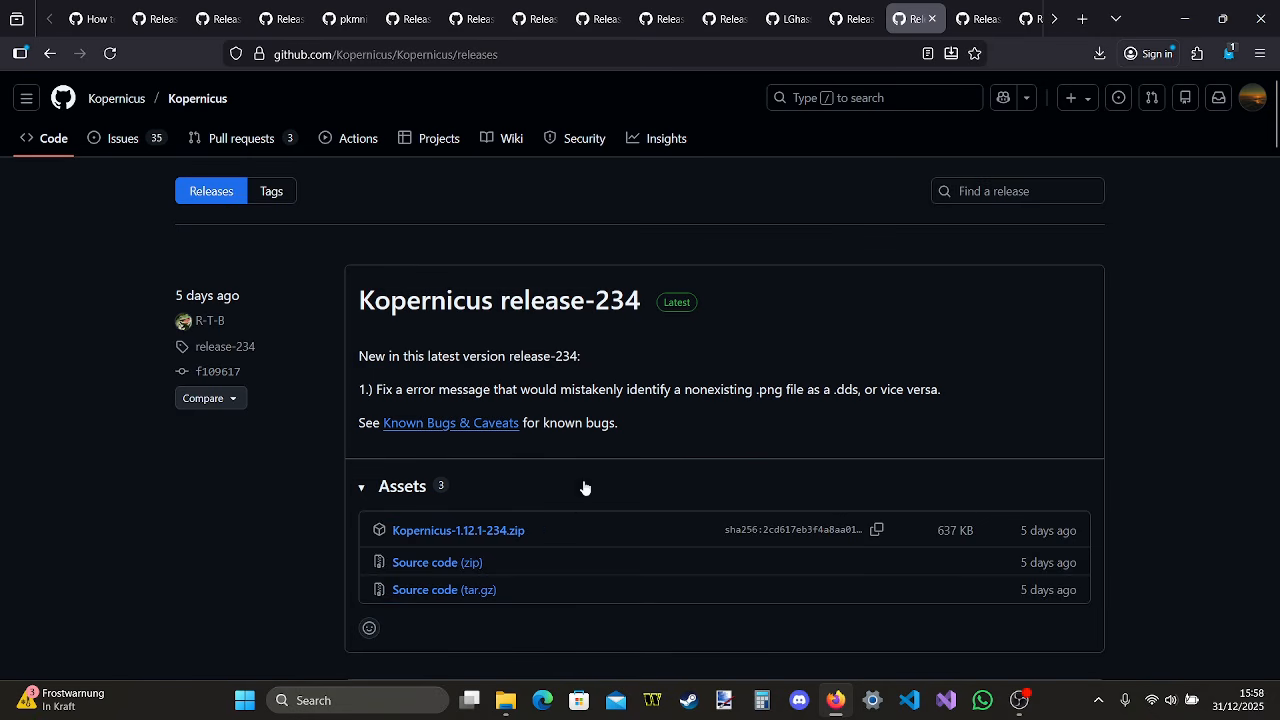
click(474, 534)
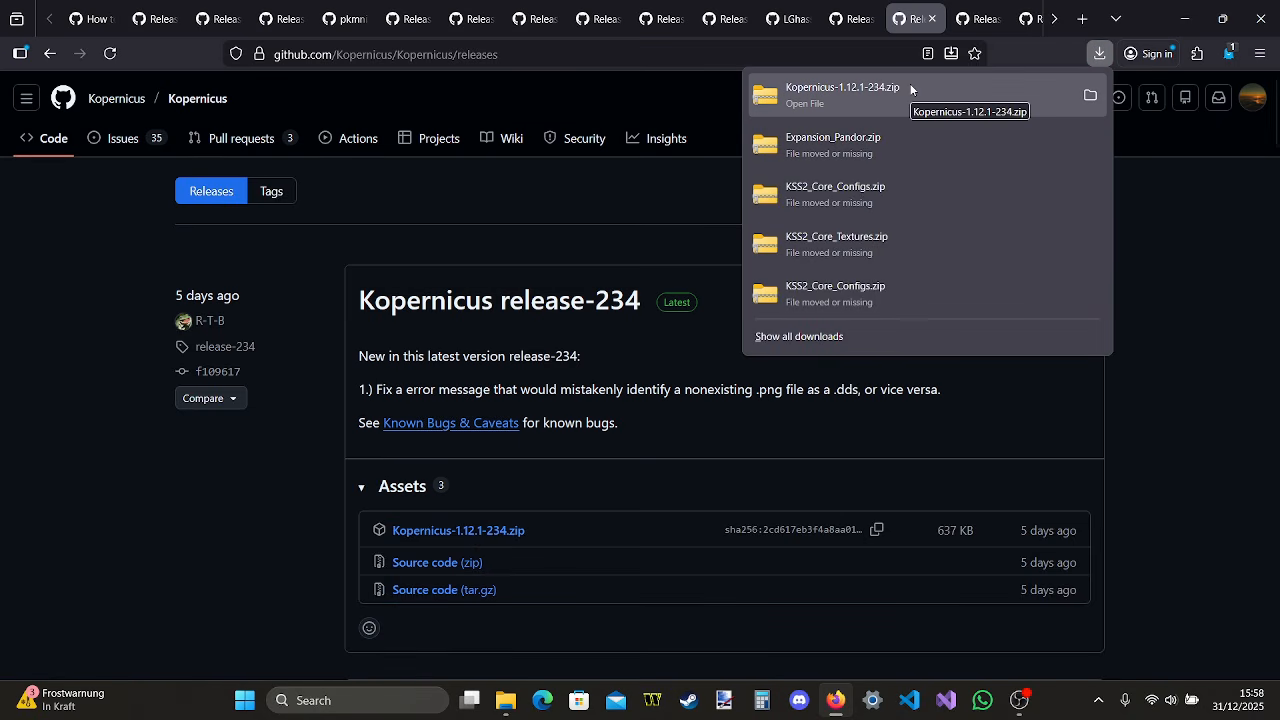
click(911, 90)
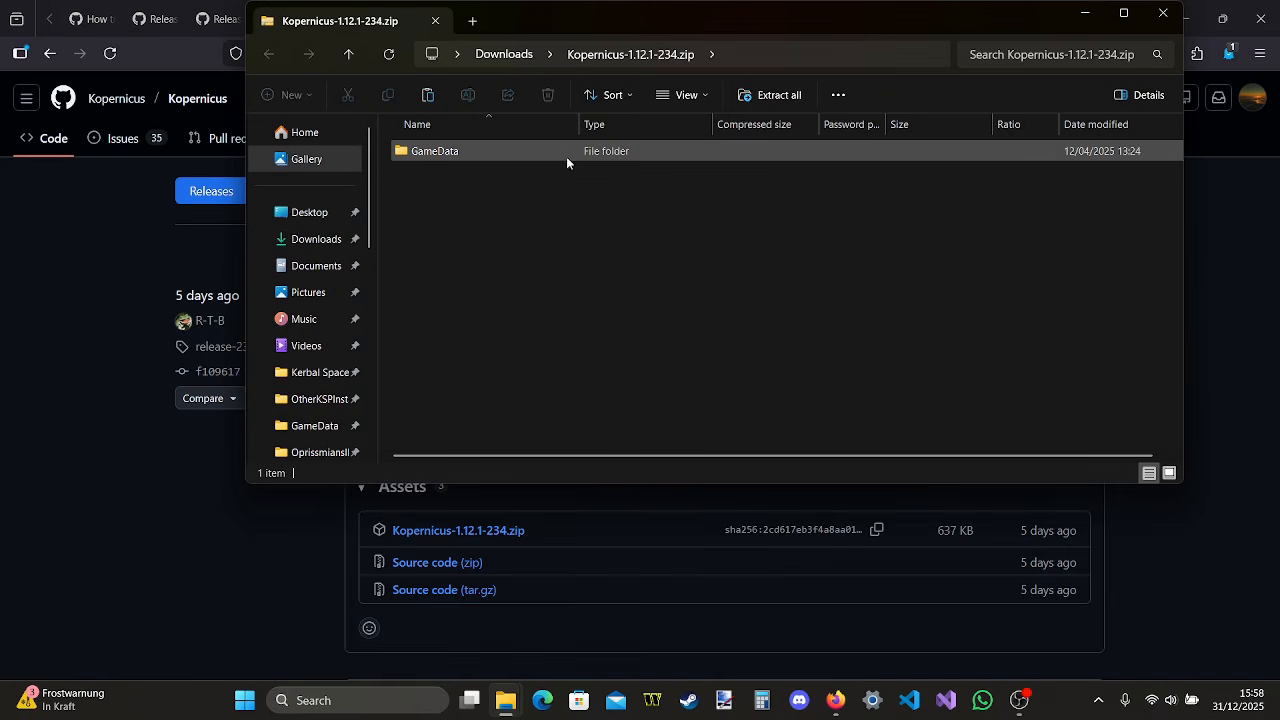
right_click(509, 708)
click(502, 708)
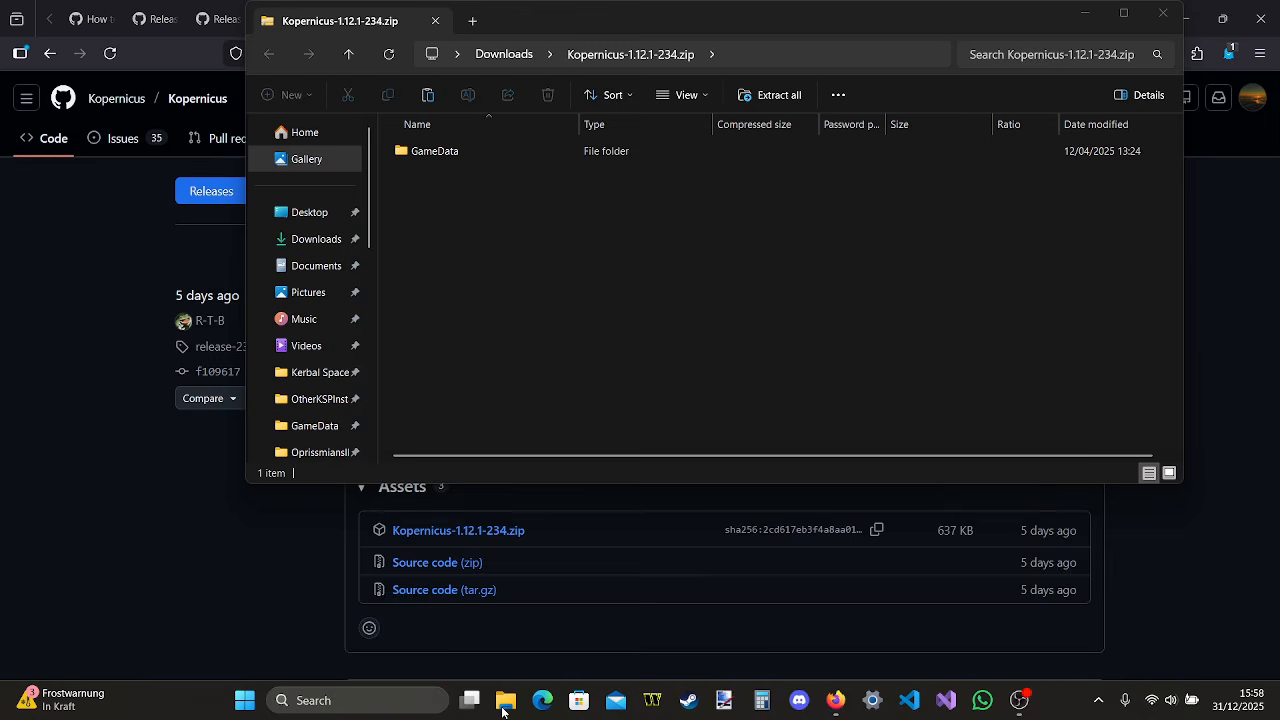
mouse_move(503, 705)
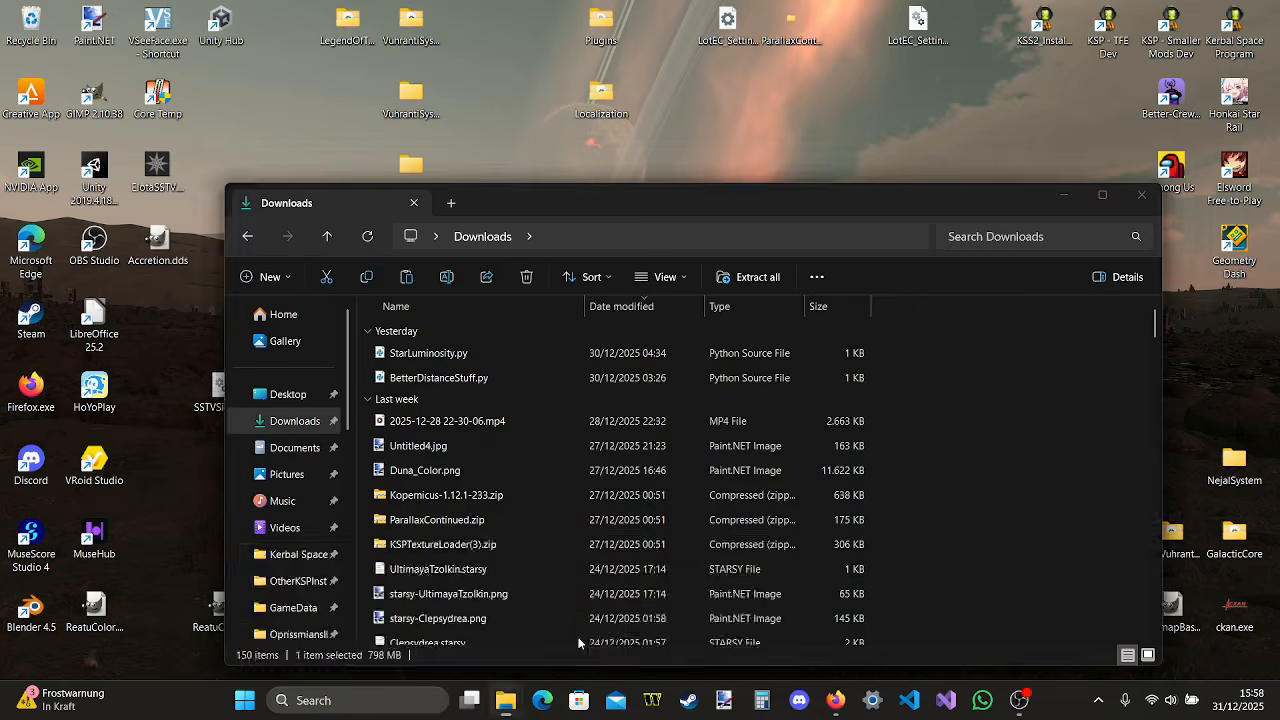
click(585, 630)
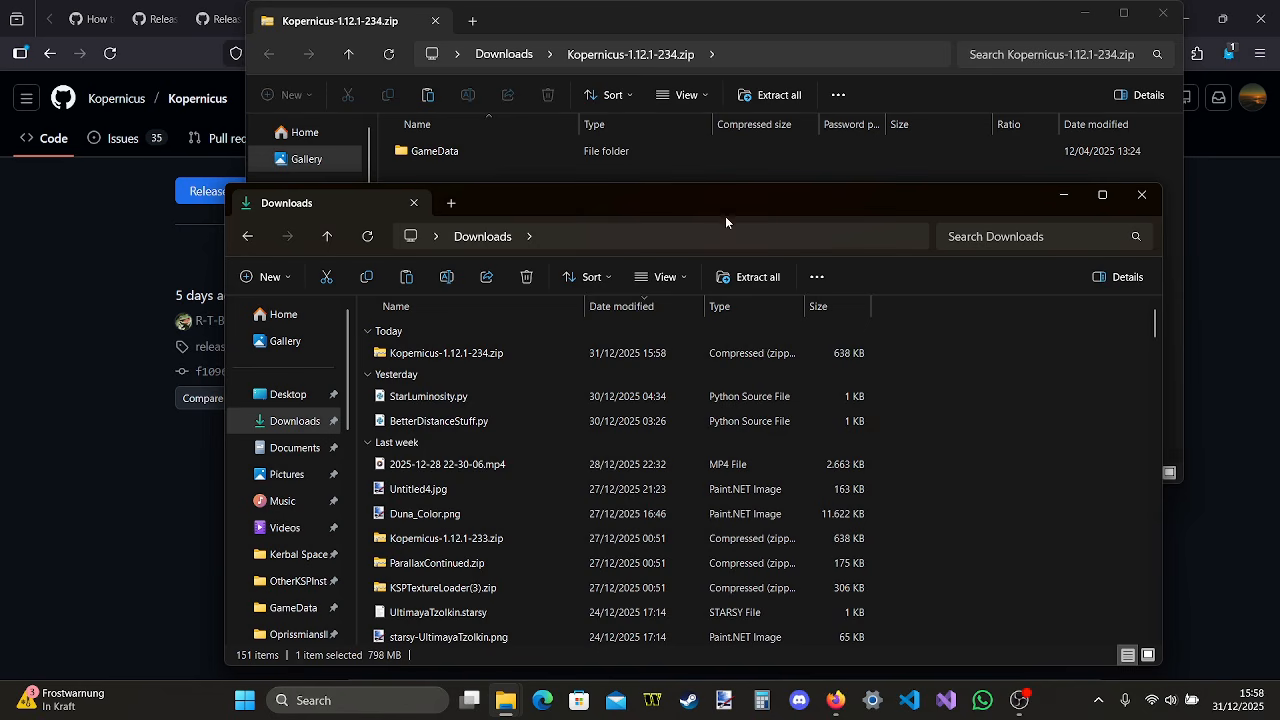
Bring the install's GameData window forward and go up to its Kerbal Space Program folder
right_click(505, 700)
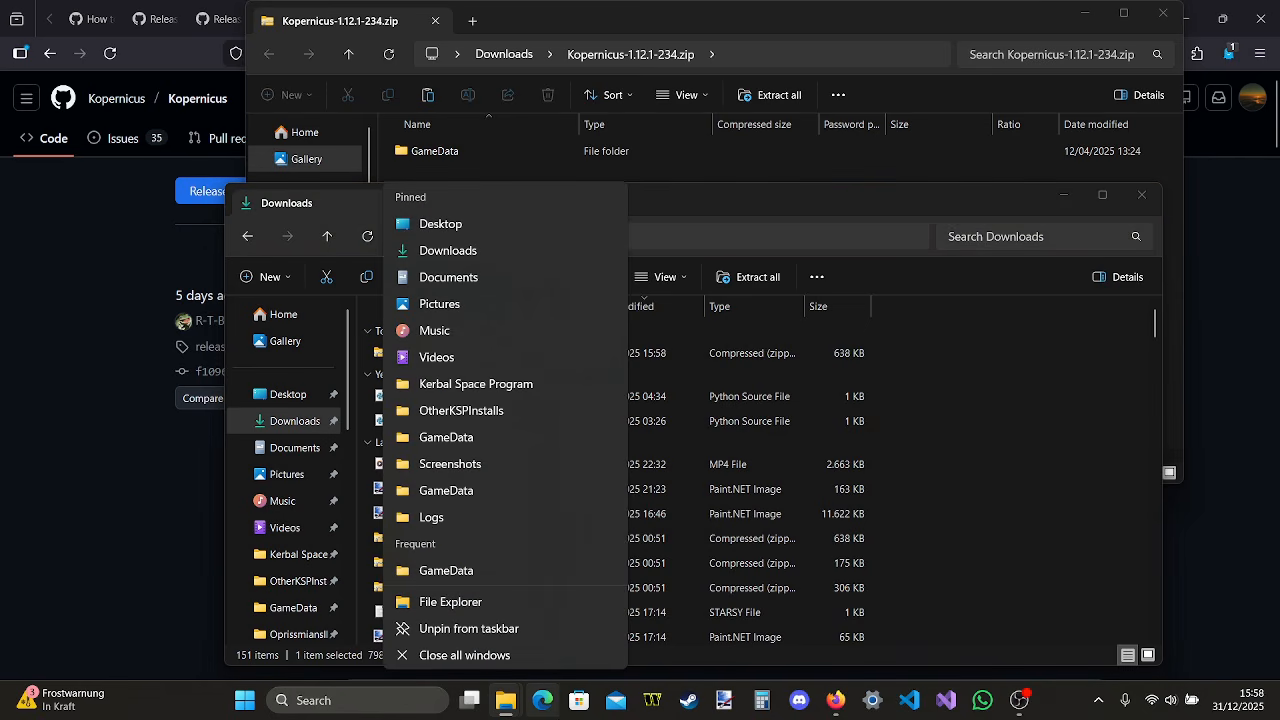
click(508, 708)
mouse_move(508, 708)
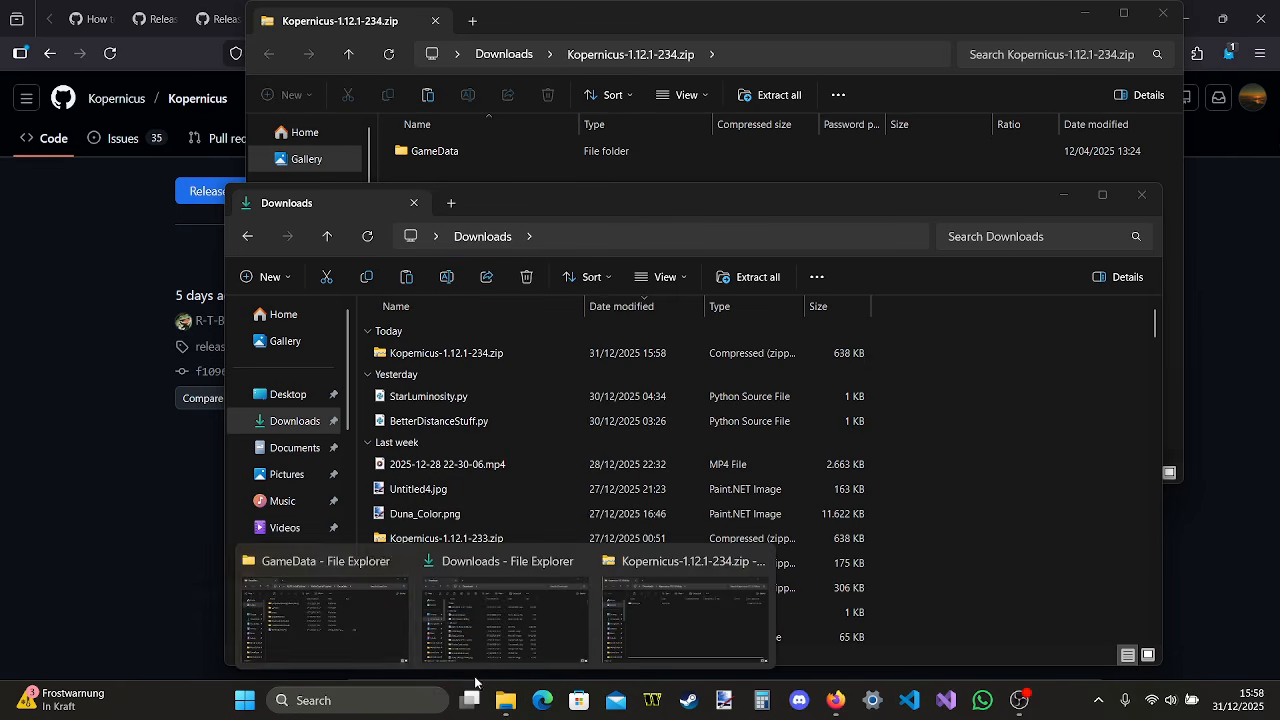
click(325, 610)
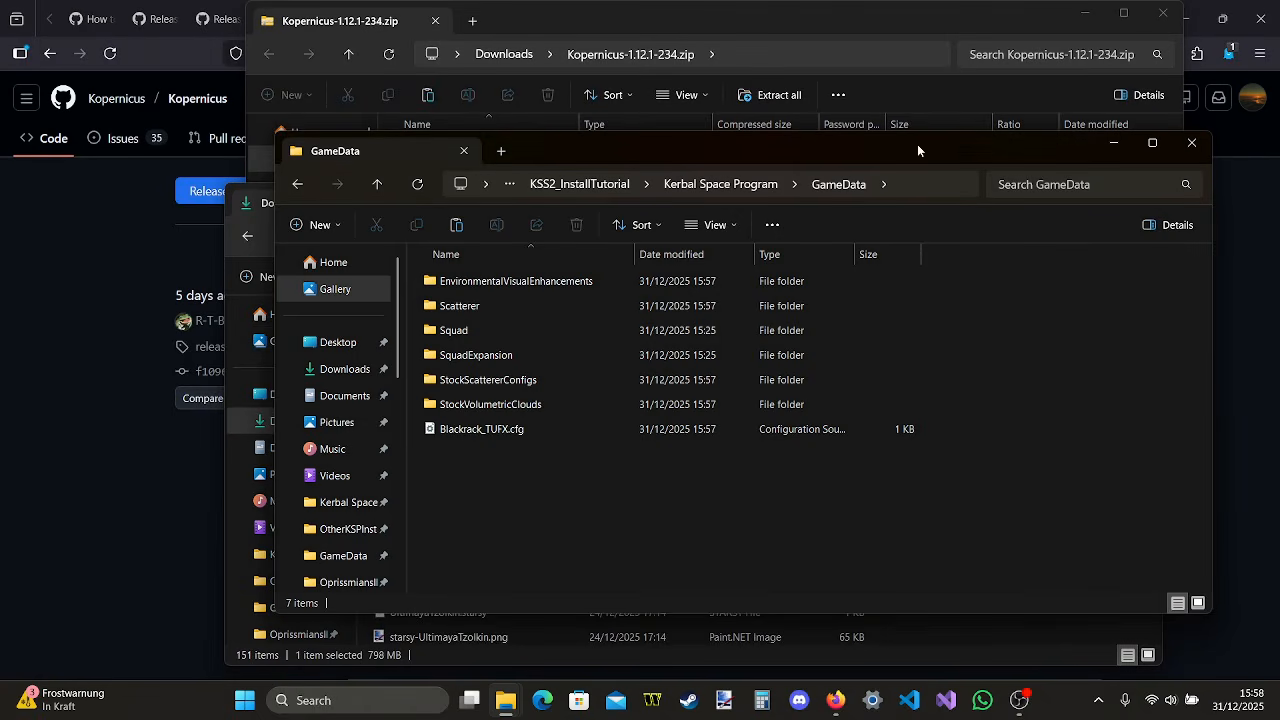
click(729, 189)
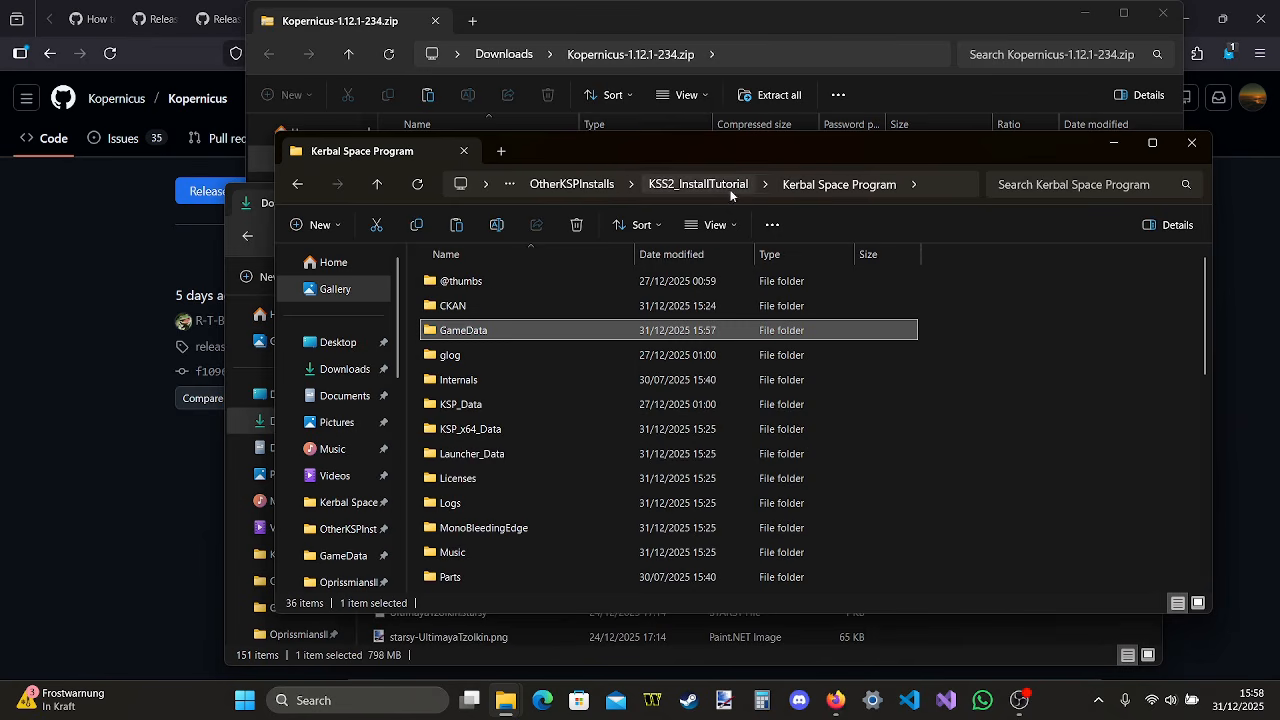
Look inside the Kopernicus archive's GameData folder and arrange its window alongside the install's Kerbal Space Program window, with Downloads minimized
click(1117, 145)
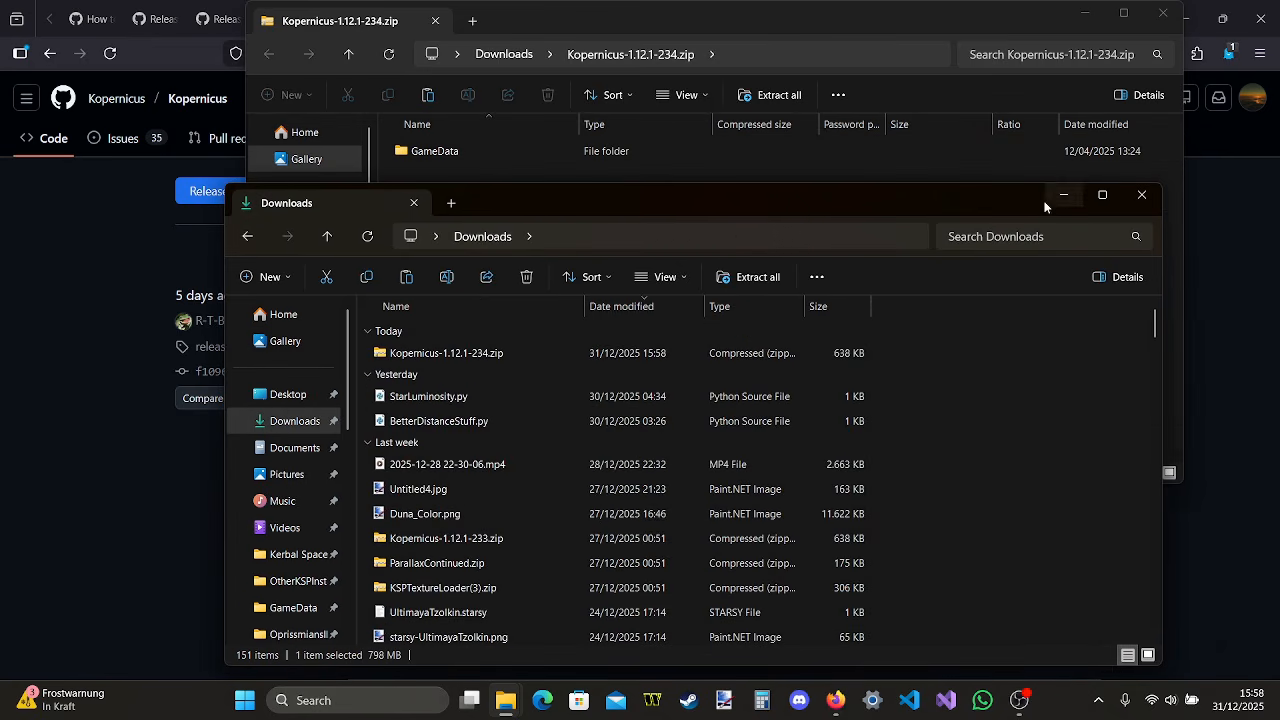
click(1063, 199)
double_click(612, 150)
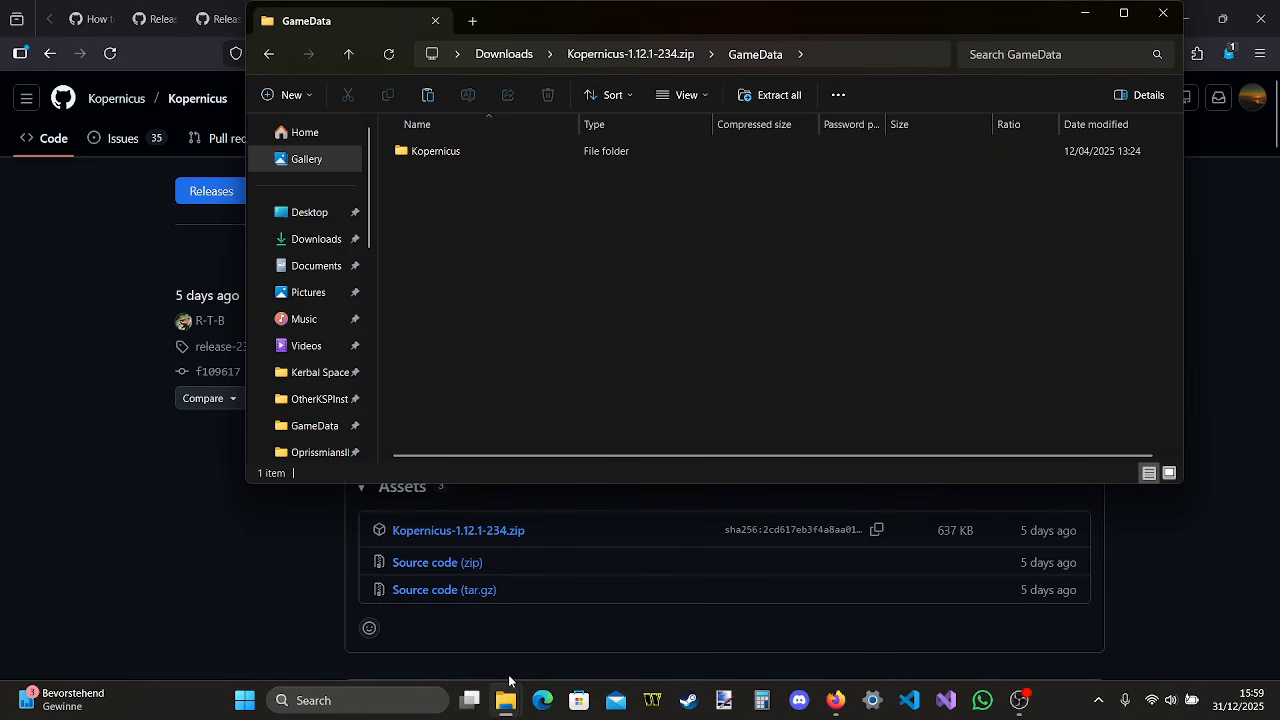
mouse_move(507, 695)
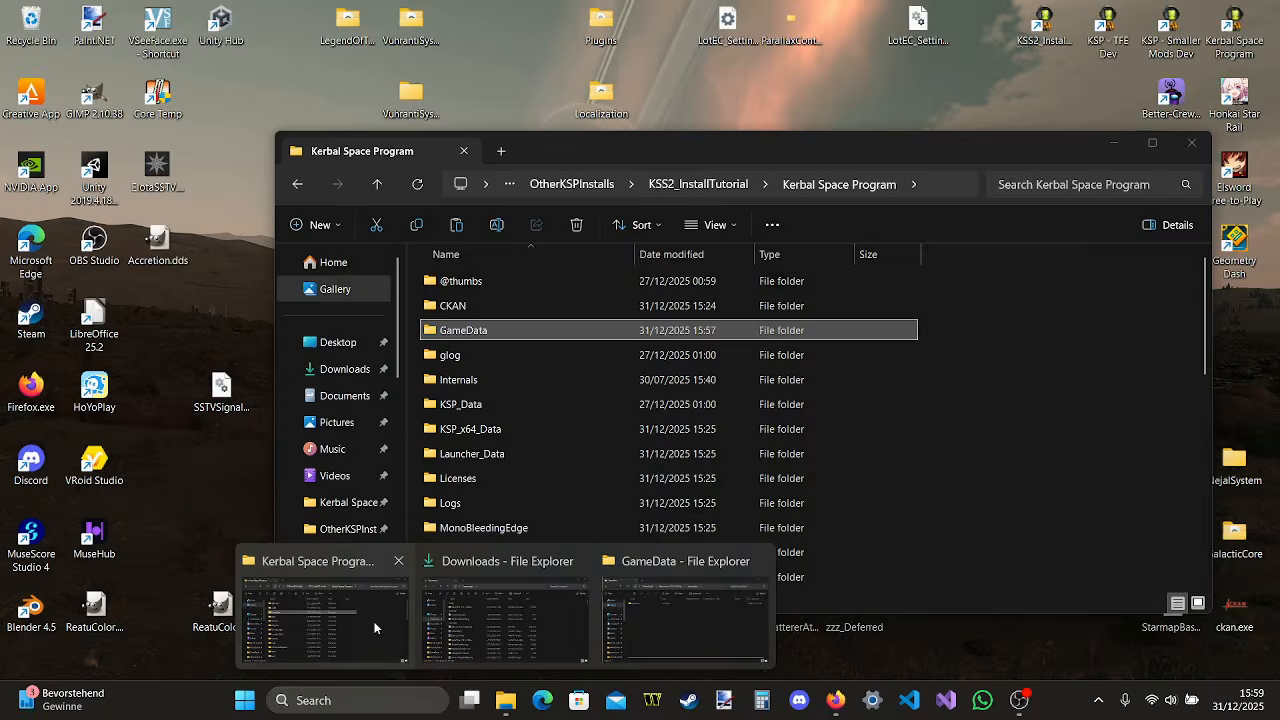
click(322, 610)
drag(1013, 38, 930, 366)
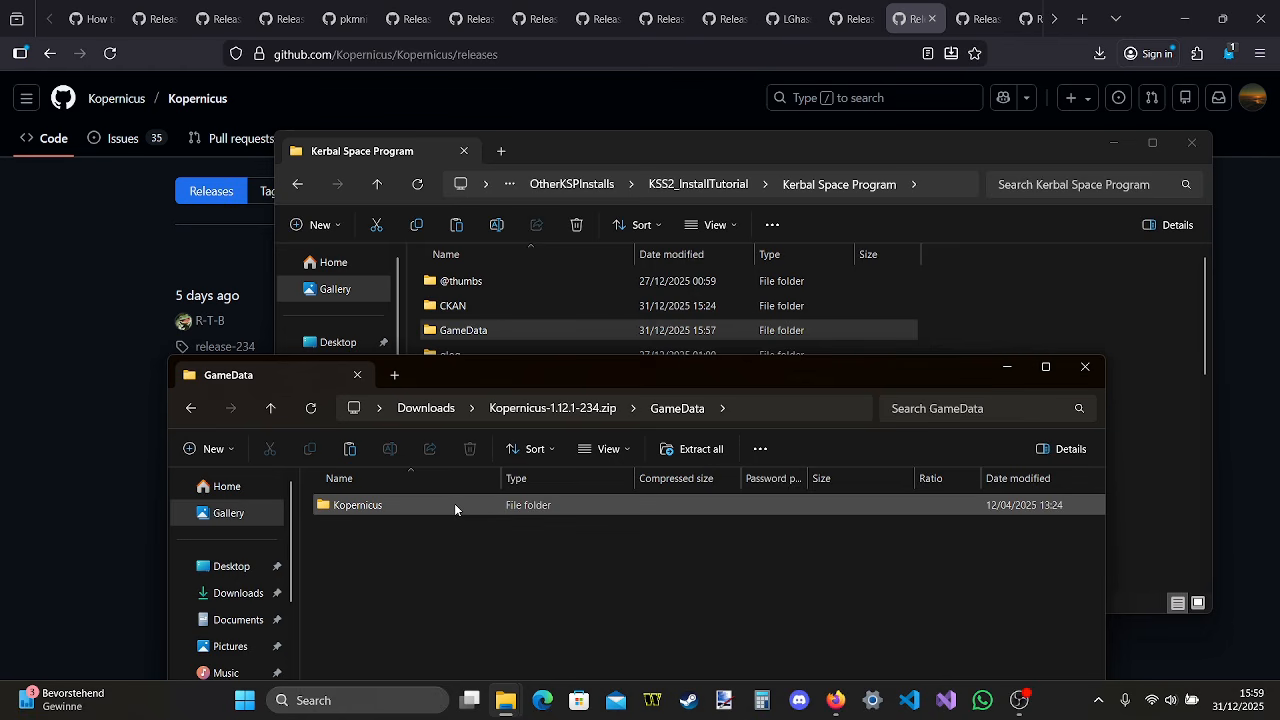
Copy the Kopernicus archive's top-level GameData folder into the Kerbal Space Program install folder and open the merged GameData folder
click(537, 413)
drag(406, 505, 1001, 294)
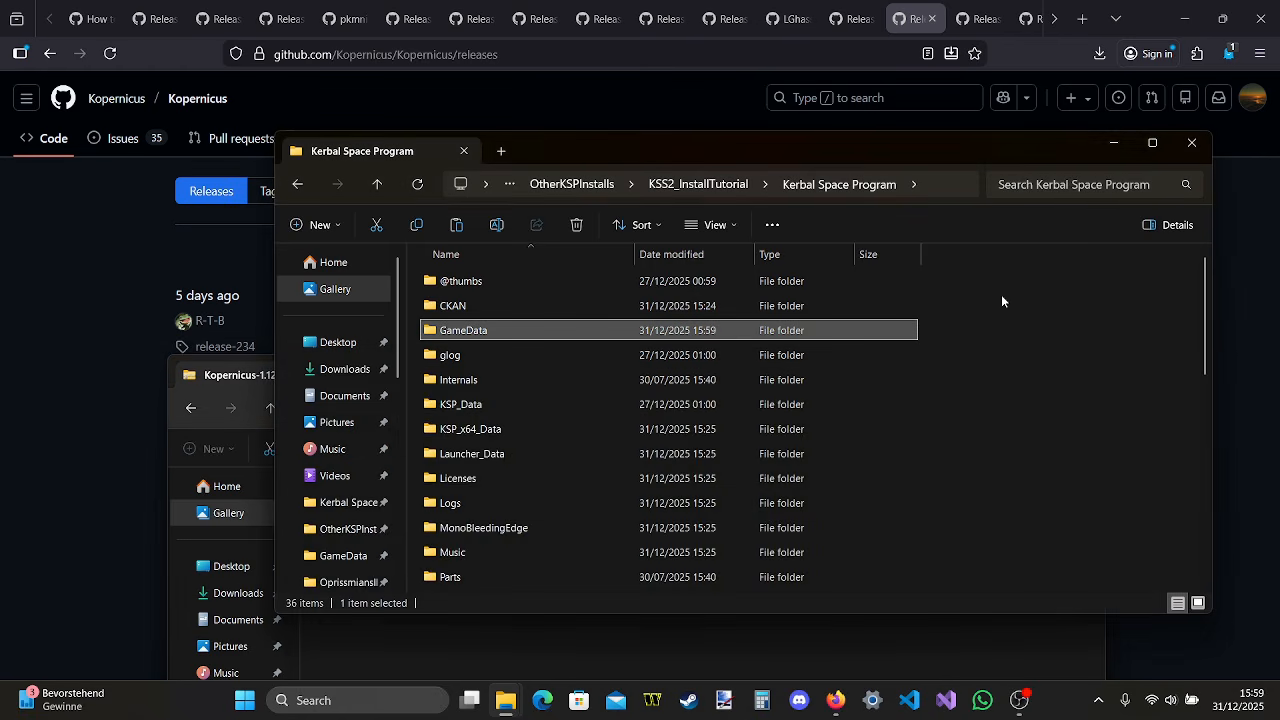
double_click(760, 328)
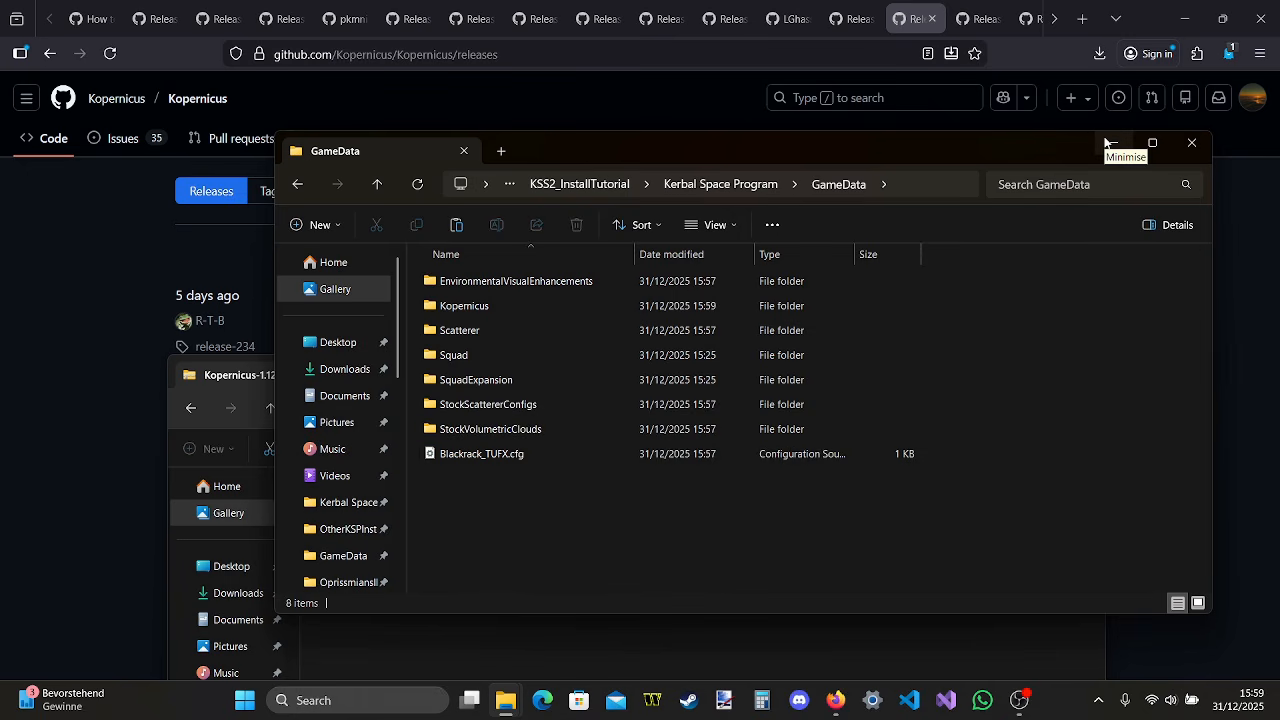
Close the Kopernicus archive window and reposition the install's GameData window in front of the browser
drag(1066, 141, 989, 464)
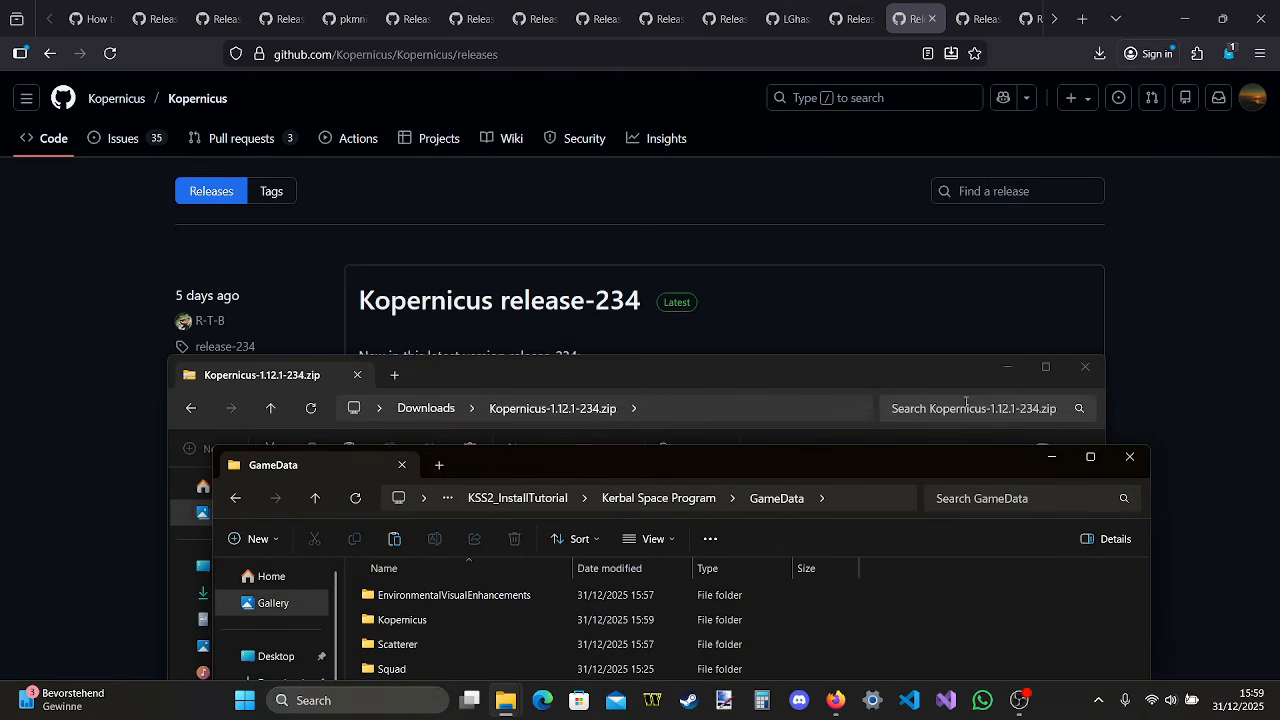
click(1088, 366)
drag(925, 472, 953, 339)
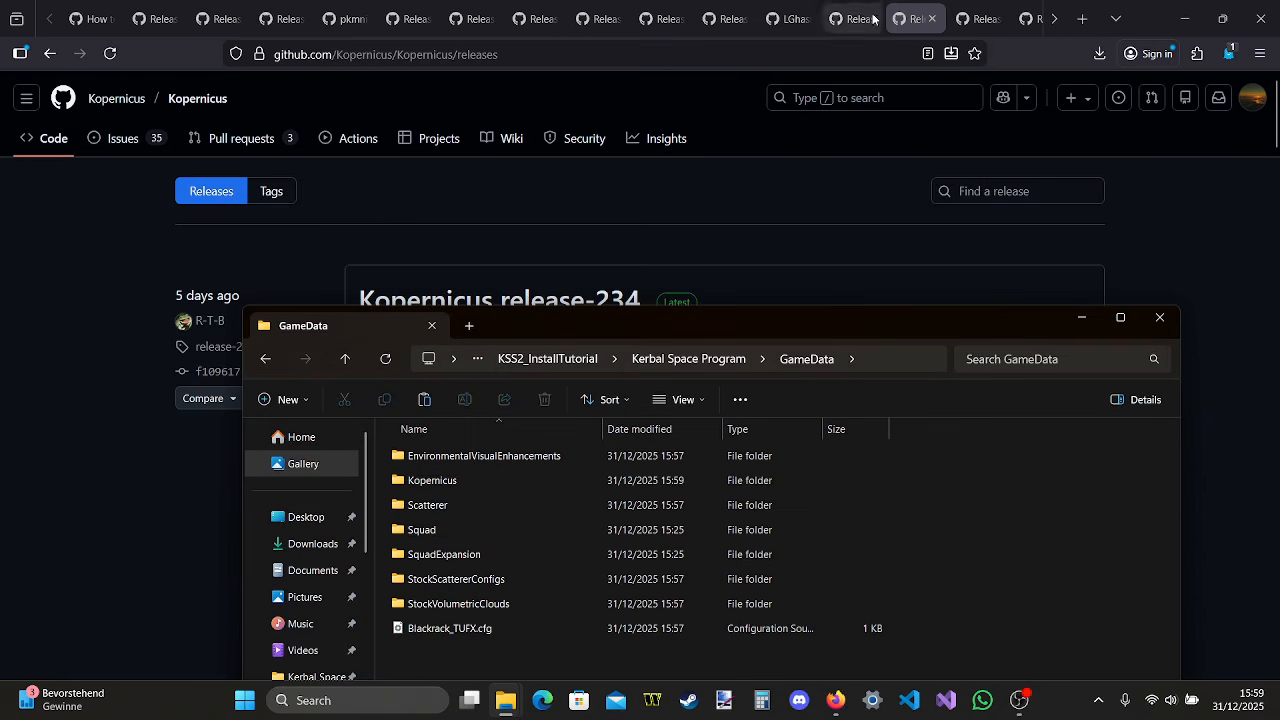
In Firefox, download KSPTextureLoader.zip and ParallaxContinued.zip from the KSPTextureLoader v0.0.19 release and open the KSPTextureLoader archive
click(931, 18)
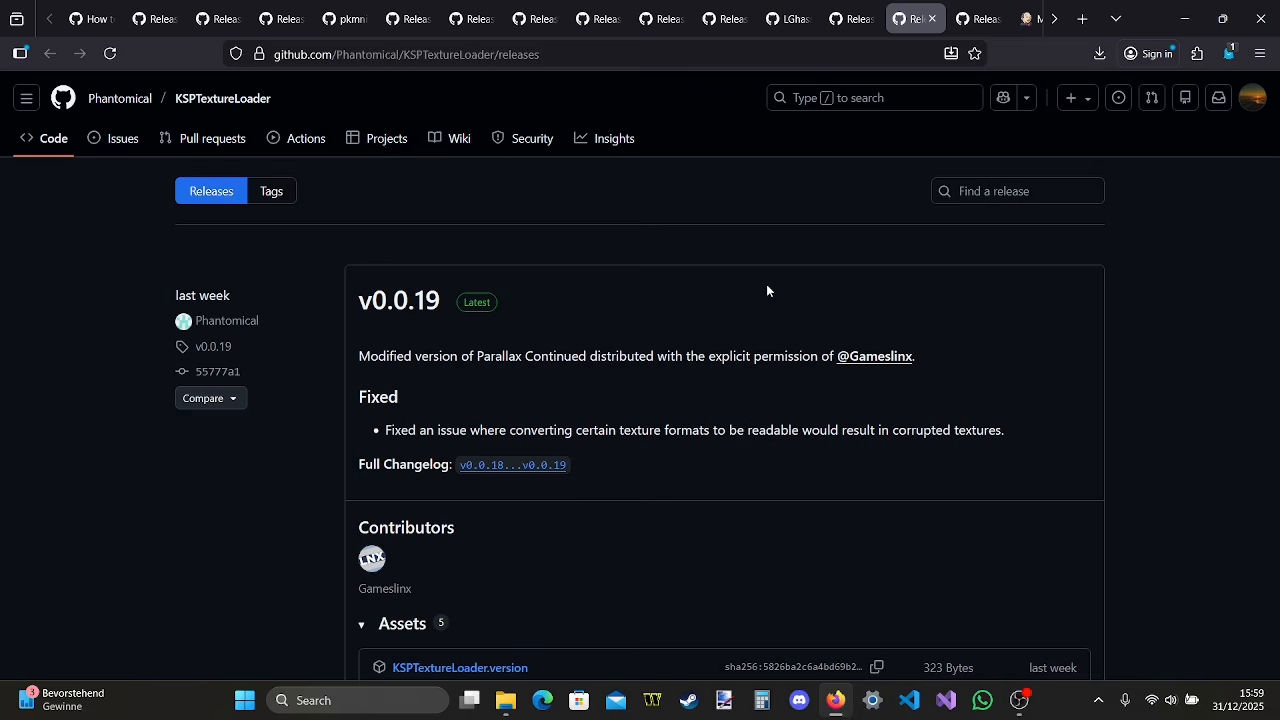
scroll(766, 289, down, 3)
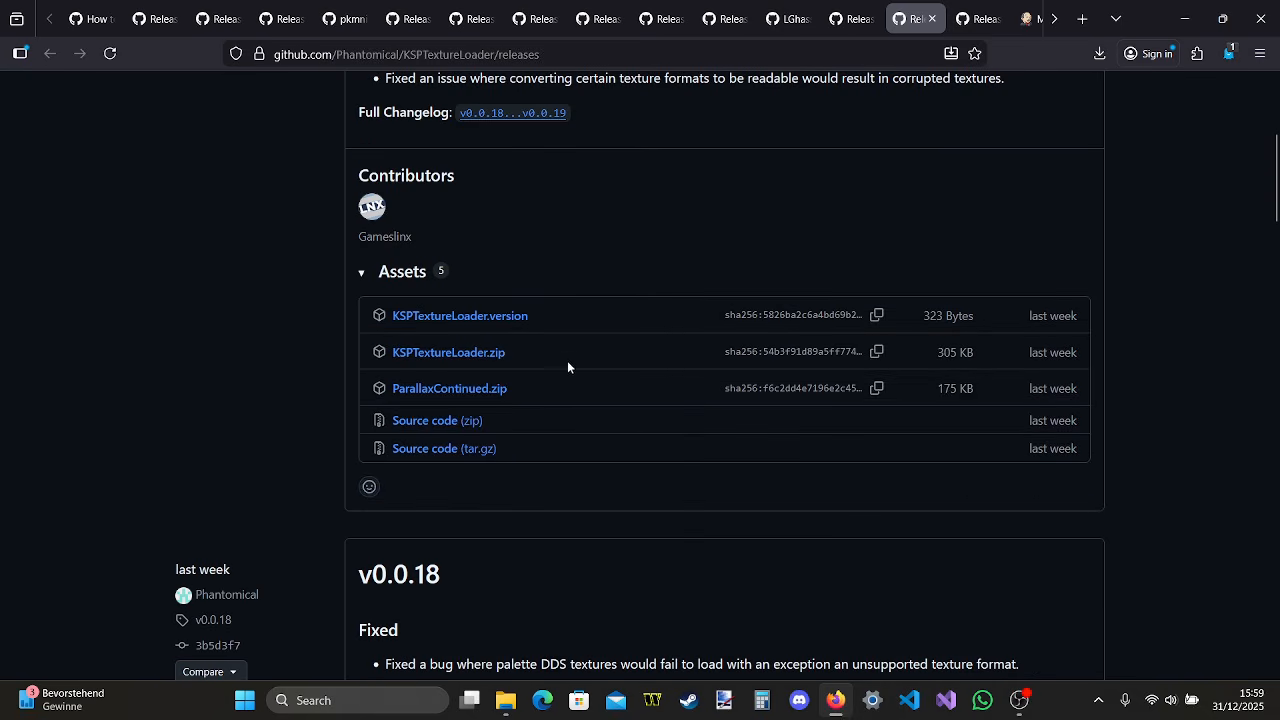
click(506, 363)
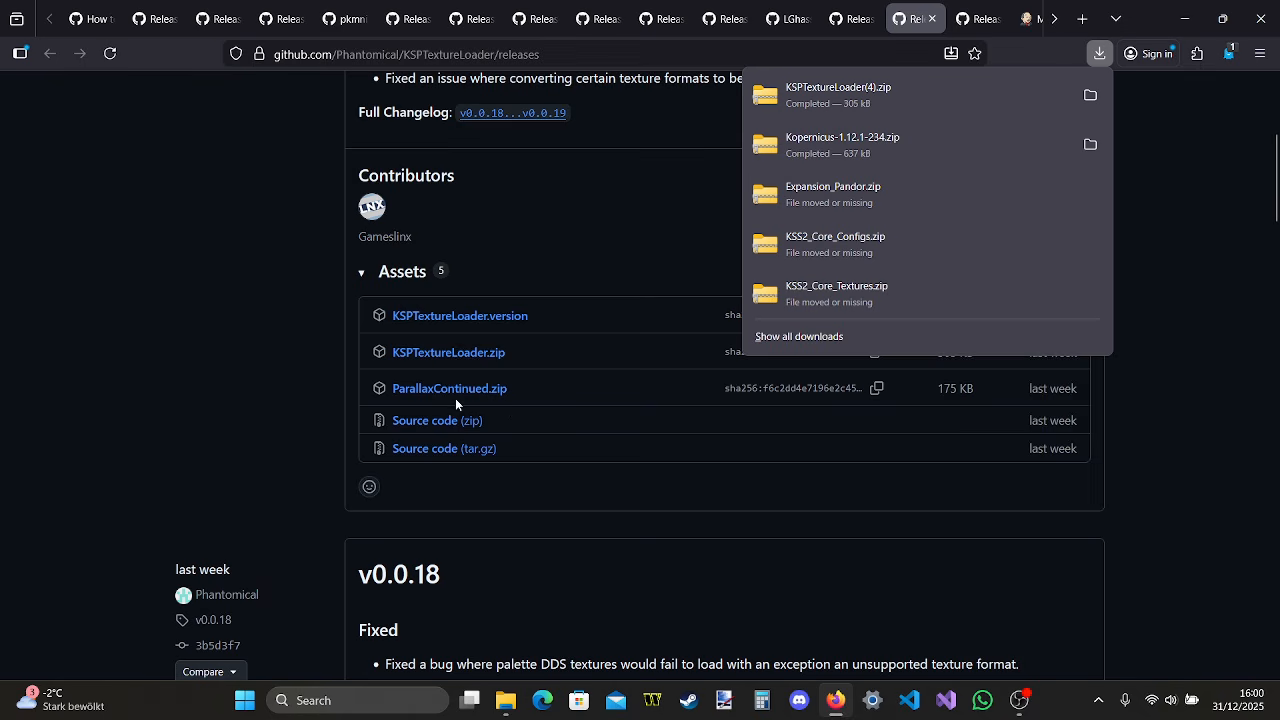
click(488, 390)
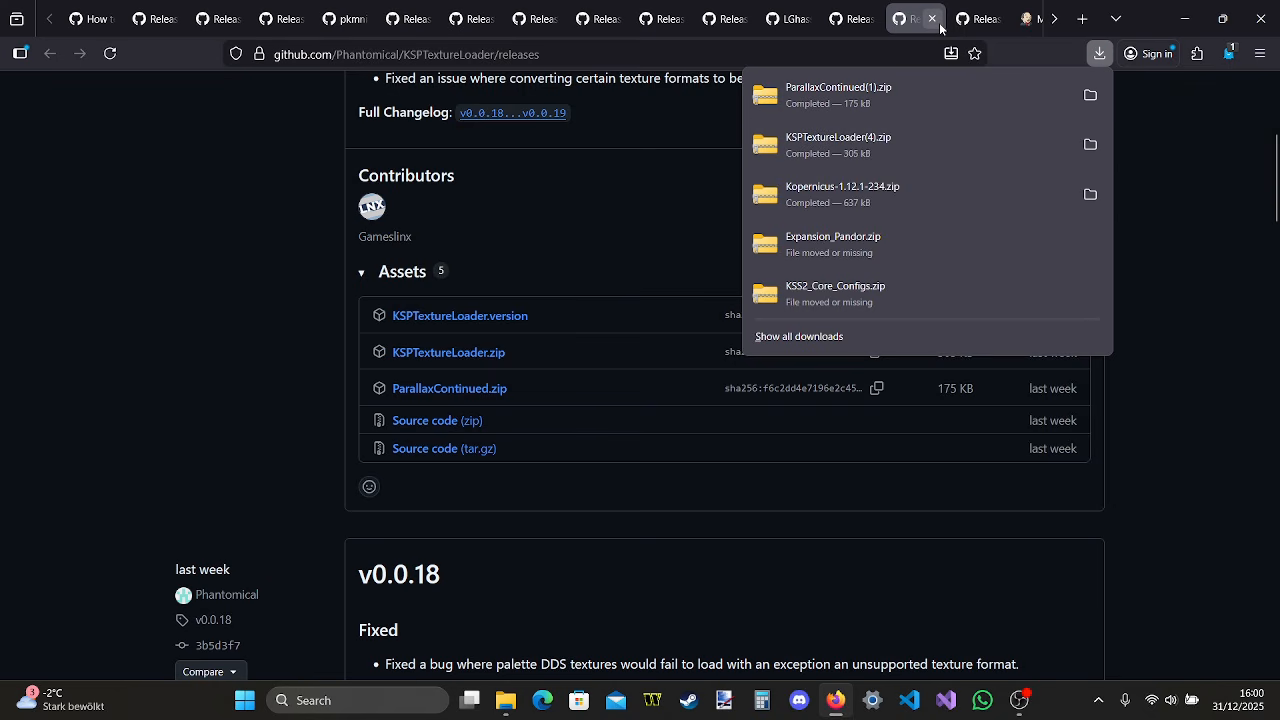
click(838, 145)
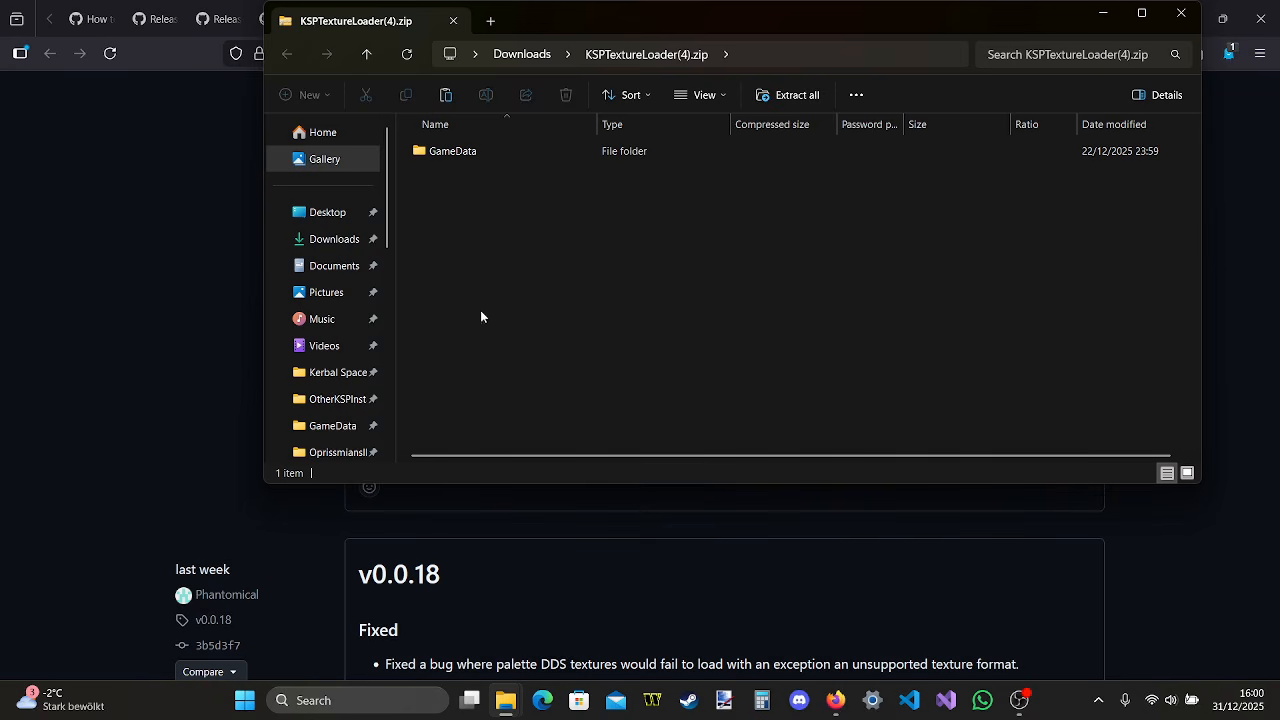
Copy the KSPTextureLoader folder from the archive's GameData into the install's GameData folder and close the archive window
mouse_move(505, 700)
mouse_move(455, 655)
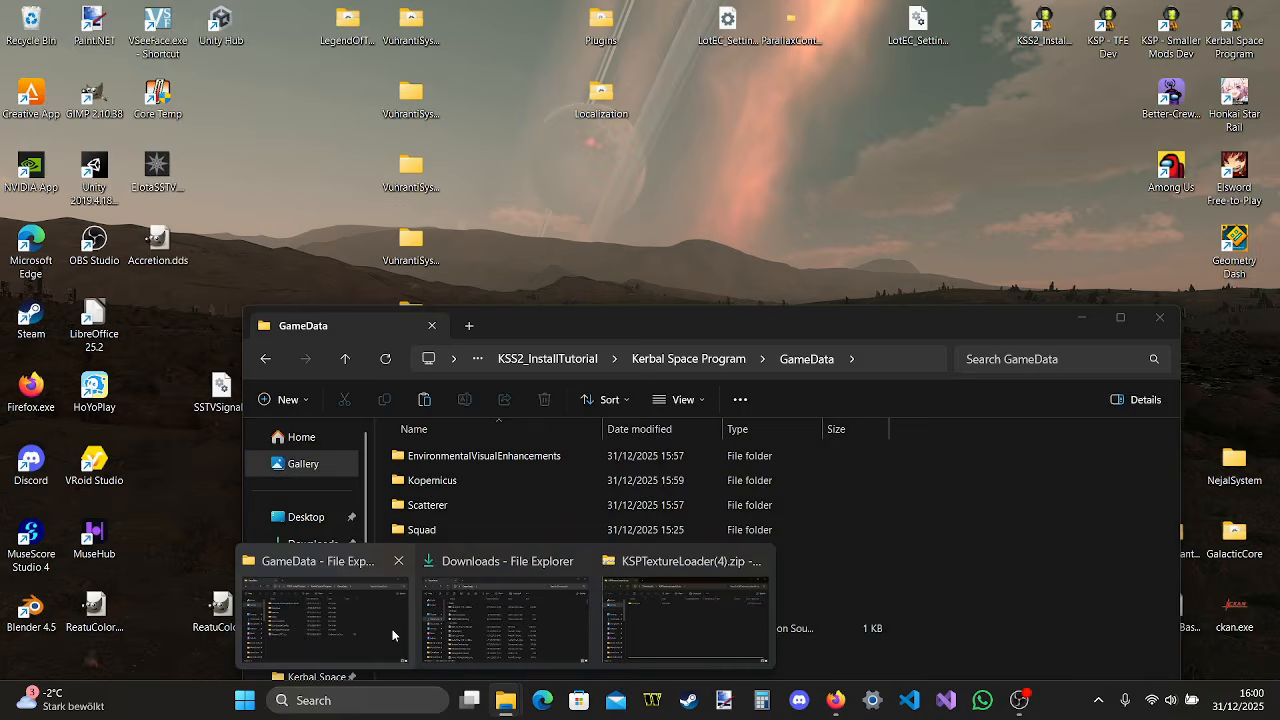
click(392, 635)
click(530, 152)
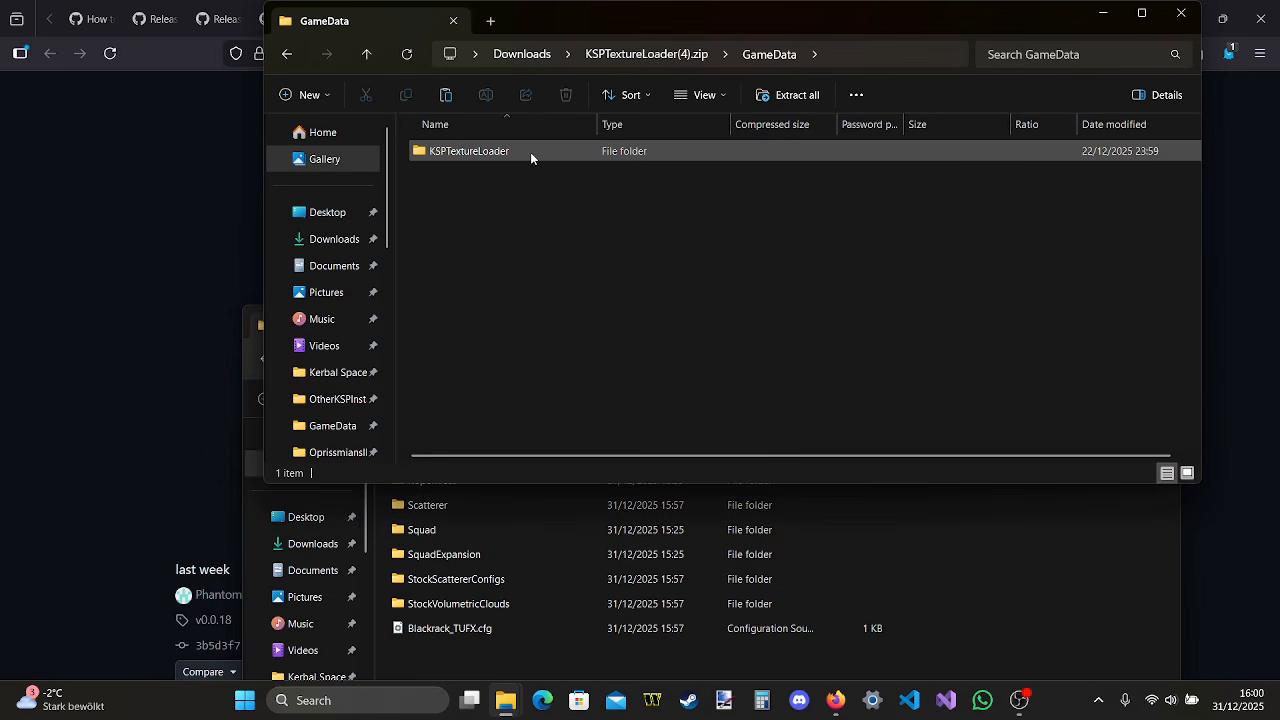
drag(530, 152, 996, 533)
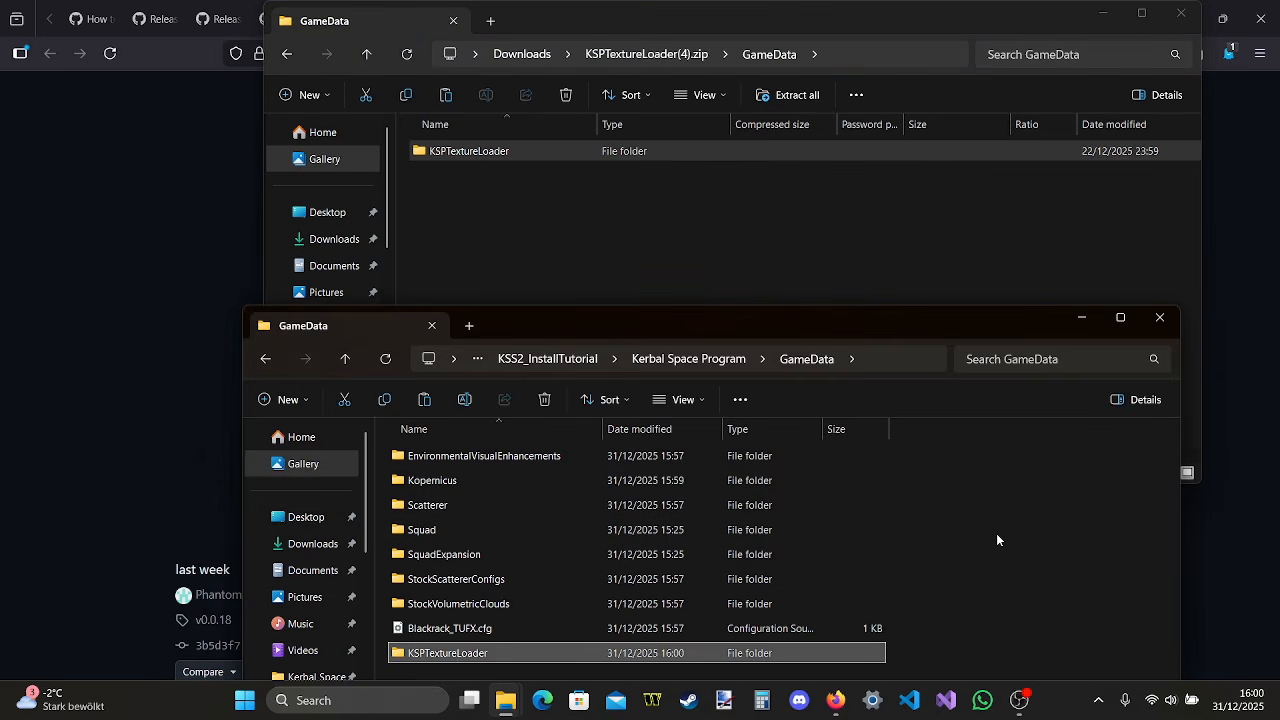
click(1177, 28)
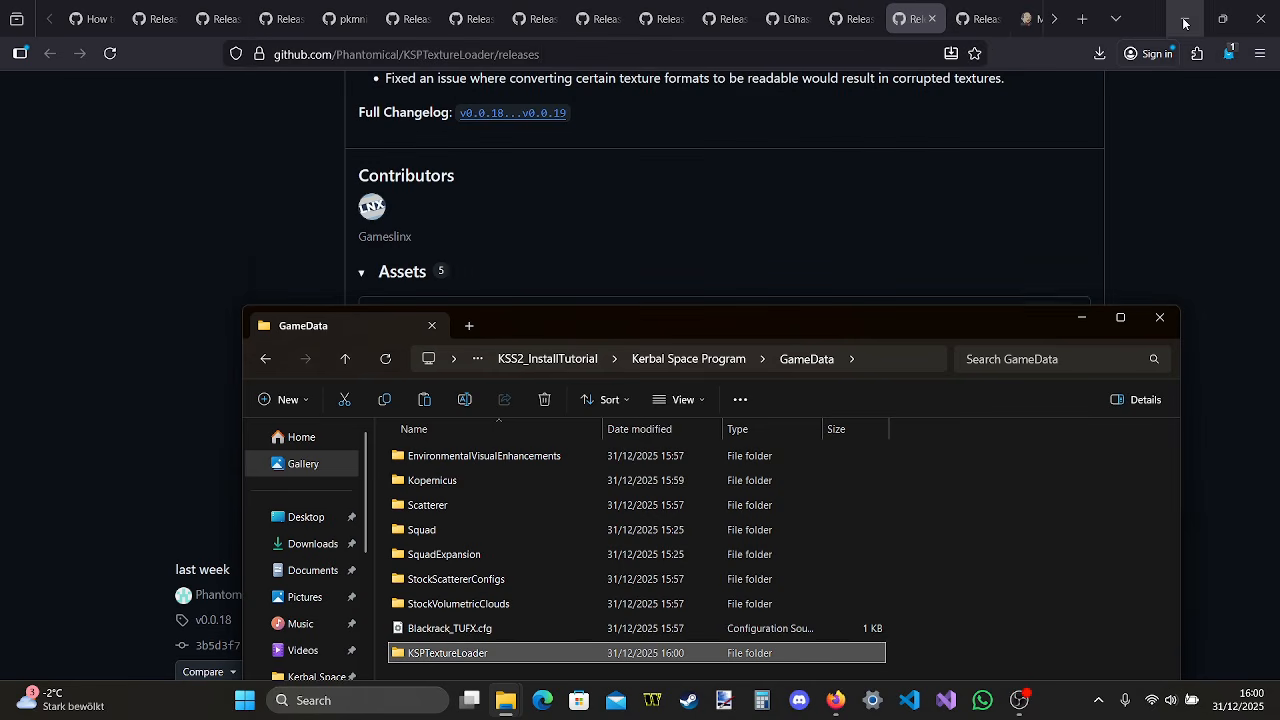
In Firefox, download HarmonyKSP_2.2.1.0_for_KSP1.8+.zip from the HarmonyKSP releases page and open the archive's GameData folder
click(932, 19)
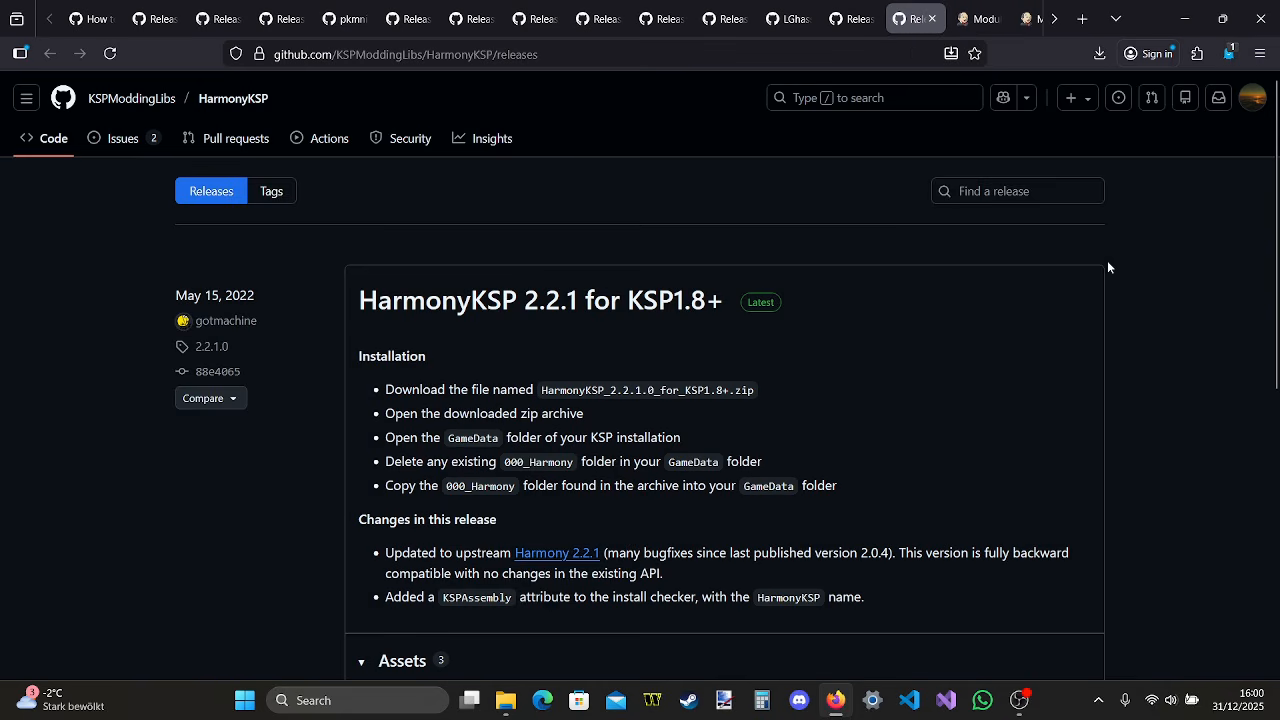
scroll(1120, 297, down, 3)
scroll(1120, 297, up, 3)
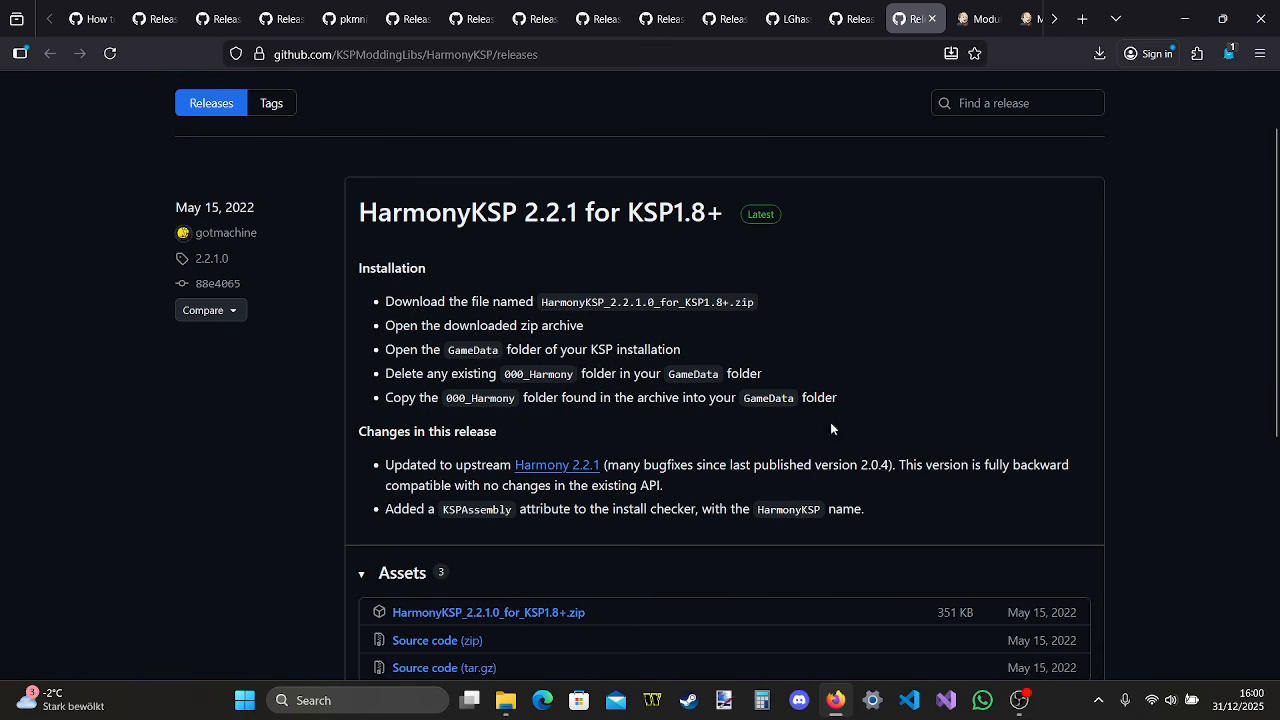
click(550, 613)
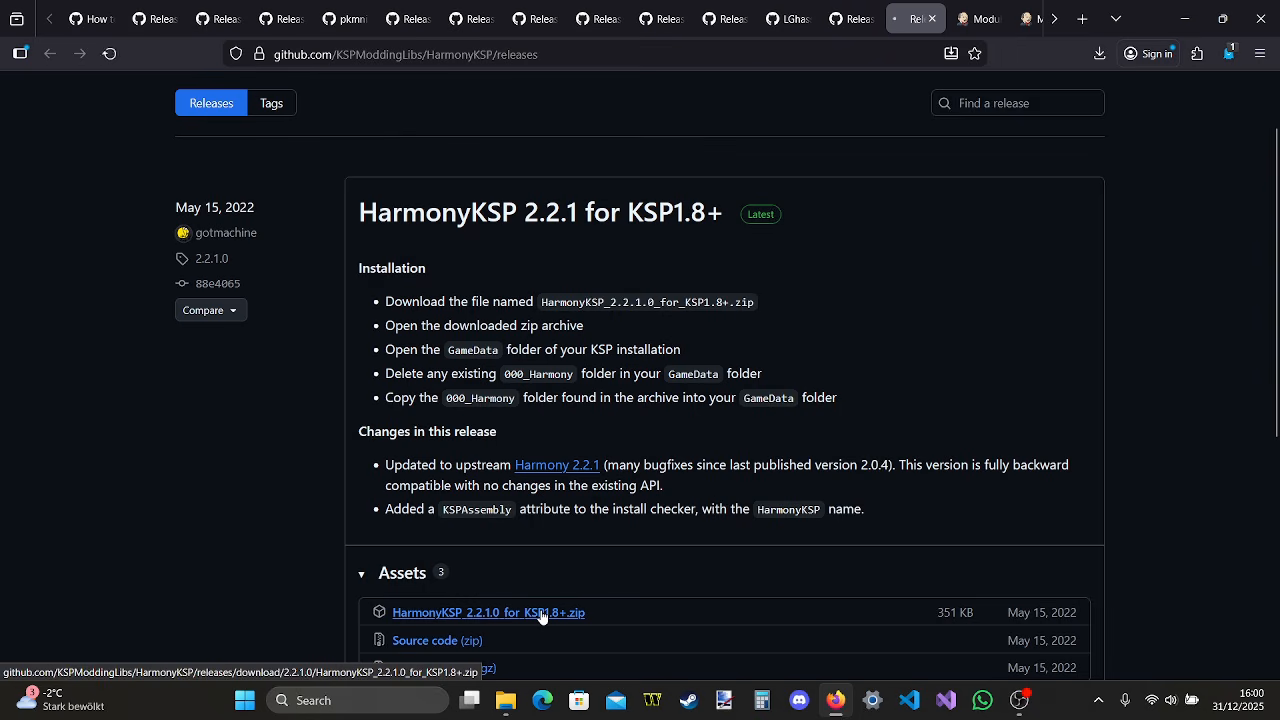
click(968, 100)
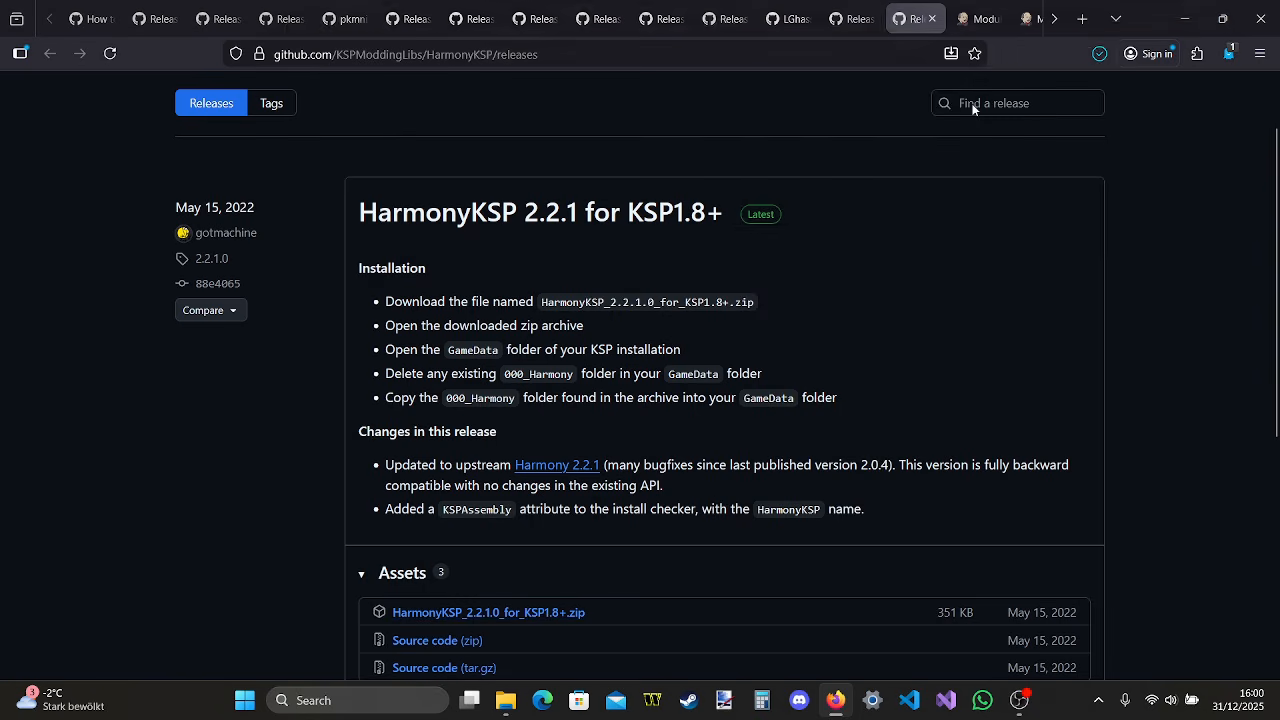
double_click(512, 175)
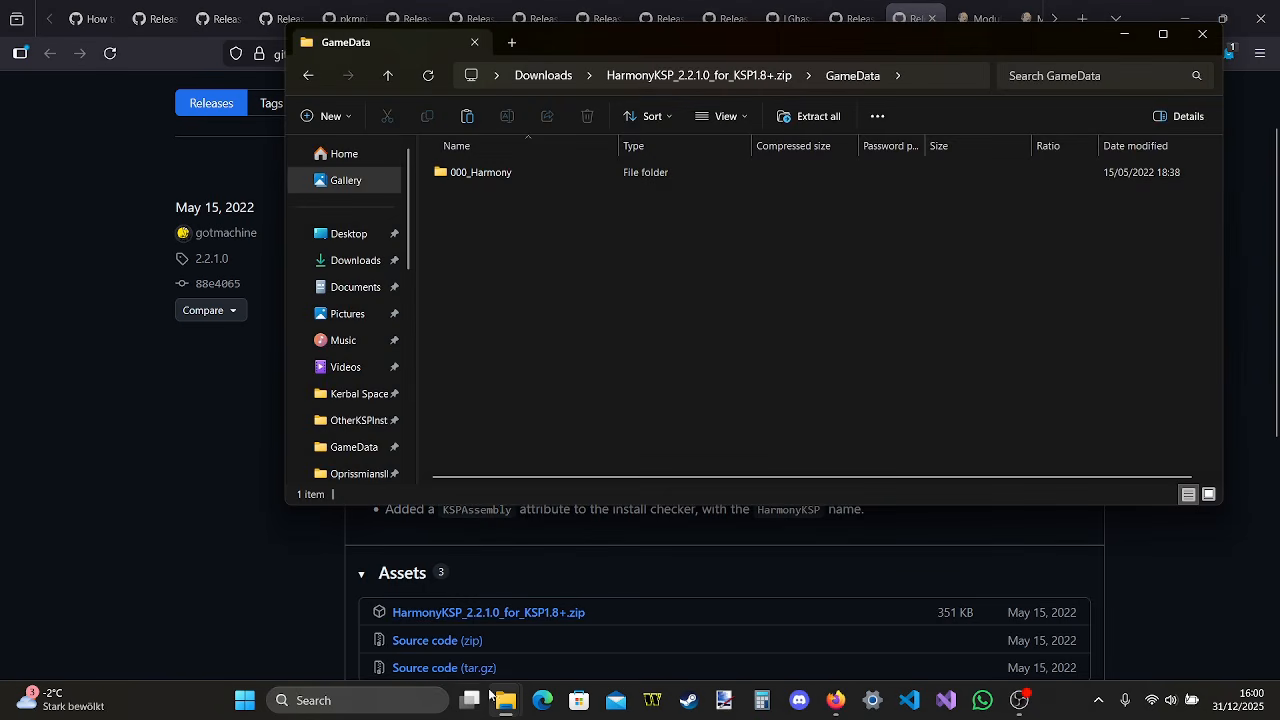
Copy the 000_Harmony folder from the archive into the install's GameData folder and minimize the archive window
mouse_move(505, 700)
click(390, 636)
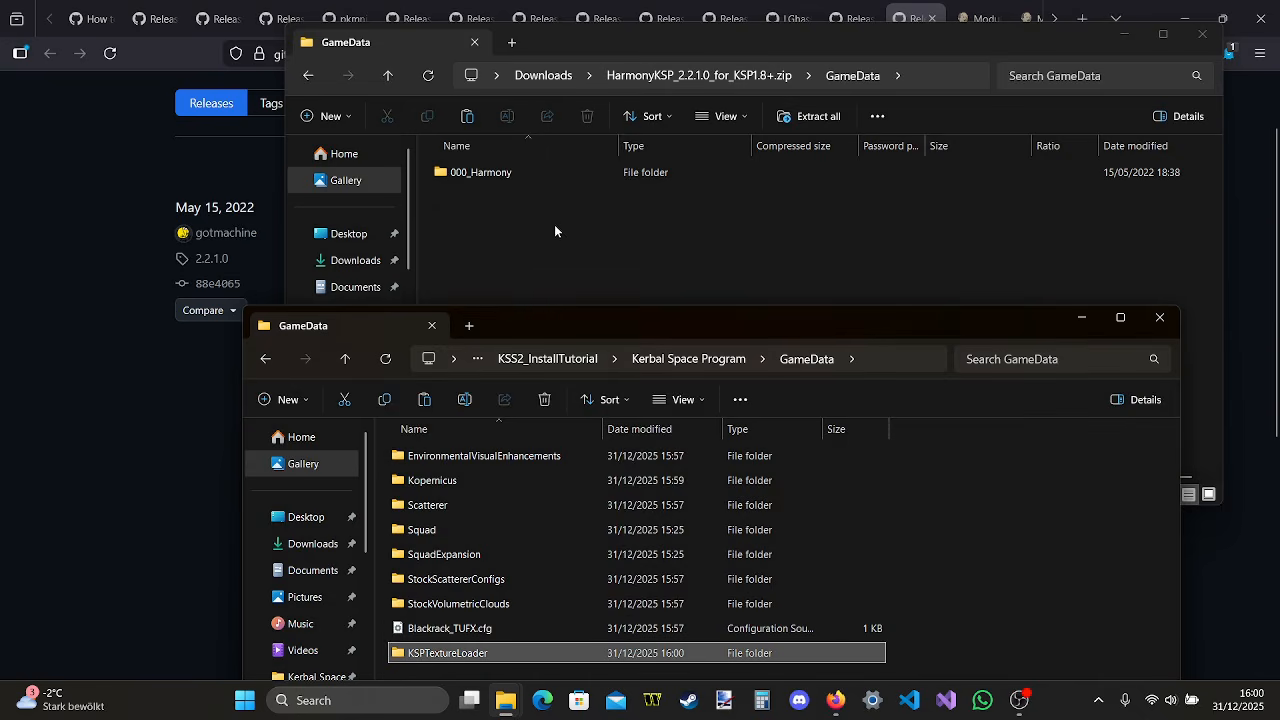
drag(560, 172, 965, 539)
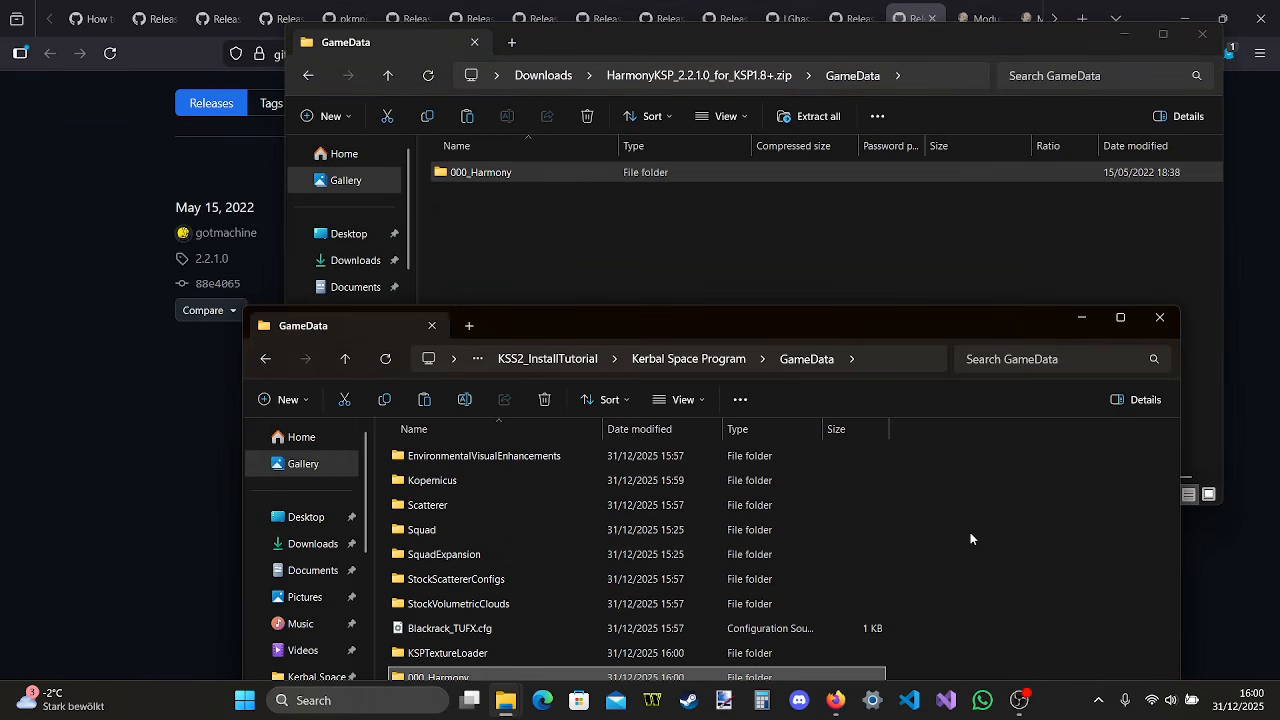
click(1147, 59)
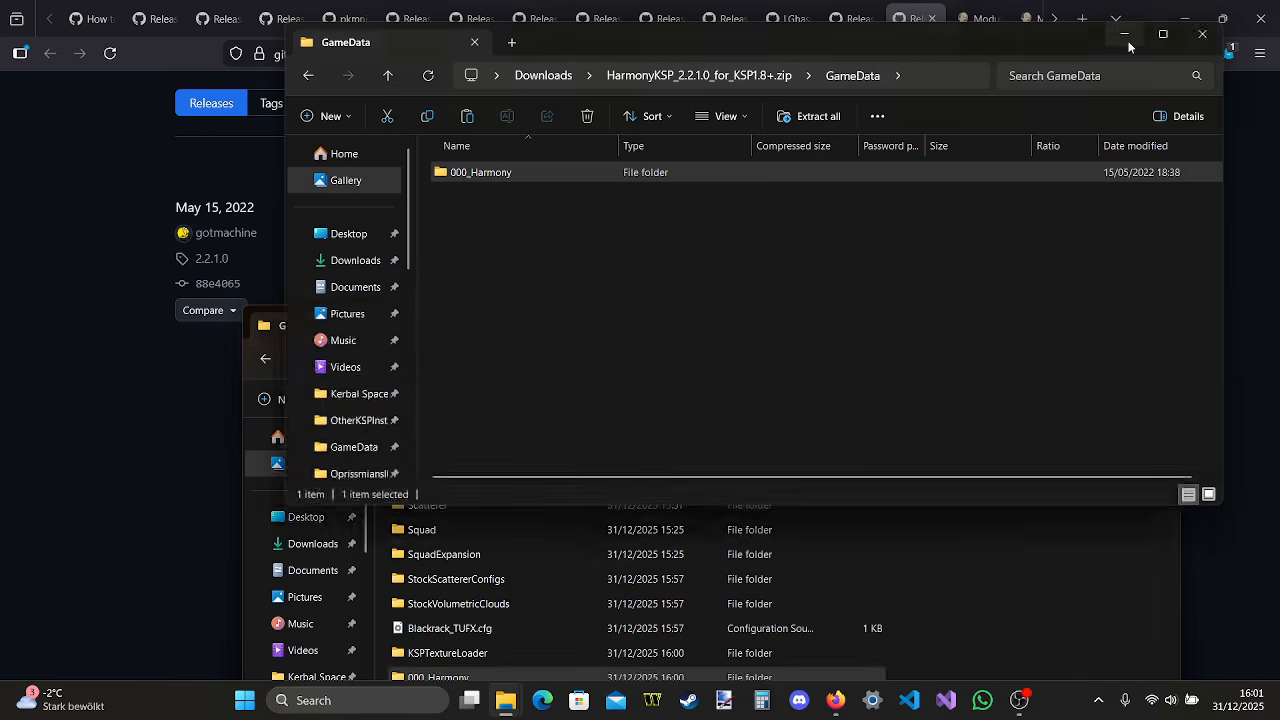
click(1124, 34)
In Firefox, download ModuleManager-4.2.3.zip from the ModuleManager Jenkins page and open the archive
click(980, 16)
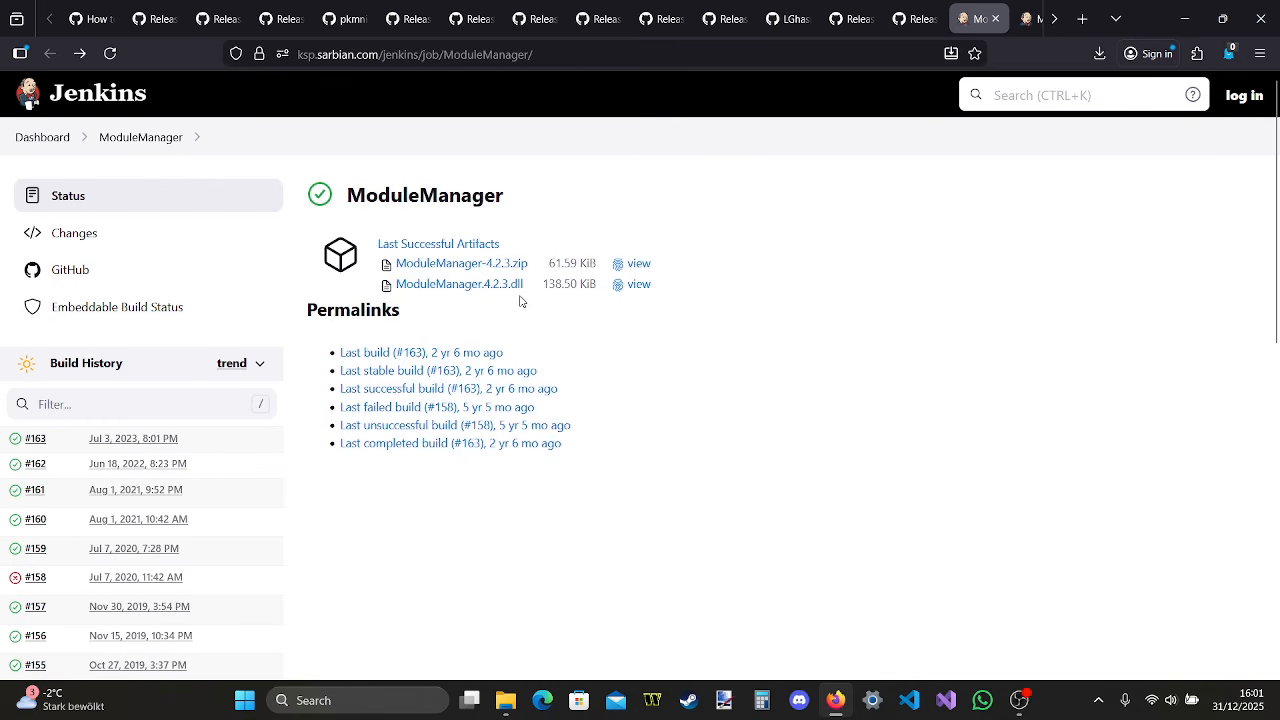
click(500, 263)
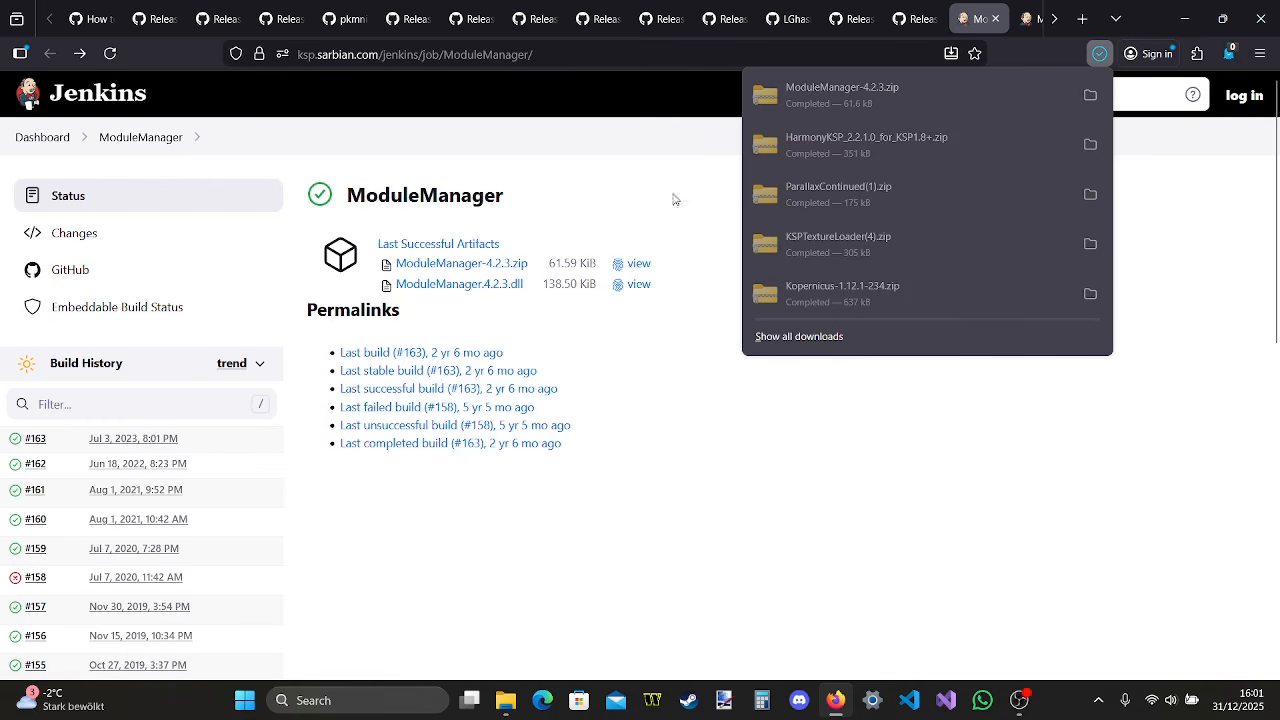
click(911, 78)
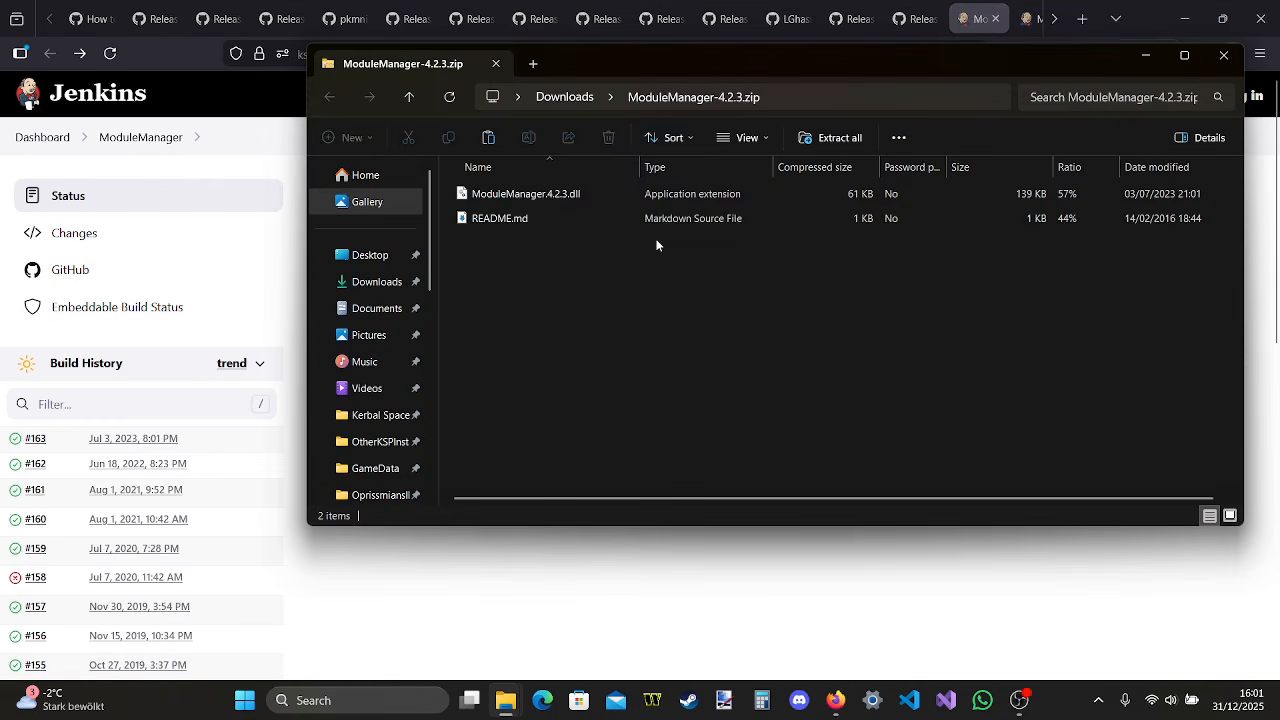
Copy ModuleManager.4.2.3.dll from the archive into the install's GameData folder and close the archive window
mouse_move(500, 702)
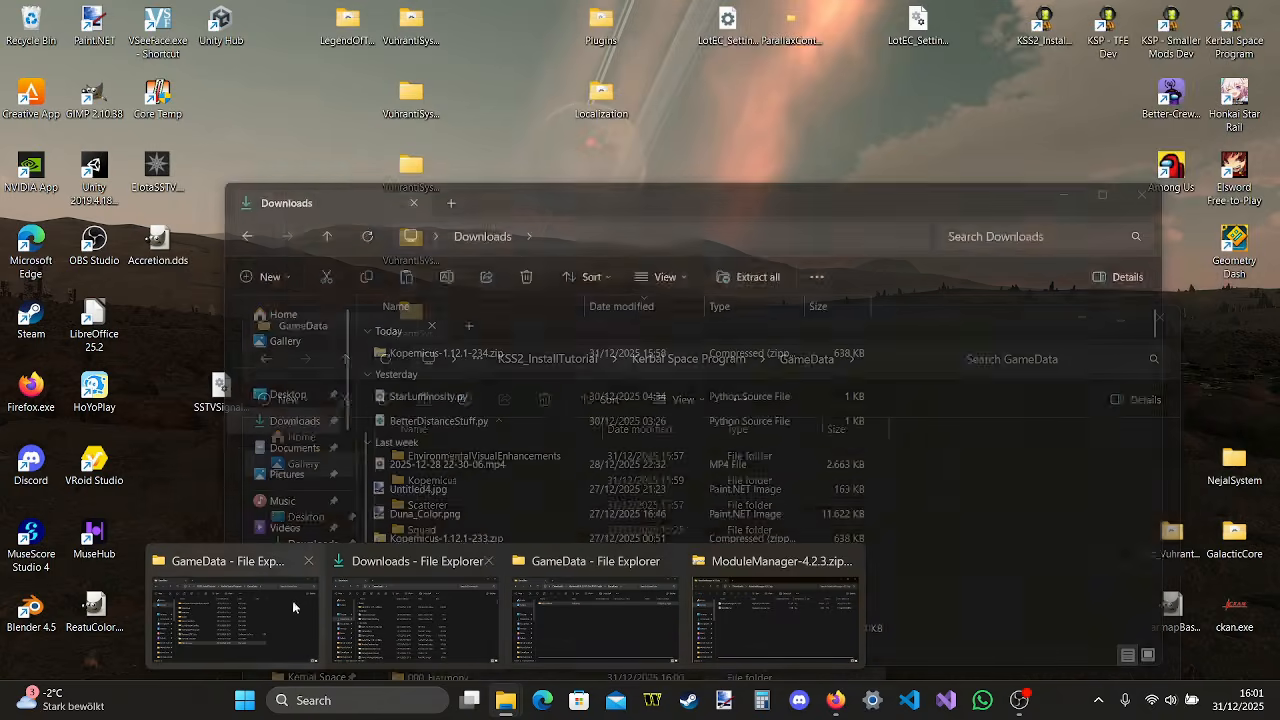
click(292, 600)
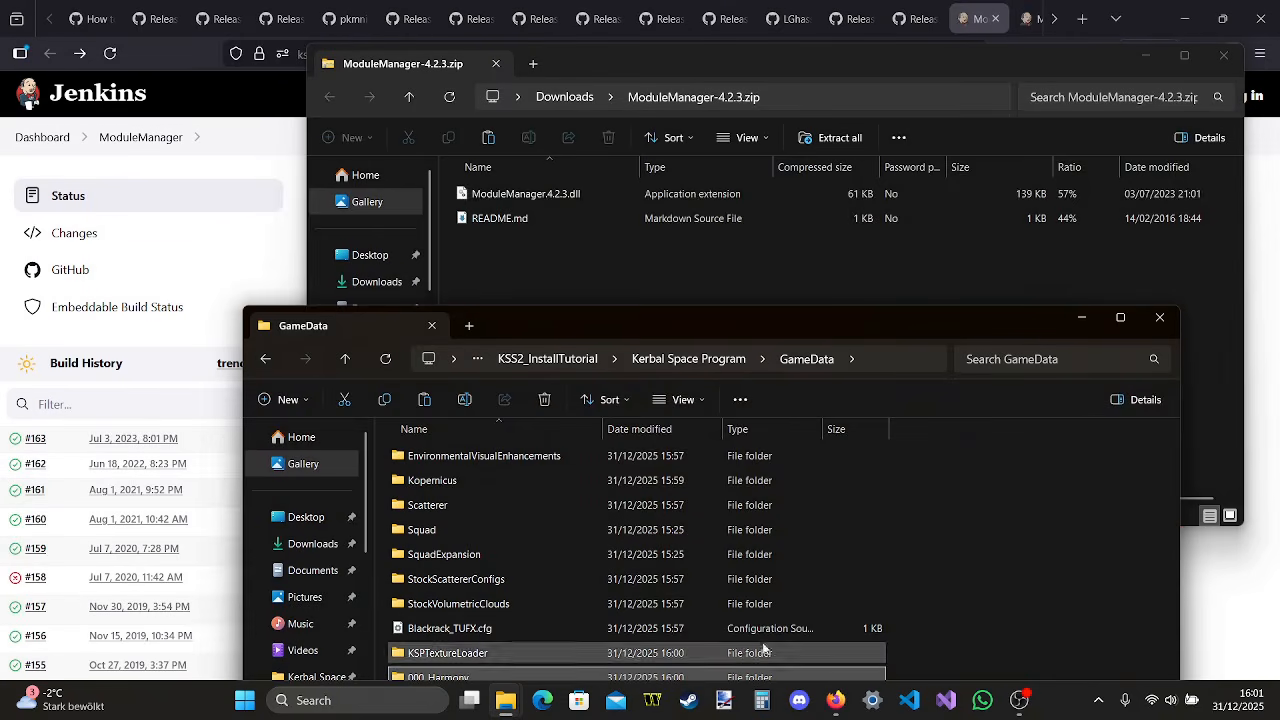
click(614, 198)
drag(614, 203, 1040, 597)
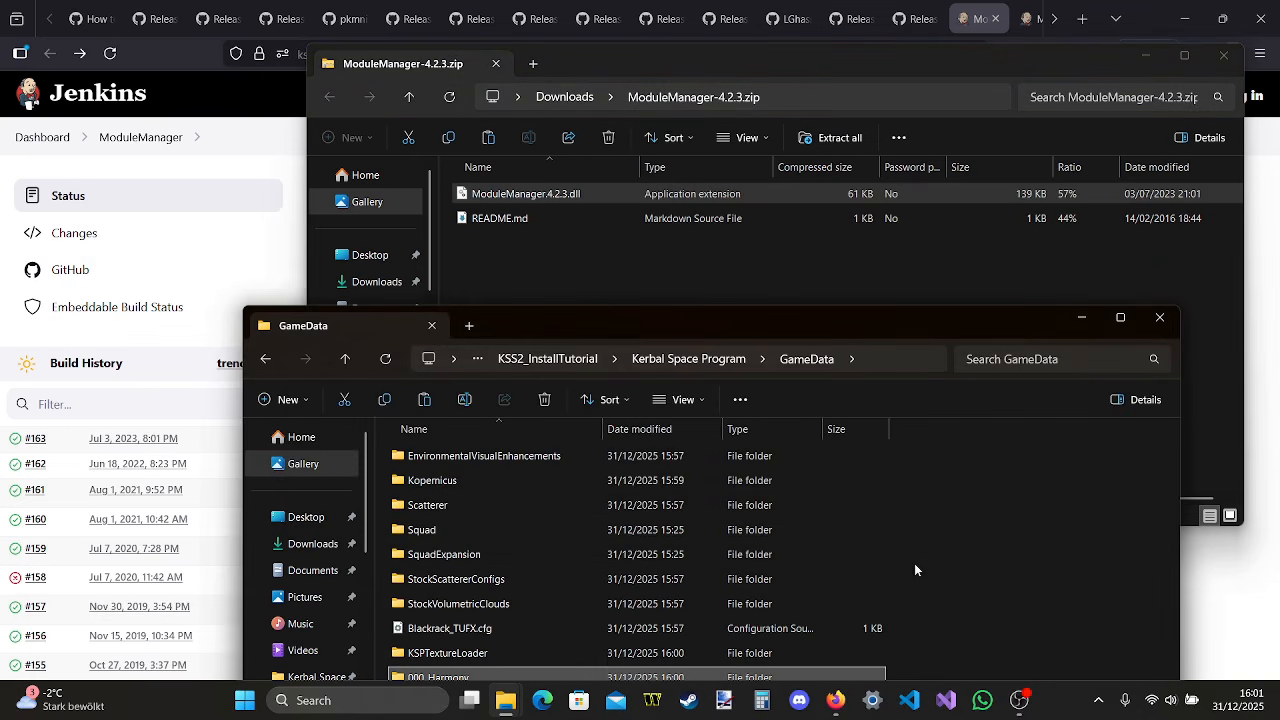
drag(966, 333, 955, 259)
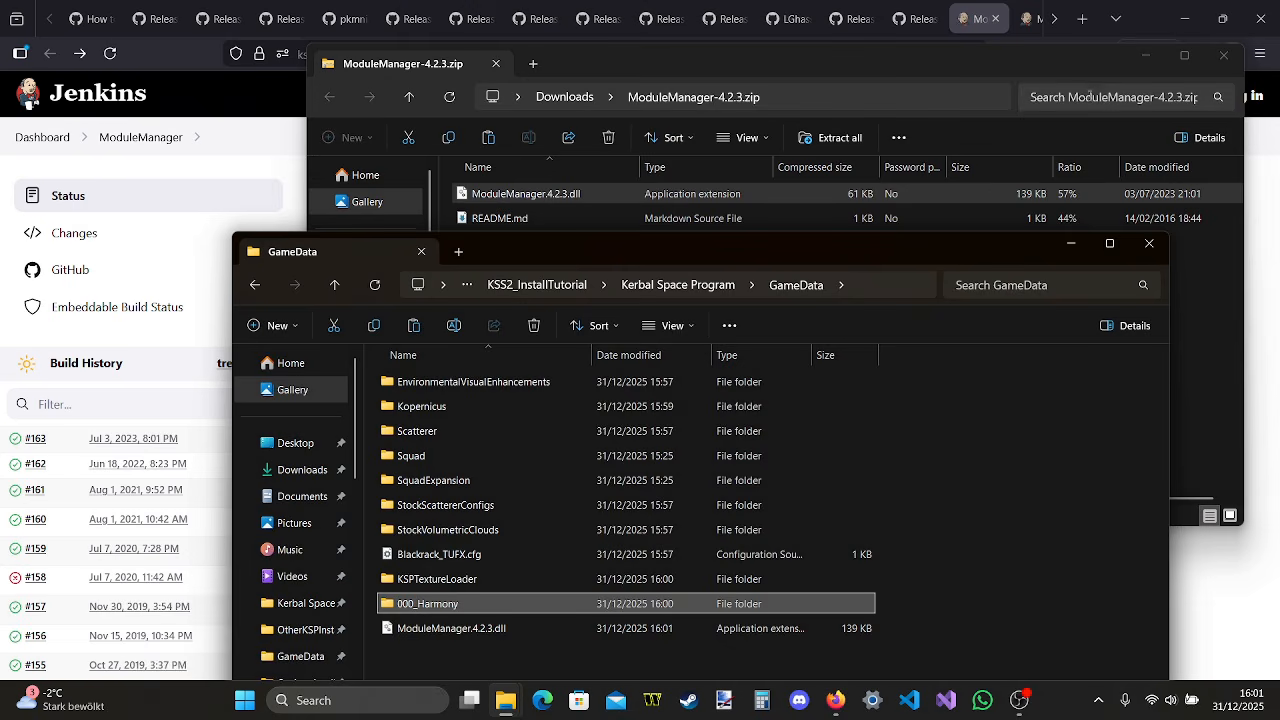
click(1224, 55)
In Firefox, download ModularFlightIntegrator-1.2.10.0.zip from the ModularFlightIntegrator Jenkins page and open the archive
click(995, 18)
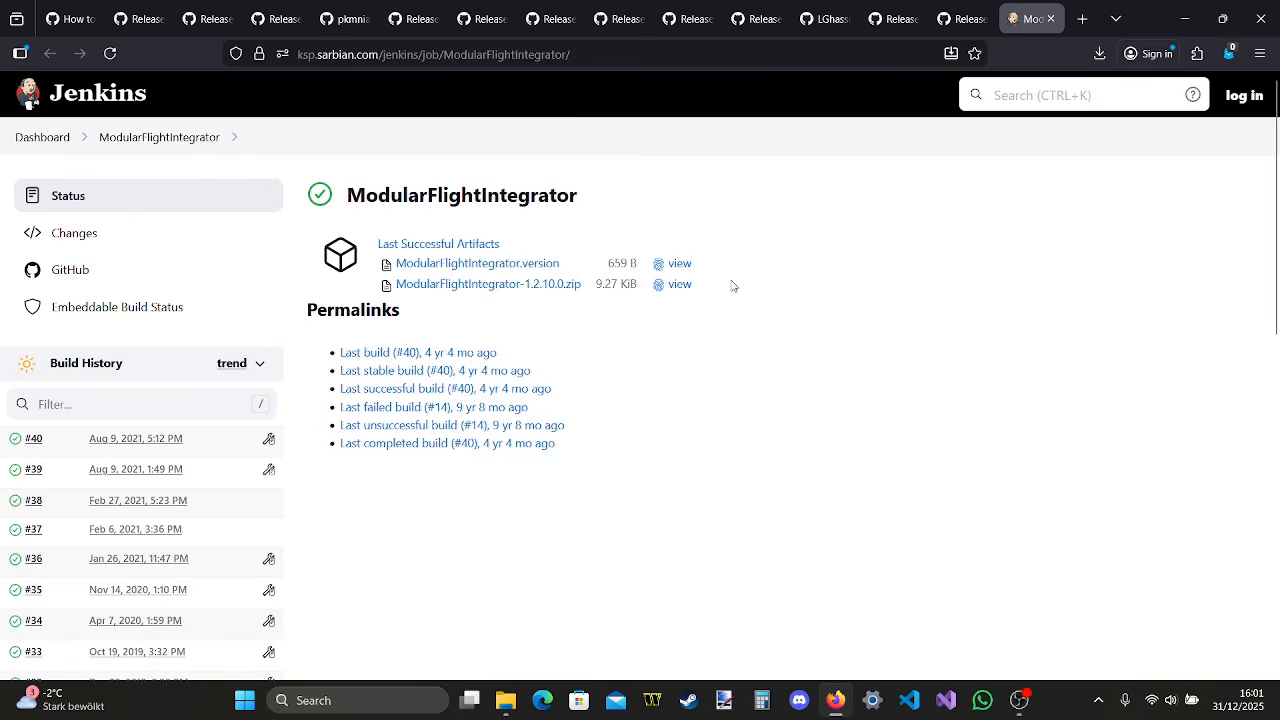
click(541, 286)
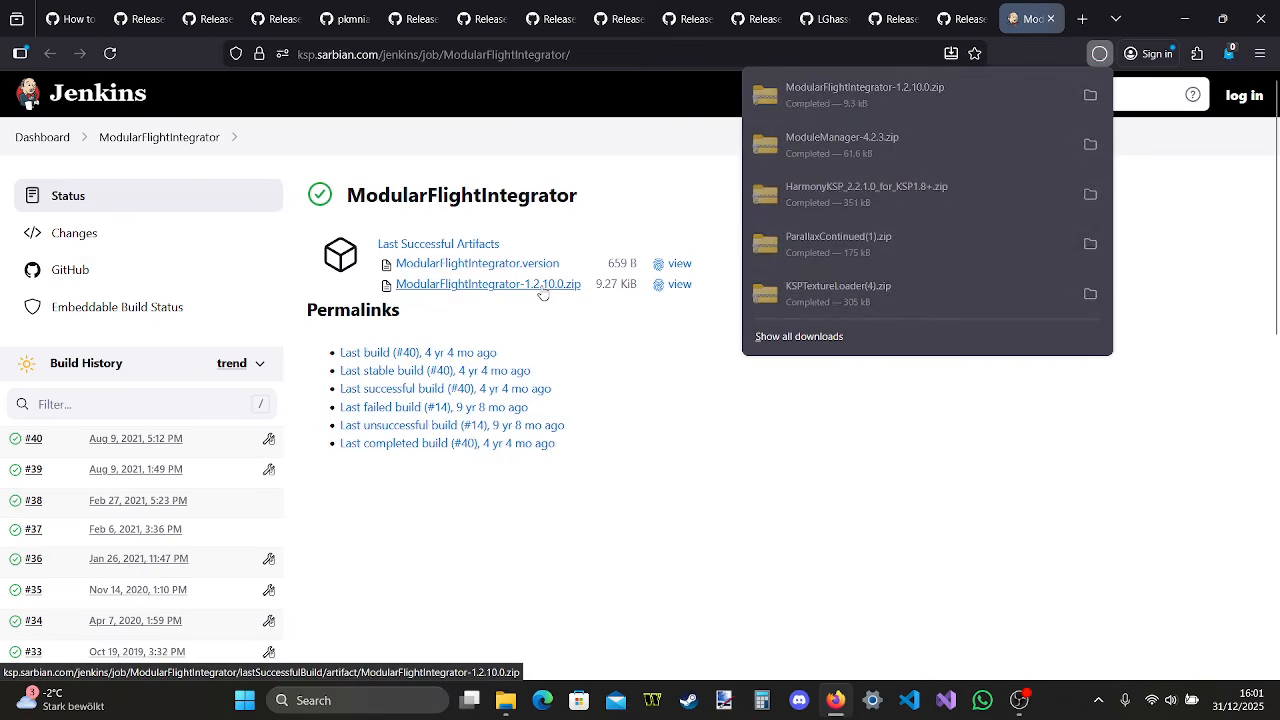
click(914, 95)
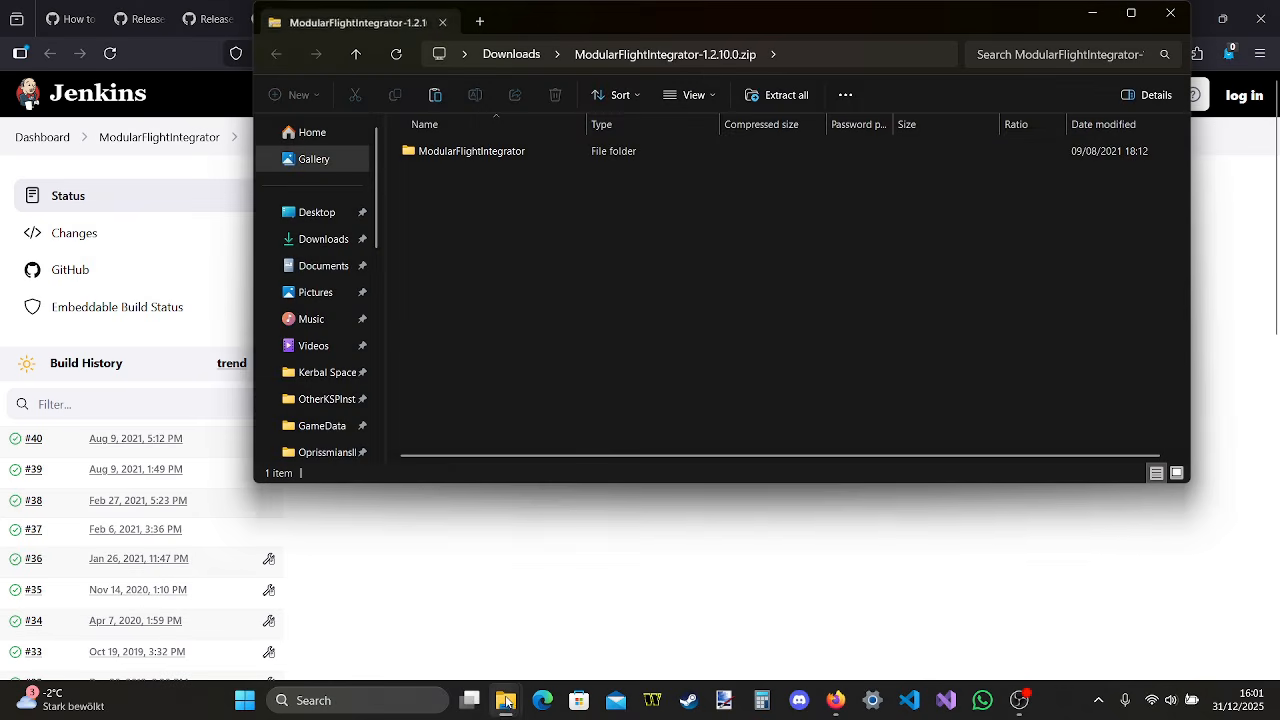
Copy the ModularFlightIntegrator folder from the archive into the install's GameData folder, minimize GameData and close the archive window
mouse_move(505, 700)
click(240, 612)
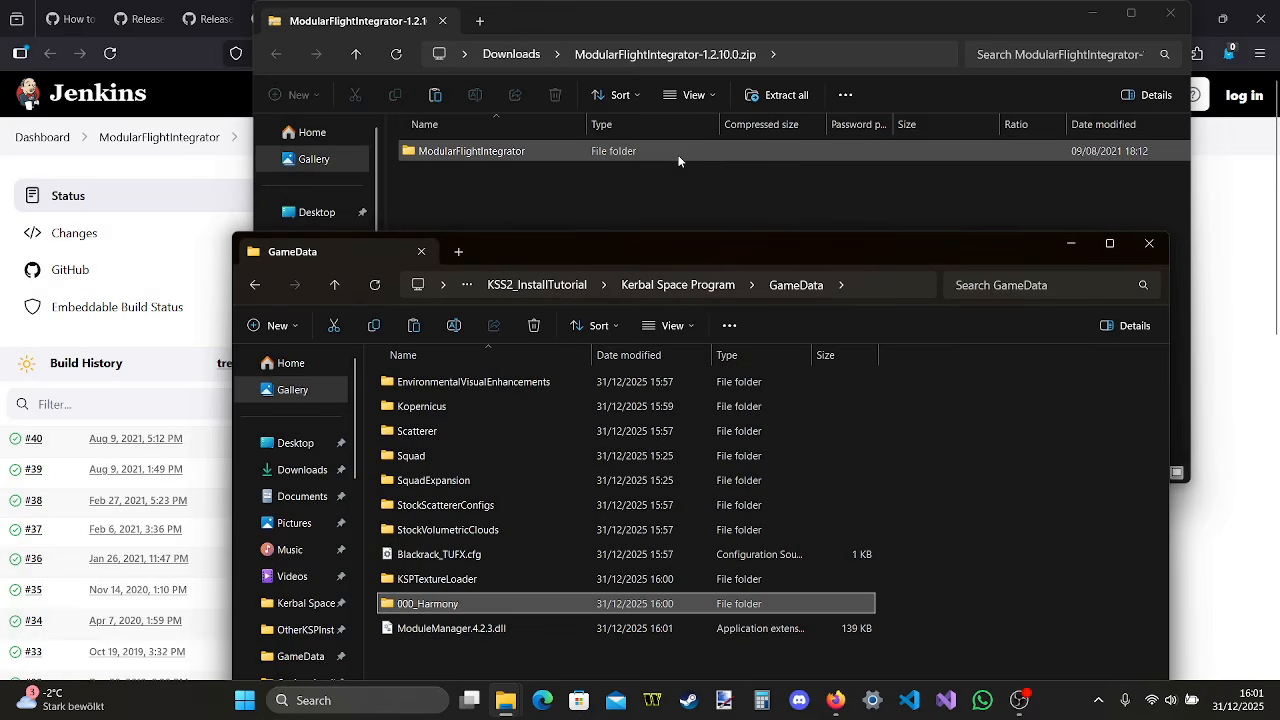
drag(680, 155, 1009, 550)
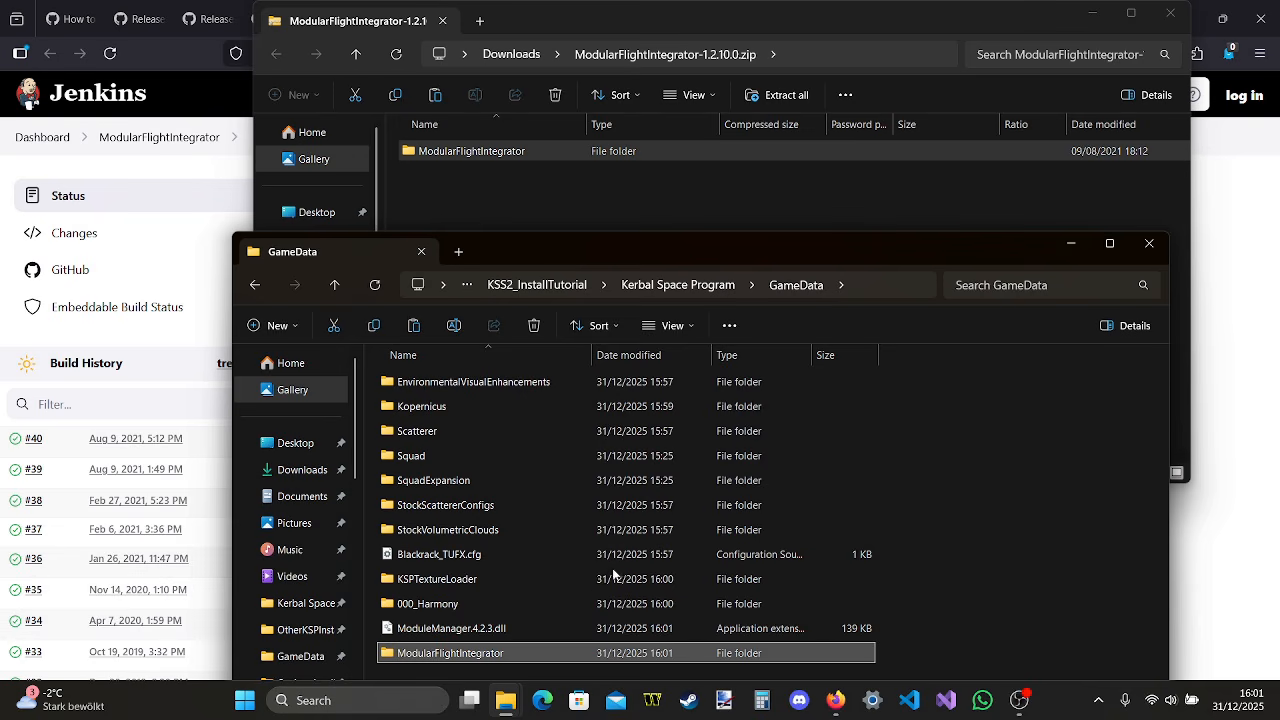
click(1070, 244)
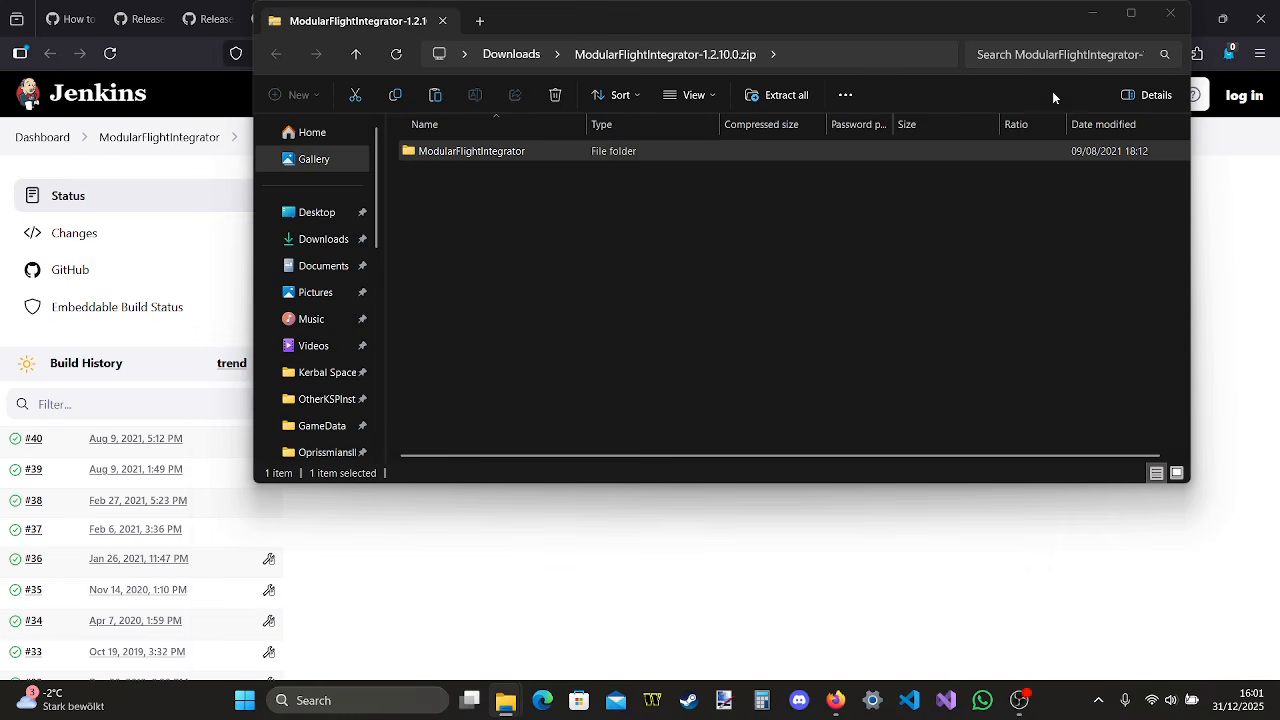
click(1168, 14)
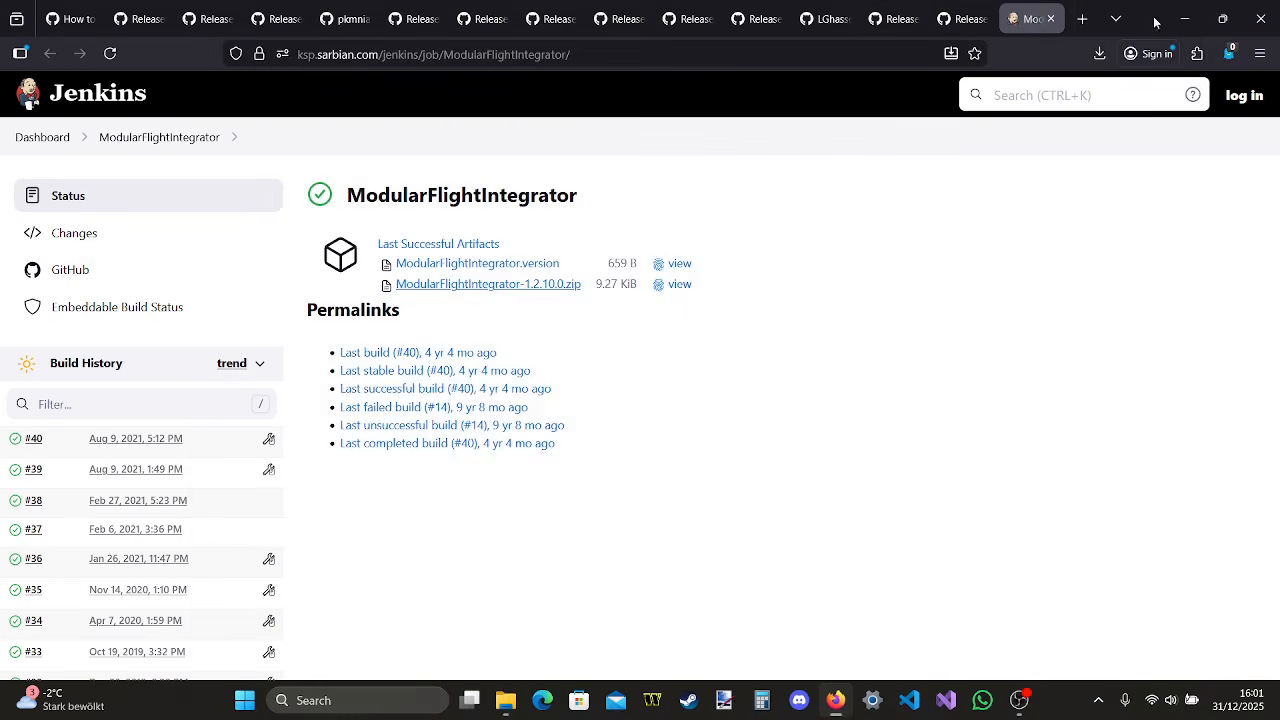
In Firefox, close the ModularFlightIntegrator and HarmonyKSP pages, then download KEX.zip from the KopernicusExpansion-Continueder releases page and open it
click(1051, 19)
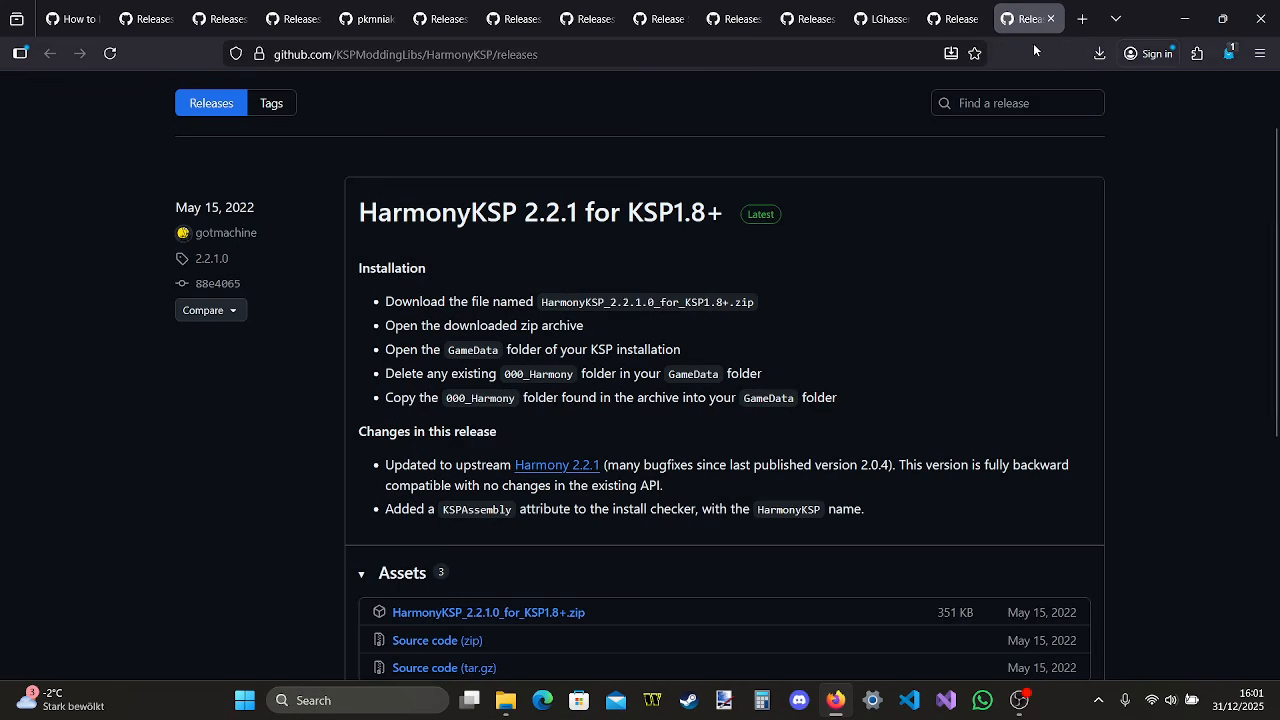
click(1051, 19)
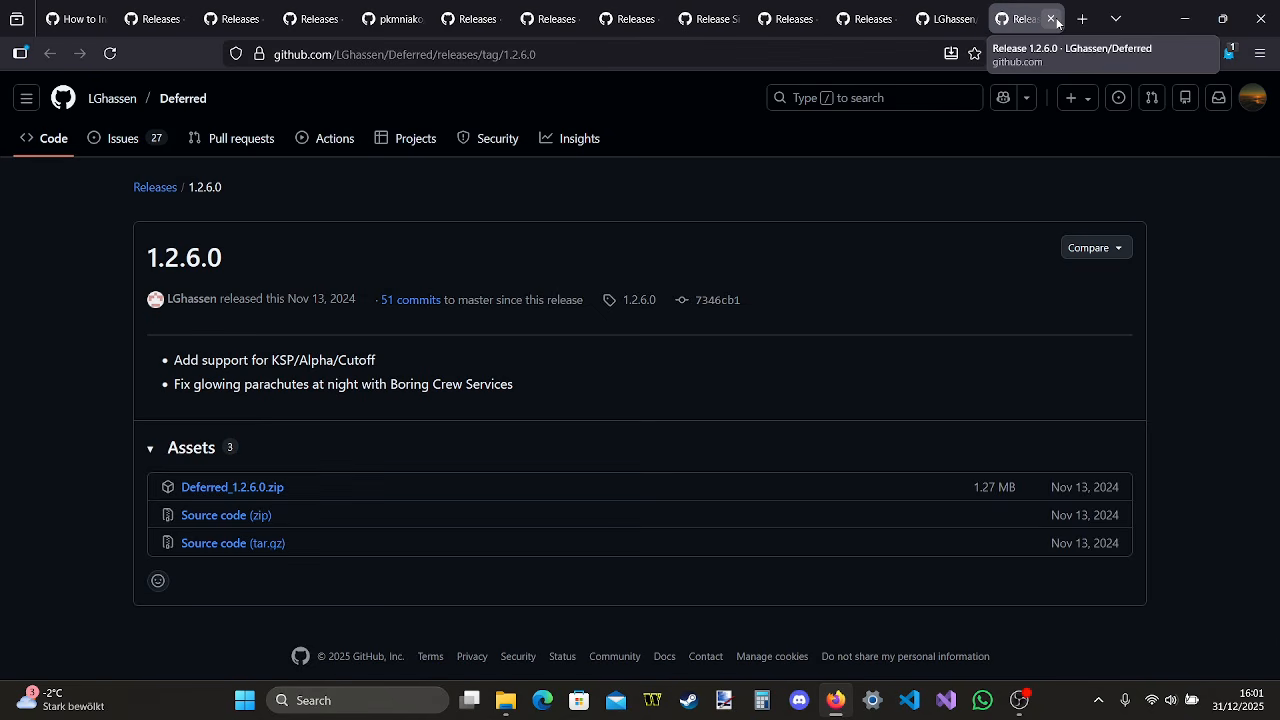
click(243, 28)
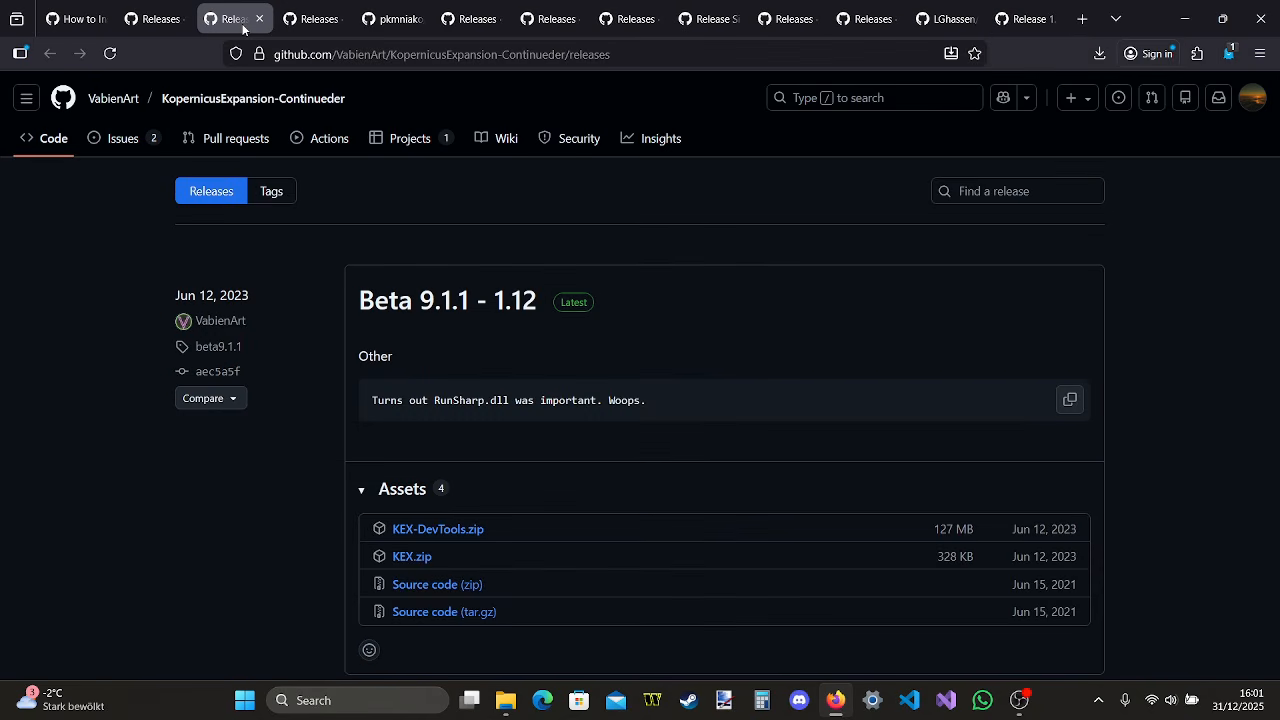
click(305, 20)
click(245, 26)
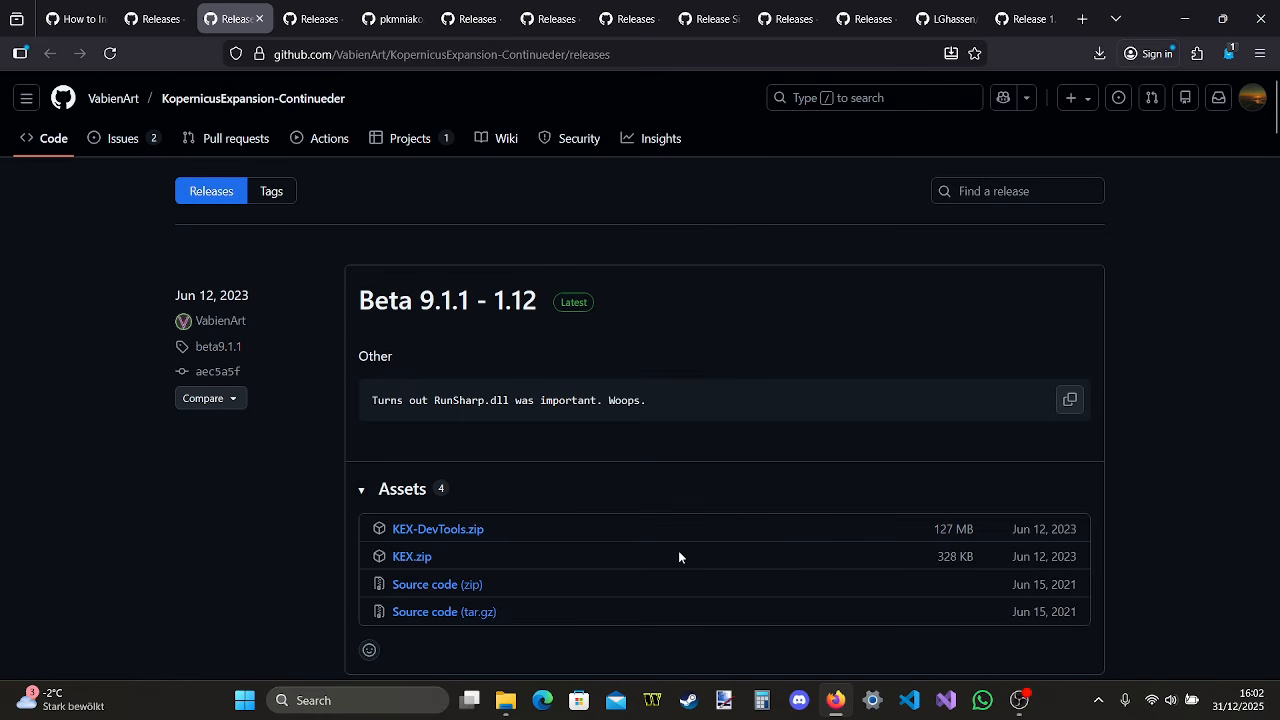
click(421, 561)
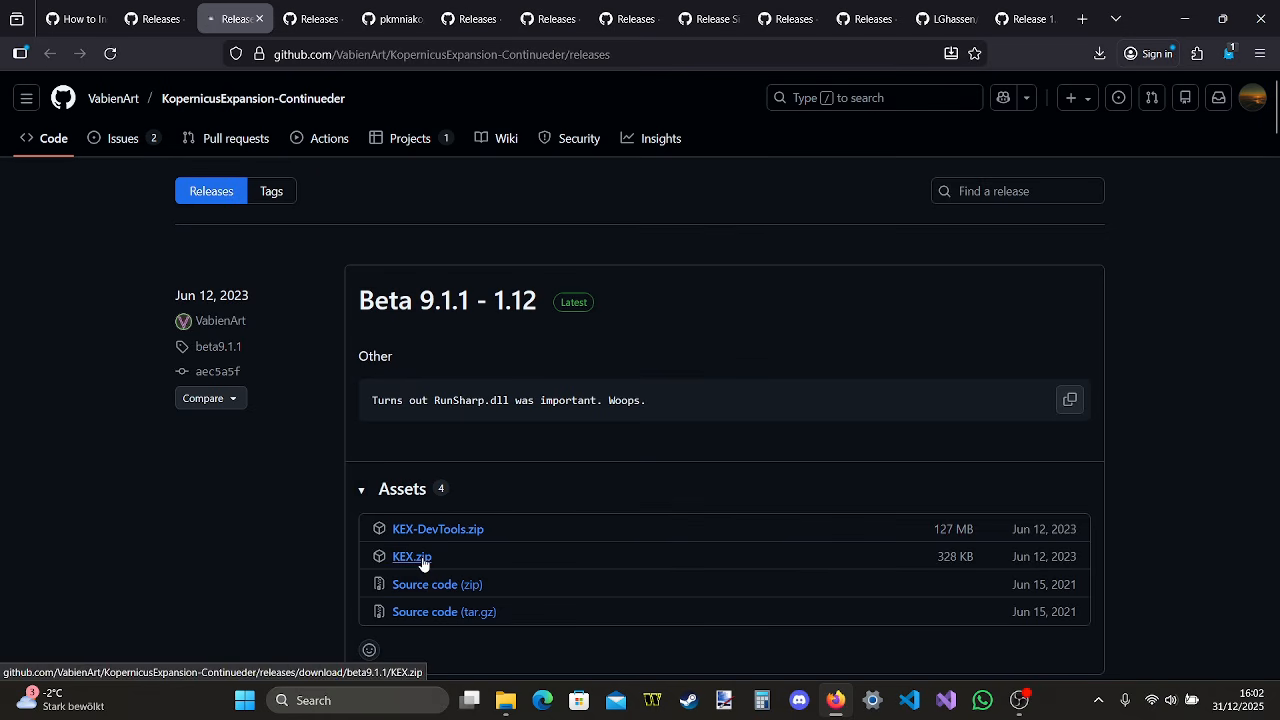
click(904, 107)
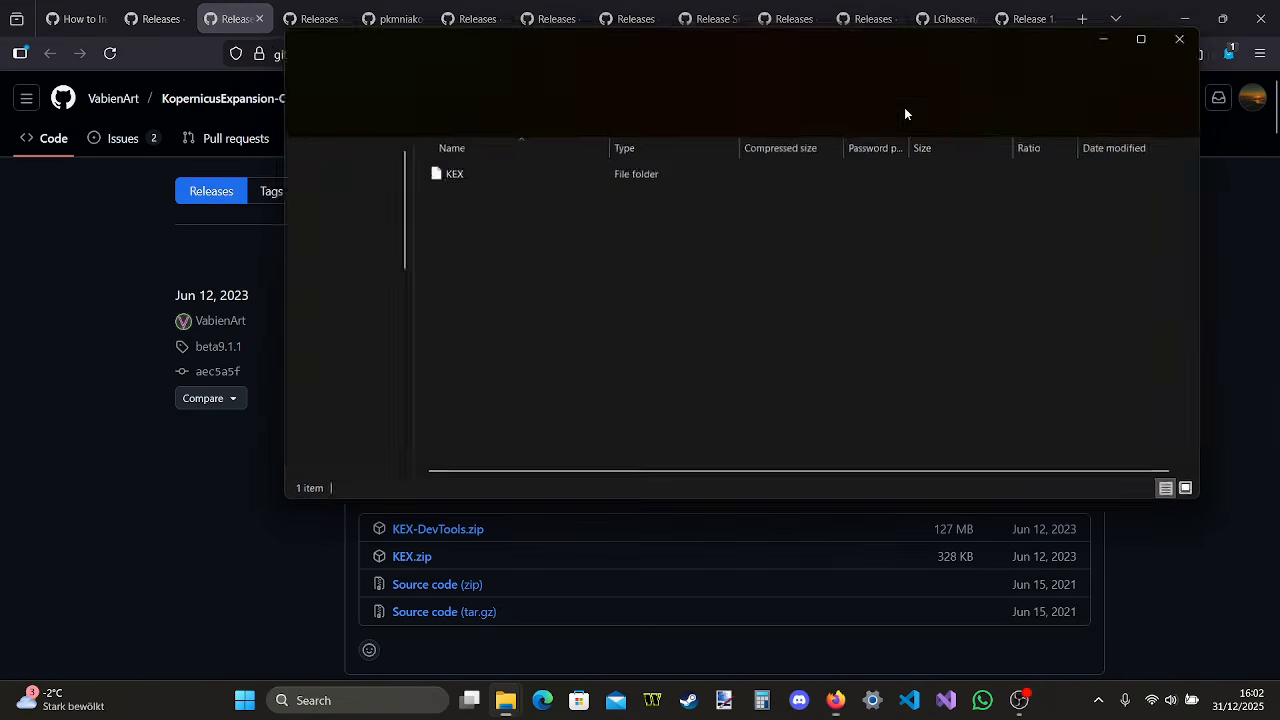
Copy the KopernicusExpansion folder from KEX/GameData in the archive into the install's GameData folder and close the archive window
double_click(579, 173)
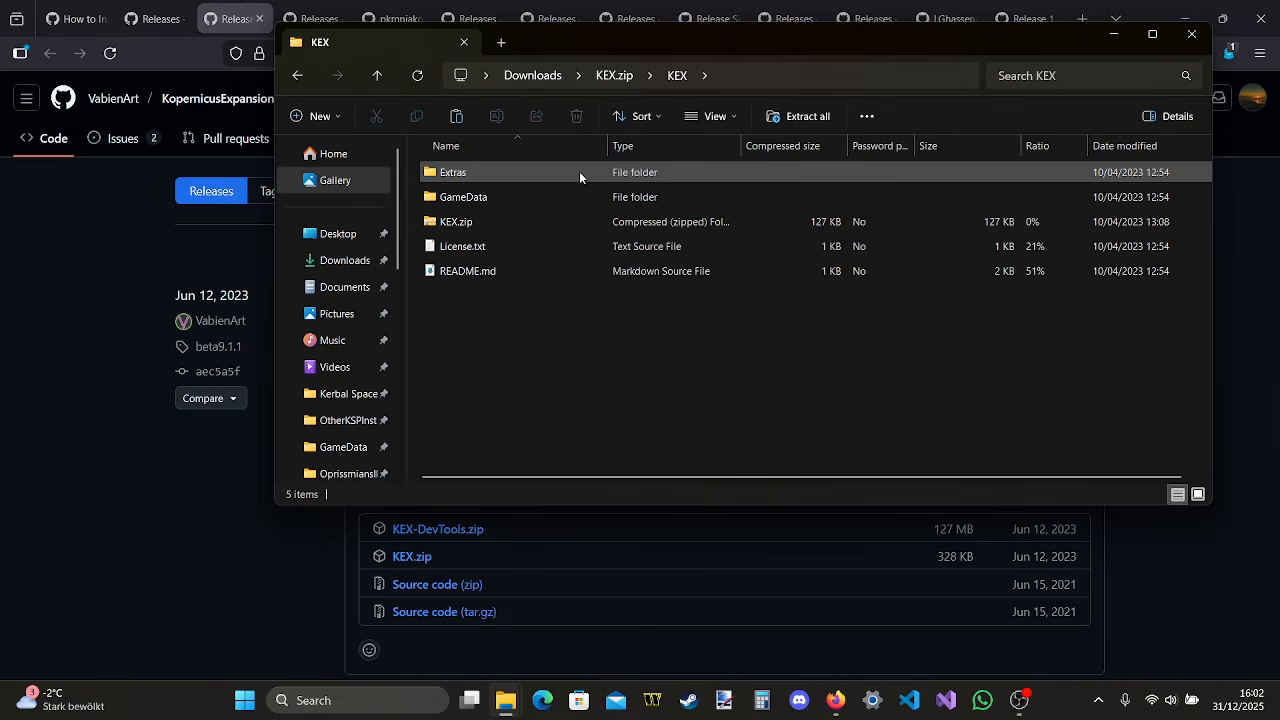
double_click(549, 195)
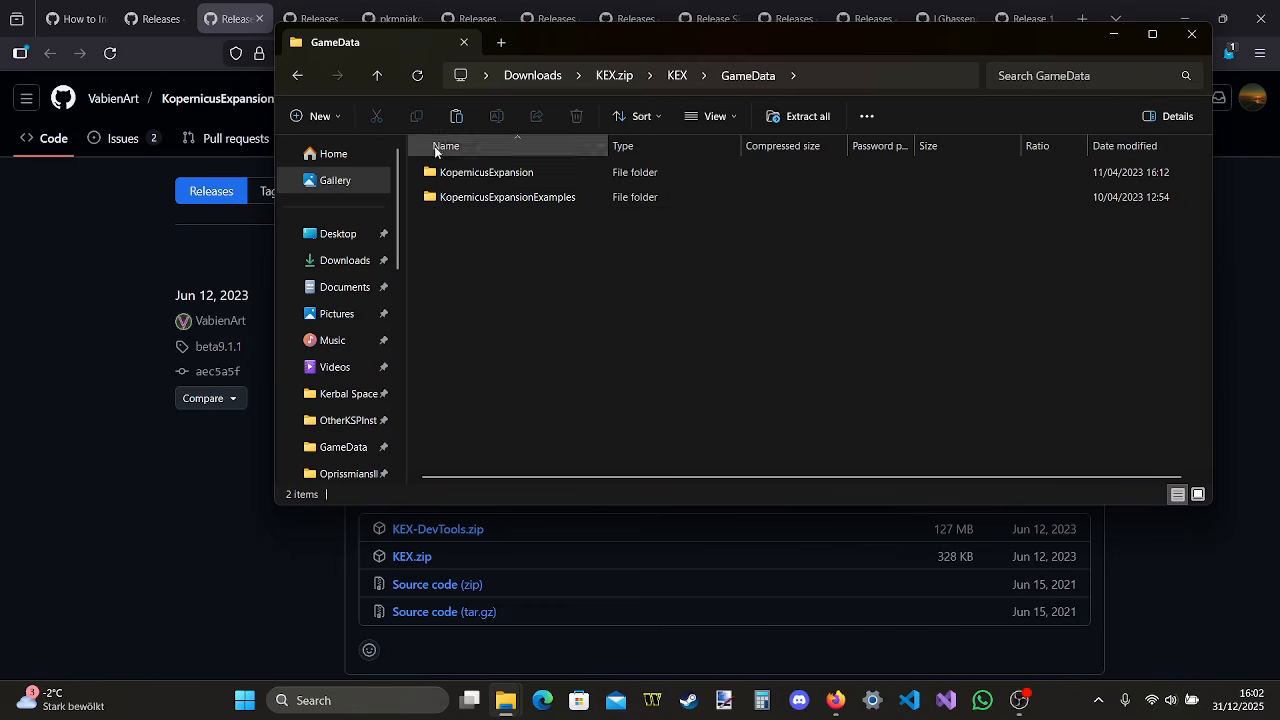
mouse_move(505, 700)
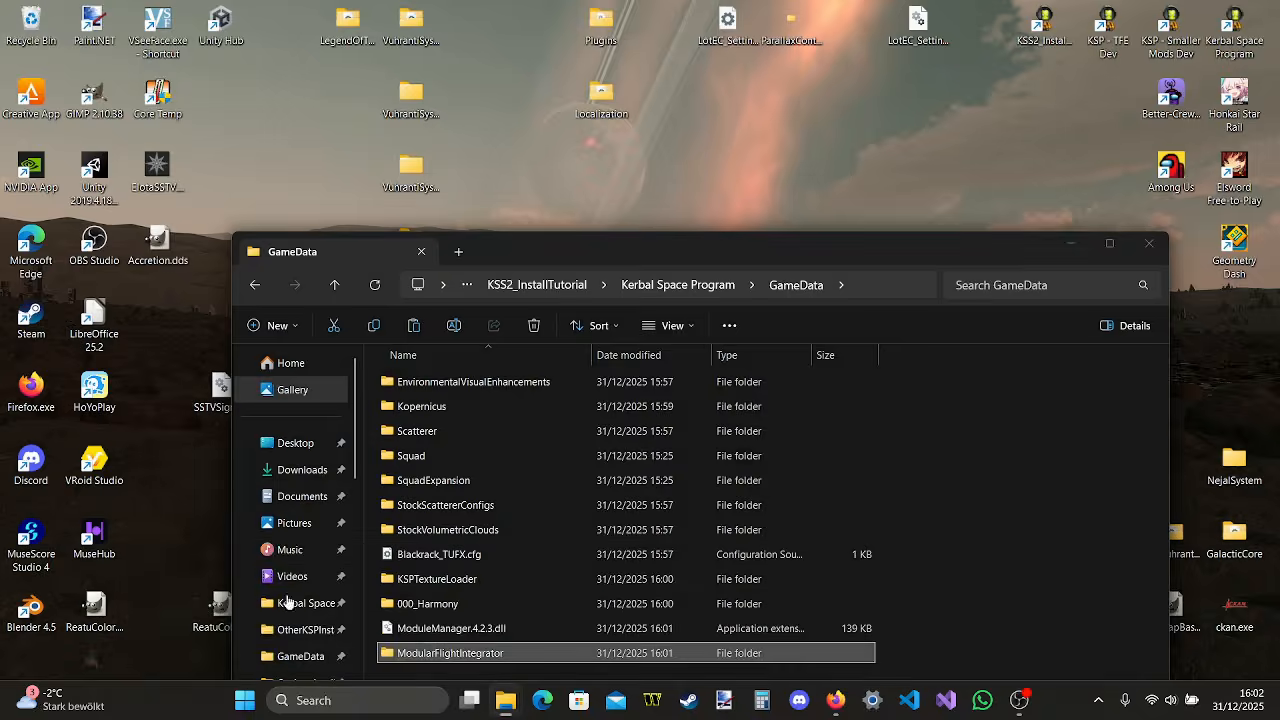
click(262, 620)
drag(564, 168, 1015, 552)
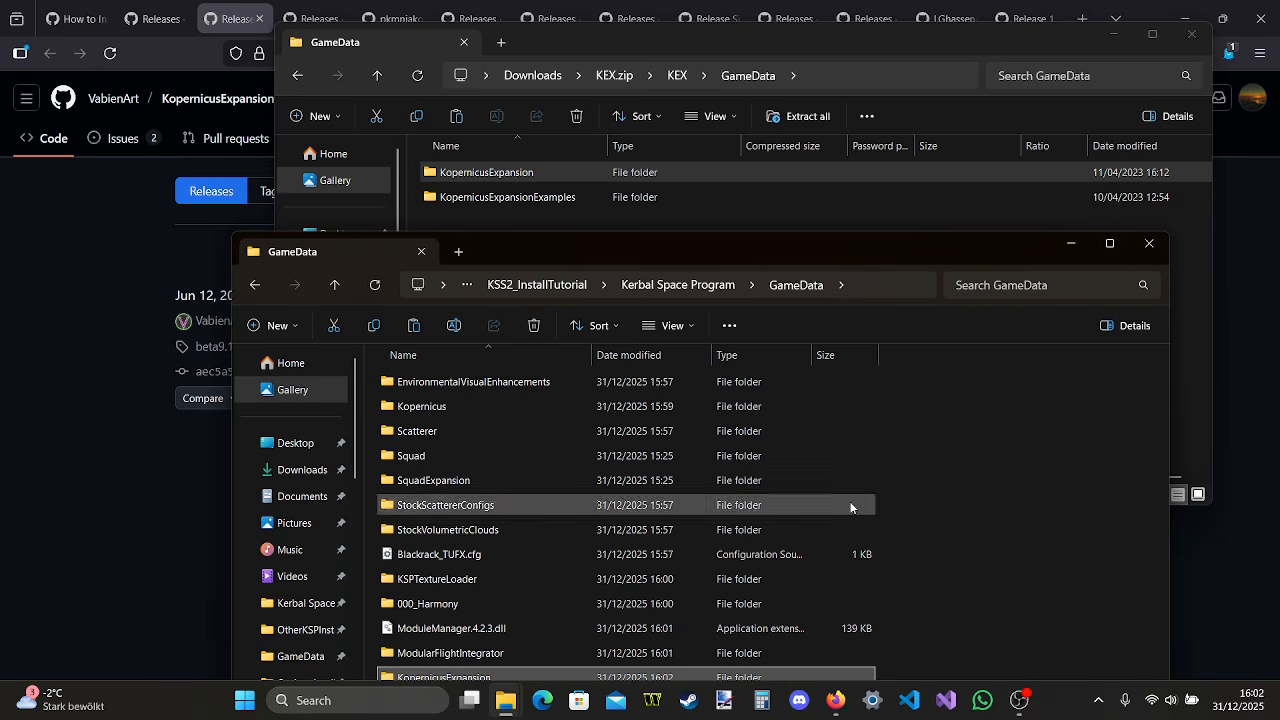
click(1190, 36)
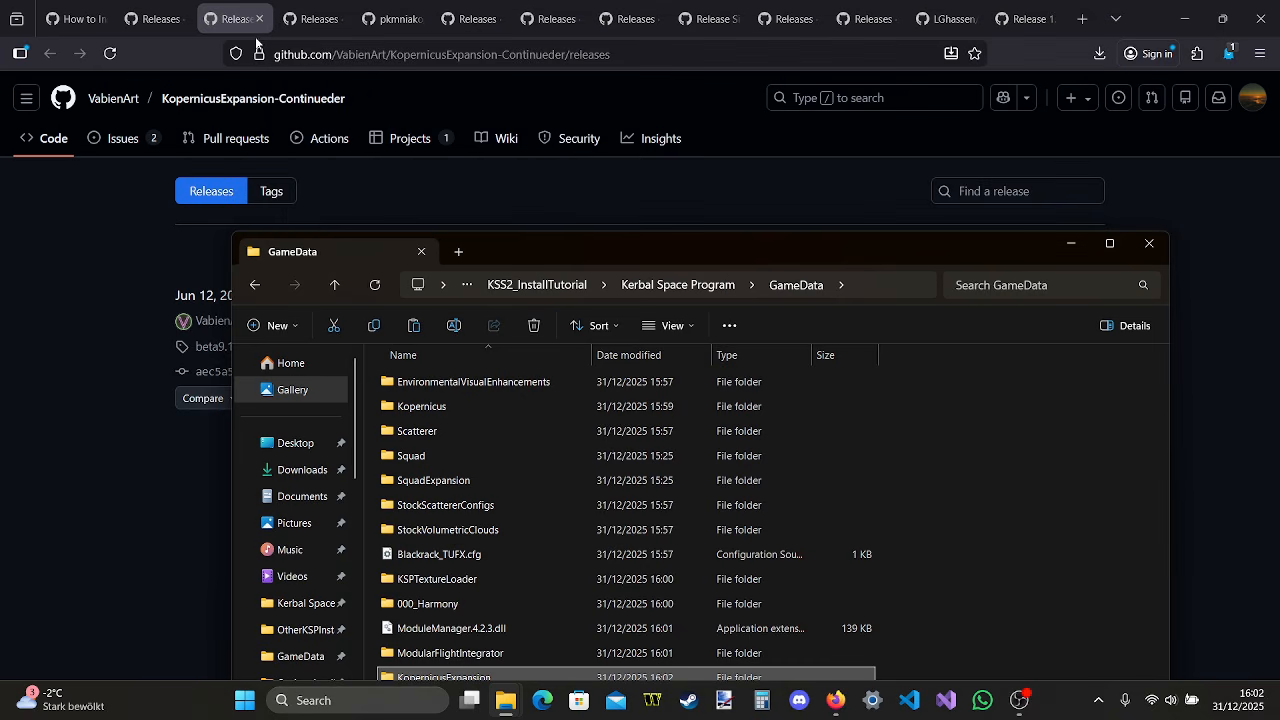
In Firefox, close the KopernicusExpansion page, download KSPCommunityFixes_1.39.1.zip from the KSPCommunityFixes releases page and open the archive
click(259, 20)
click(167, 24)
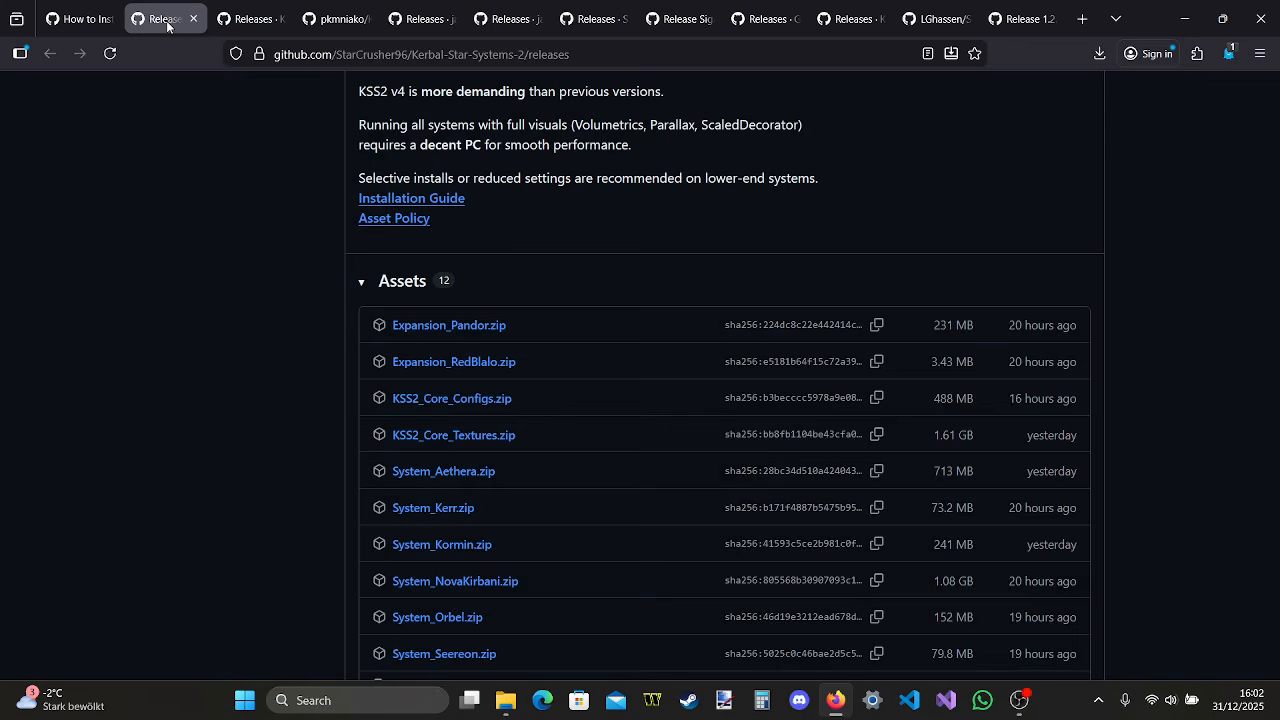
scroll(306, 258, up, 4)
click(250, 19)
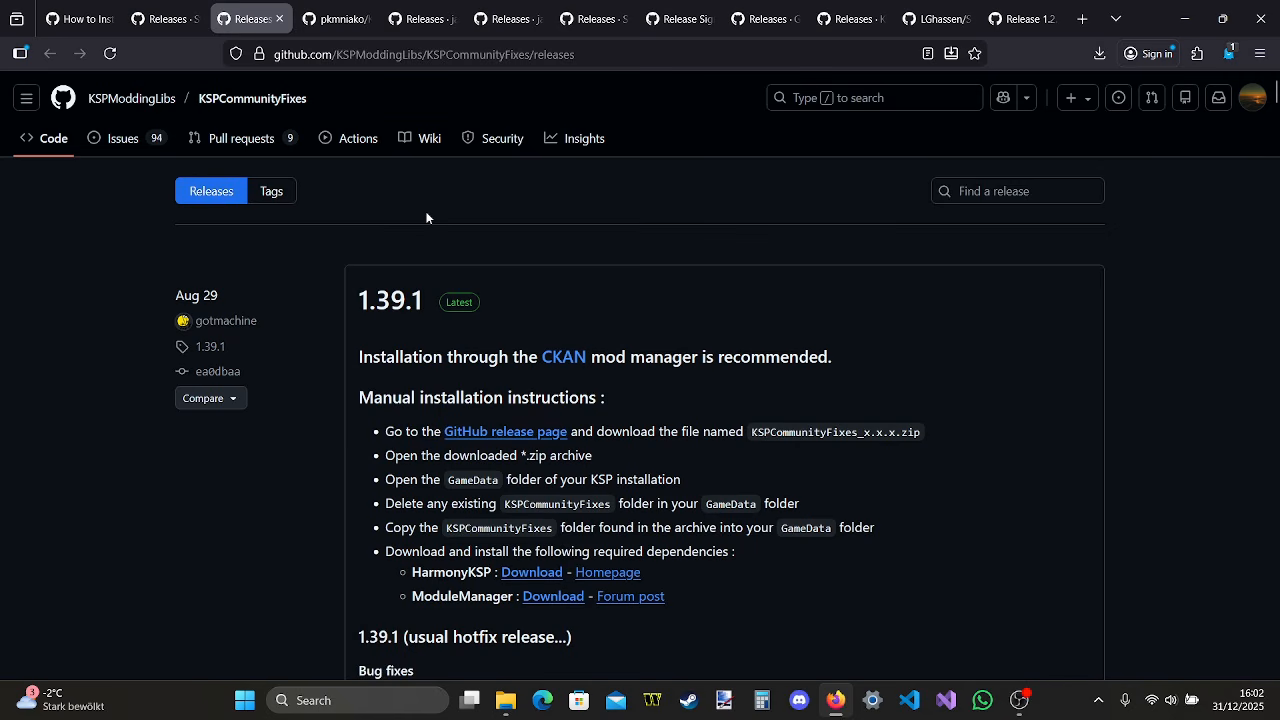
scroll(426, 217, down, 7)
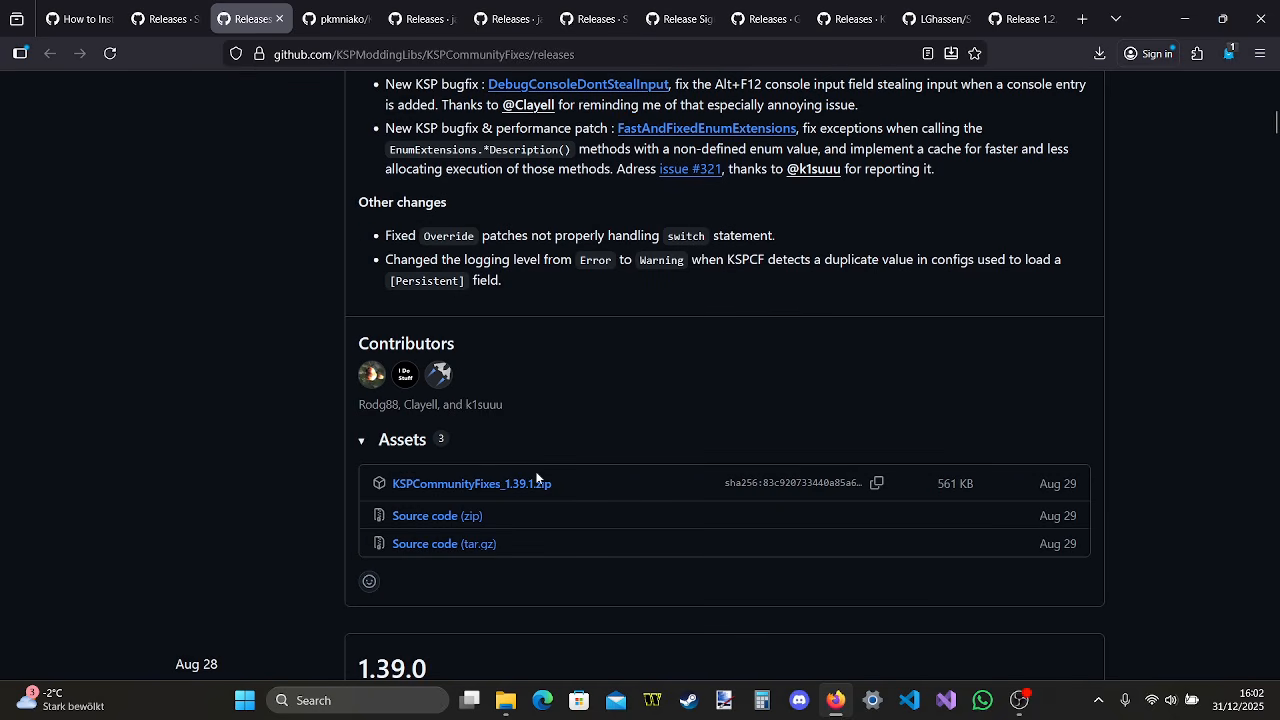
click(537, 483)
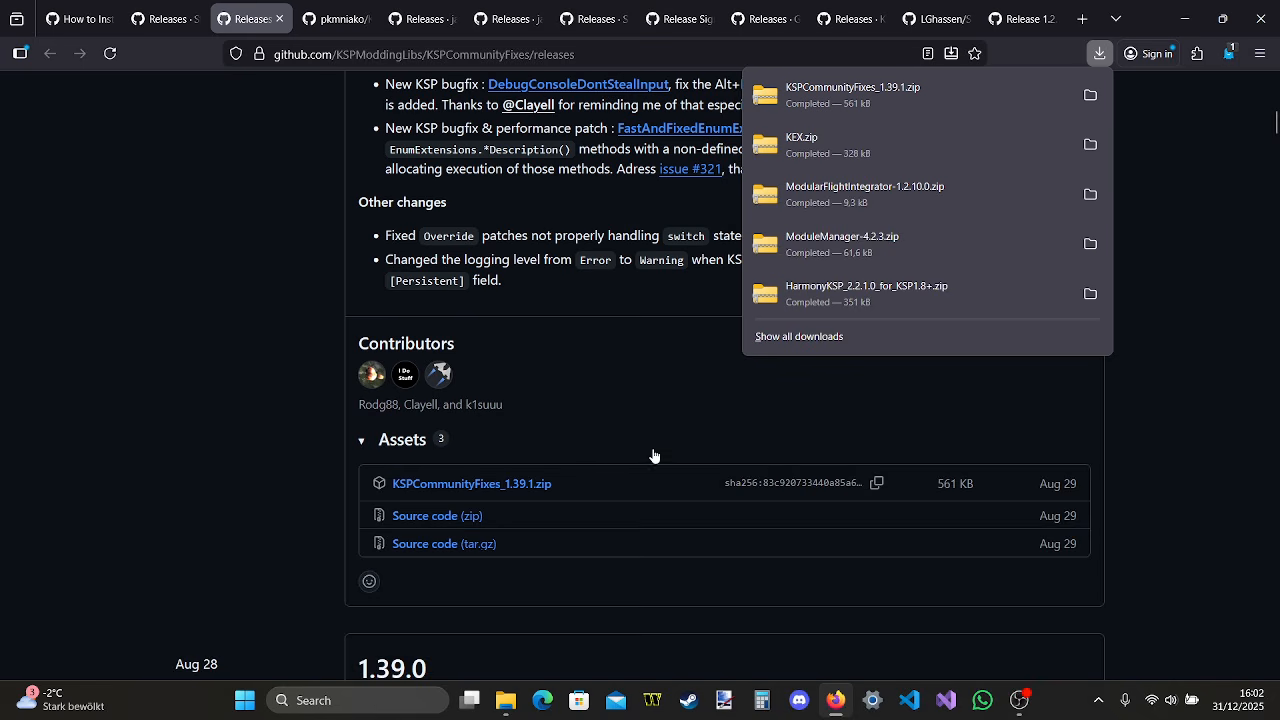
scroll(651, 452, up, 1)
click(849, 90)
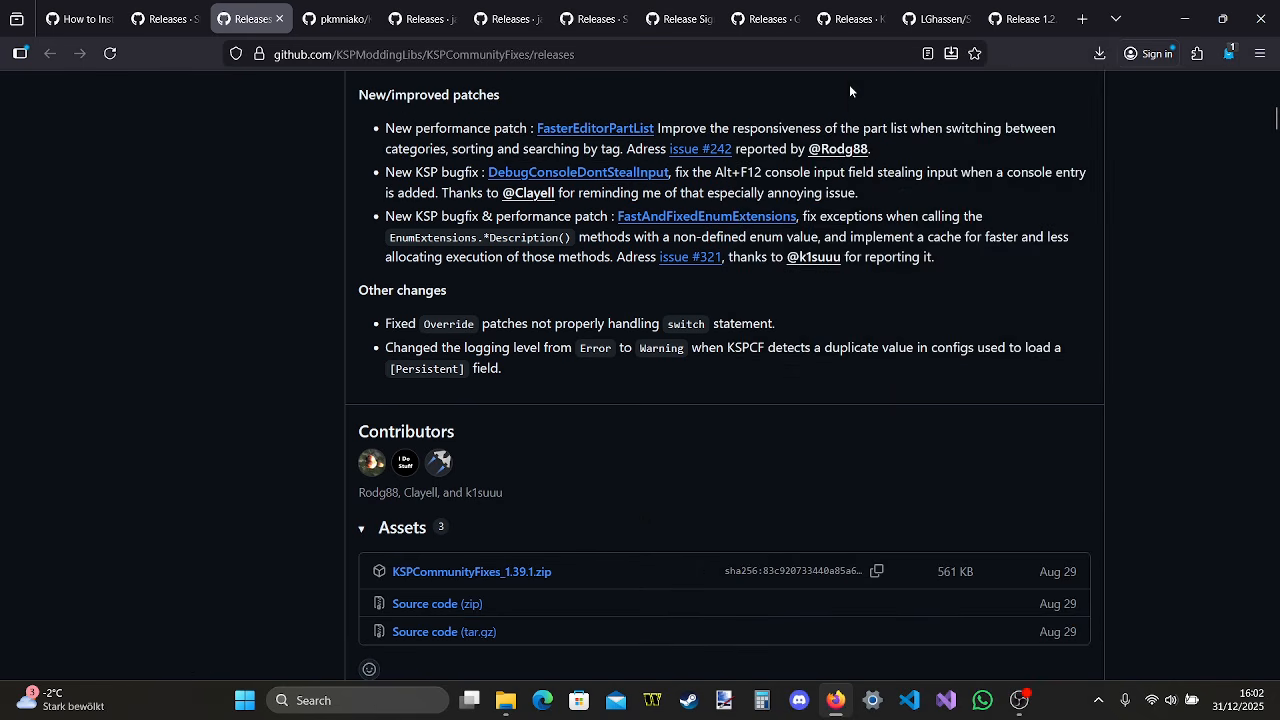
Copy the KSPCommunityFixes folder from the archive's GameData folder into the install's GameData folder and close the archive window
double_click(602, 186)
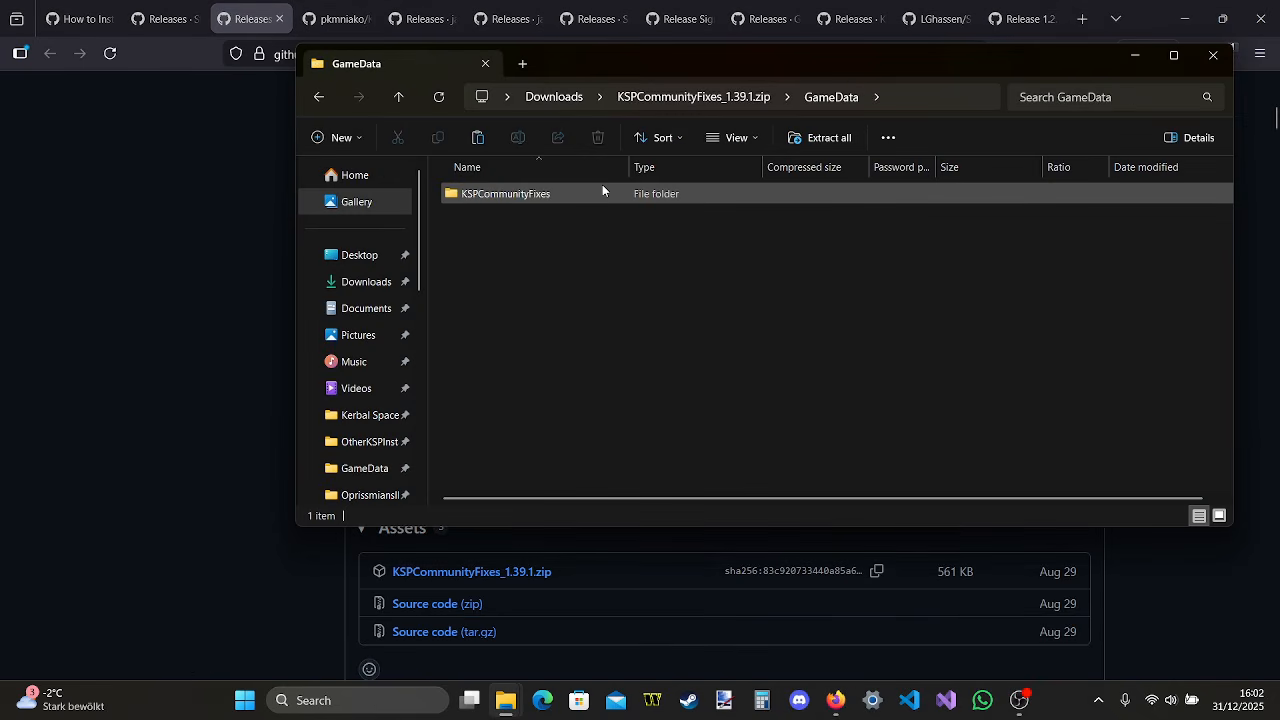
mouse_move(500, 706)
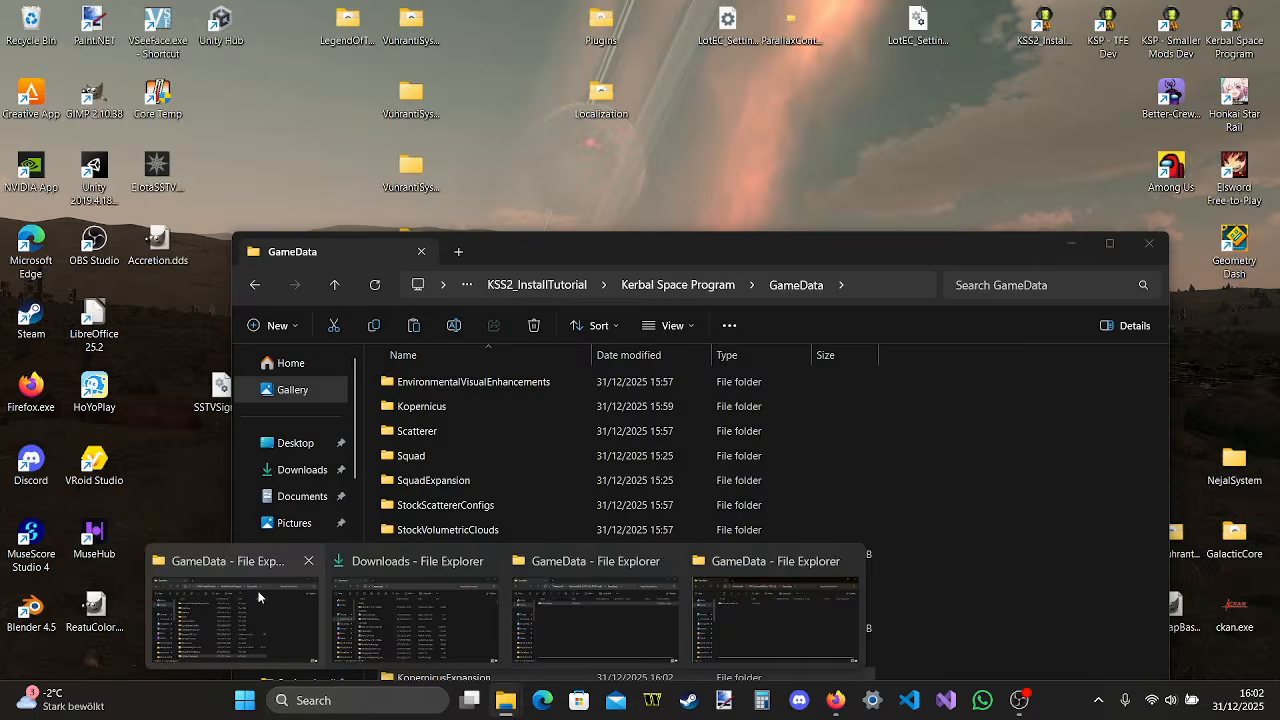
click(261, 600)
drag(545, 195, 945, 464)
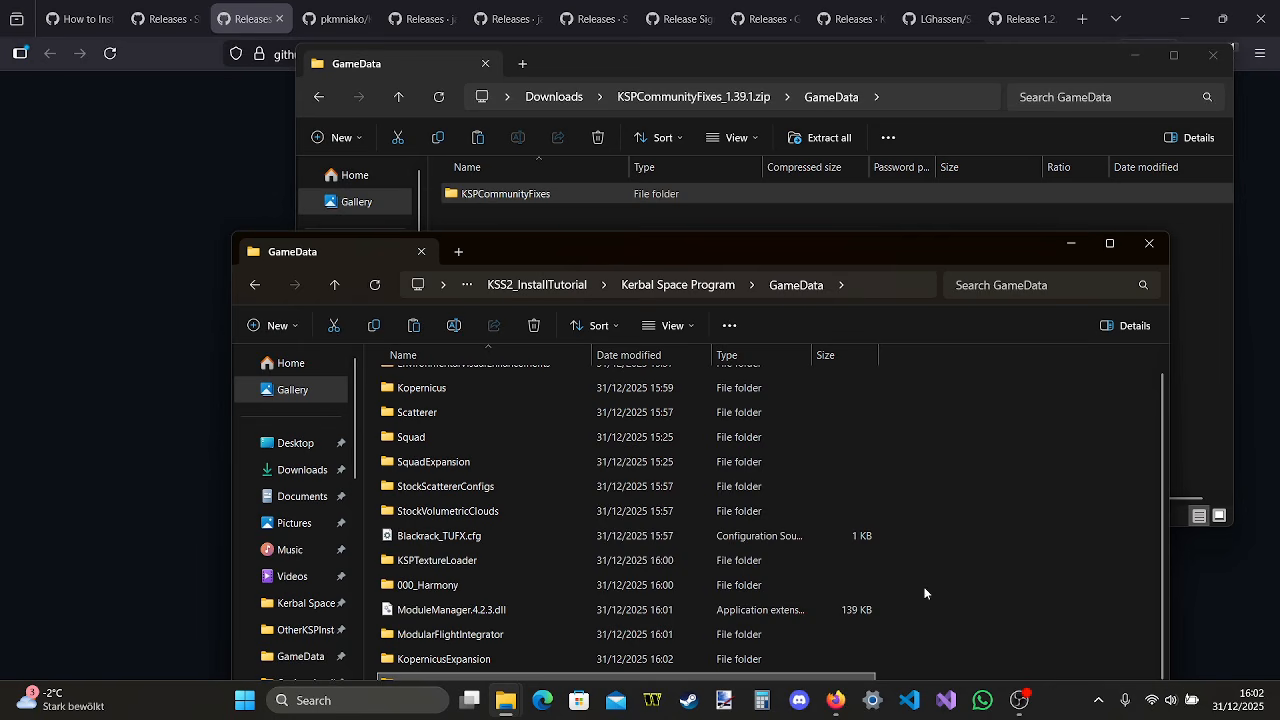
click(1216, 55)
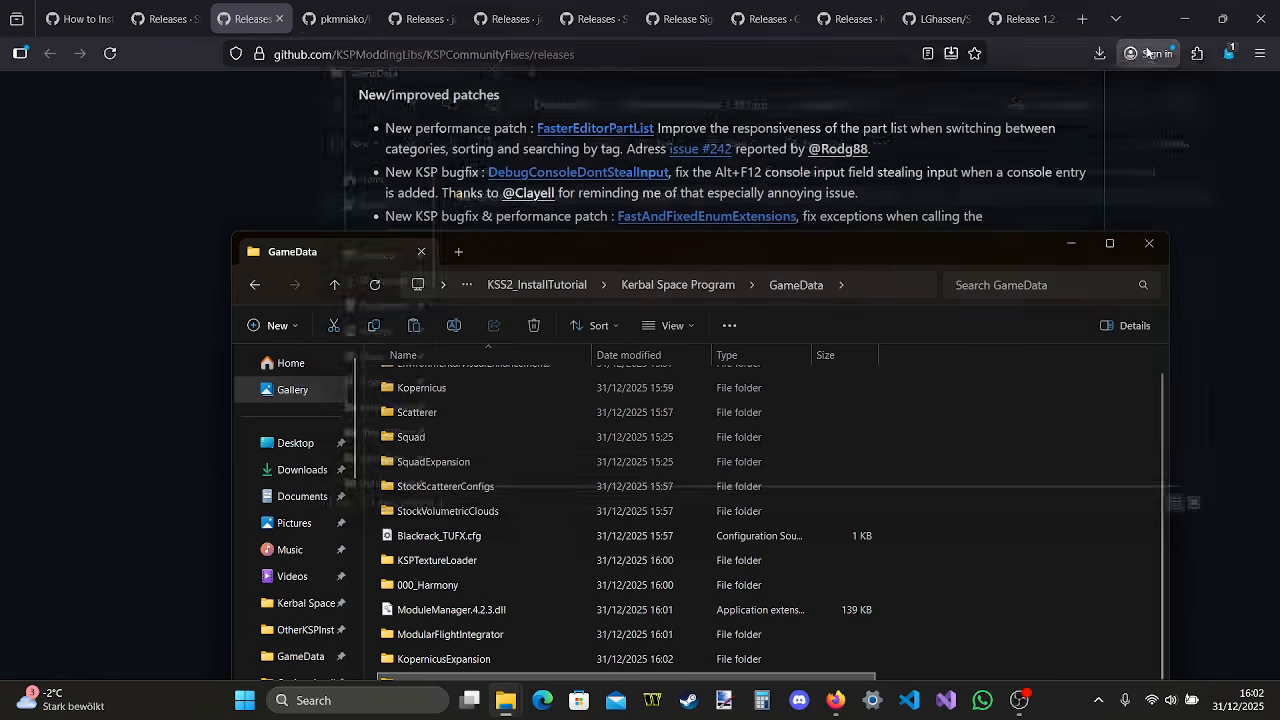
In Firefox, close the KSPCommunityFixes page, download VertexMitchellNetravaliMap.zip from the 0.3 release of Kopernicus_VertexMitchellNetravaliHeightMap and open the archive
click(279, 18)
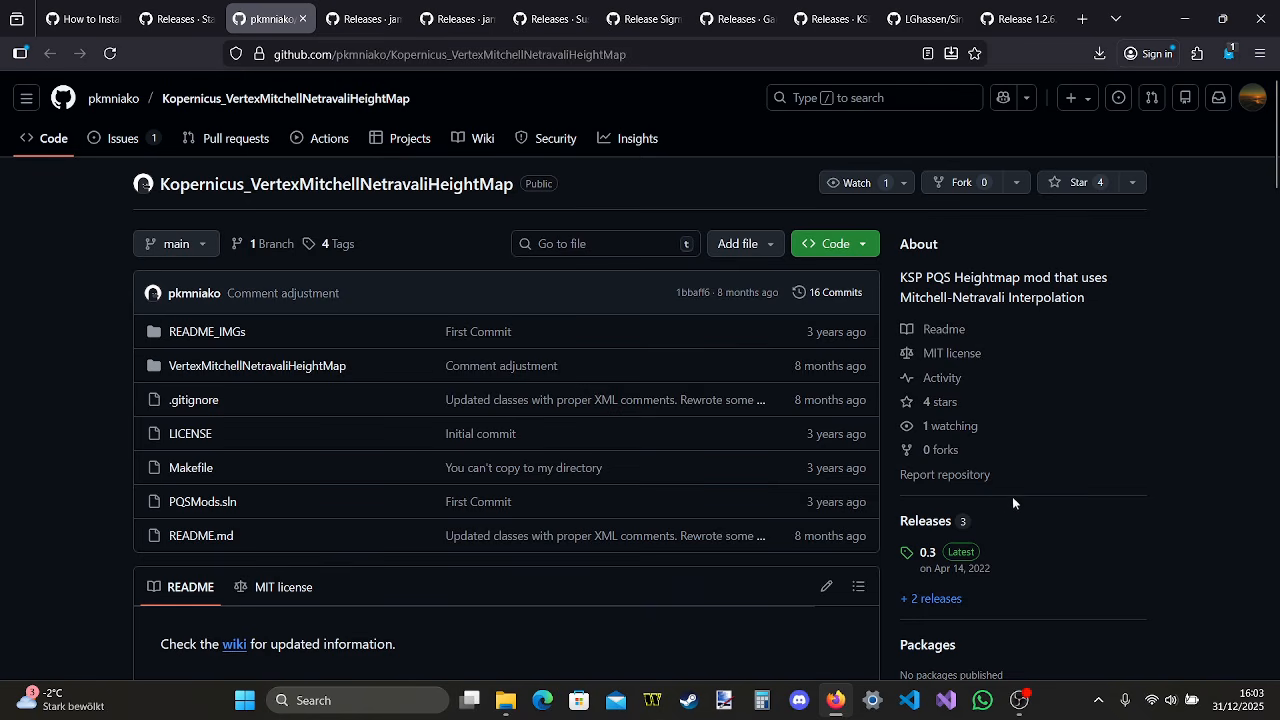
click(926, 520)
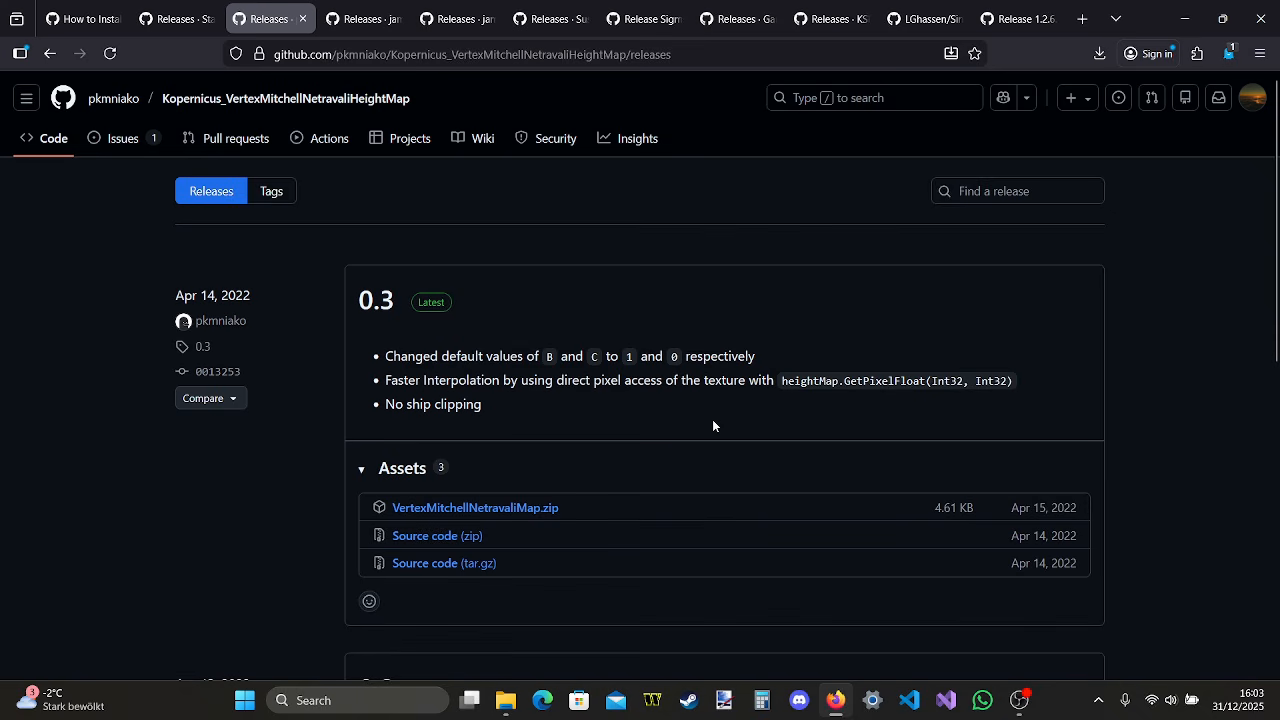
click(554, 508)
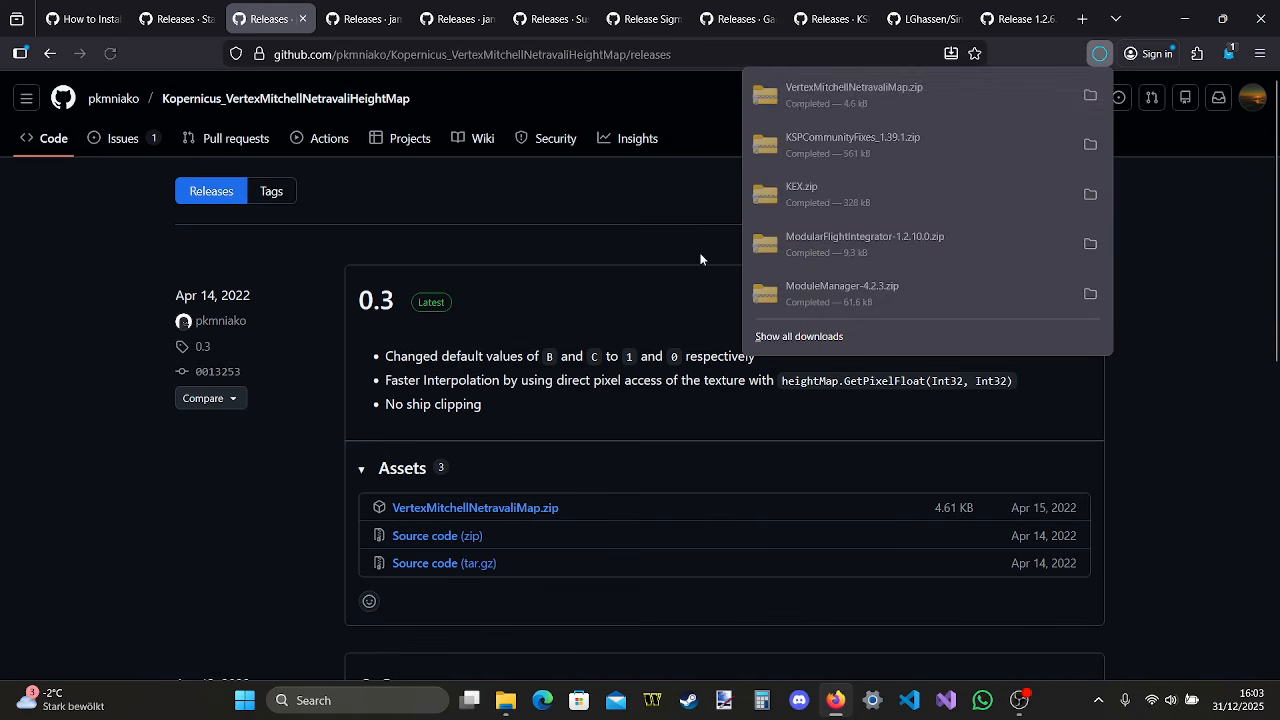
click(961, 101)
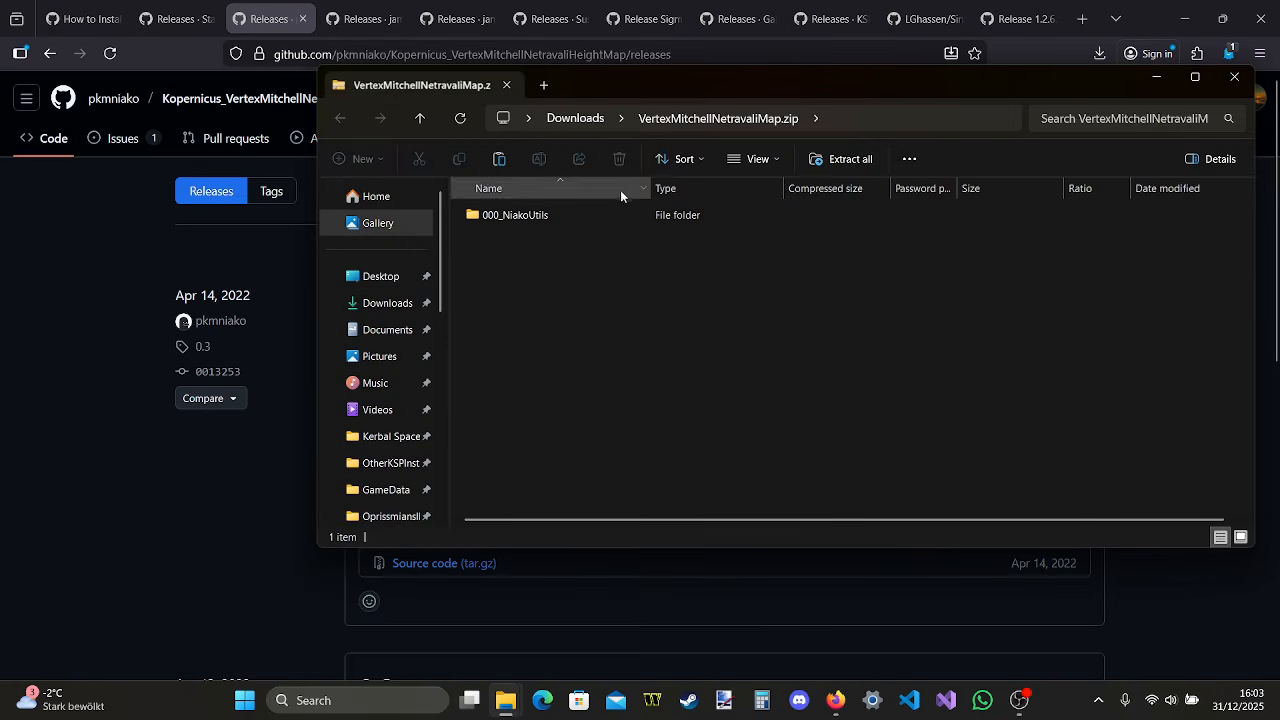
Copy the 000_NiakoUtils folder from the archive into the install's GameData folder and close the archive window
mouse_move(507, 705)
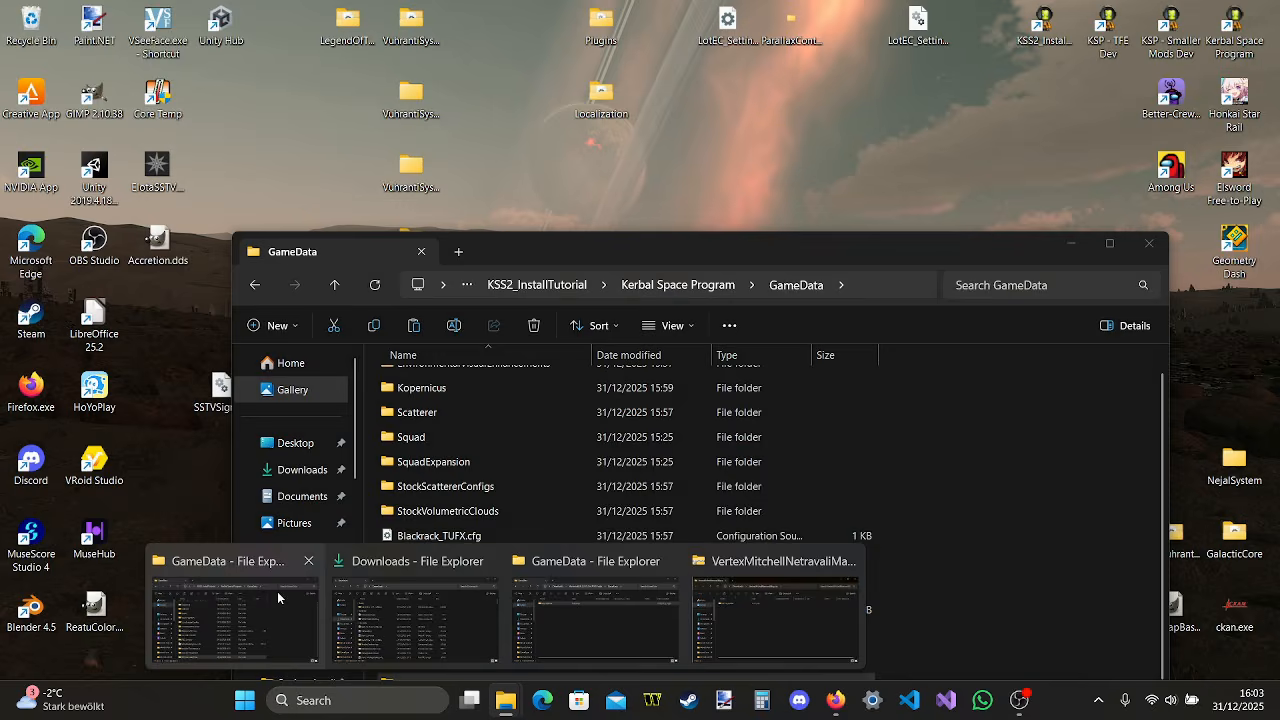
click(276, 592)
click(585, 214)
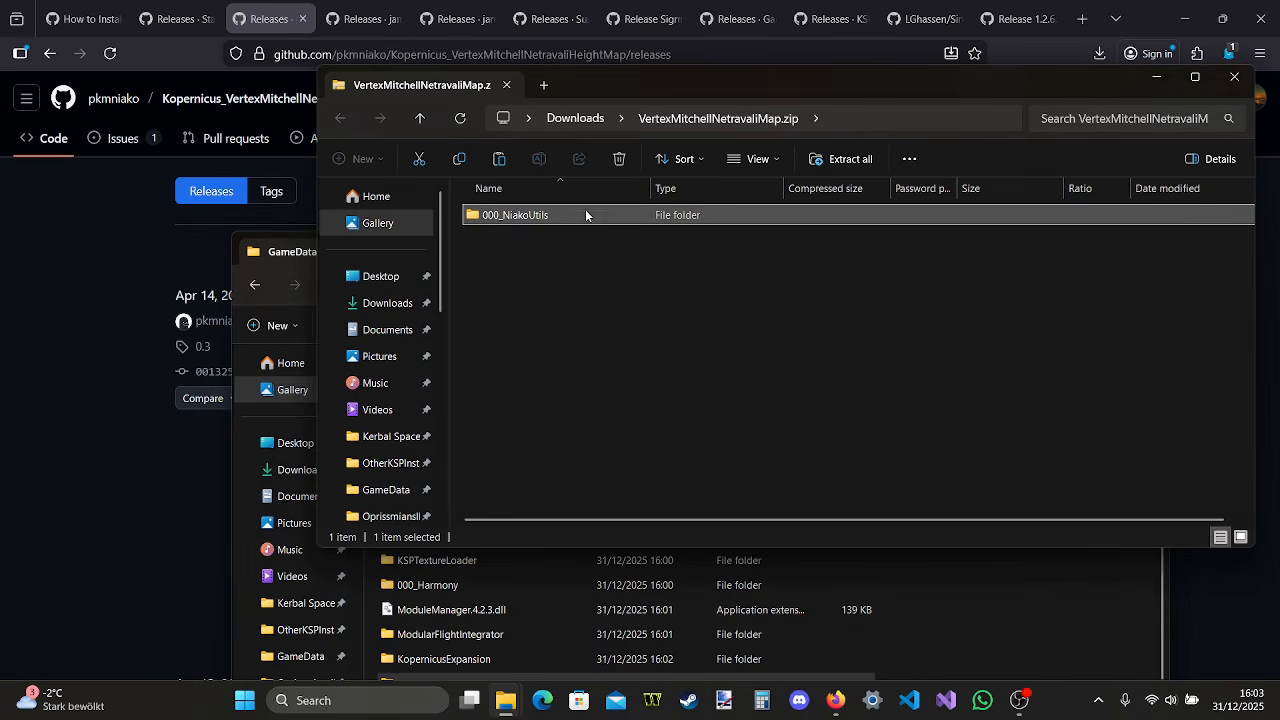
drag(610, 212, 1020, 580)
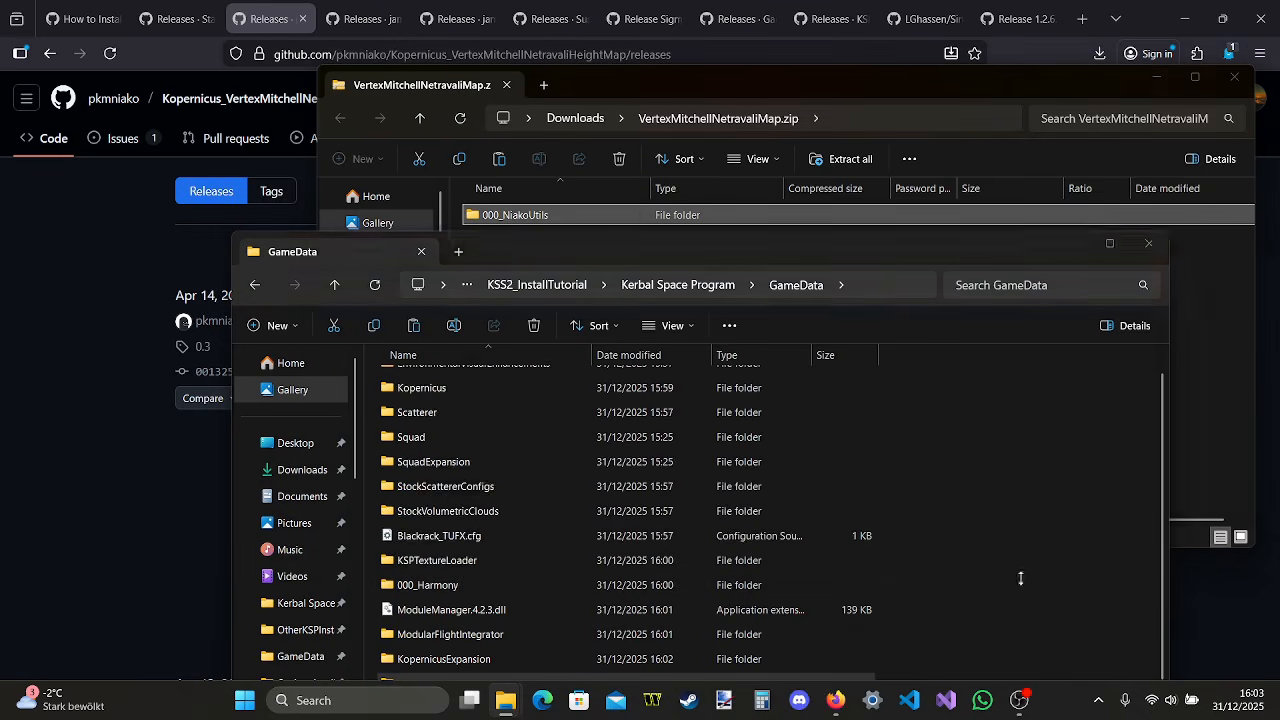
click(1234, 77)
In Firefox, close the VertexMitchellNetravaliHeightMap page, download VertexHeightOblateAdvanced.1.1.4.zip from its releases page and open the archive
click(302, 18)
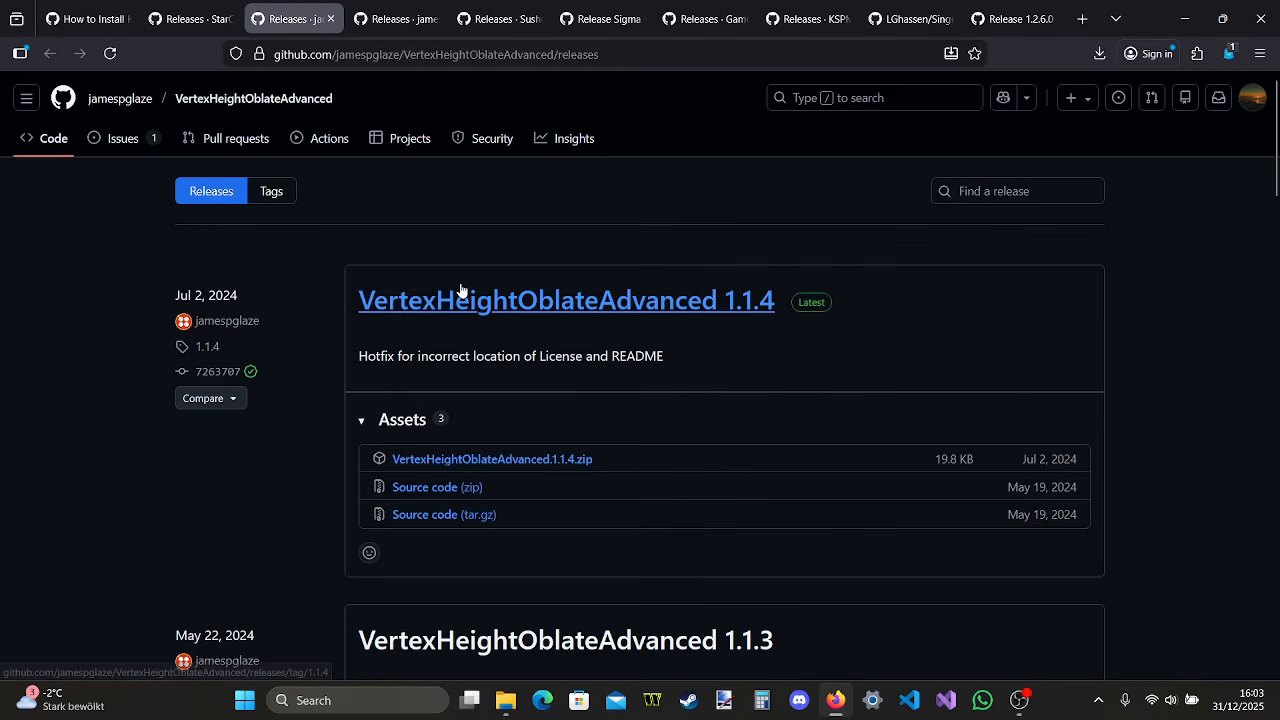
click(559, 468)
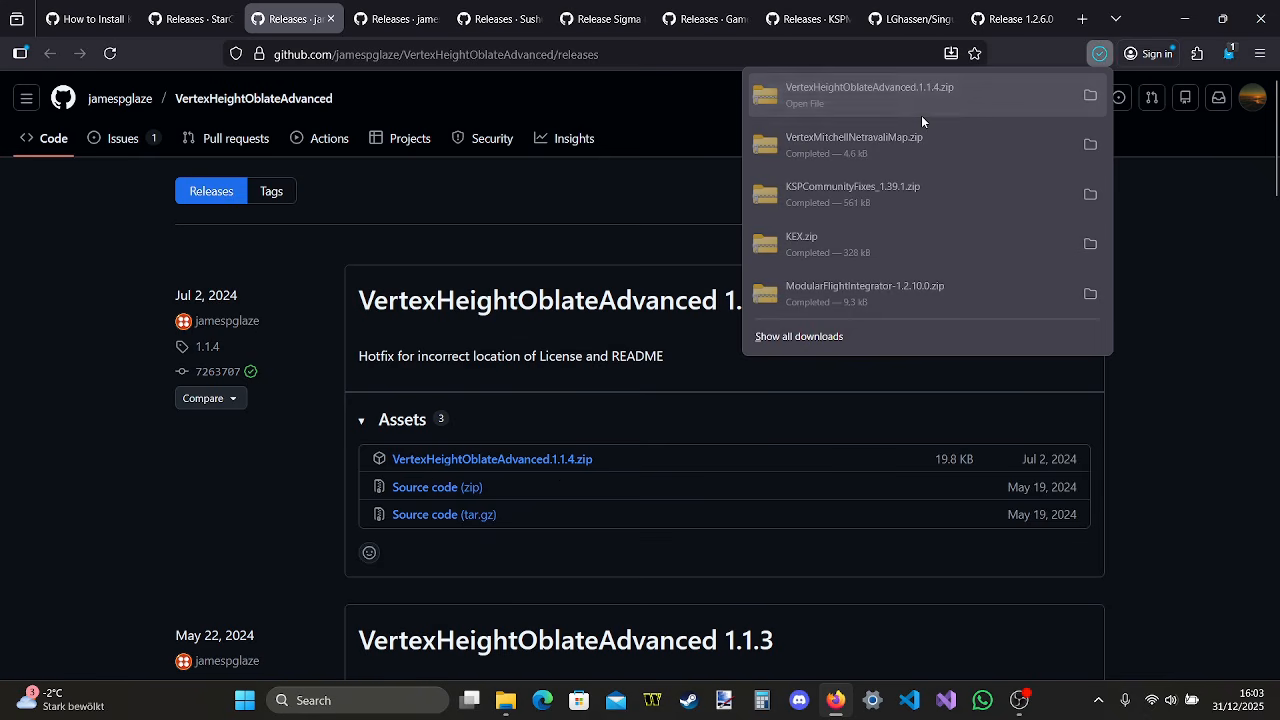
click(894, 98)
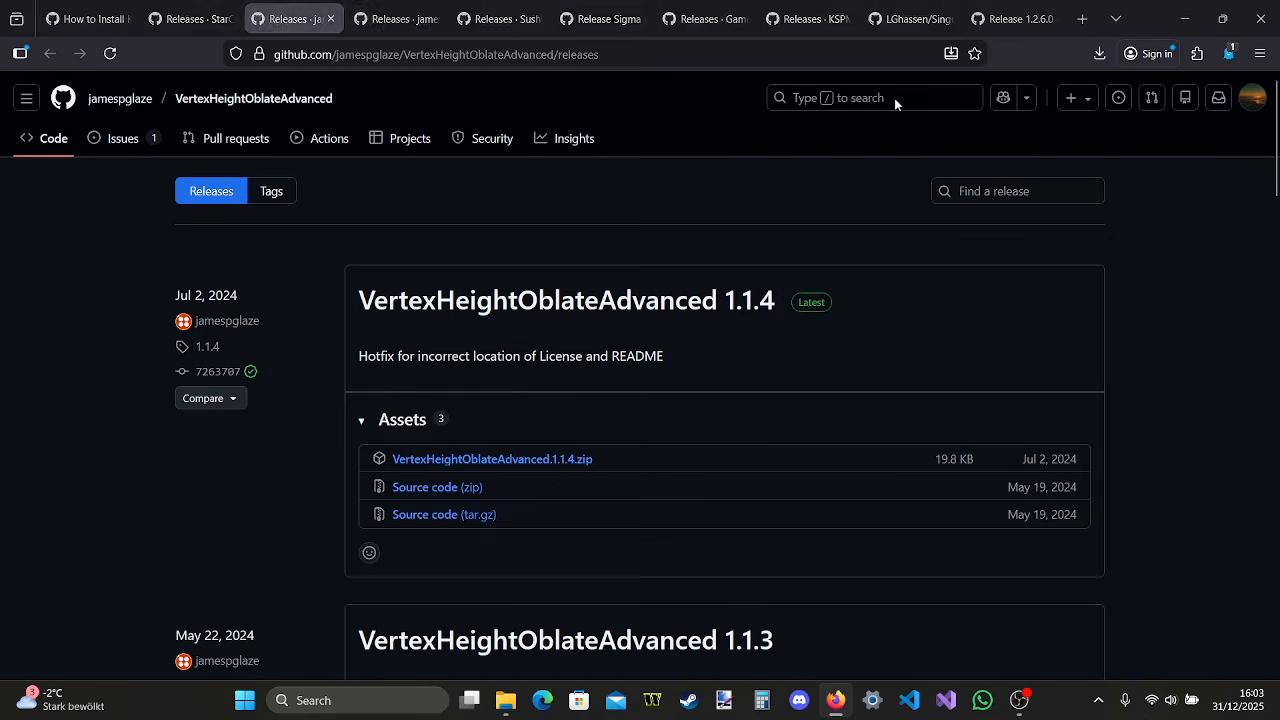
mouse_move(505, 700)
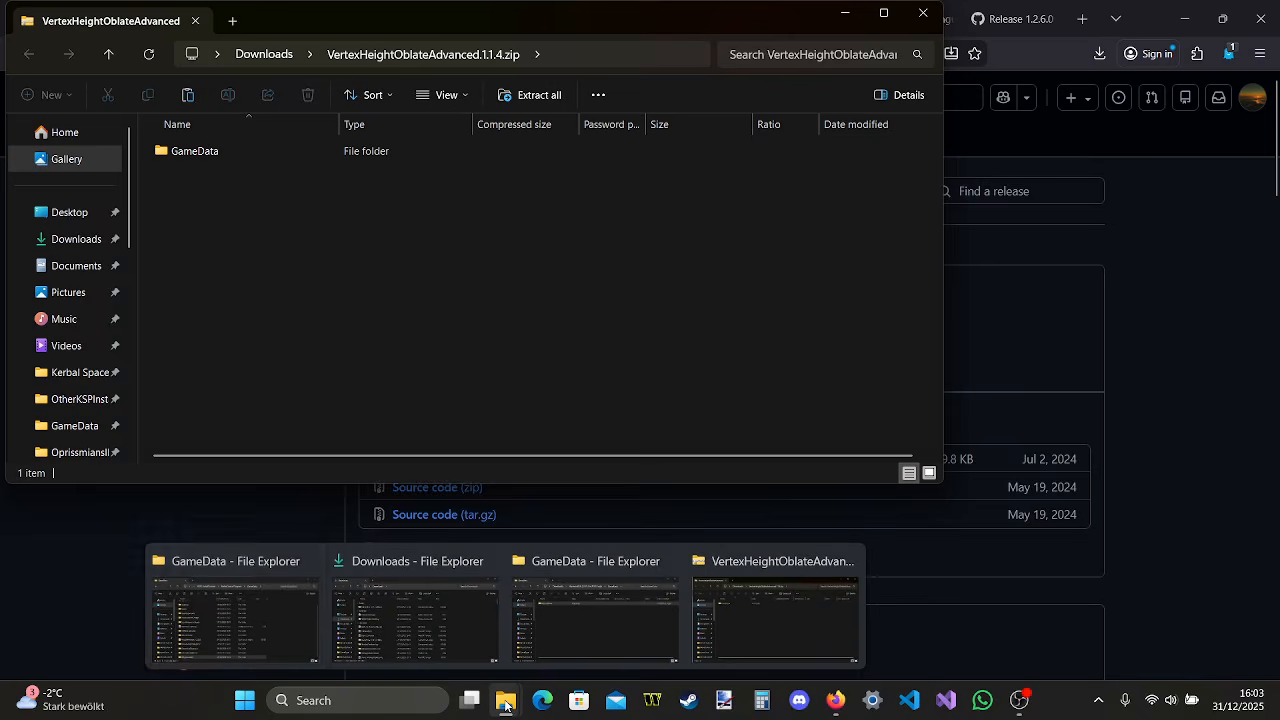
Copy the 001_DuckweedUtils folder from the VertexHeightOblateAdvanced archive's GameData folder into the install's GameData folder and close the archive window
click(290, 616)
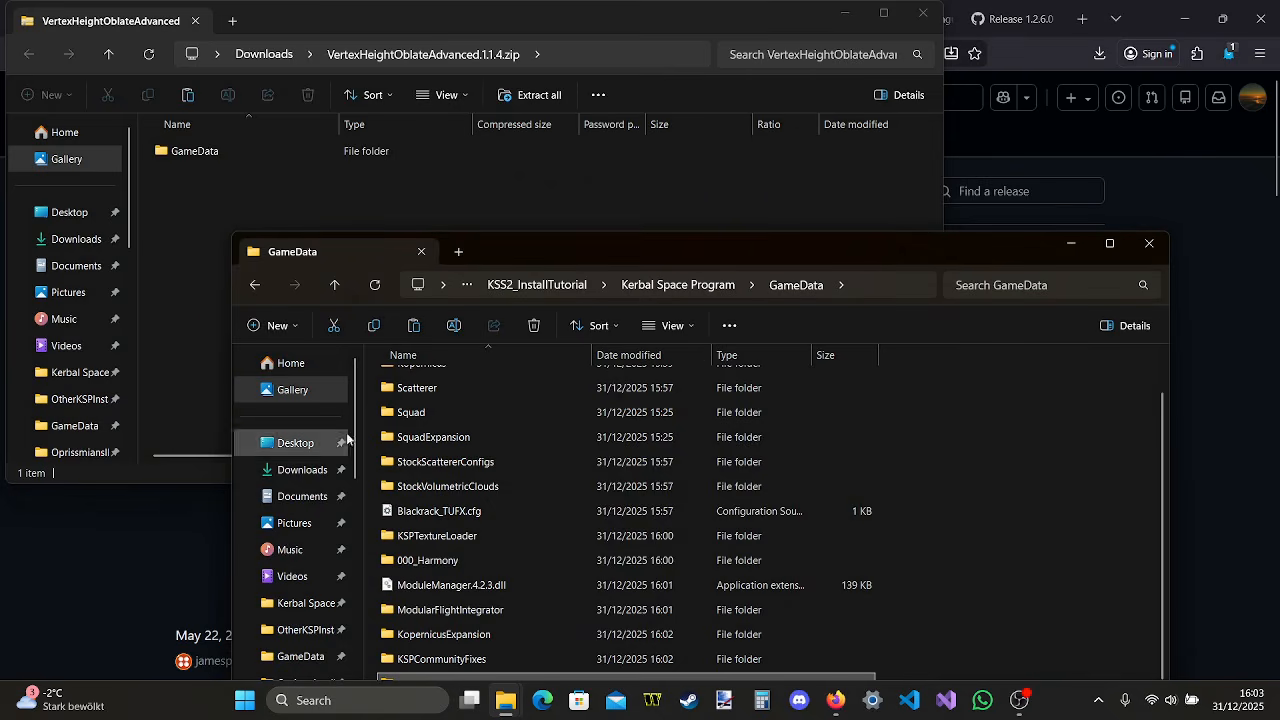
double_click(420, 156)
drag(420, 156, 1049, 518)
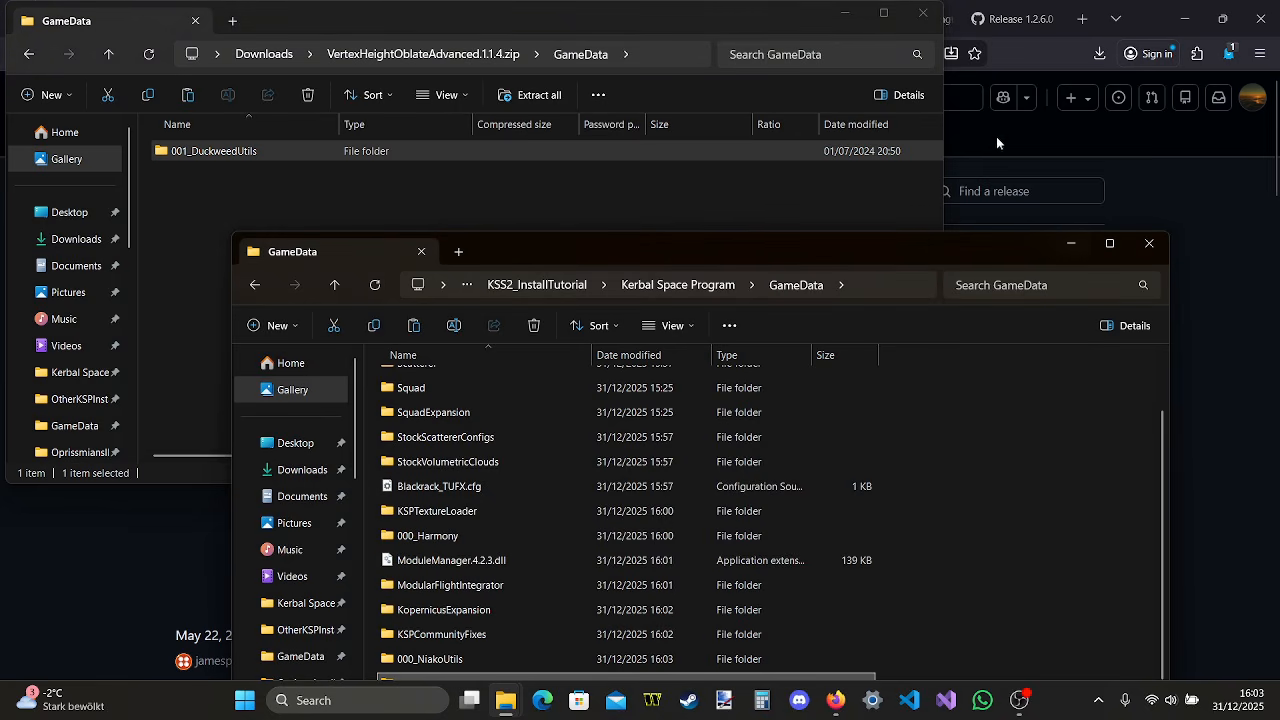
click(921, 12)
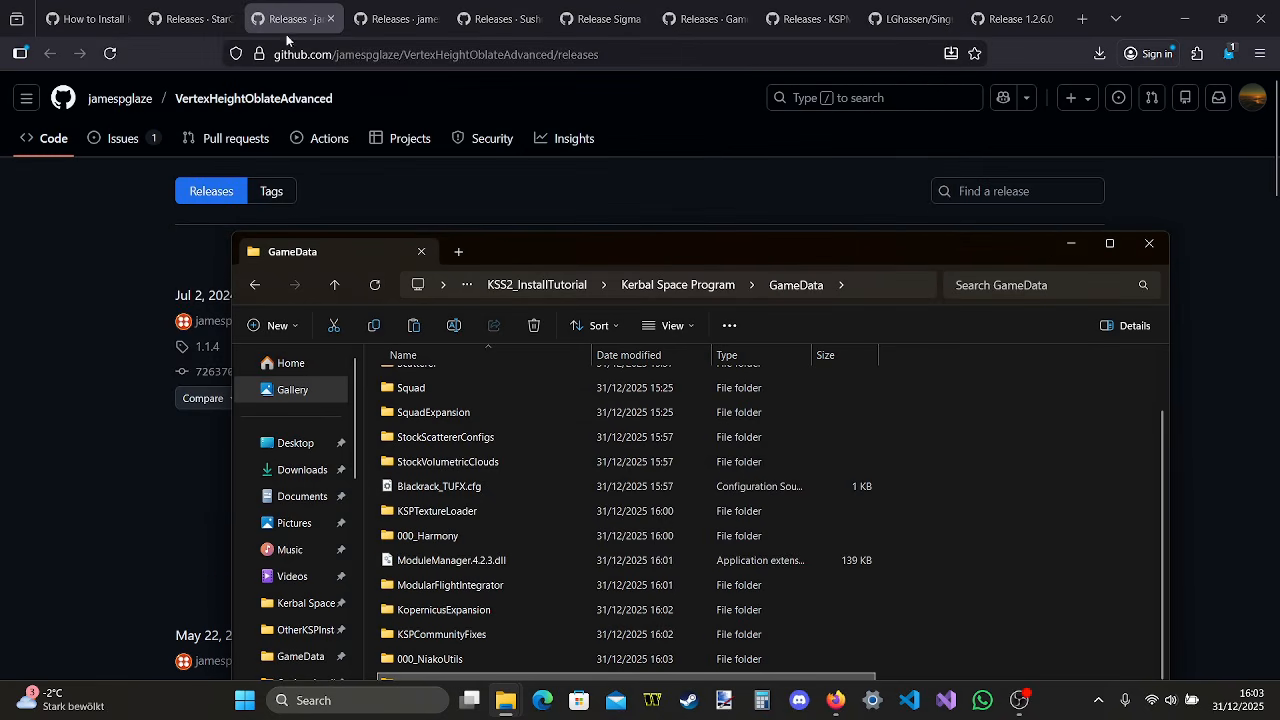
In Firefox, close the VertexHeightOblateAdvanced page, download VertexColorMapEmissive.1.1.0.zip from its releases page and open the archive
click(330, 18)
scroll(678, 265, down, 1)
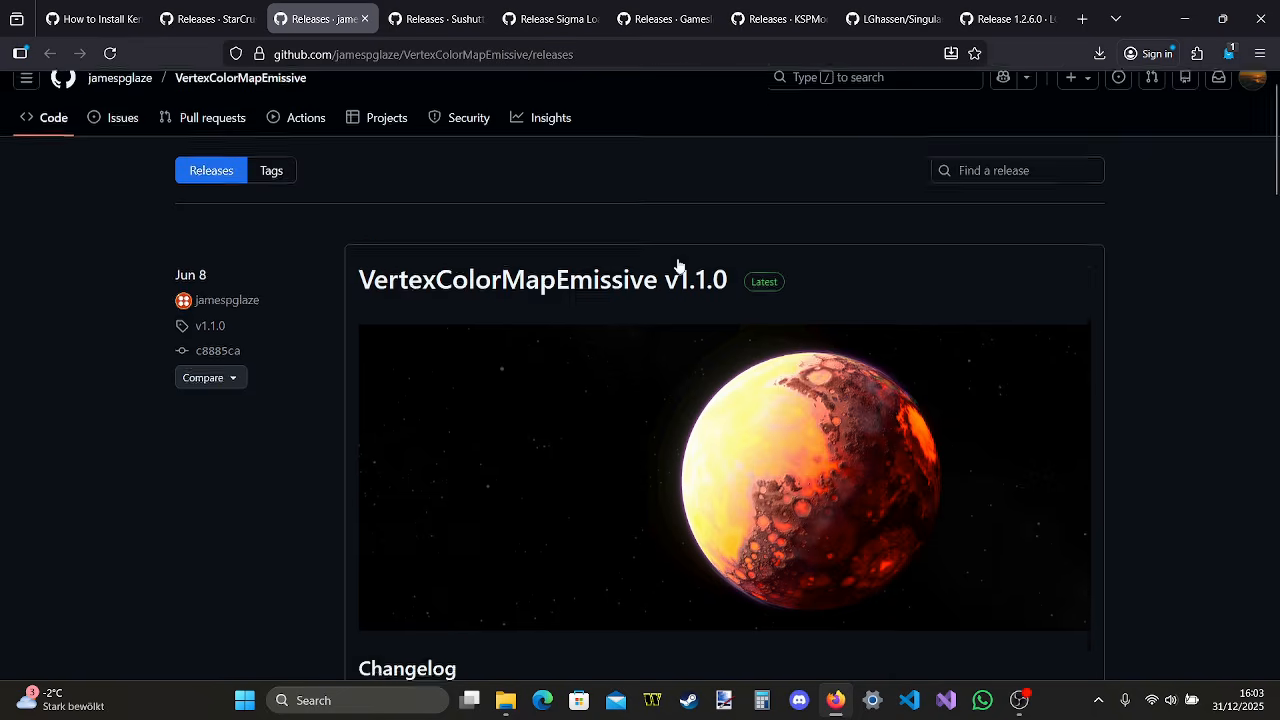
scroll(677, 260, down, 4)
scroll(677, 260, up, 3)
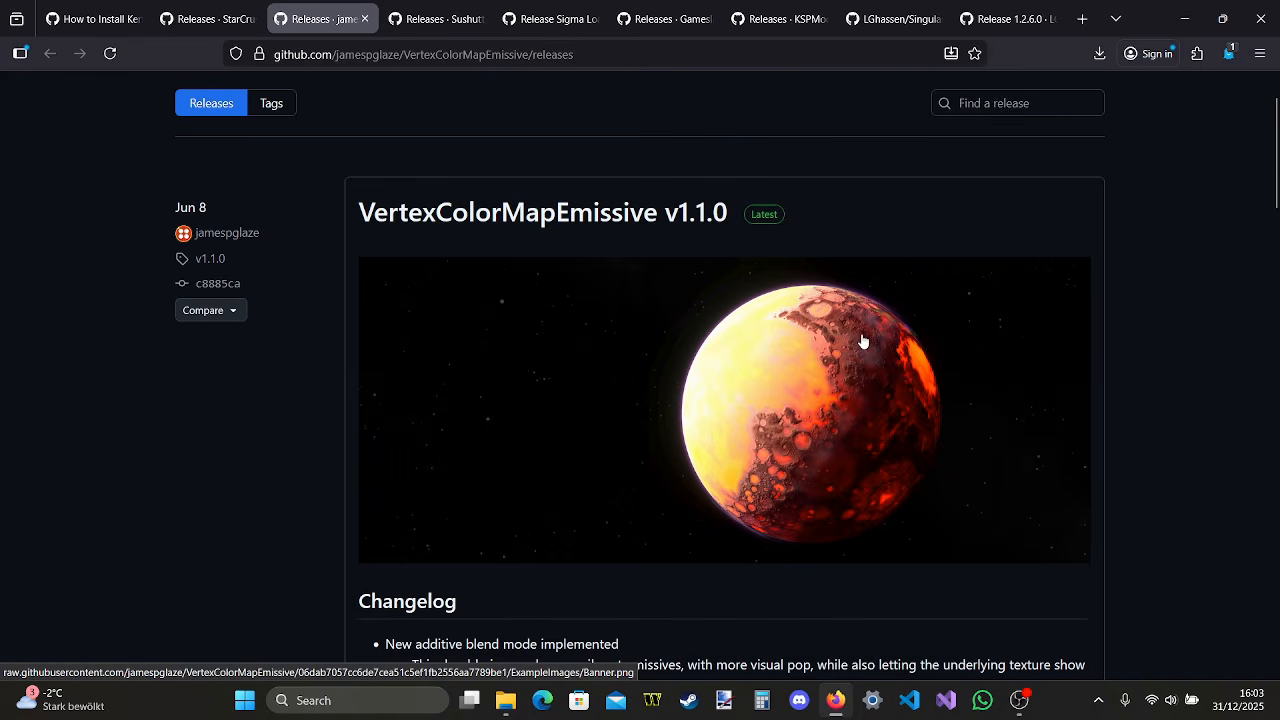
scroll(864, 444, down, 10)
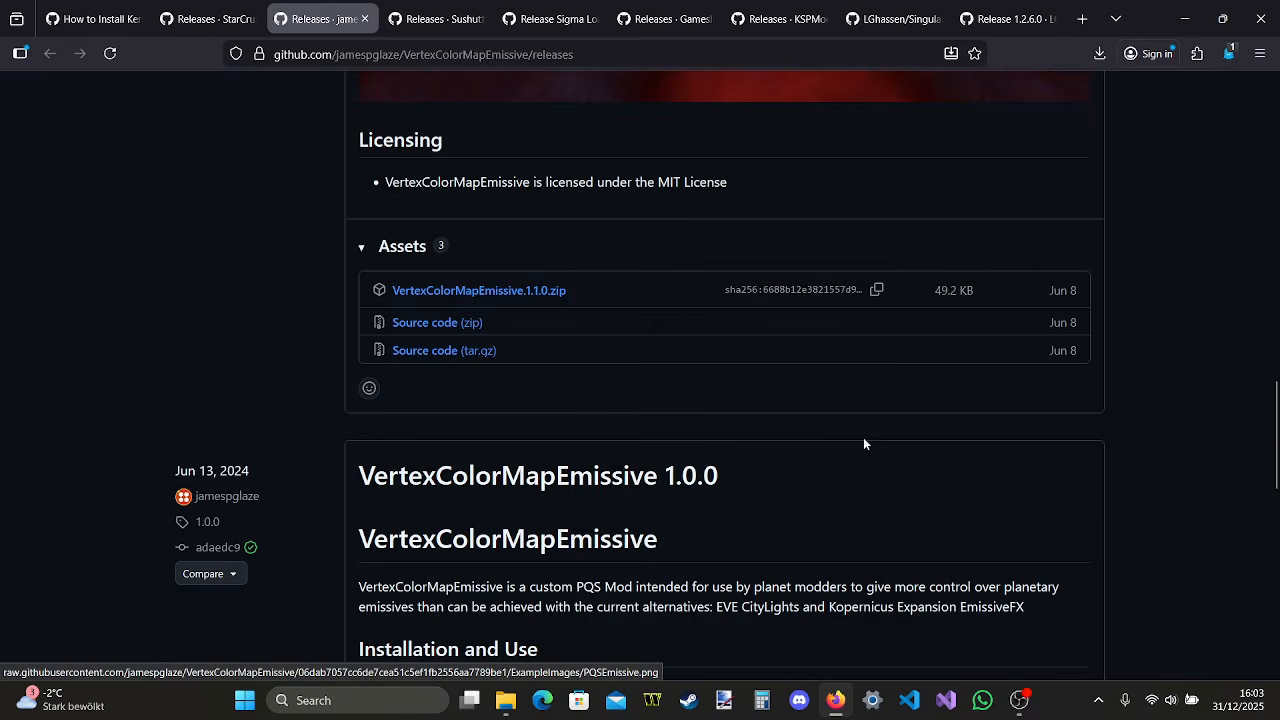
click(540, 291)
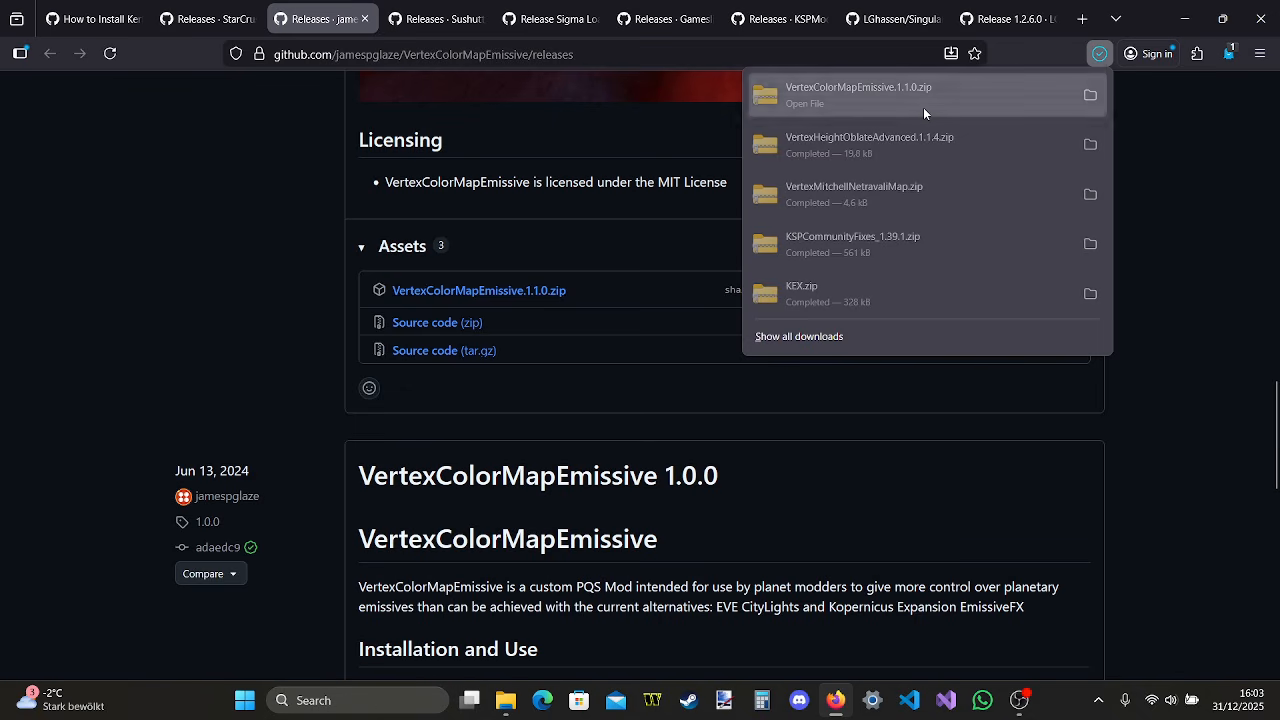
click(983, 108)
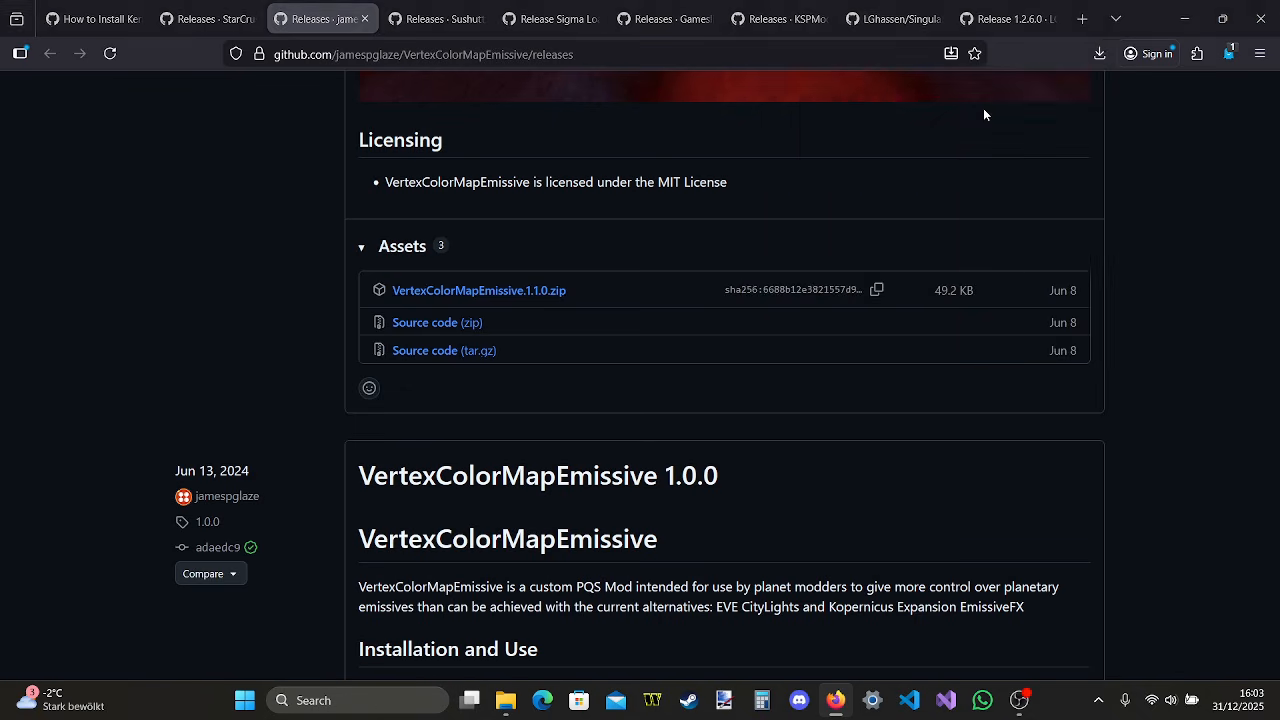
Copy the 001_DuckweedUtils folder from the VertexColorMapEmissive archive's GameData folder into the install's GameData folder and close the archive window
mouse_move(506, 707)
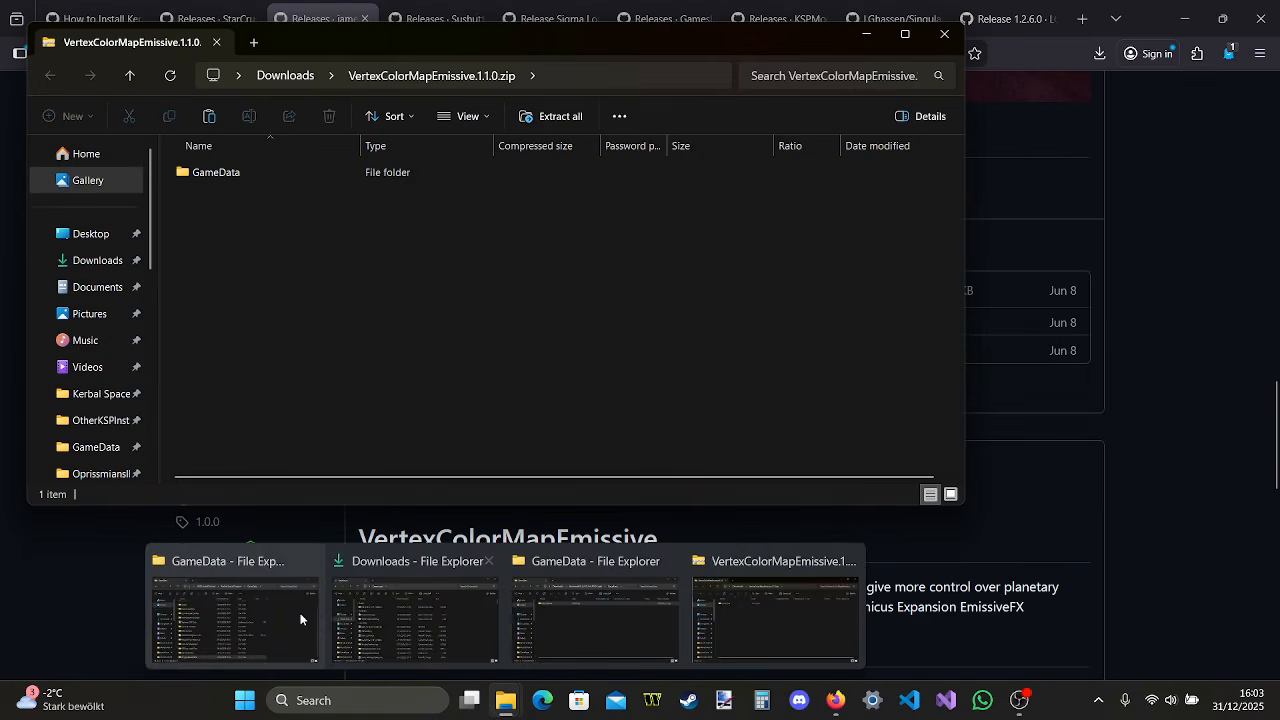
click(272, 604)
double_click(416, 178)
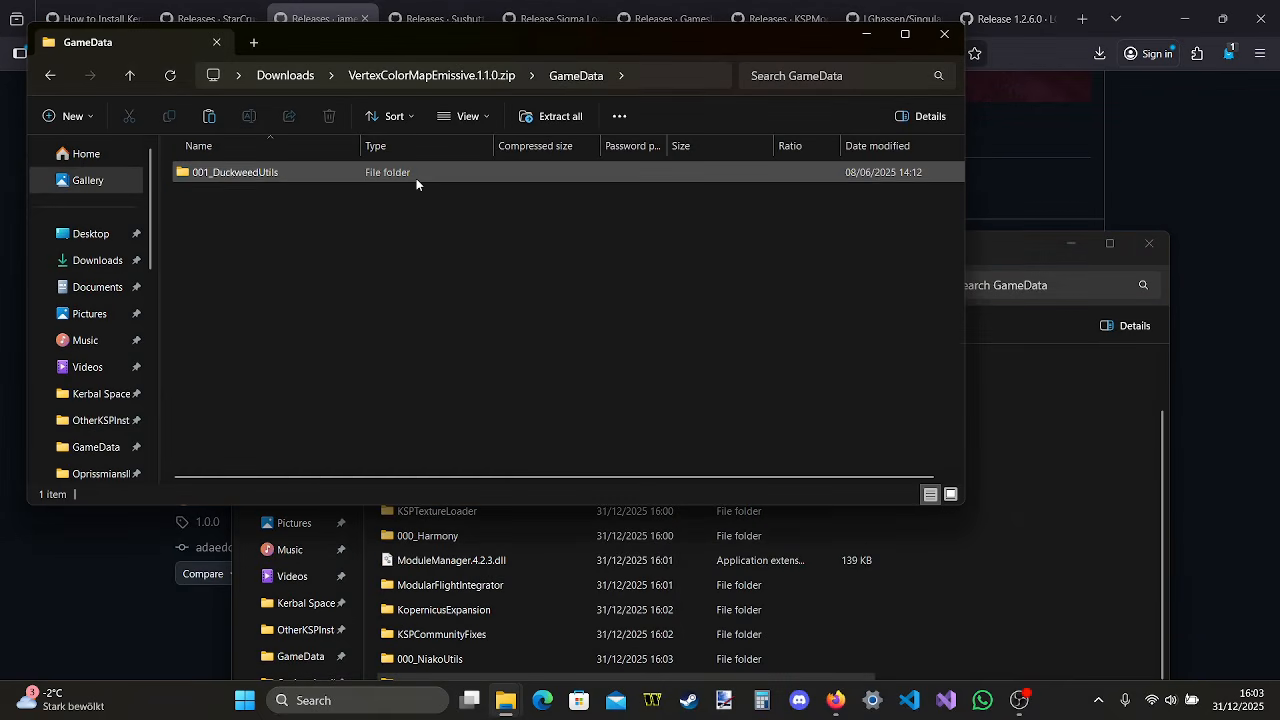
drag(479, 171, 1054, 516)
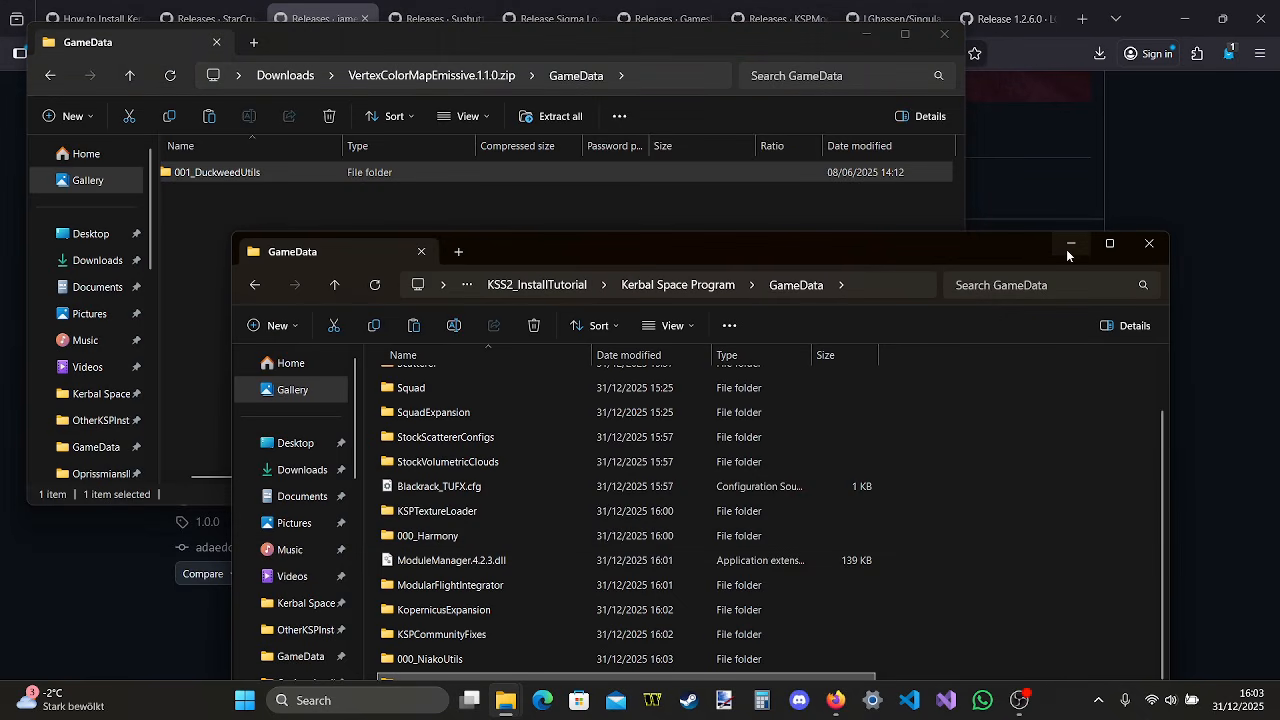
click(944, 34)
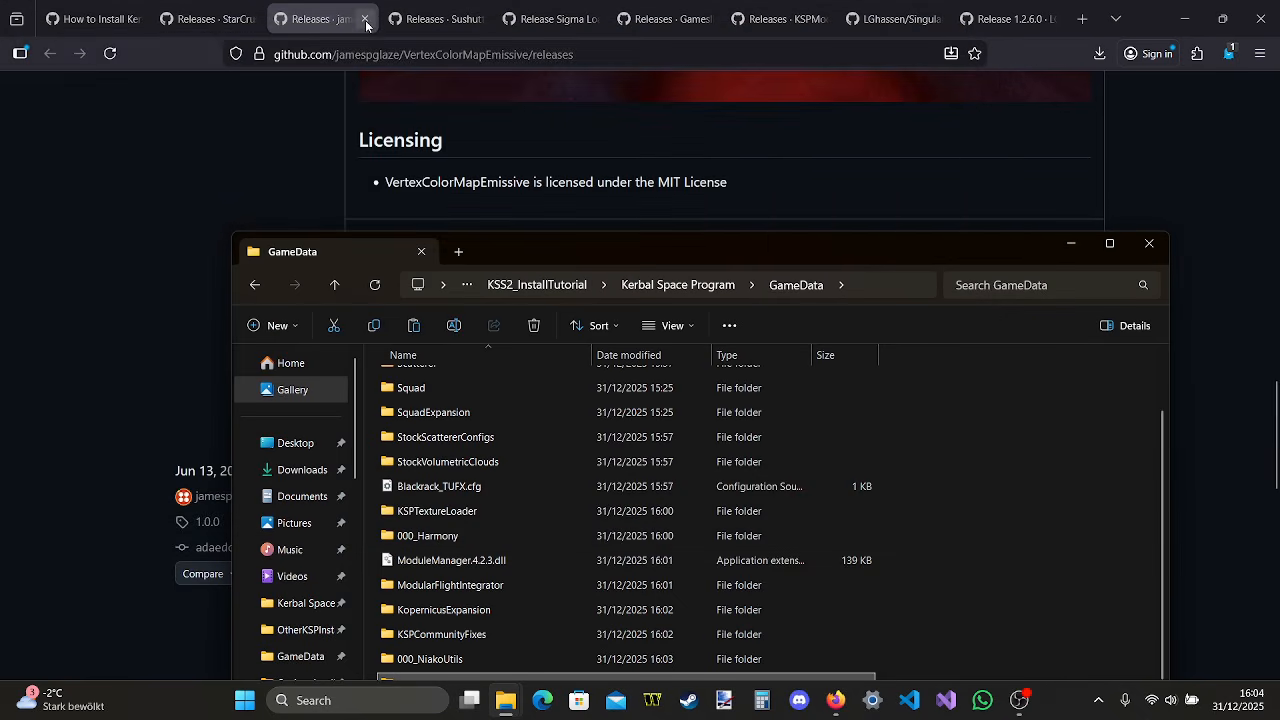
In Firefox, close the VertexColorMapEmissive page, download ScaledDecorator.zip from its latest release and open the archive
click(366, 19)
scroll(597, 357, down, 10)
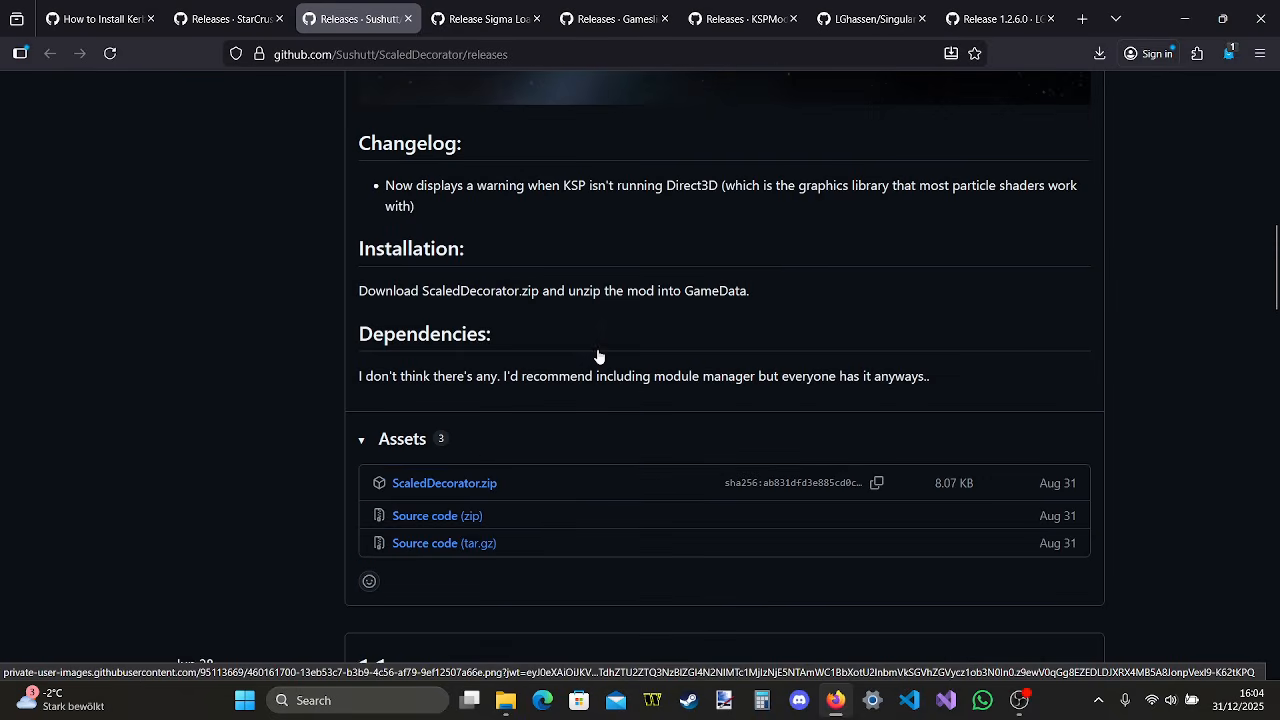
click(472, 483)
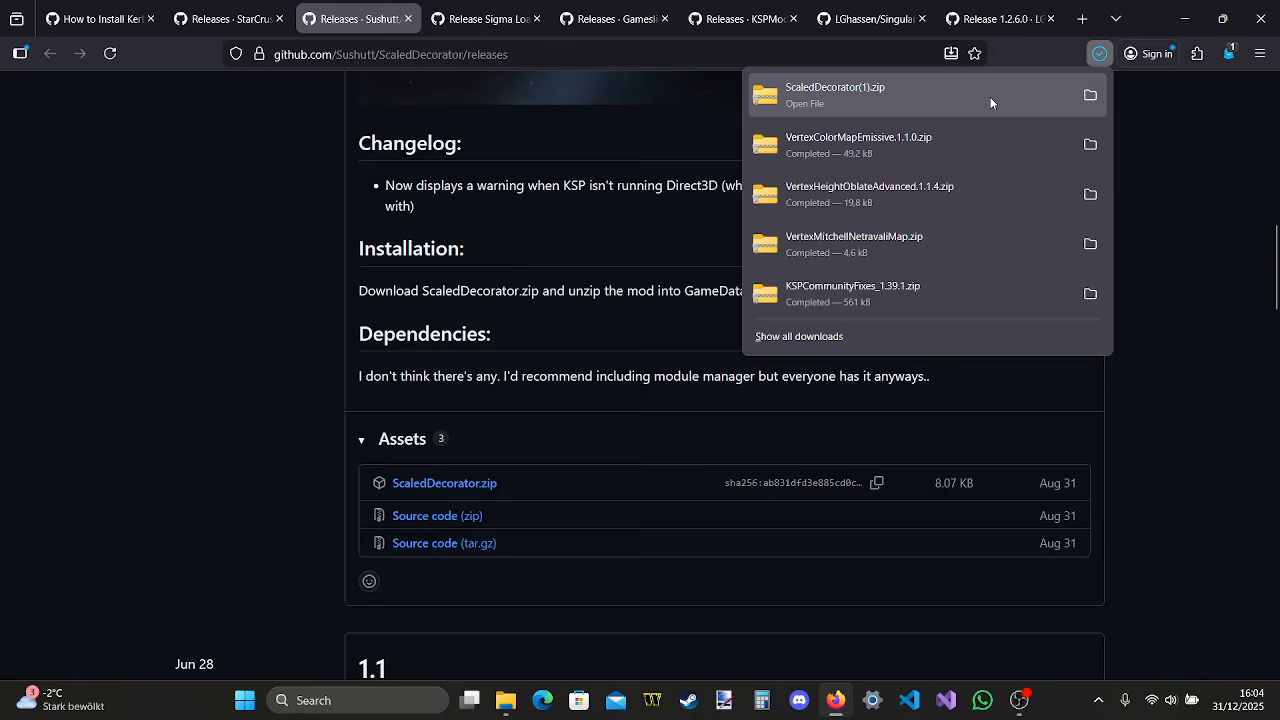
click(991, 98)
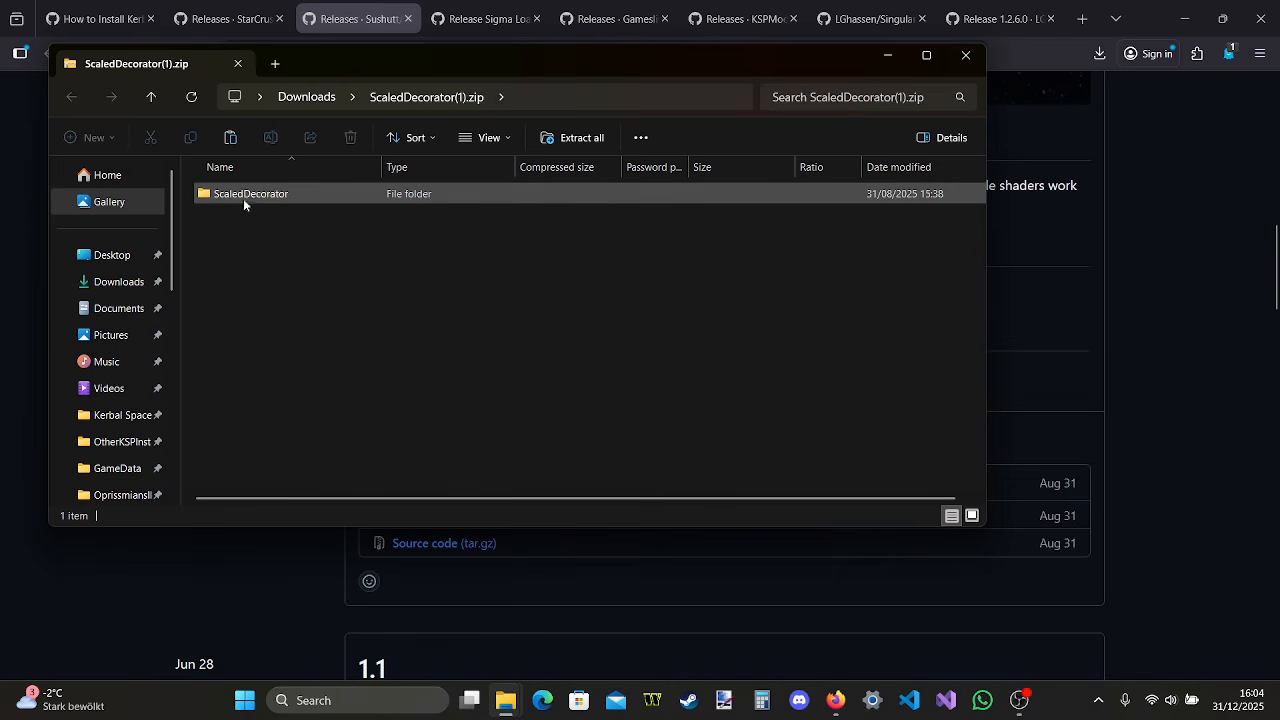
Copy the ScaledDecorator folder from the archive into the install's GameData folder and close the archive window
mouse_move(505, 700)
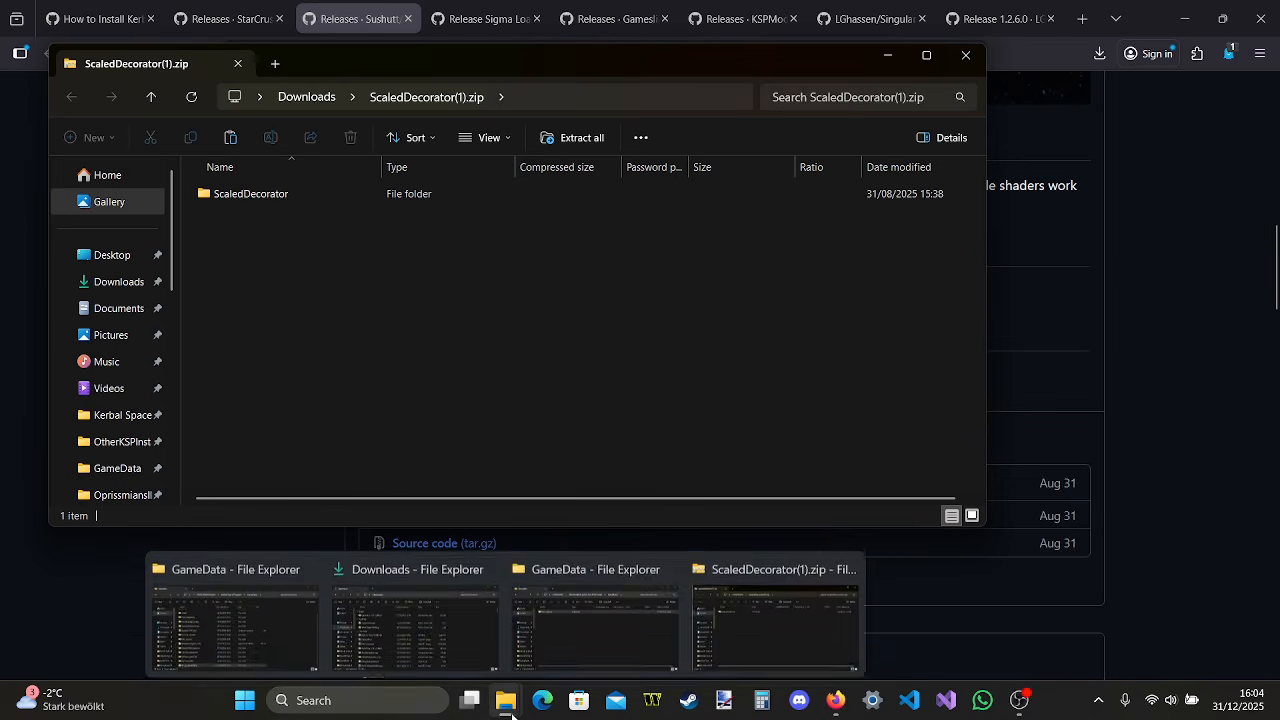
click(278, 608)
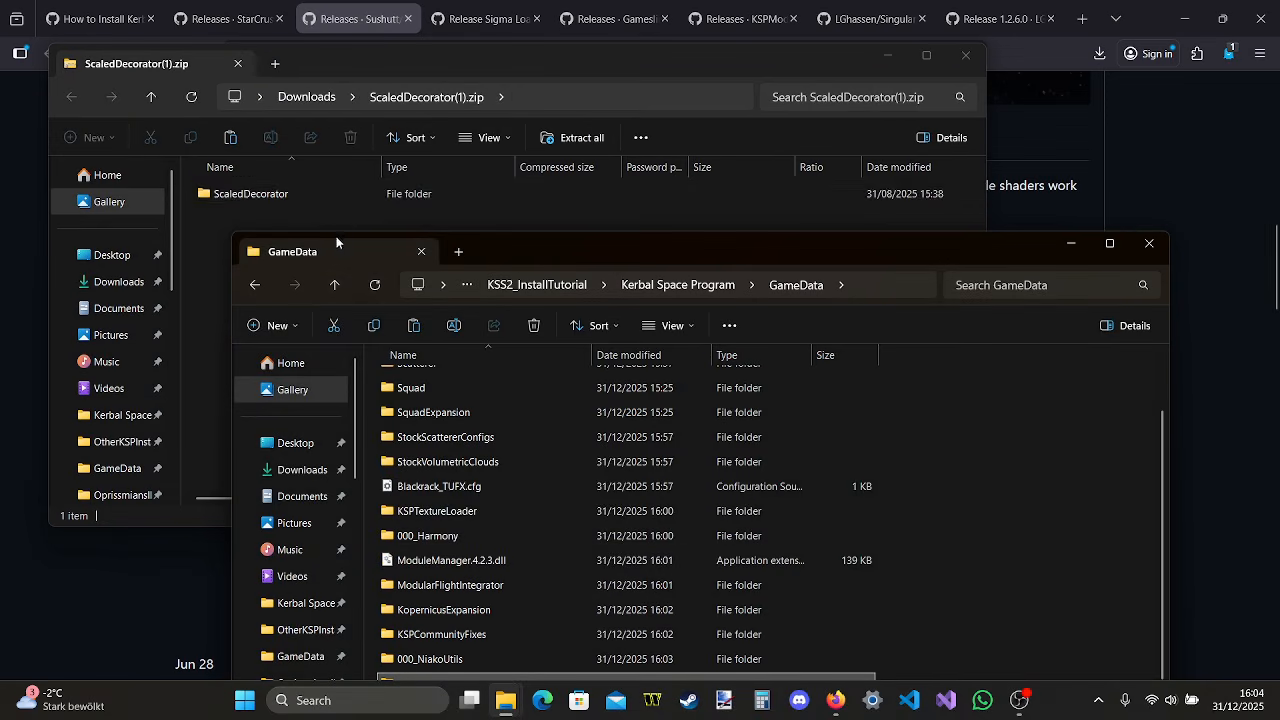
click(297, 200)
drag(431, 197, 1038, 551)
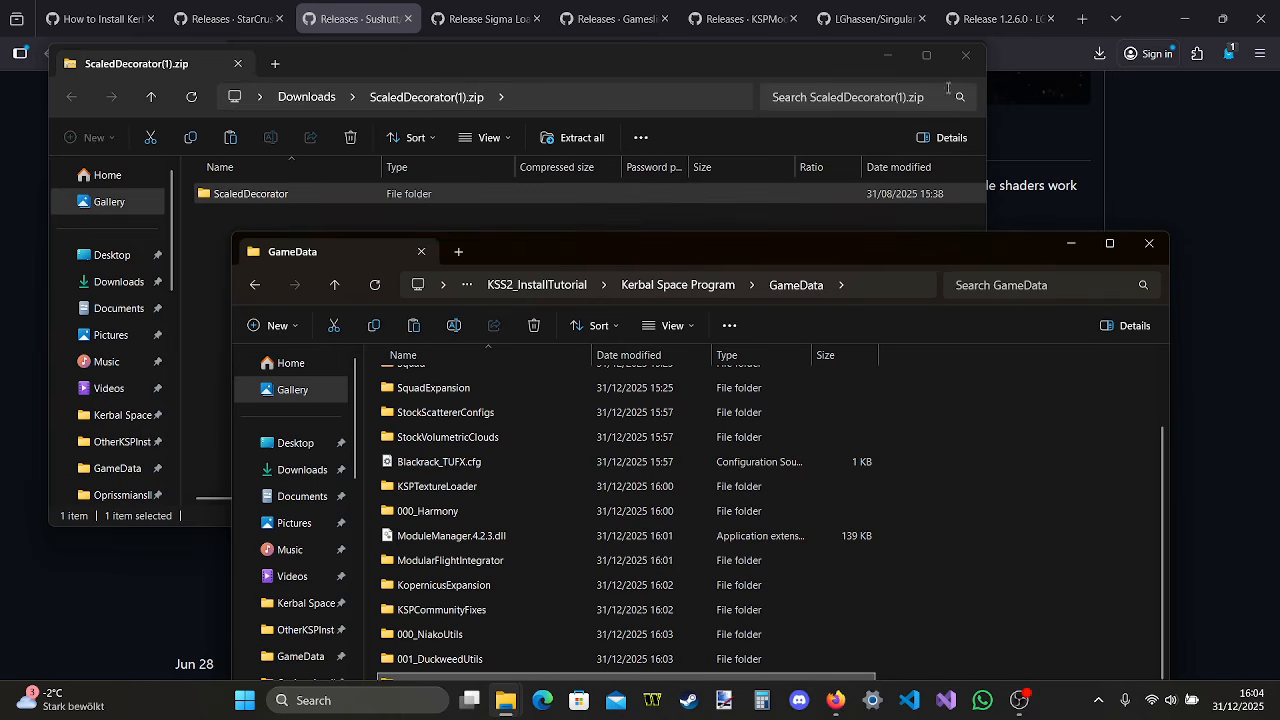
click(964, 64)
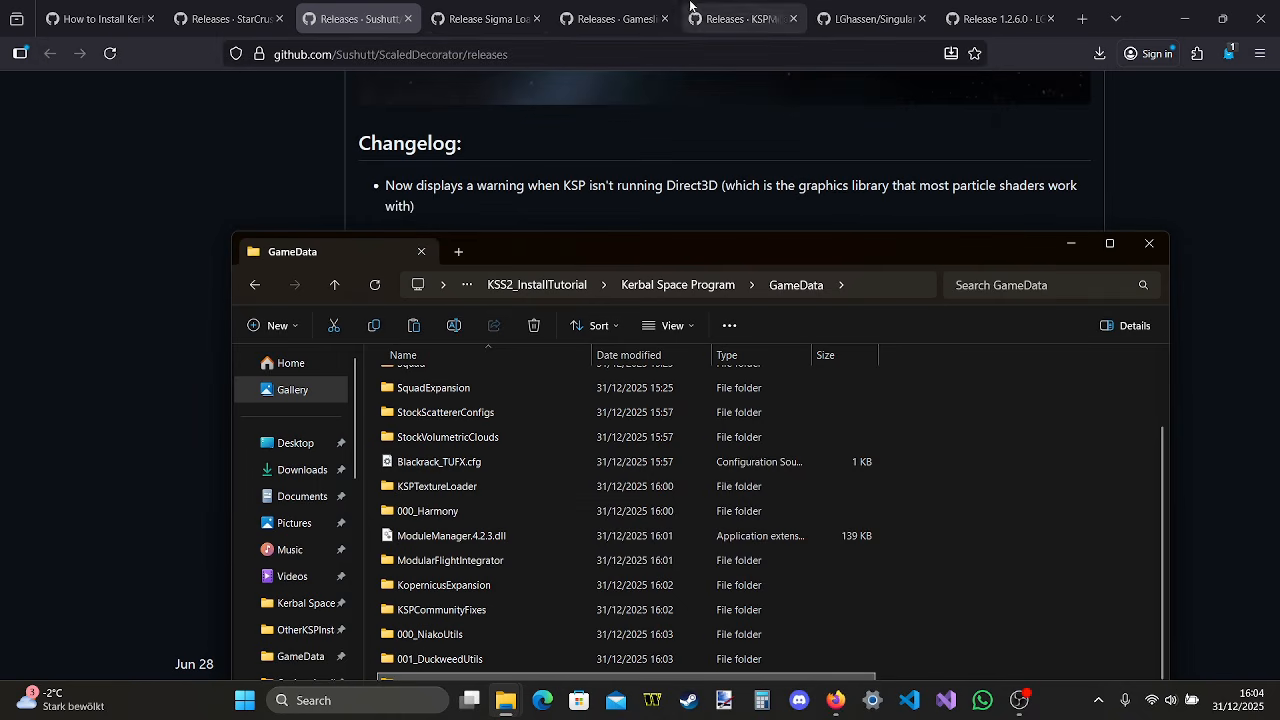
In Firefox, close the ScaledDecorator page, download Sigma-LoadingScreens.v0.5.0.zip from its release page and open the archive
click(408, 18)
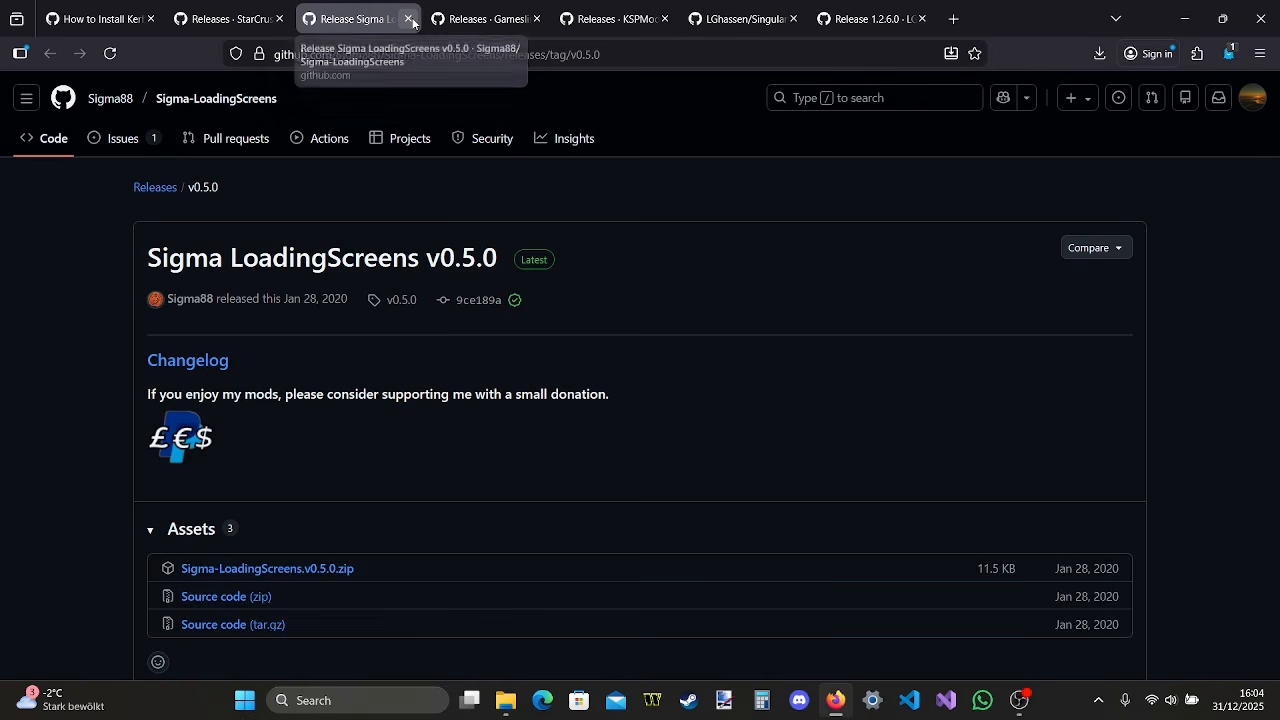
click(307, 571)
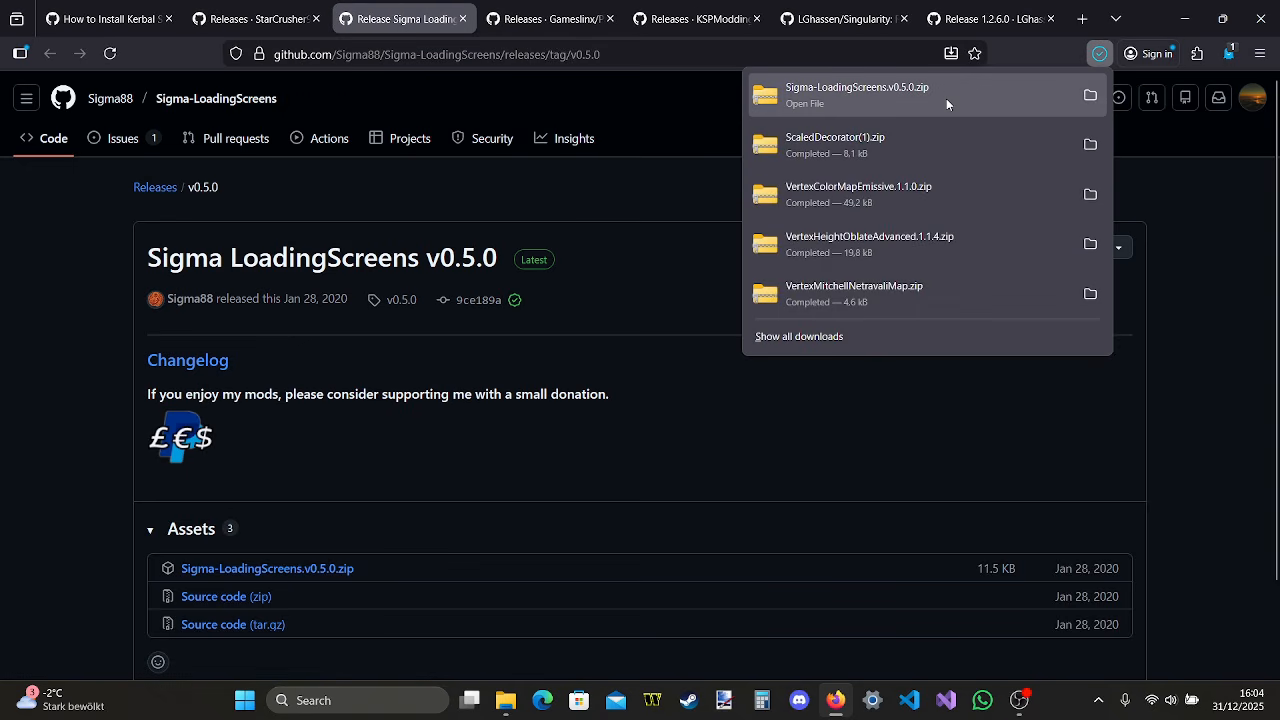
click(946, 98)
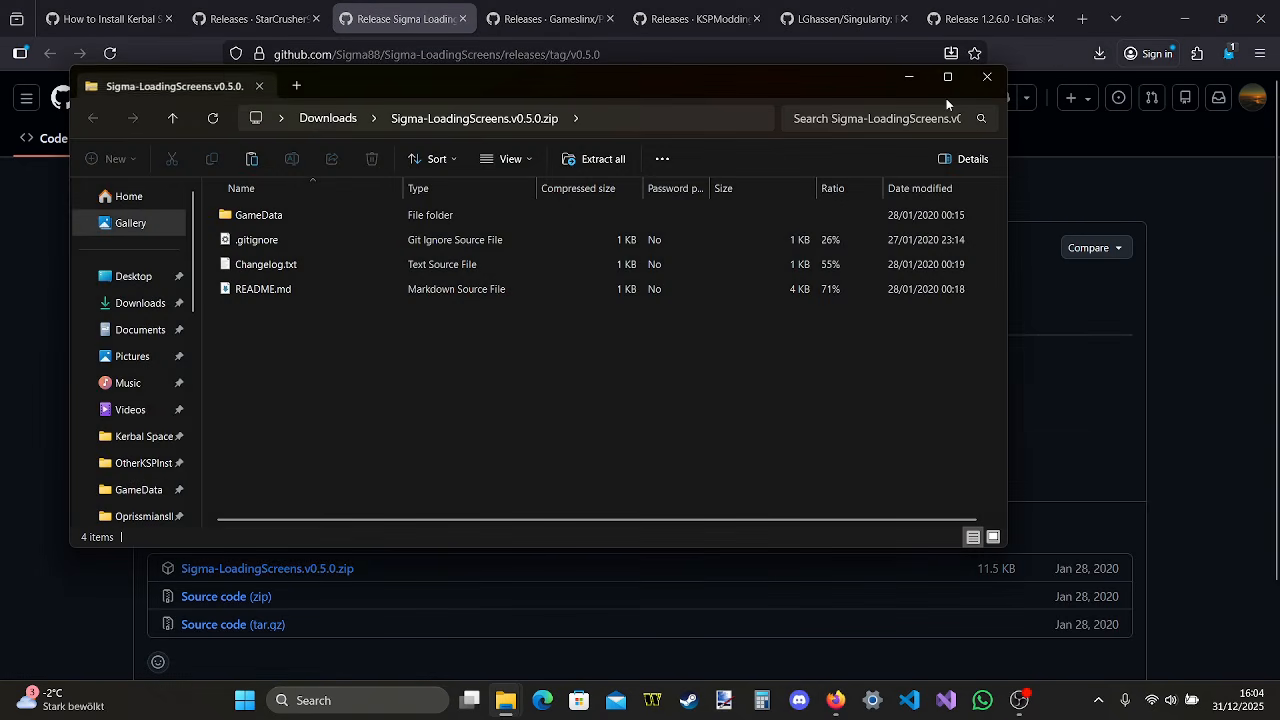
Copy the Sigma folder from the archive's GameData folder into the install's GameData folder and close the archive window
double_click(394, 217)
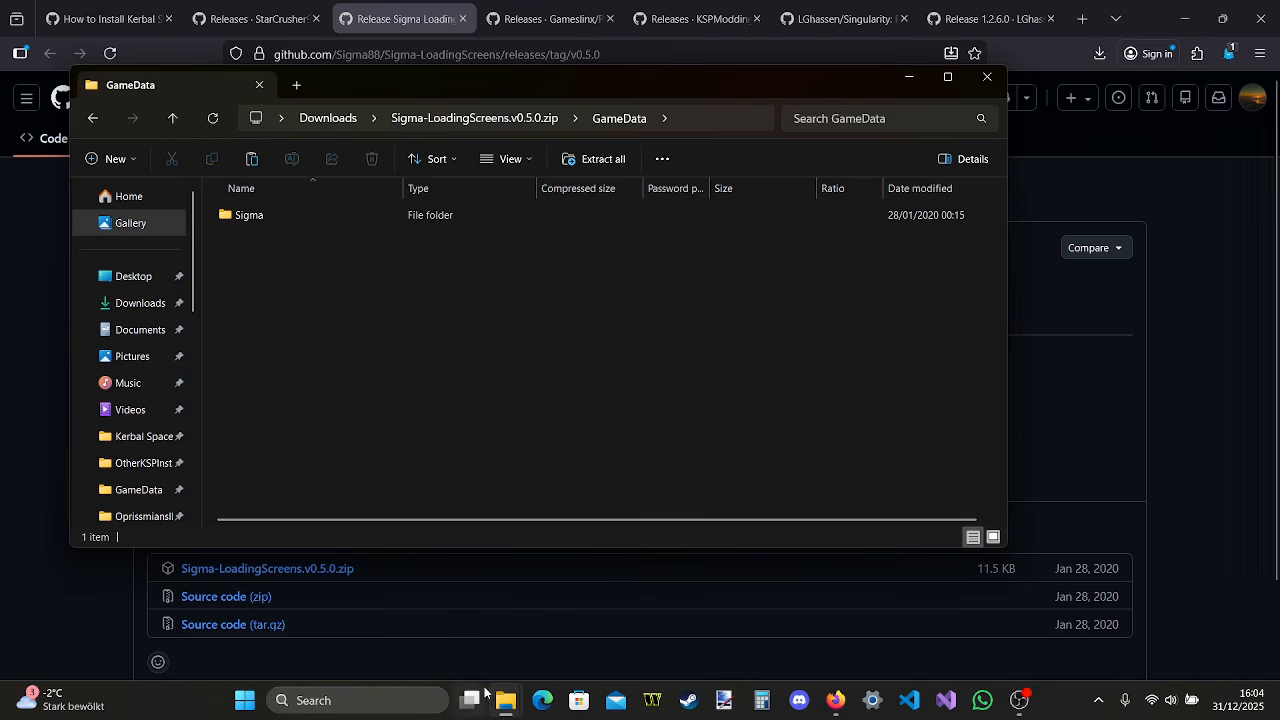
mouse_move(505, 700)
click(291, 662)
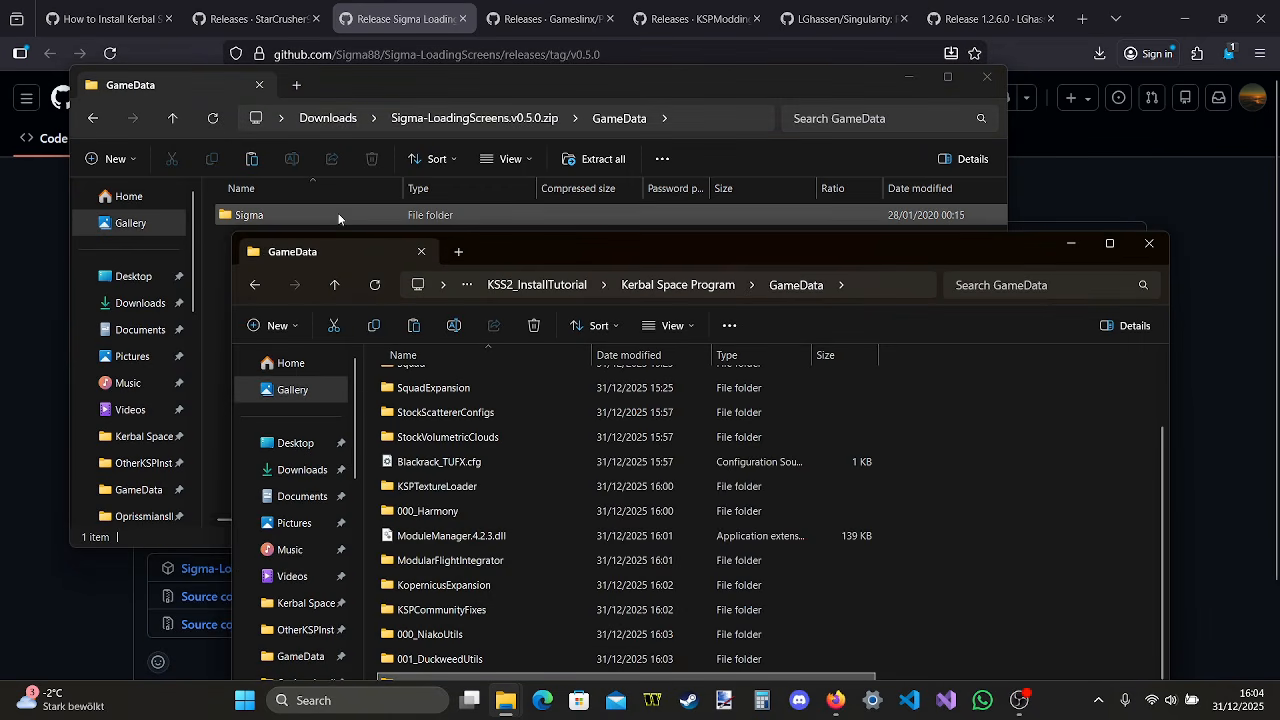
drag(355, 213, 1037, 516)
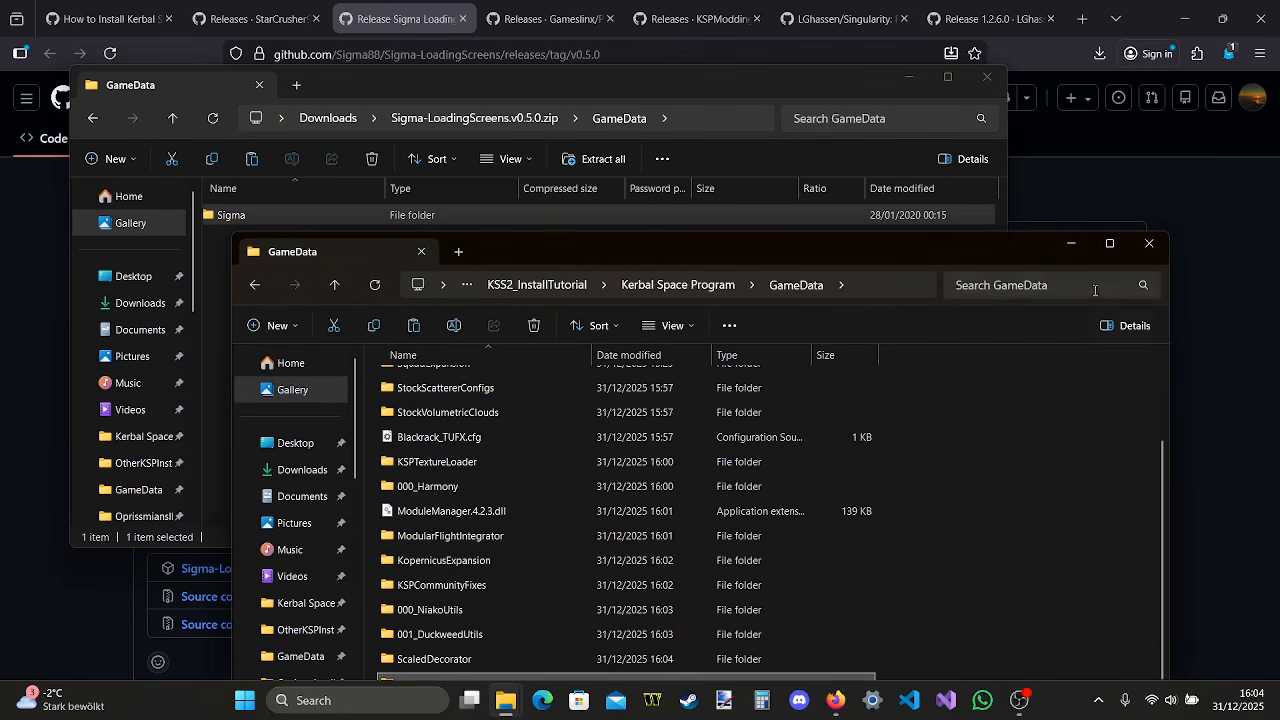
click(985, 78)
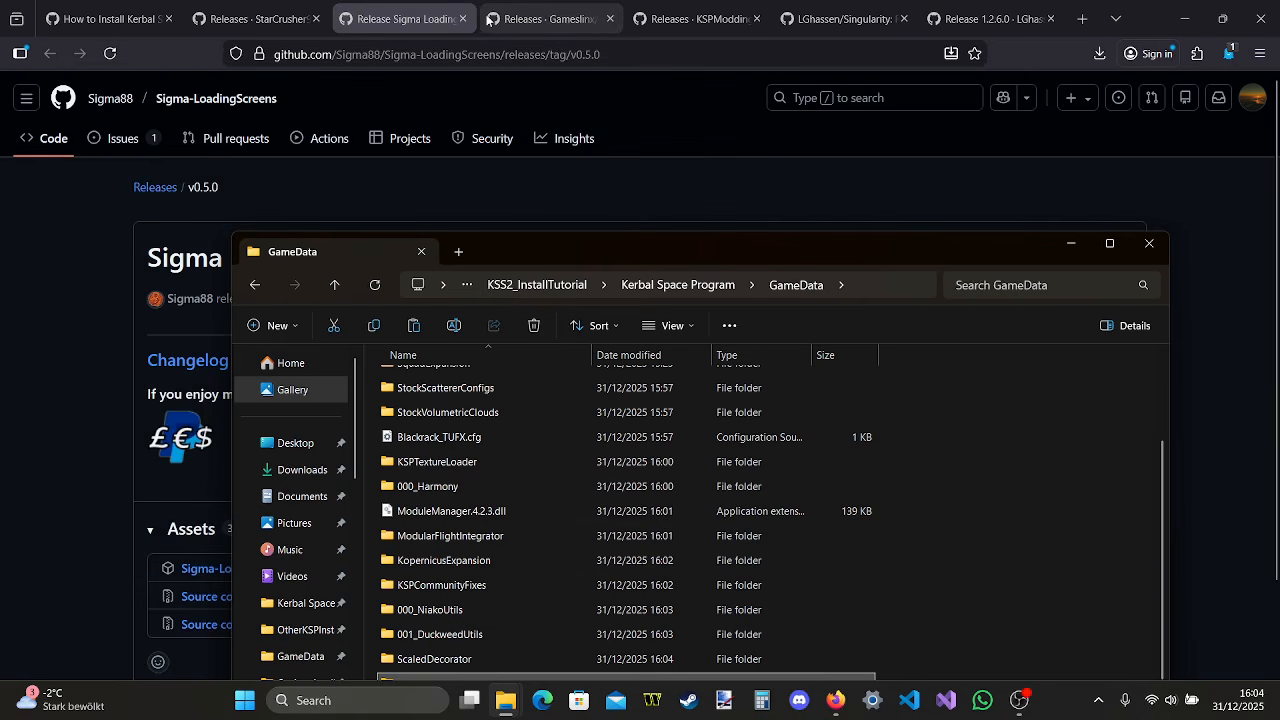
In Firefox, close the Sigma-LoadingScreens page and download ParallaxContinued-1.0.2.zip from the Parallax Continued 1.0.2 release
click(462, 18)
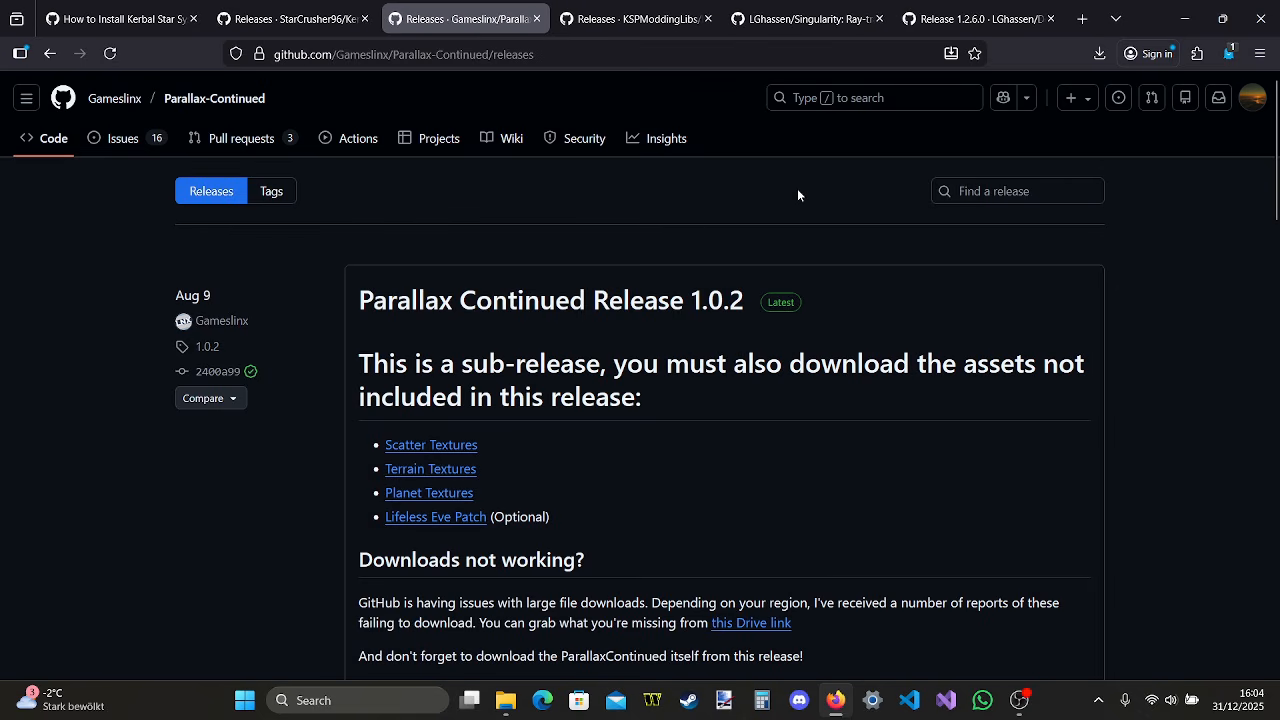
scroll(677, 234, down, 7)
scroll(571, 243, up, 1)
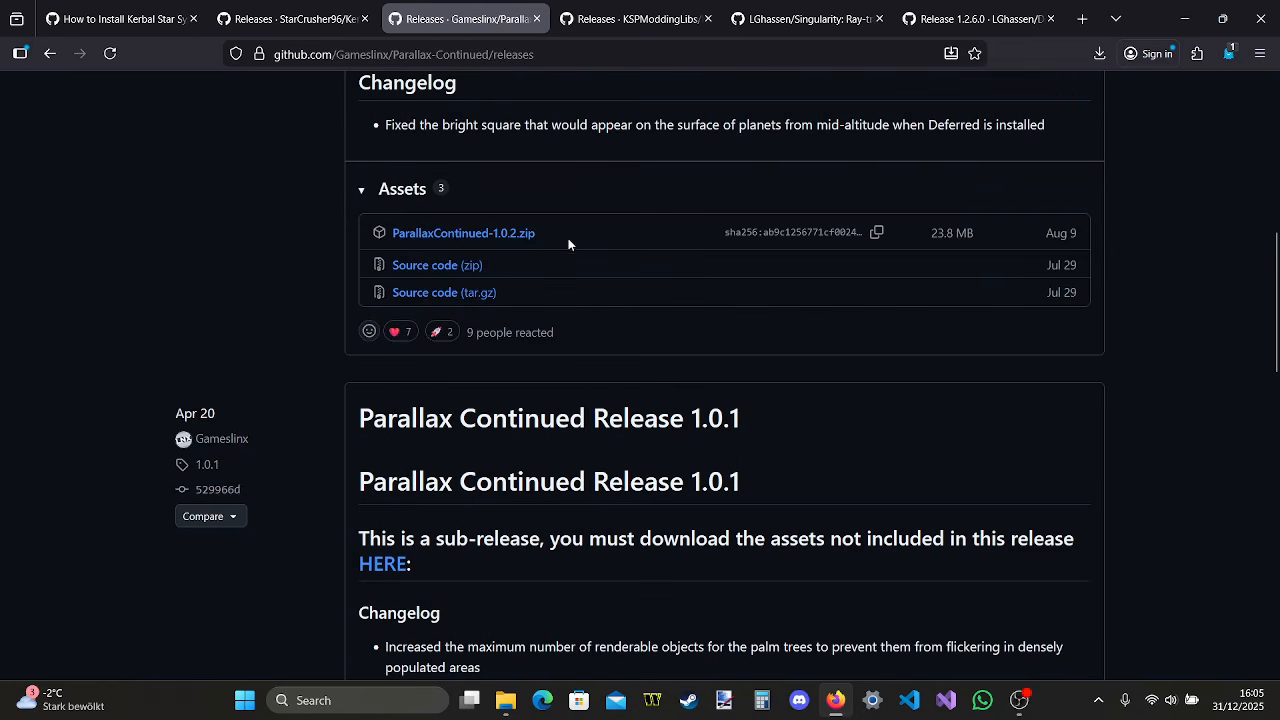
click(522, 236)
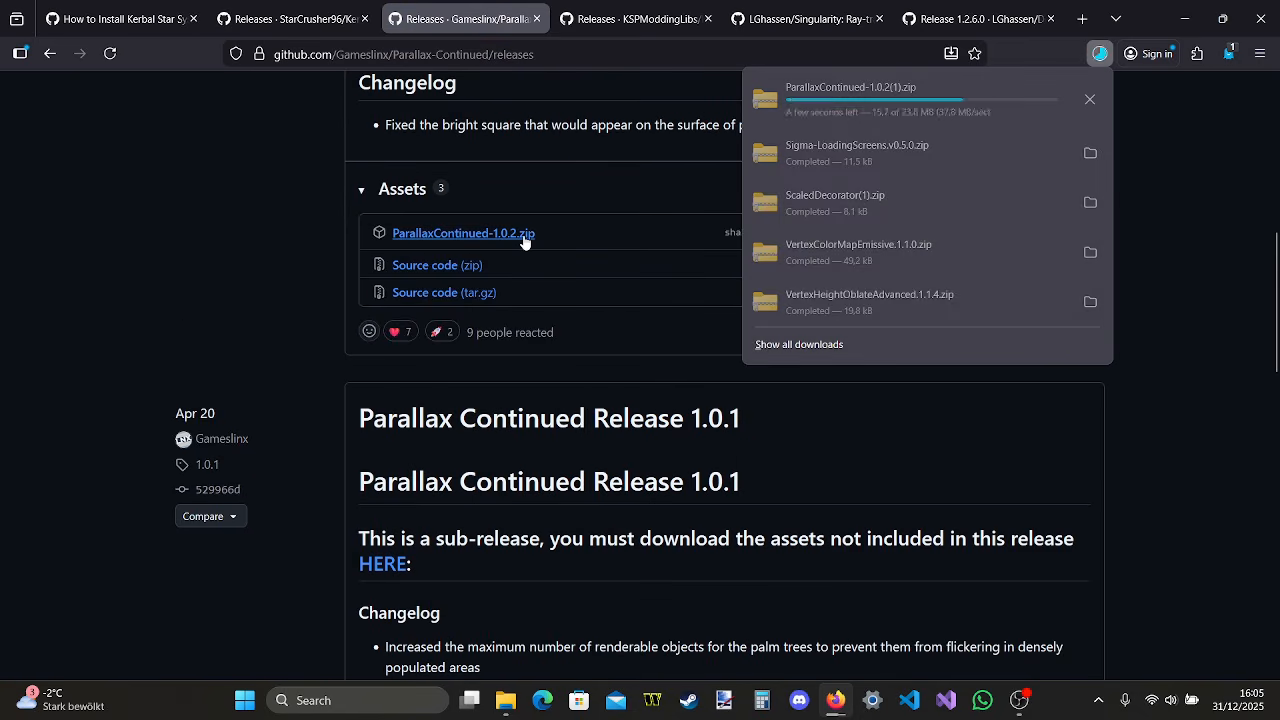
Expand the assets of Parallax Continued Release 1.0.1 and download ParallaxContinued_StockScatterTextures-1.0.1.zip
scroll(523, 241, down, 7)
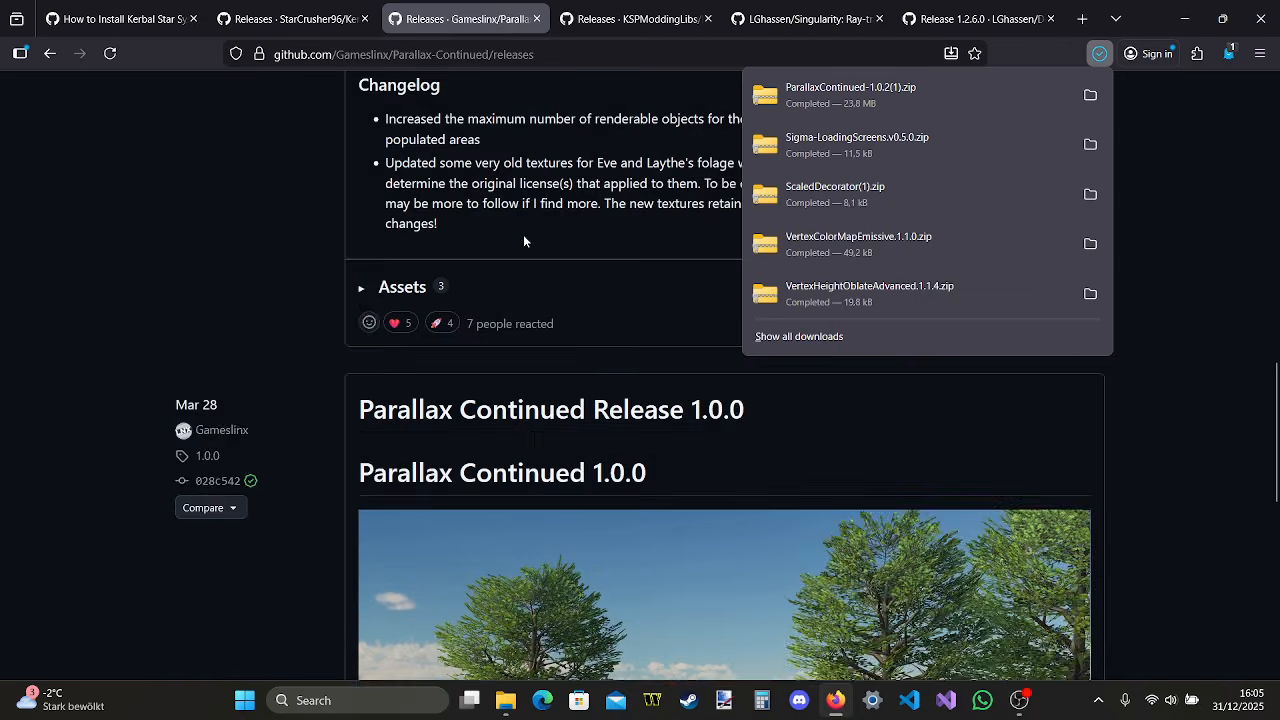
scroll(523, 241, down, 6)
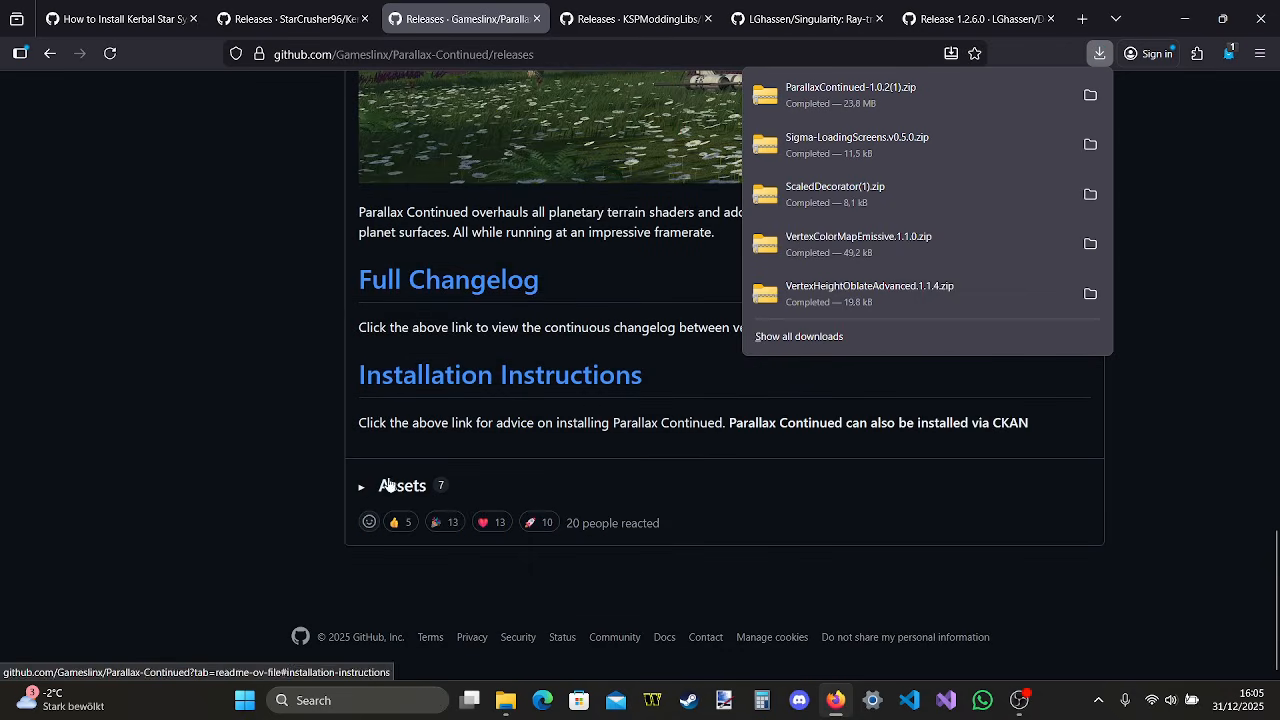
scroll(420, 436, up, 12)
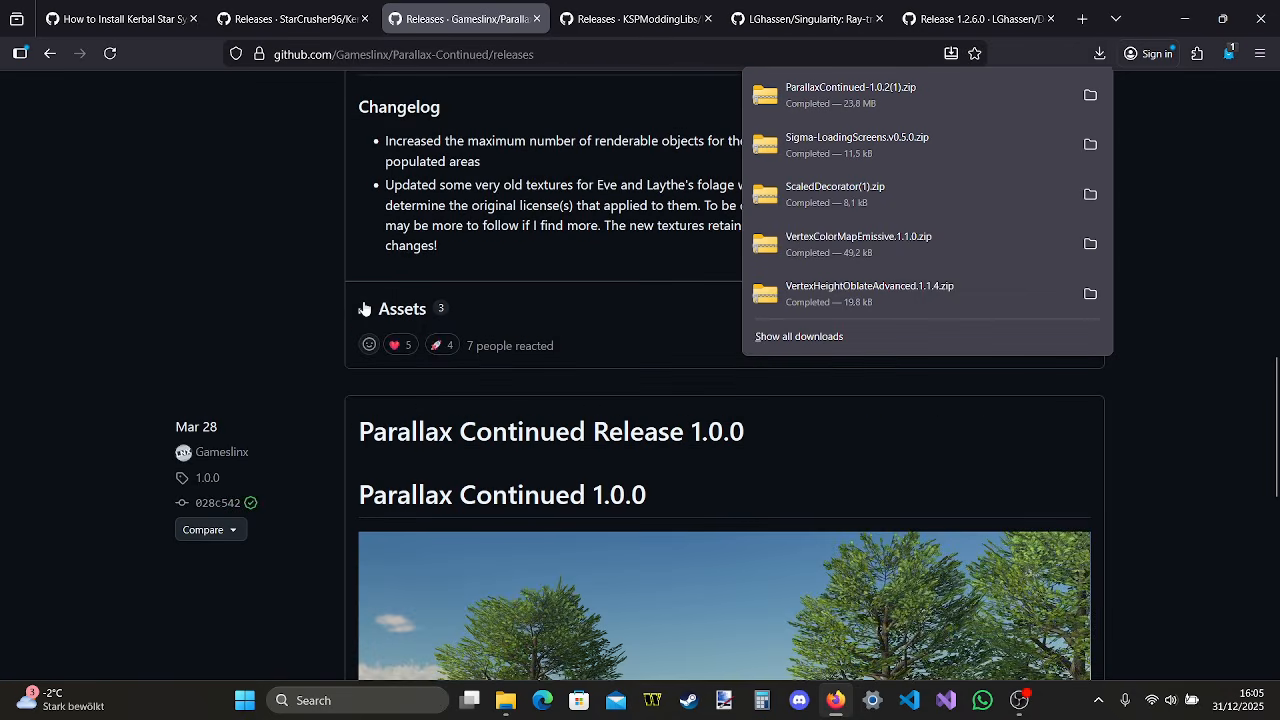
click(364, 308)
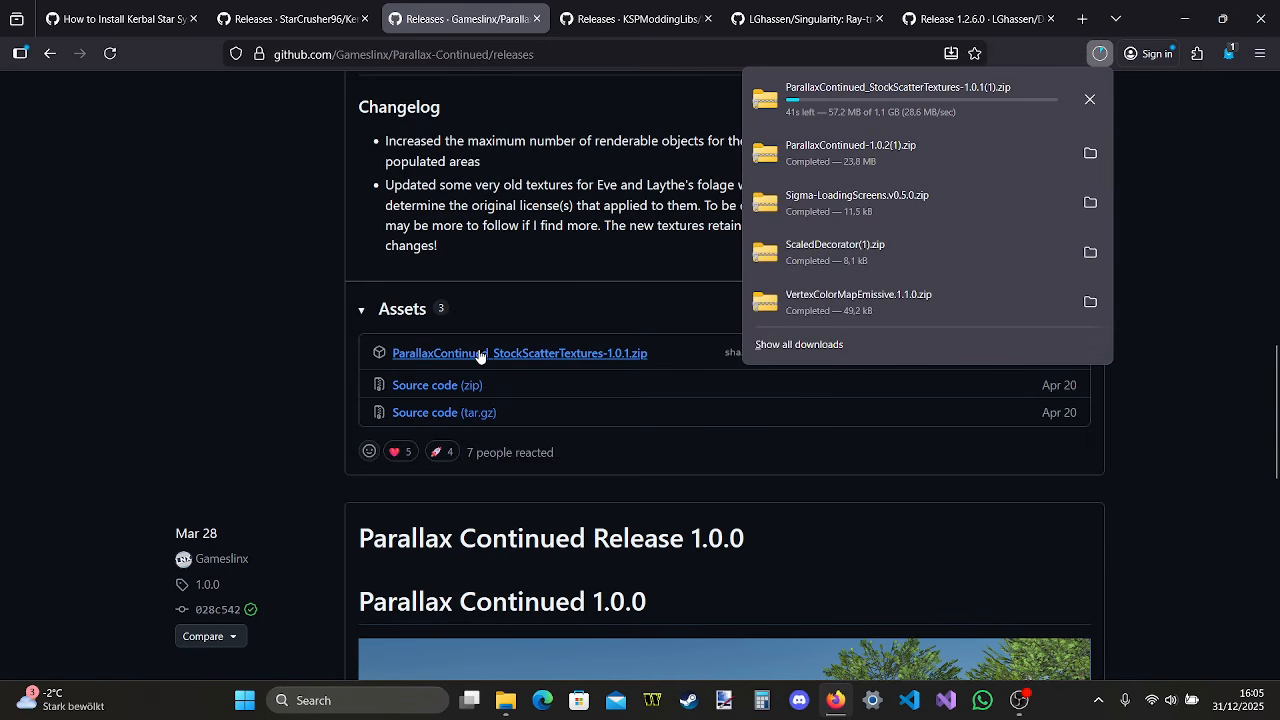
Expand the Parallax Continued Release 1.0.0 assets and download ParallaxContinued_StockTerrainTextures-1.0.0.zip and ParallaxContinued_StockPlanetTextures-1.0.0.zip
scroll(480, 357, down, 10)
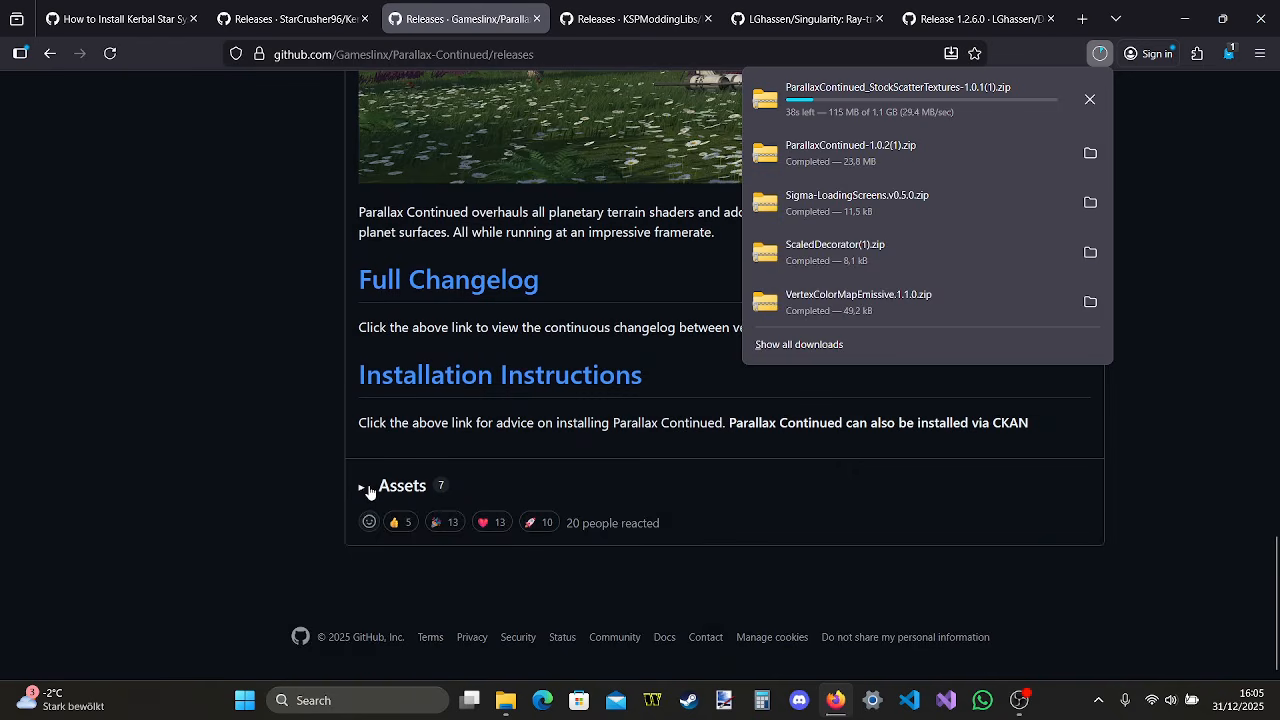
click(369, 490)
scroll(370, 485, down, 3)
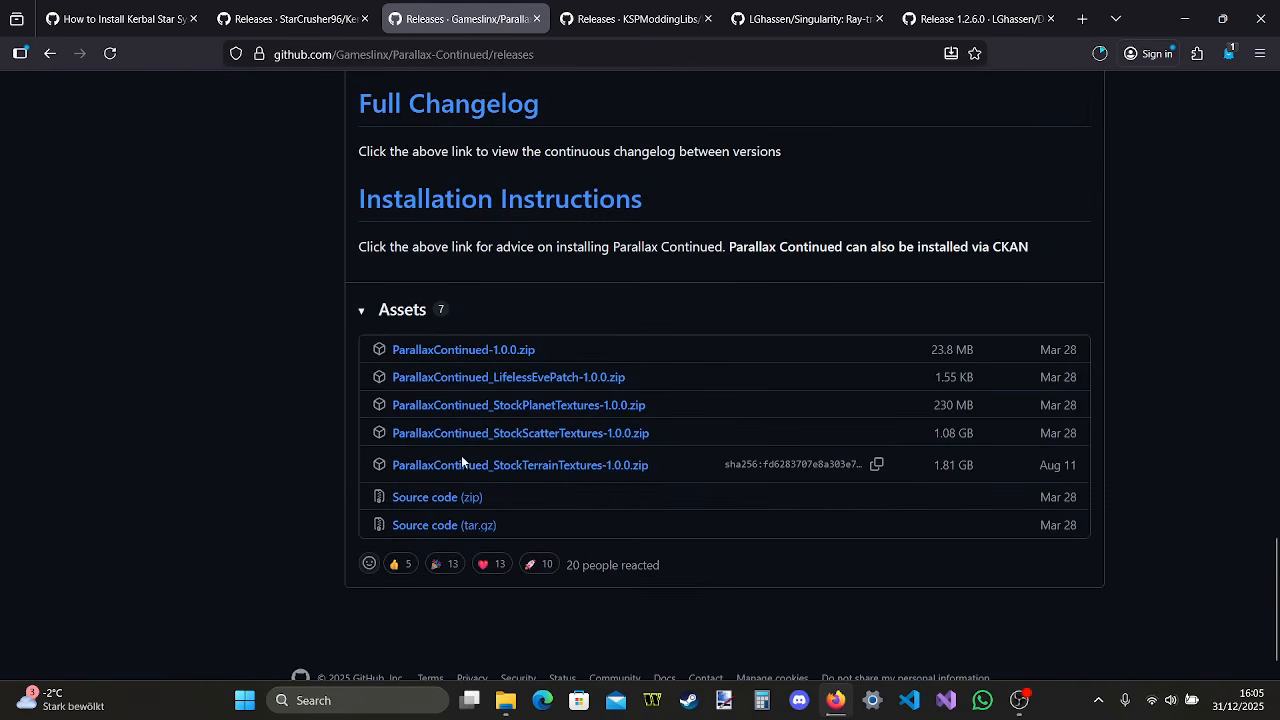
click(541, 466)
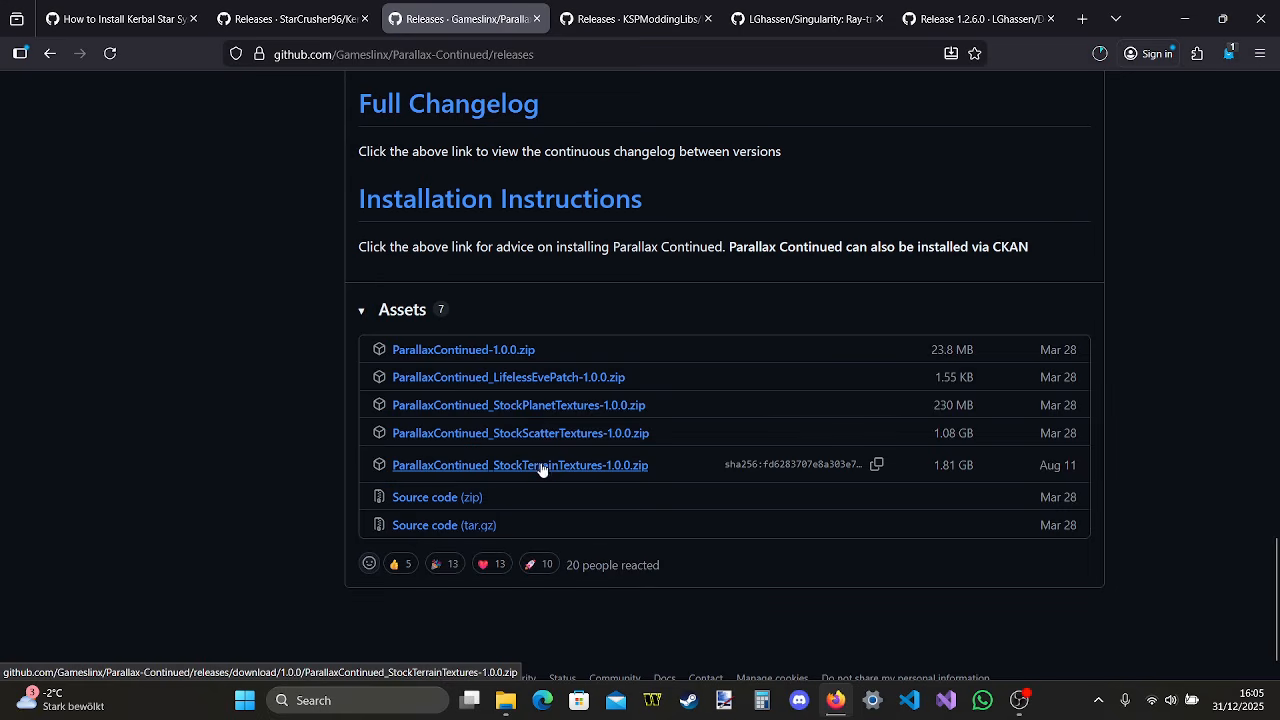
click(543, 410)
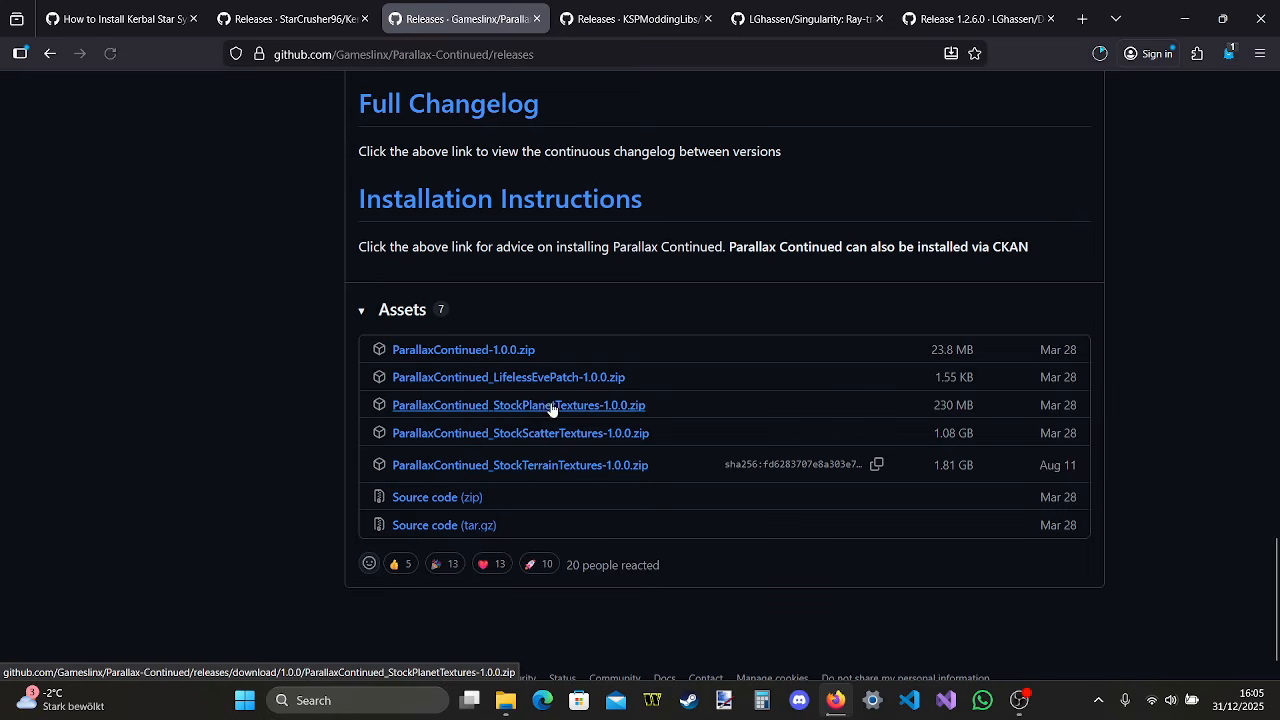
Open the downloaded ParallaxContinued-1.0.2 archive, copy its ParallaxContinued folder into the install's GameData folder and close the archive window
click(1098, 54)
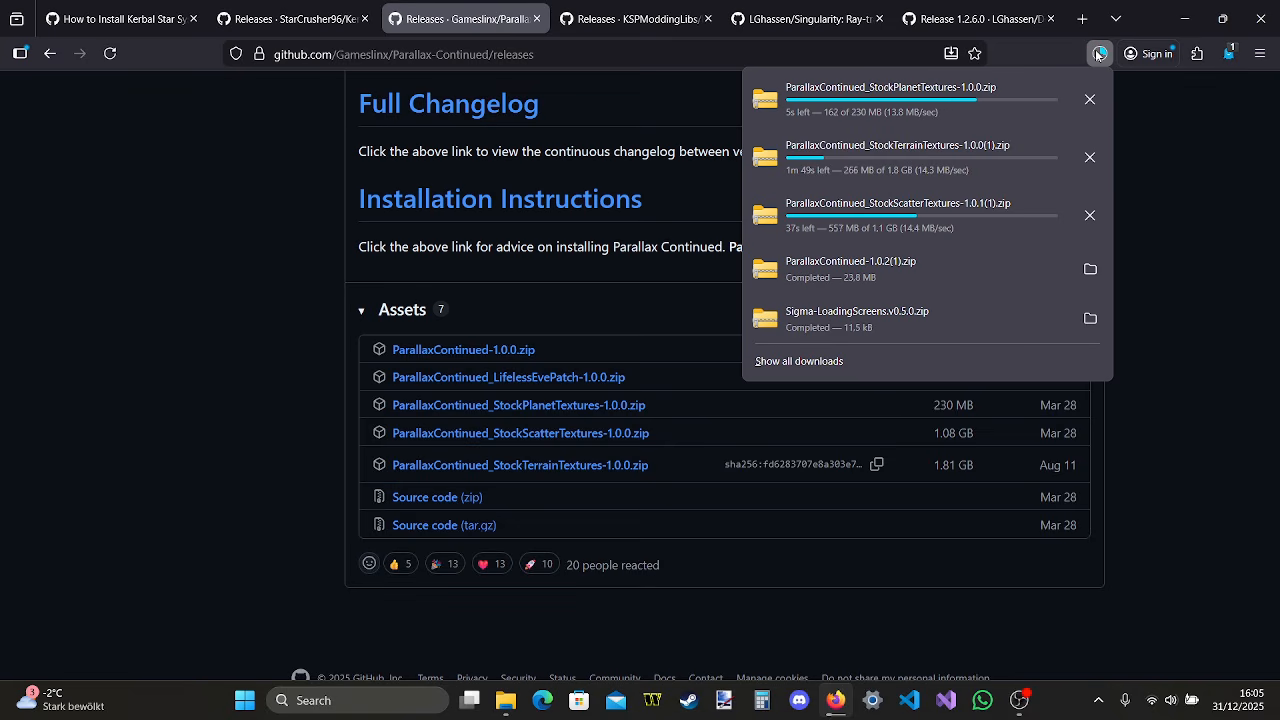
click(905, 265)
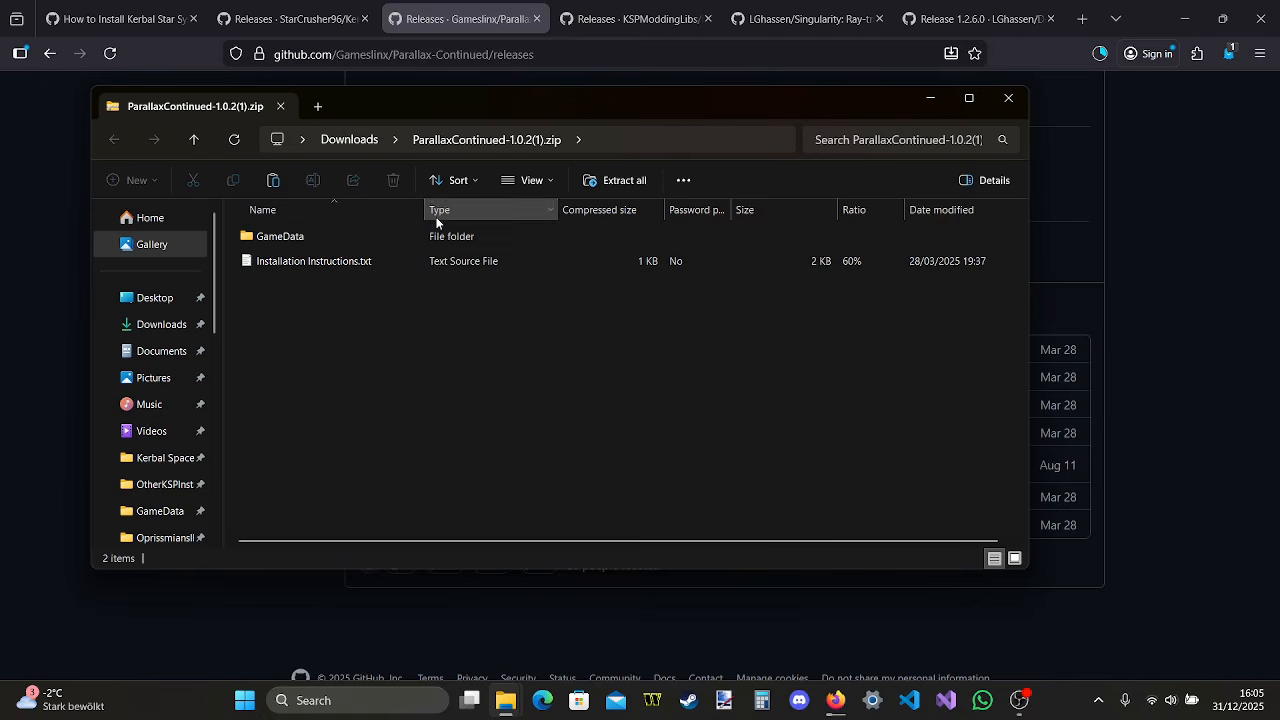
double_click(421, 237)
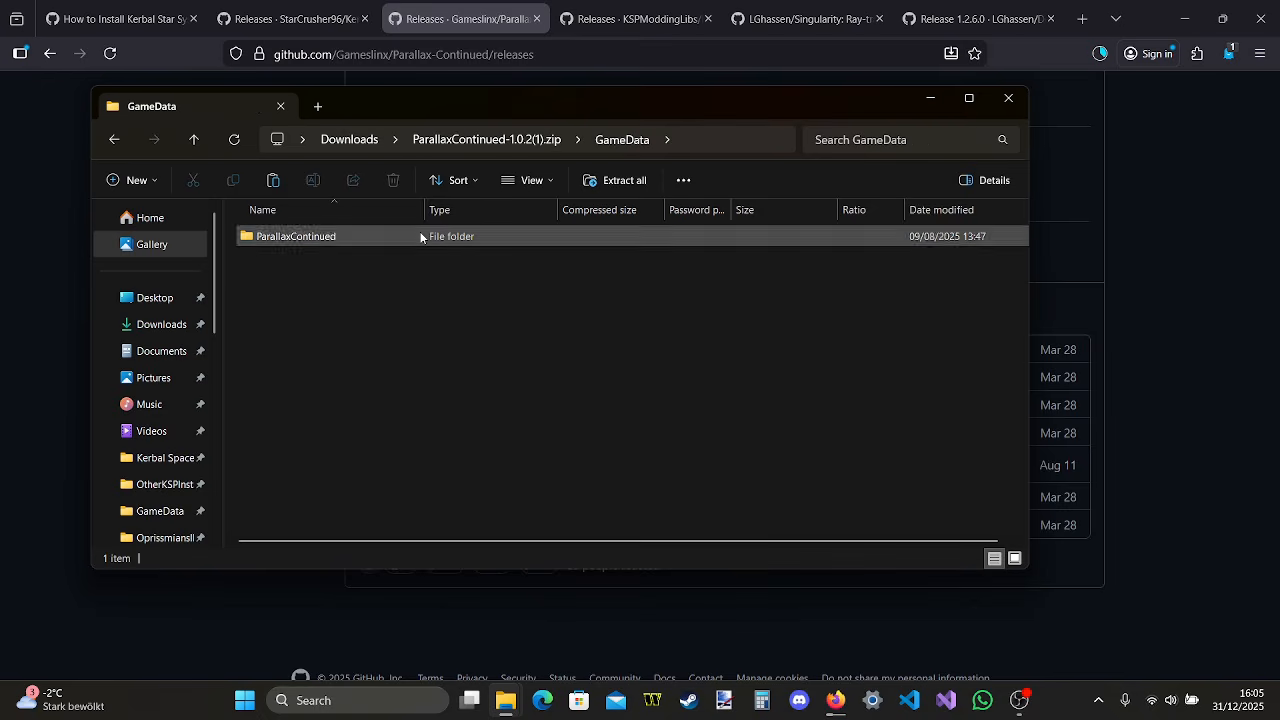
mouse_move(490, 706)
click(269, 600)
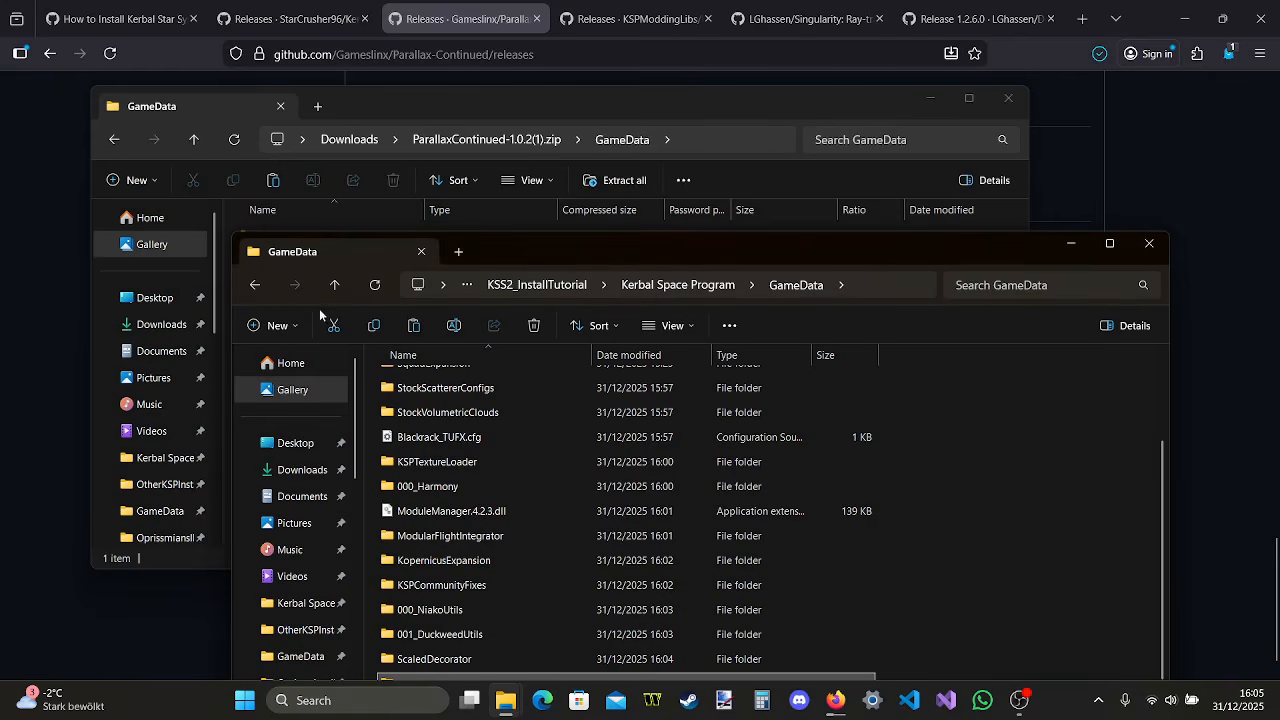
drag(700, 112, 718, 102)
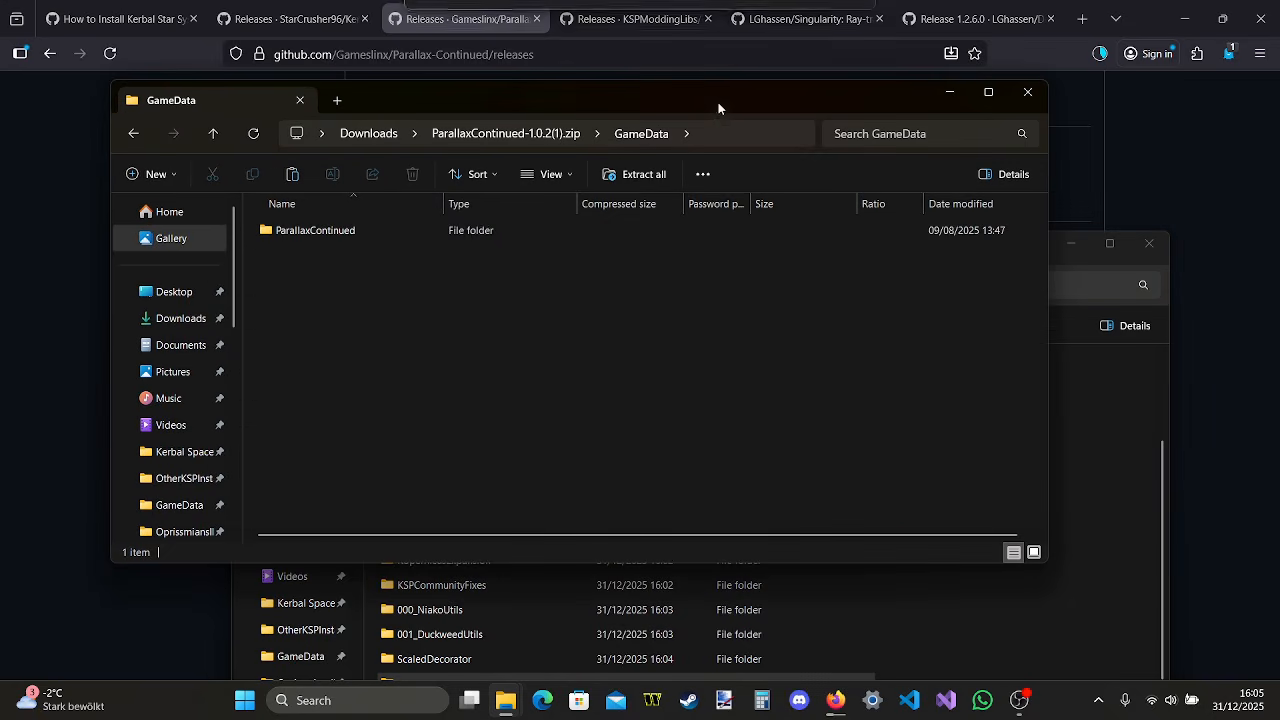
click(486, 231)
drag(486, 231, 983, 584)
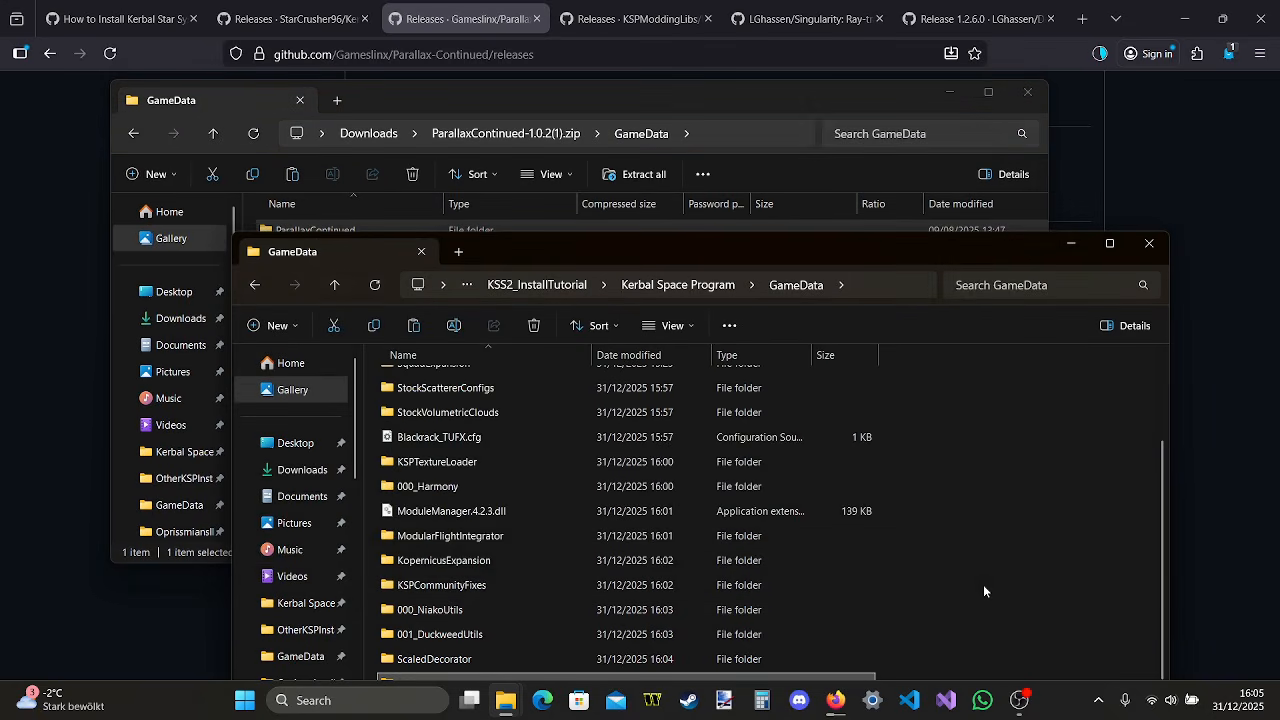
click(1027, 92)
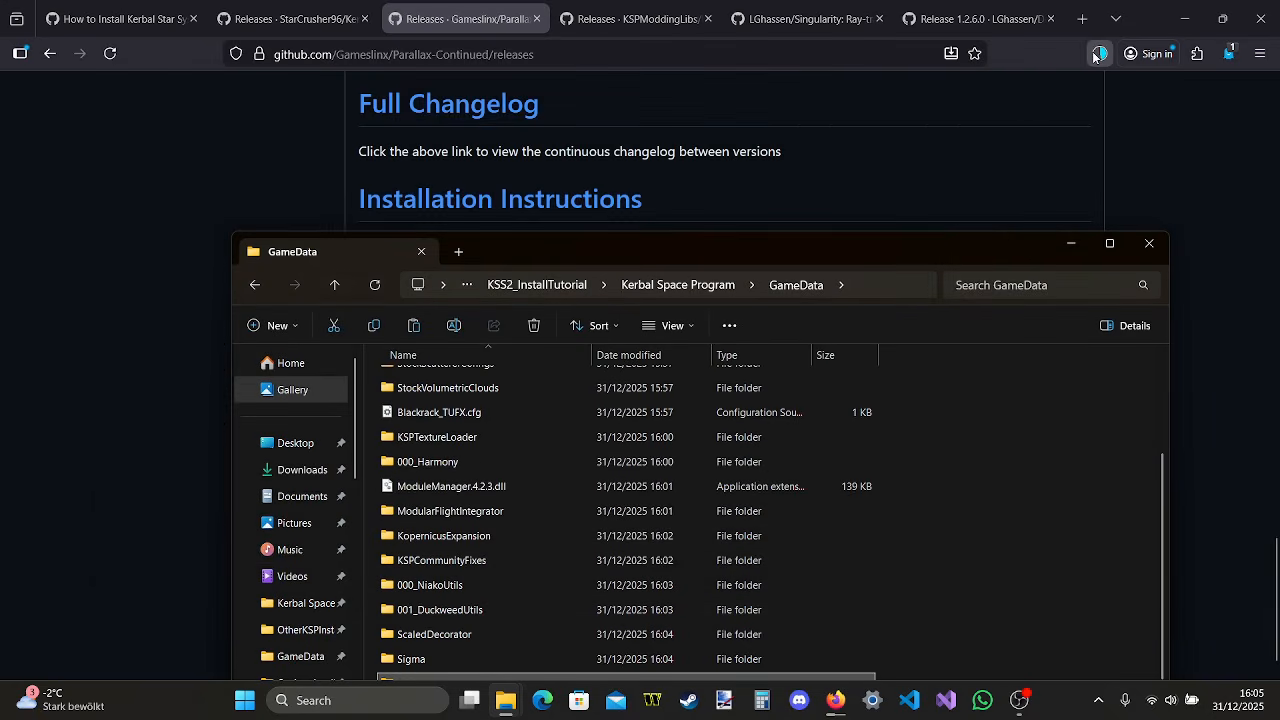
Open the StockPlanetTextures-1.0.0 archive, copy its Parallax_StockPlanetTextures folder into the install's GameData folder and close the archive window
click(1097, 54)
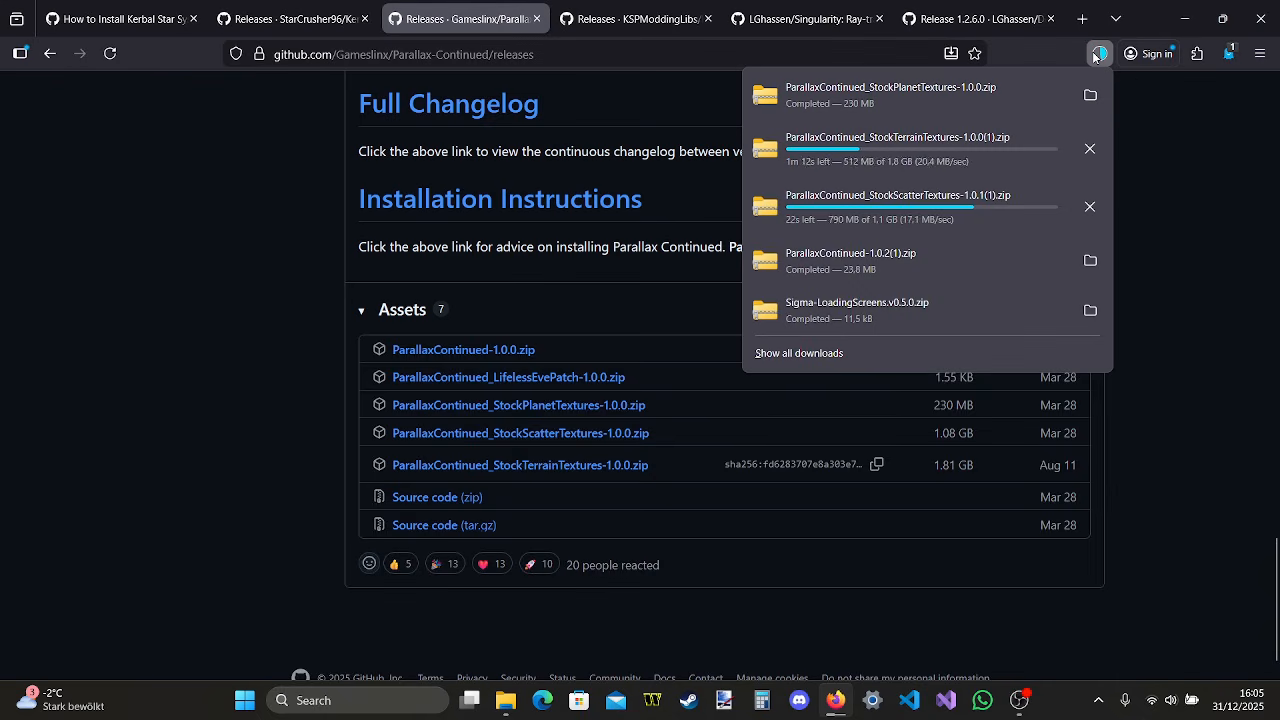
click(976, 86)
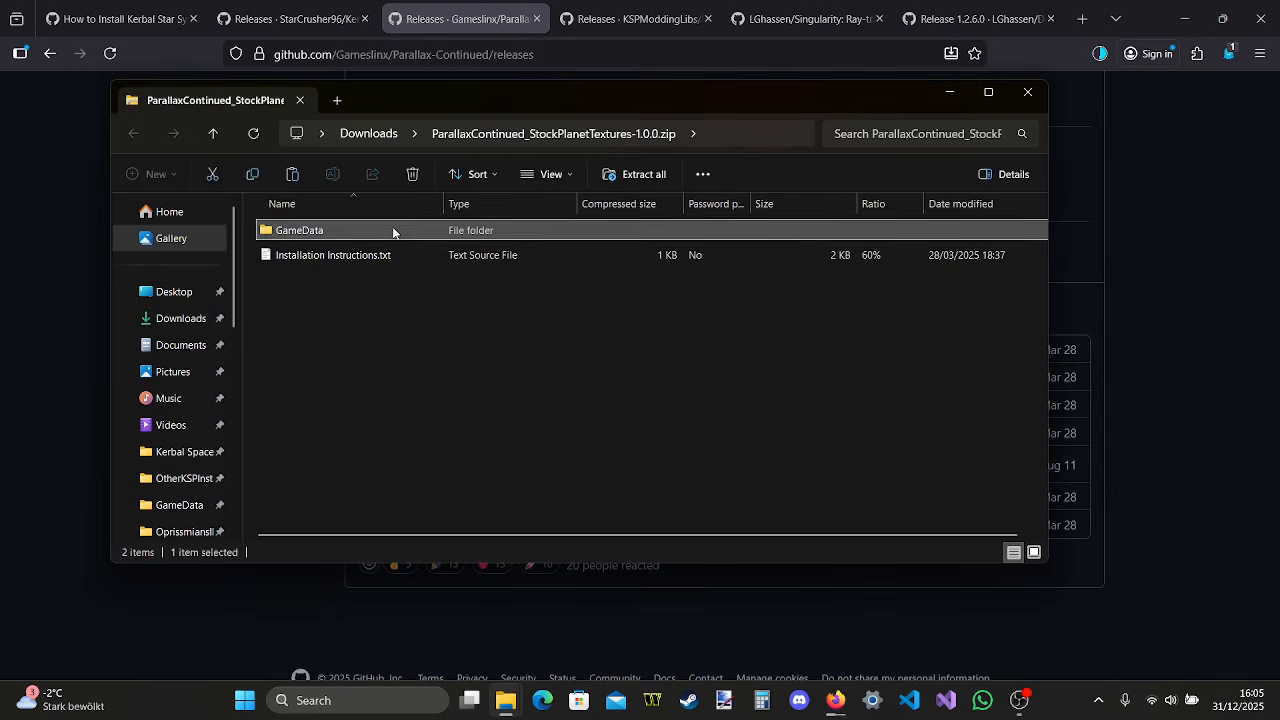
double_click(392, 226)
mouse_move(503, 705)
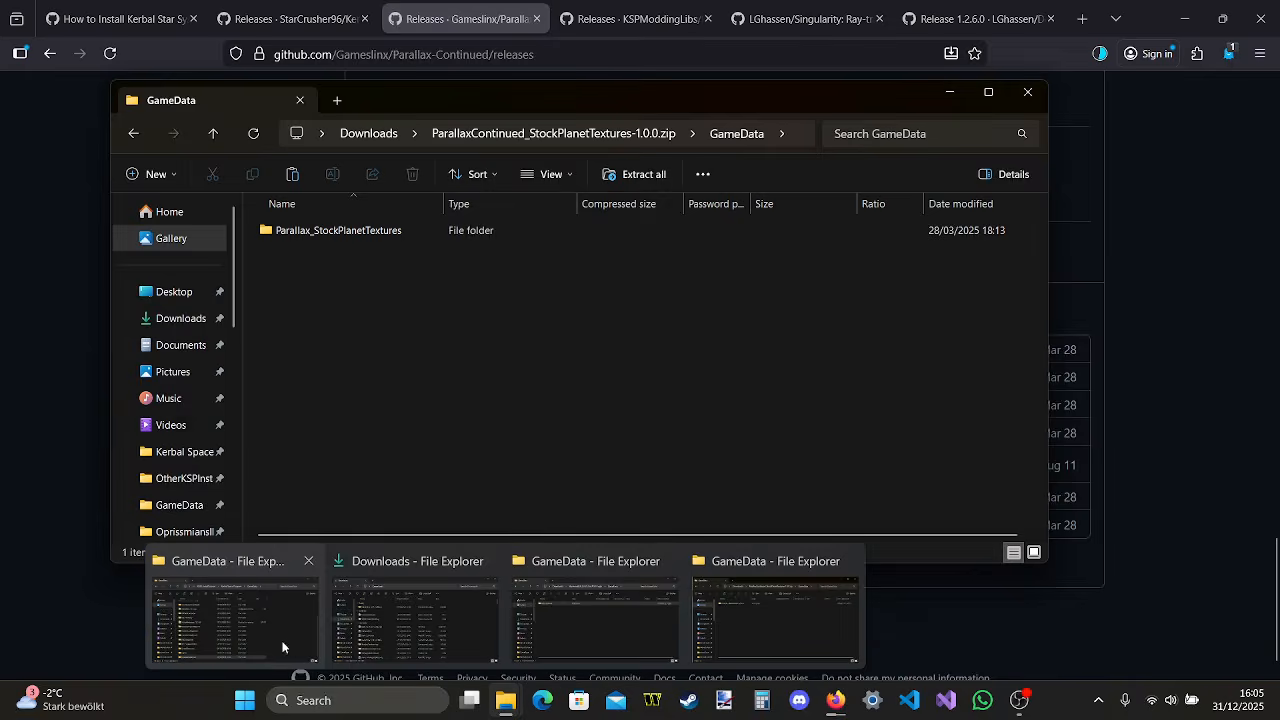
click(272, 643)
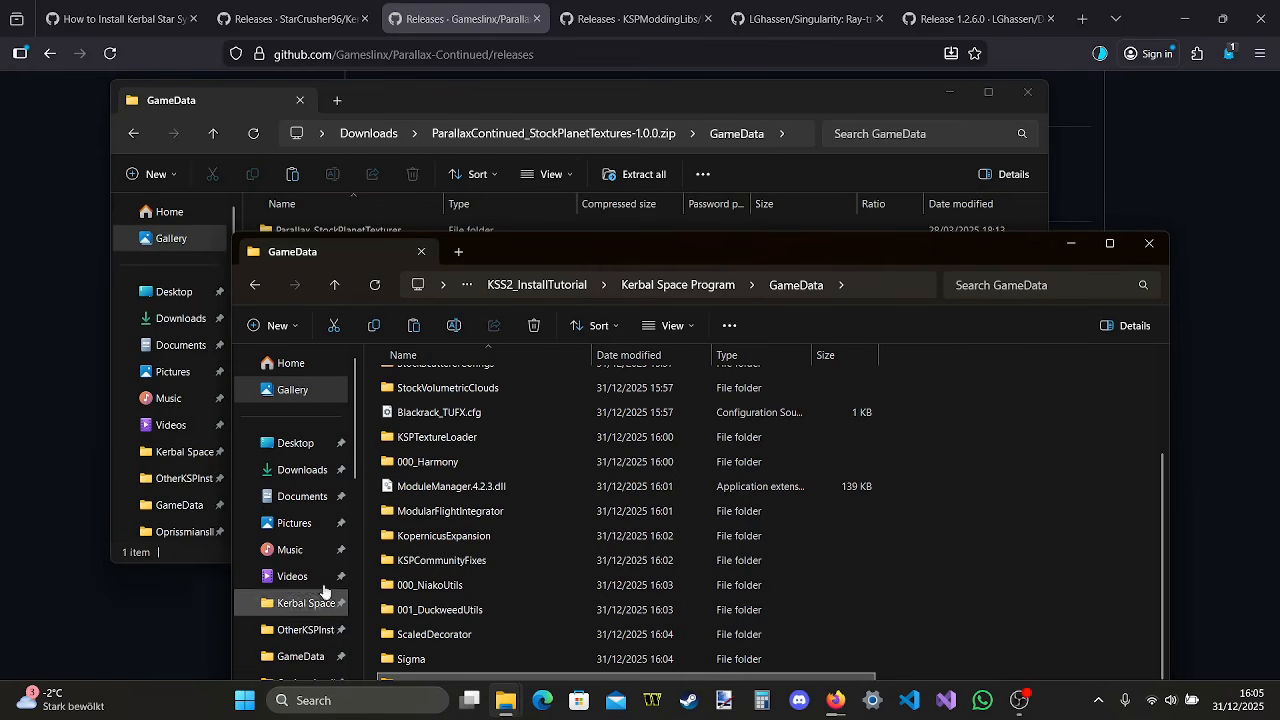
drag(613, 97, 629, 92)
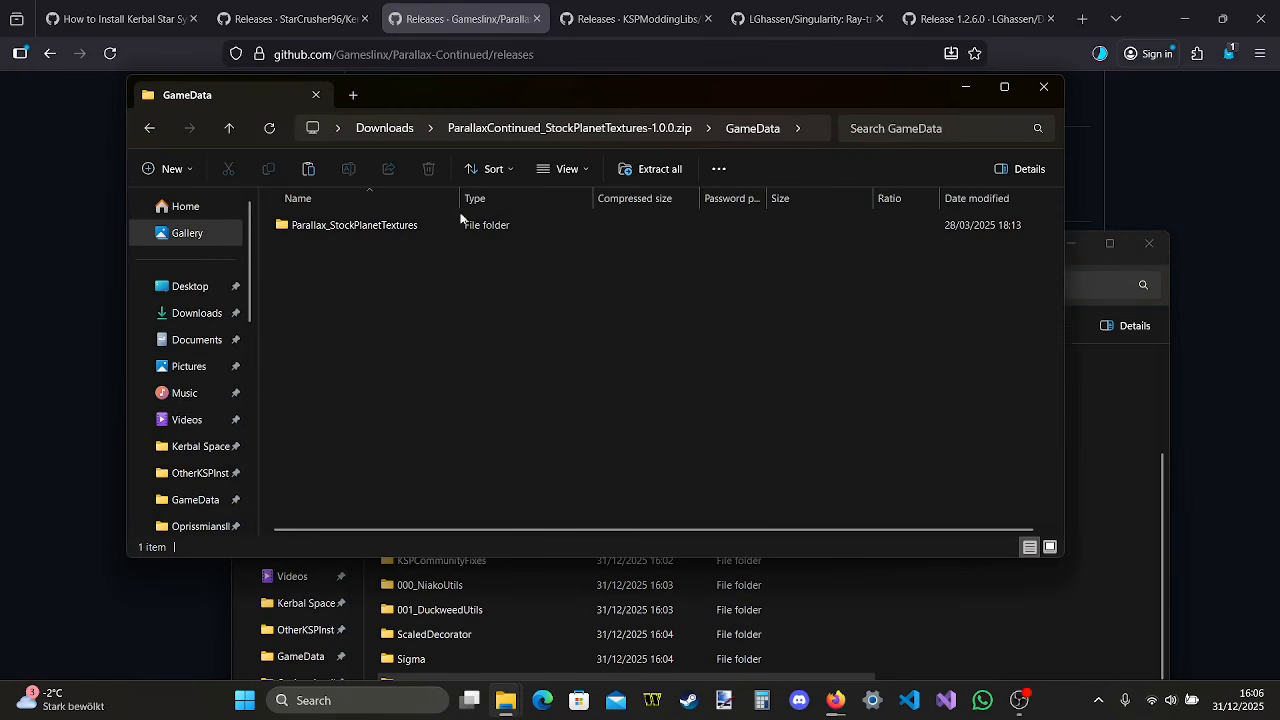
drag(490, 225, 1008, 600)
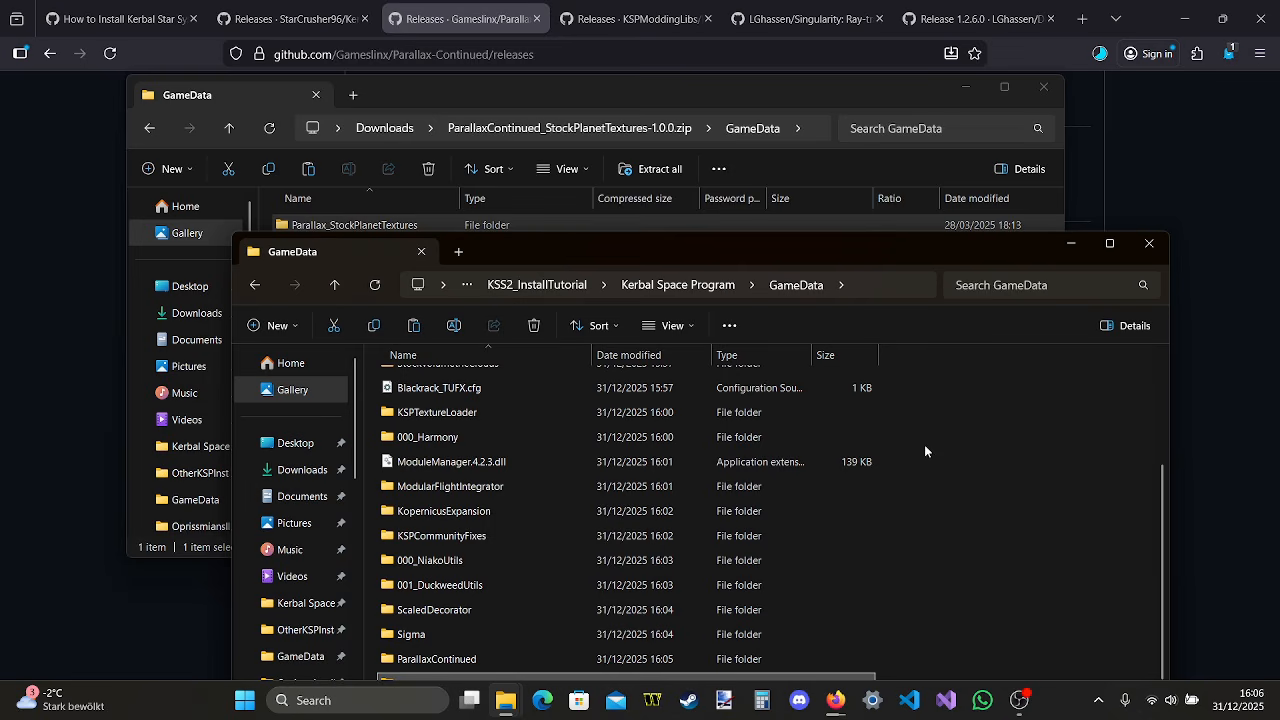
click(1044, 92)
Open the StockScatterTextures-1.0.1 archive, copy its Parallax_StockScatterTextures folder into the install's GameData folder and close the archive window
click(1101, 54)
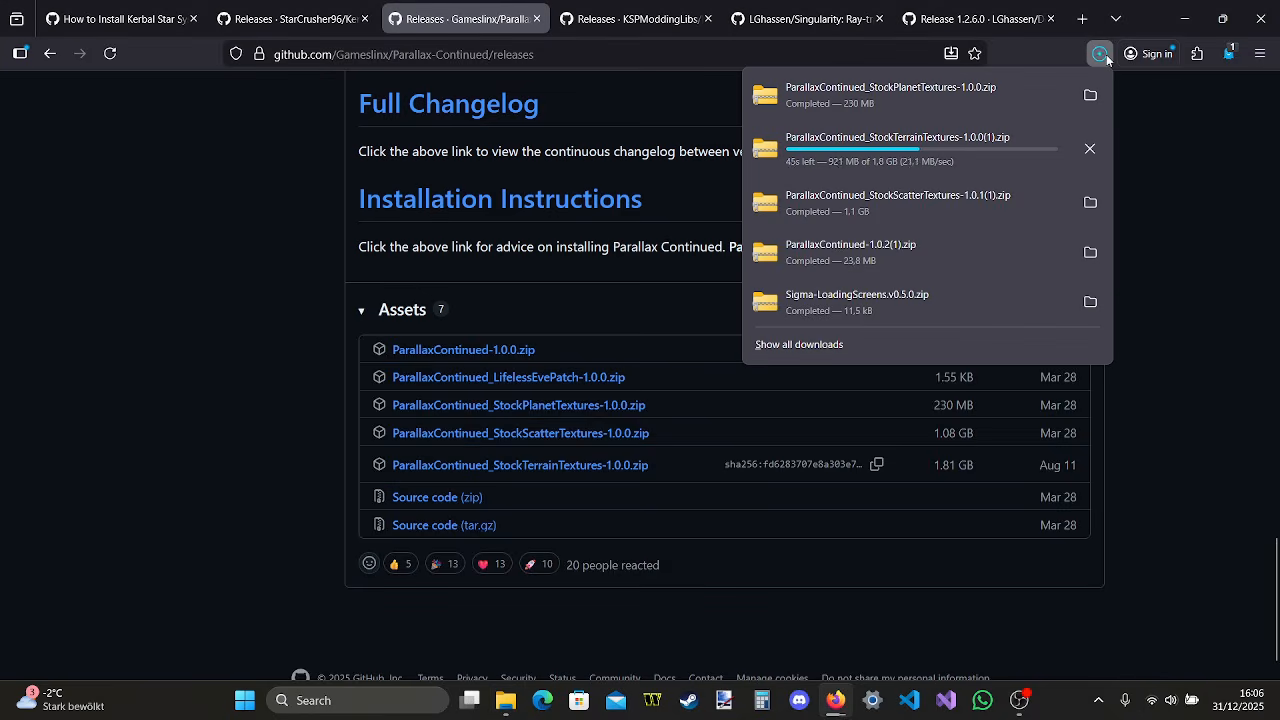
click(984, 192)
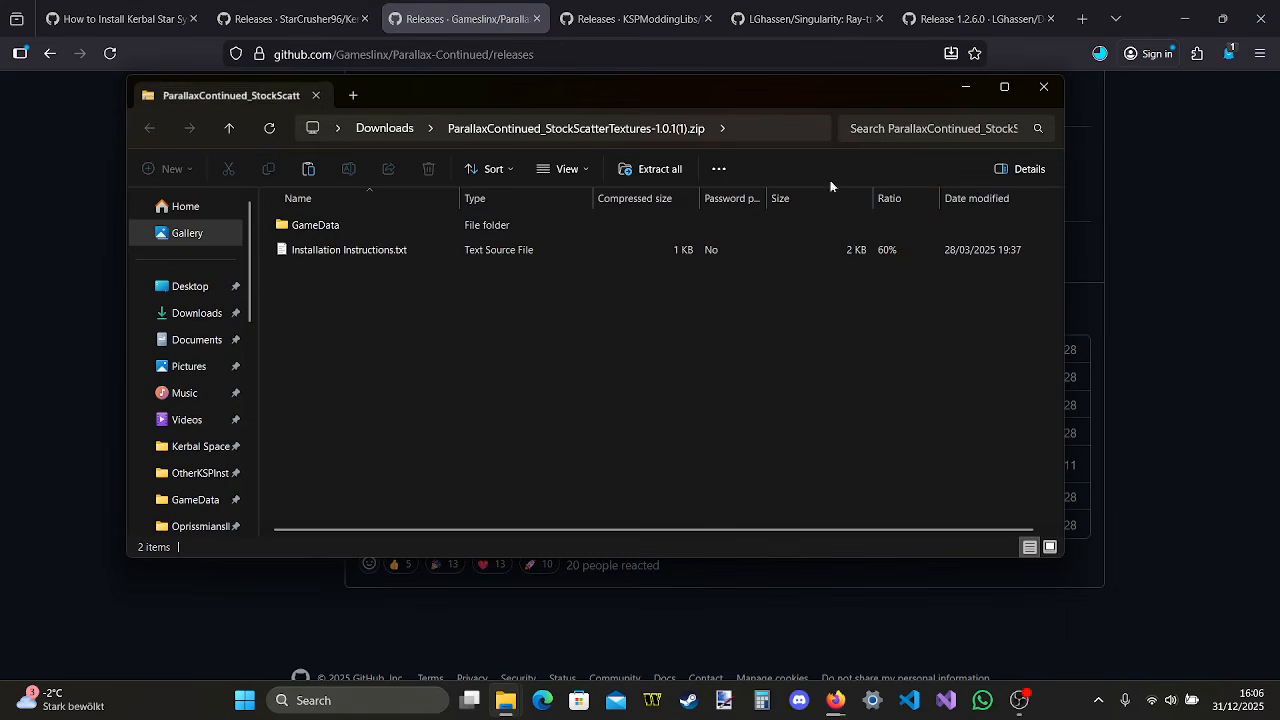
double_click(352, 222)
mouse_move(505, 698)
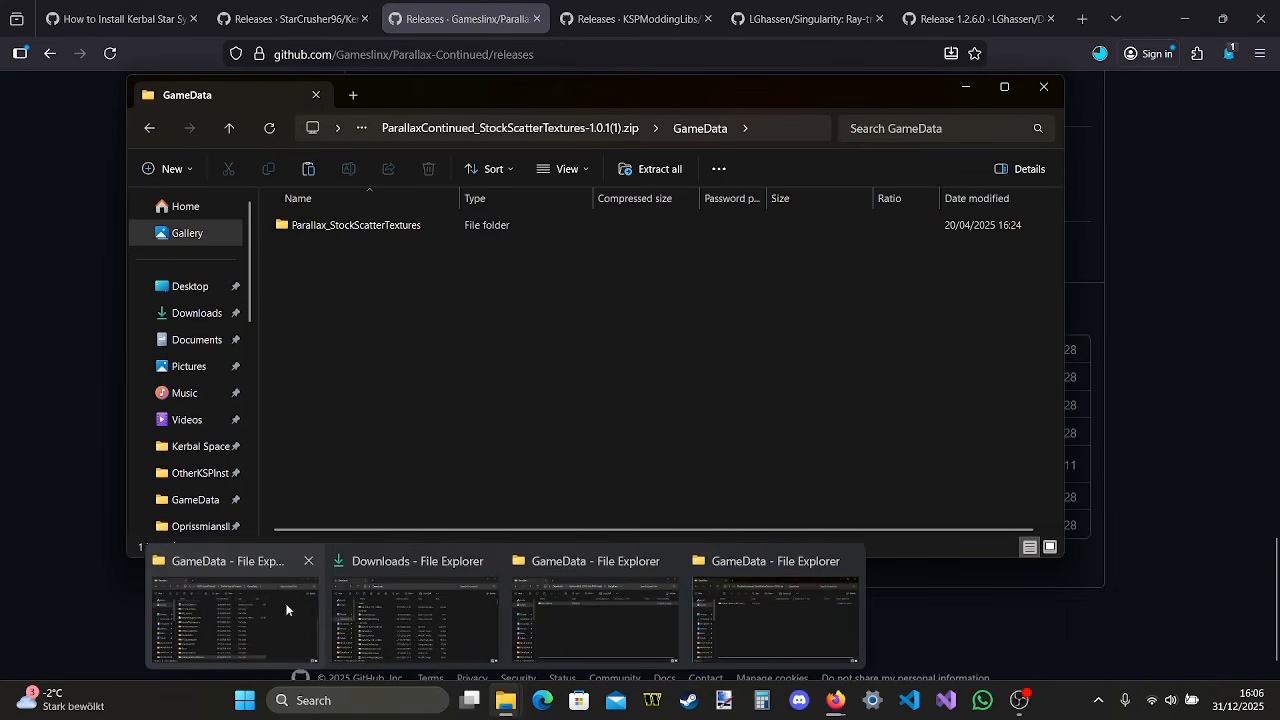
click(300, 645)
drag(372, 225, 1021, 592)
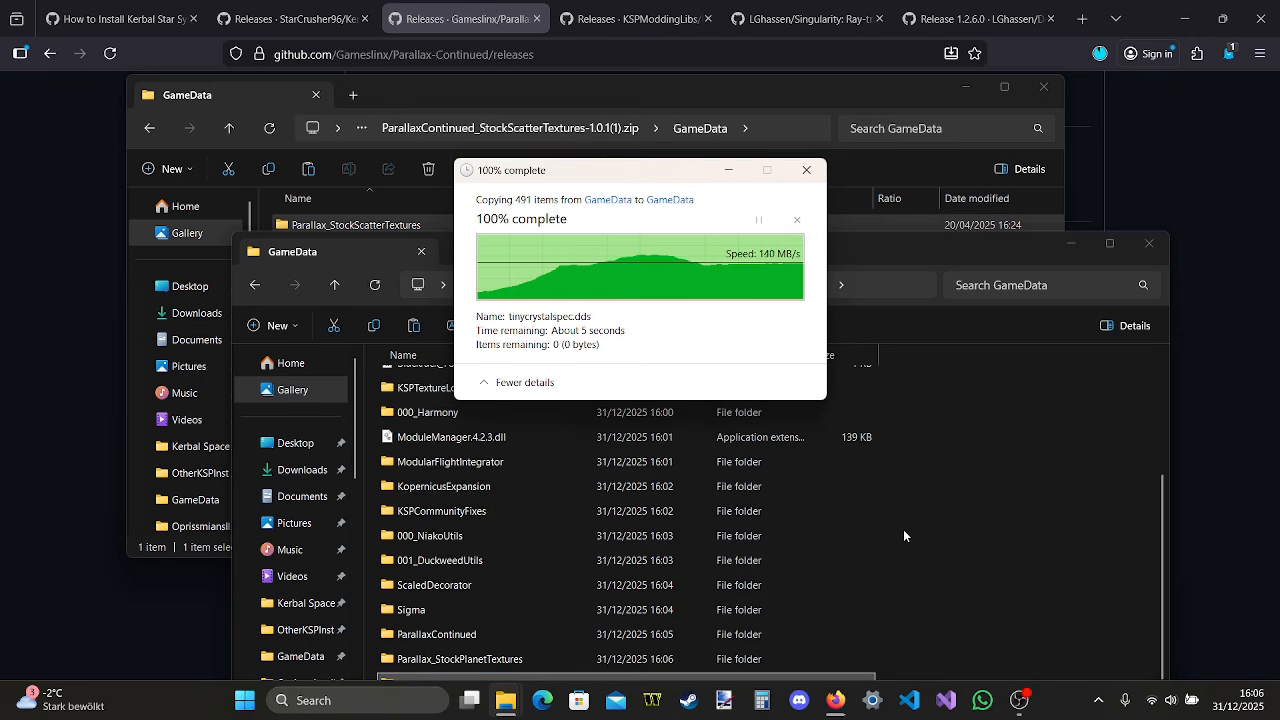
click(1047, 92)
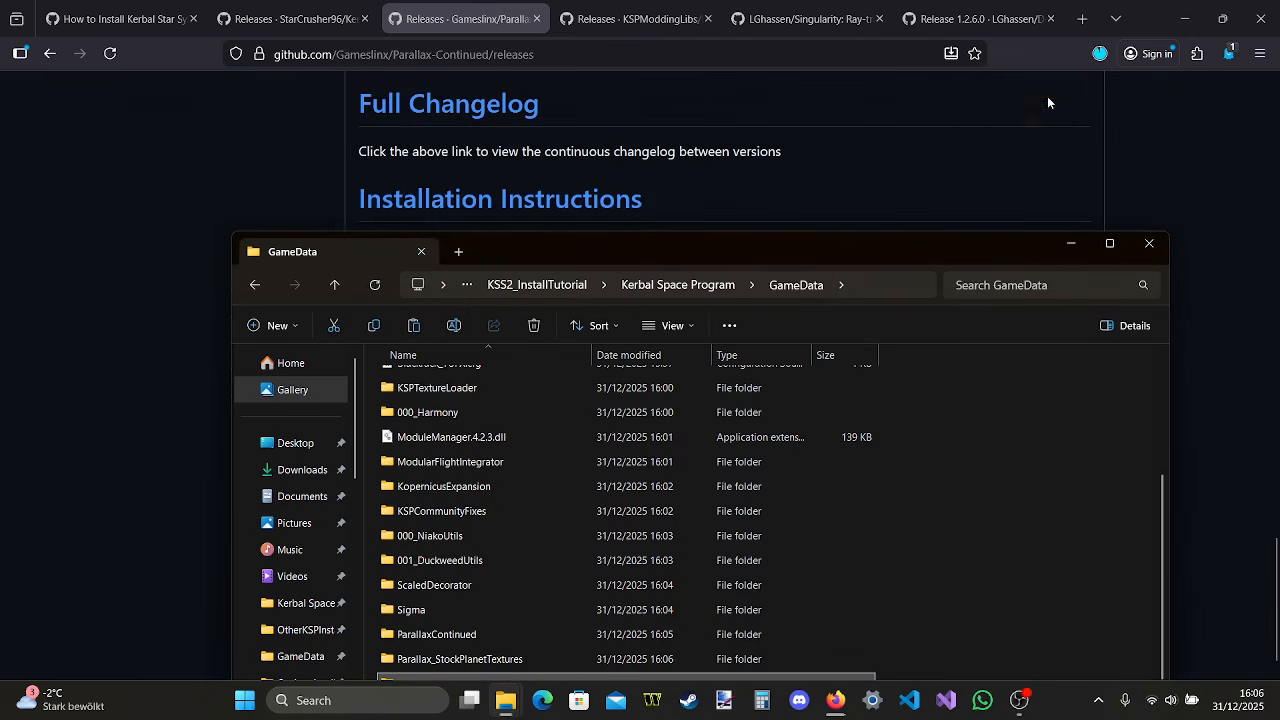
Open the StockTerrainTextures-1.0.0 archive, copy its Parallax_StockTerrainTextures folder into the install's GameData folder and close the archive window
click(1099, 54)
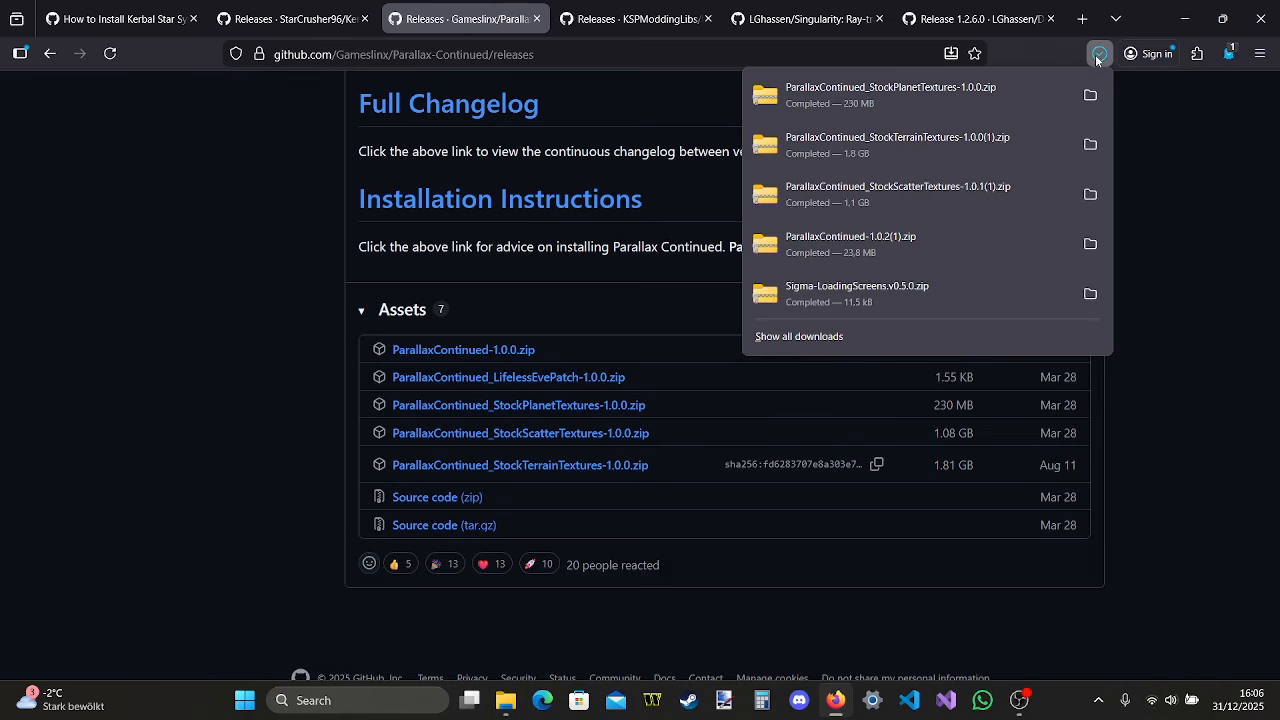
click(903, 154)
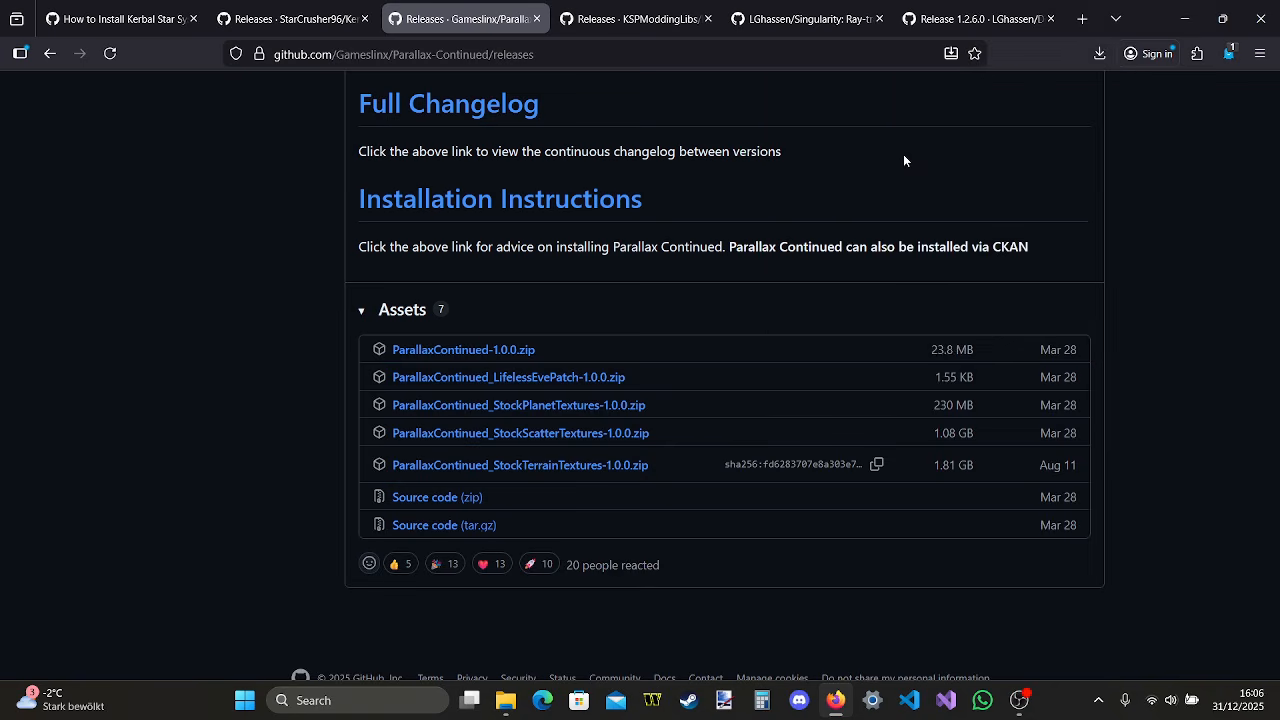
double_click(368, 225)
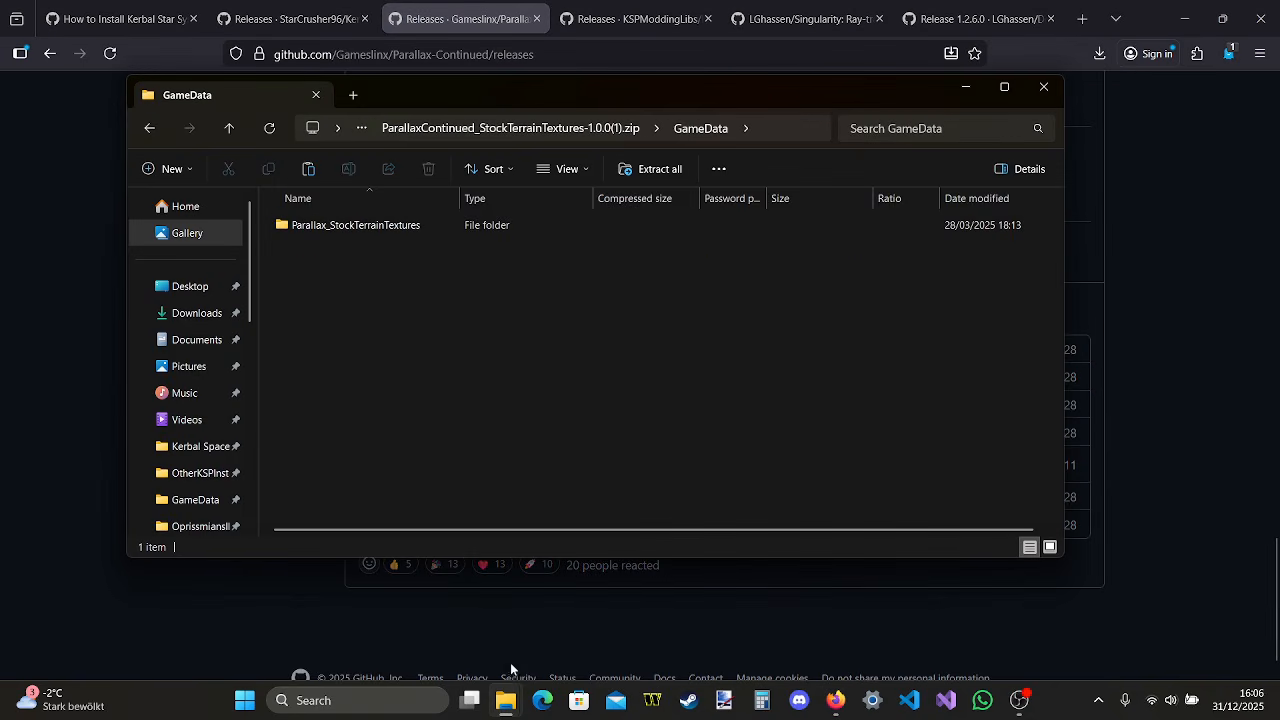
mouse_move(505, 700)
click(280, 655)
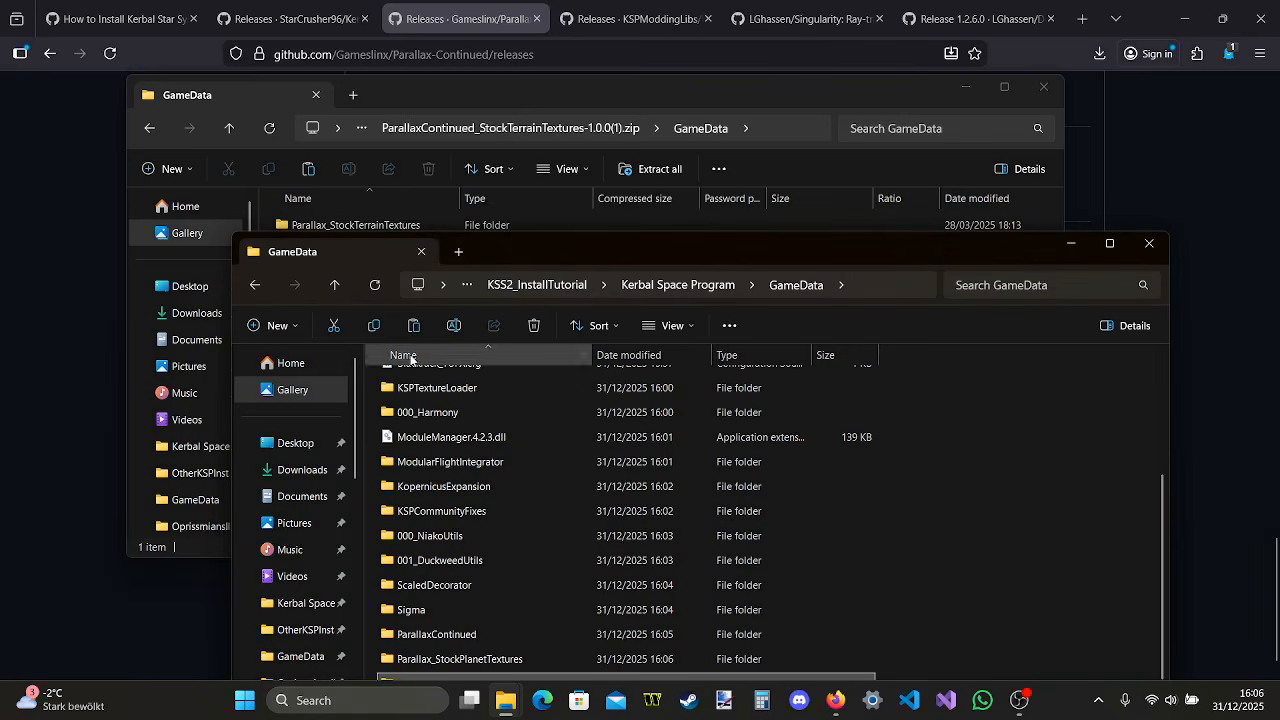
click(561, 220)
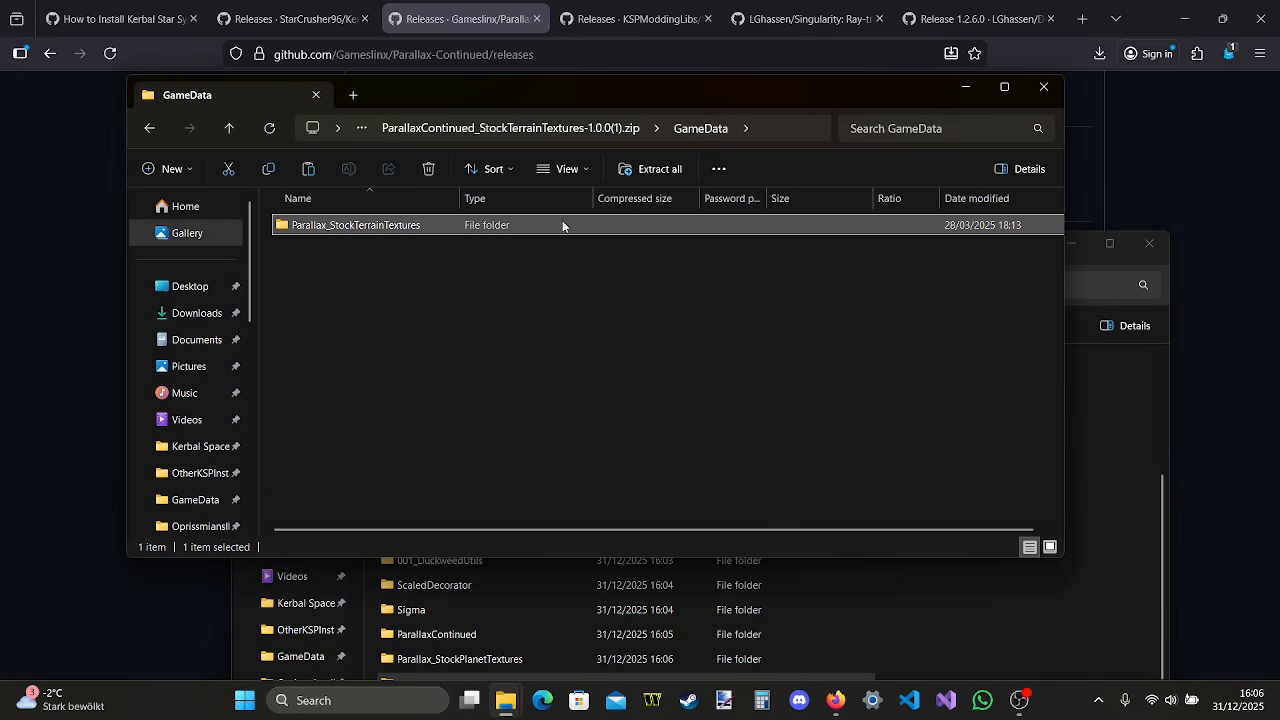
drag(562, 220, 993, 587)
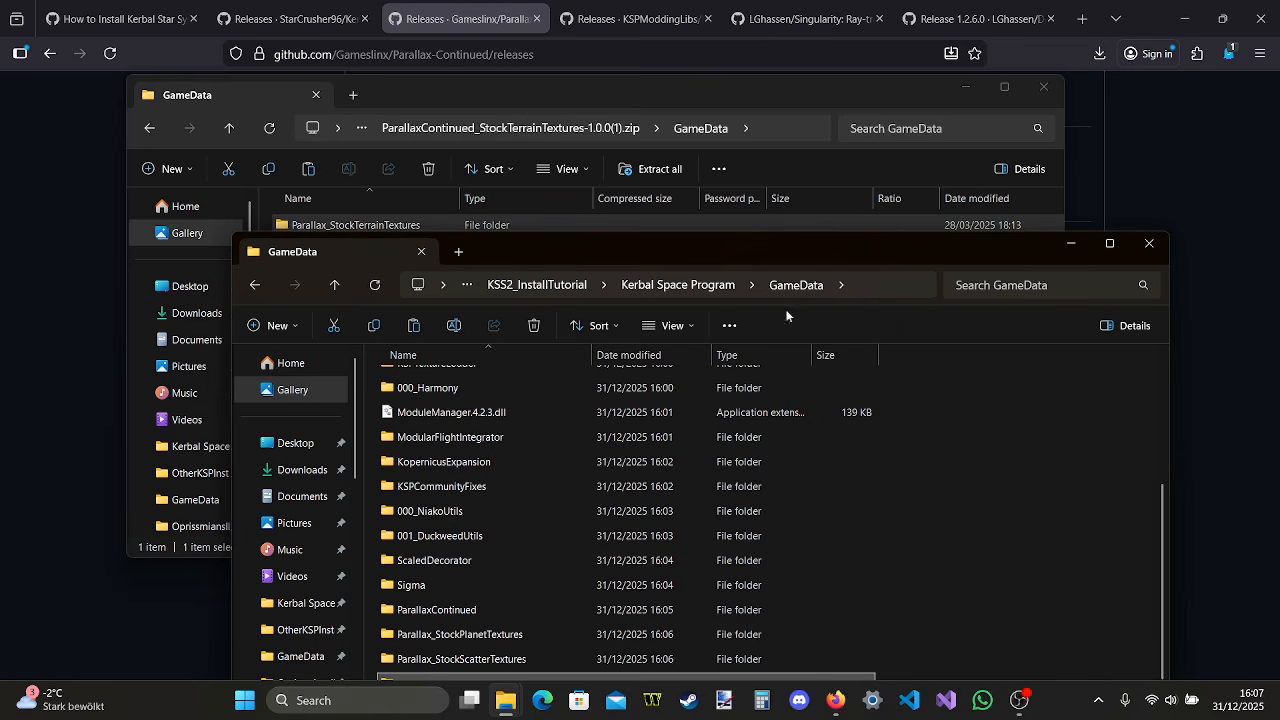
drag(832, 256, 753, 313)
click(1042, 89)
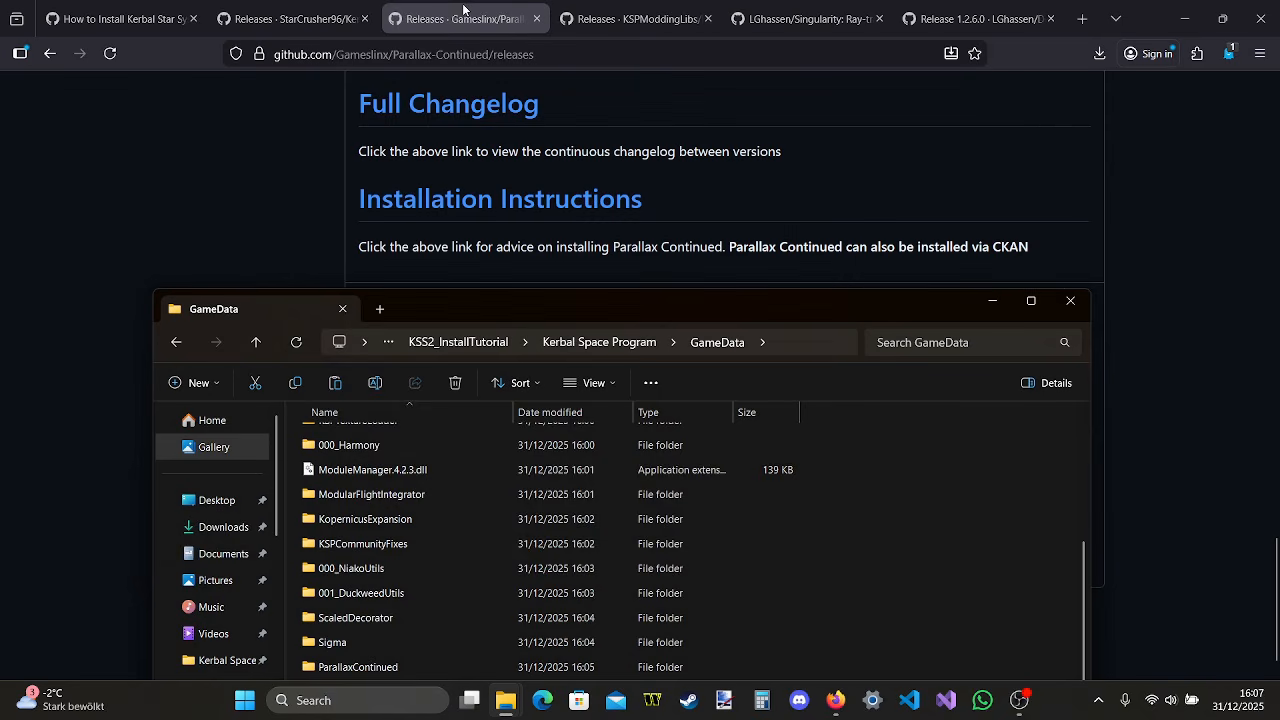
In Firefox, close the Parallax Continued page, download KSPBurst_Compiler_1.5.5.2.zip and KSPBurst_1.5.5.2.zip from the KSPBurst 1.5.5.2 release, and open the KSPBurst_1.5.5.2 archive
click(536, 19)
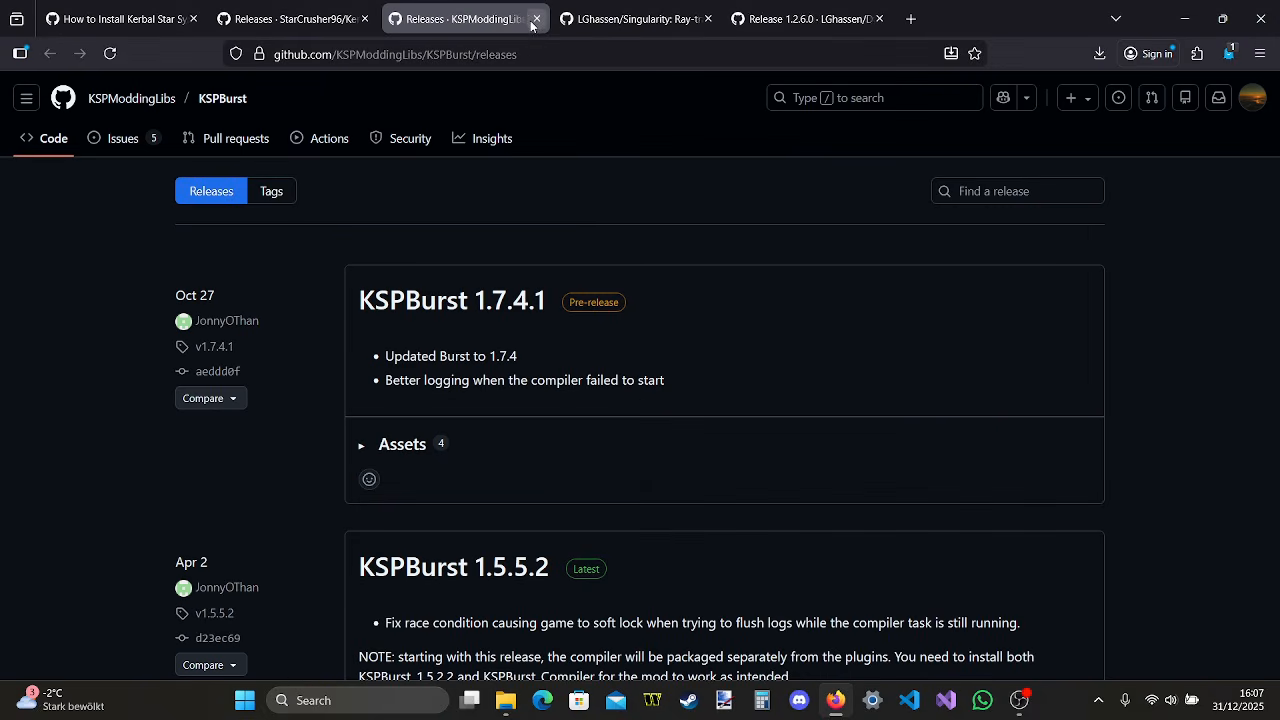
scroll(606, 230, down, 4)
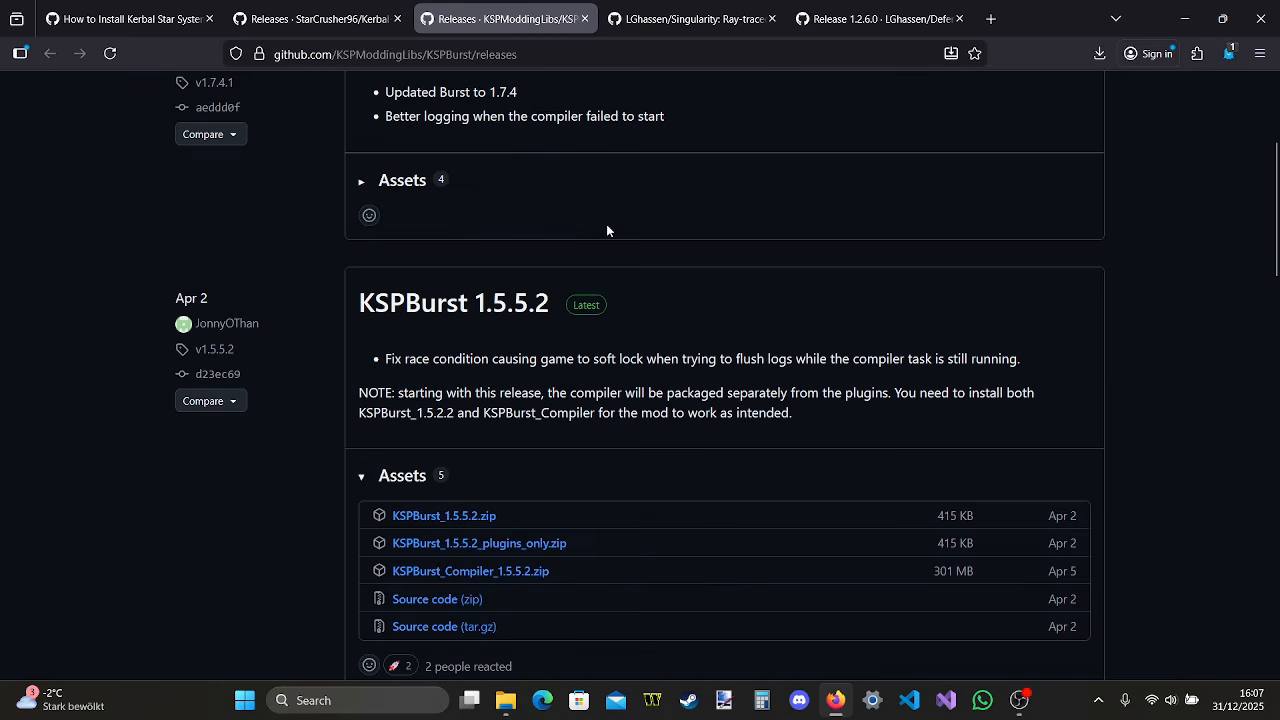
click(532, 570)
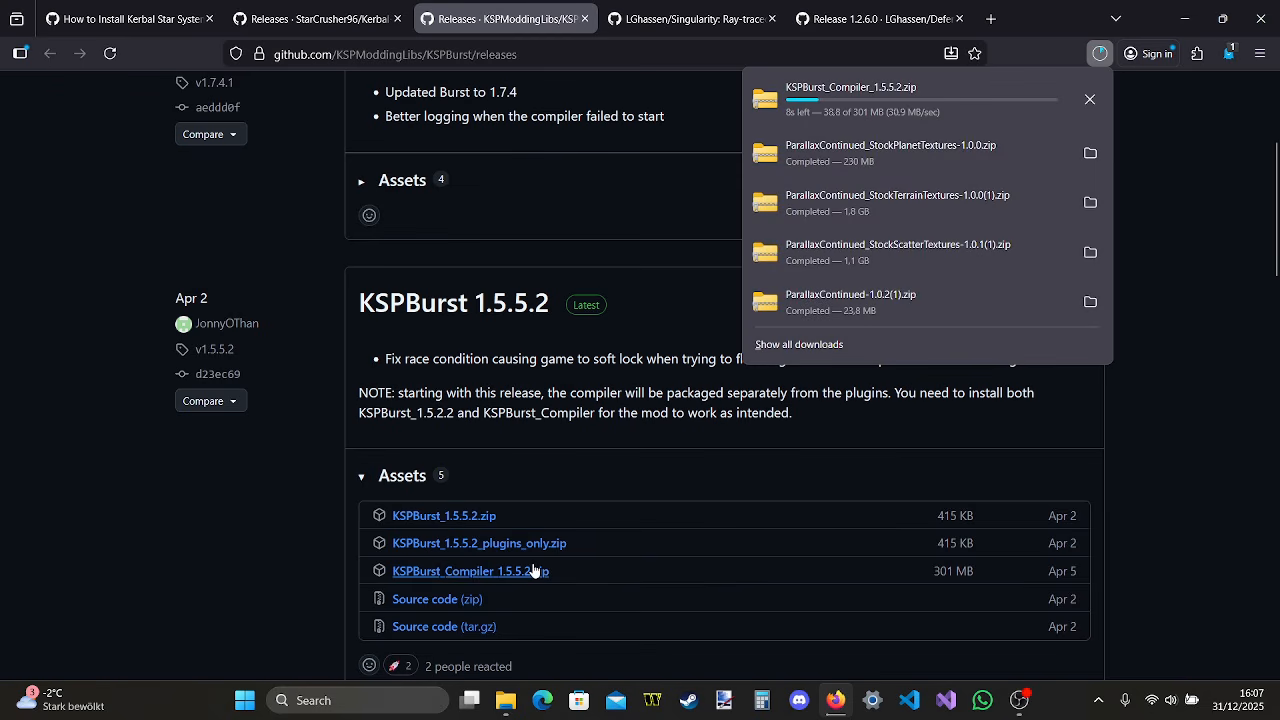
click(479, 517)
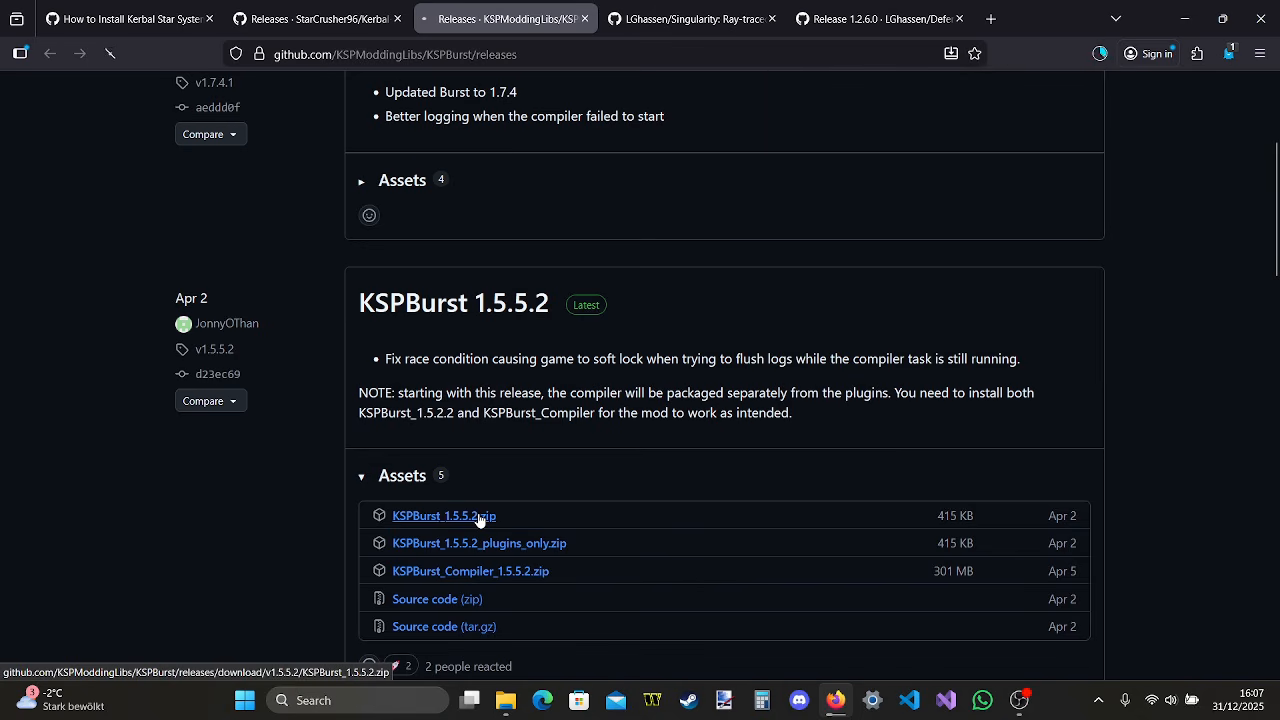
click(1093, 53)
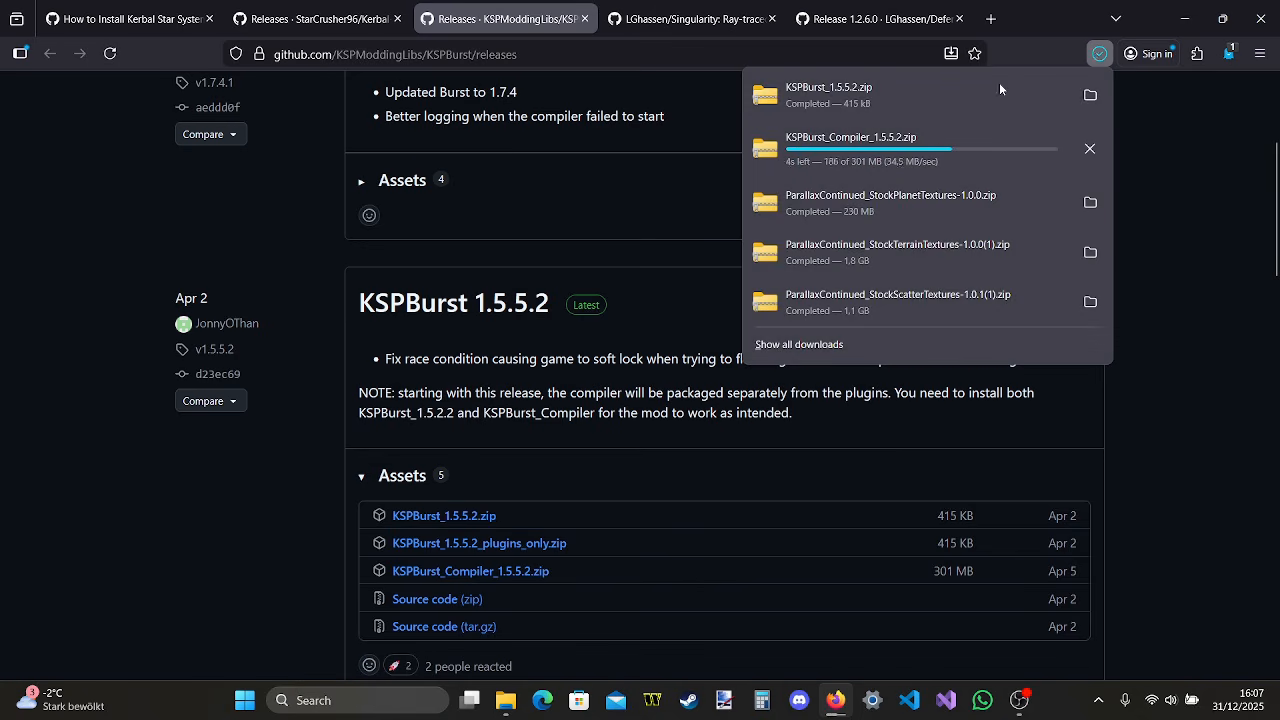
click(948, 105)
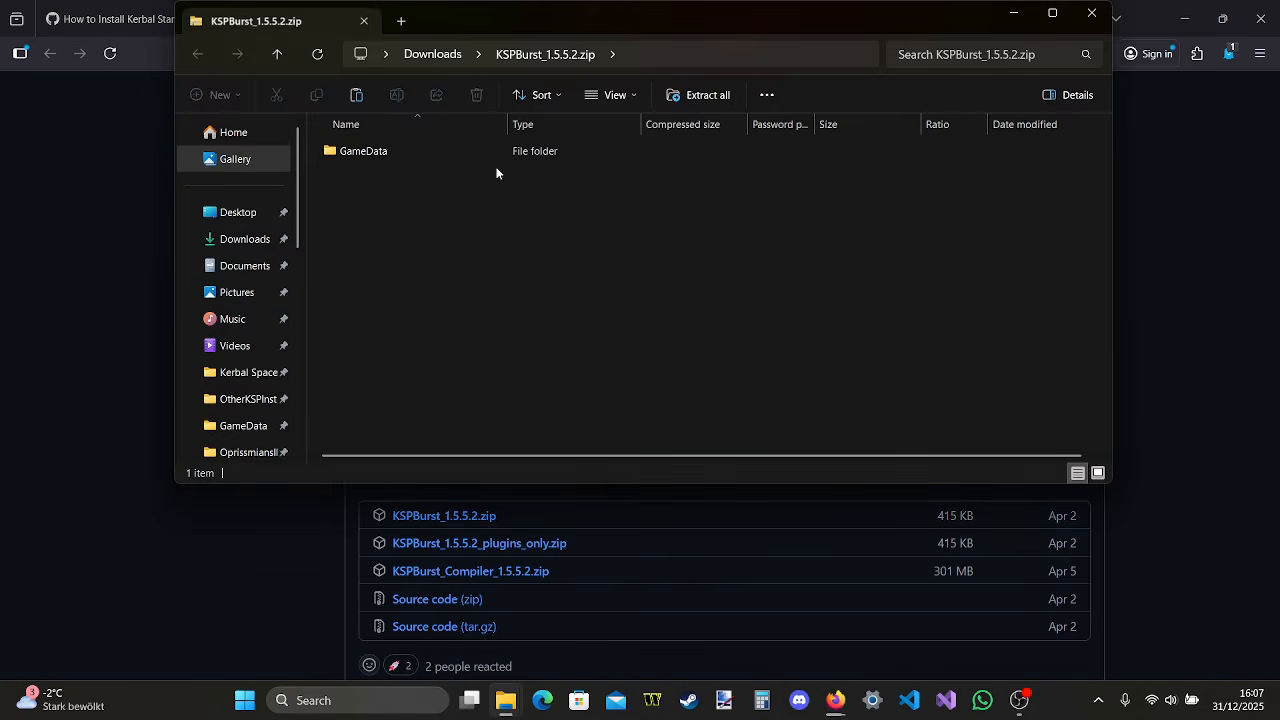
Copy the 000_KSPBurst folder from the archive's GameData folder into the install's GameData folder and close the archive window
double_click(505, 153)
mouse_move(507, 697)
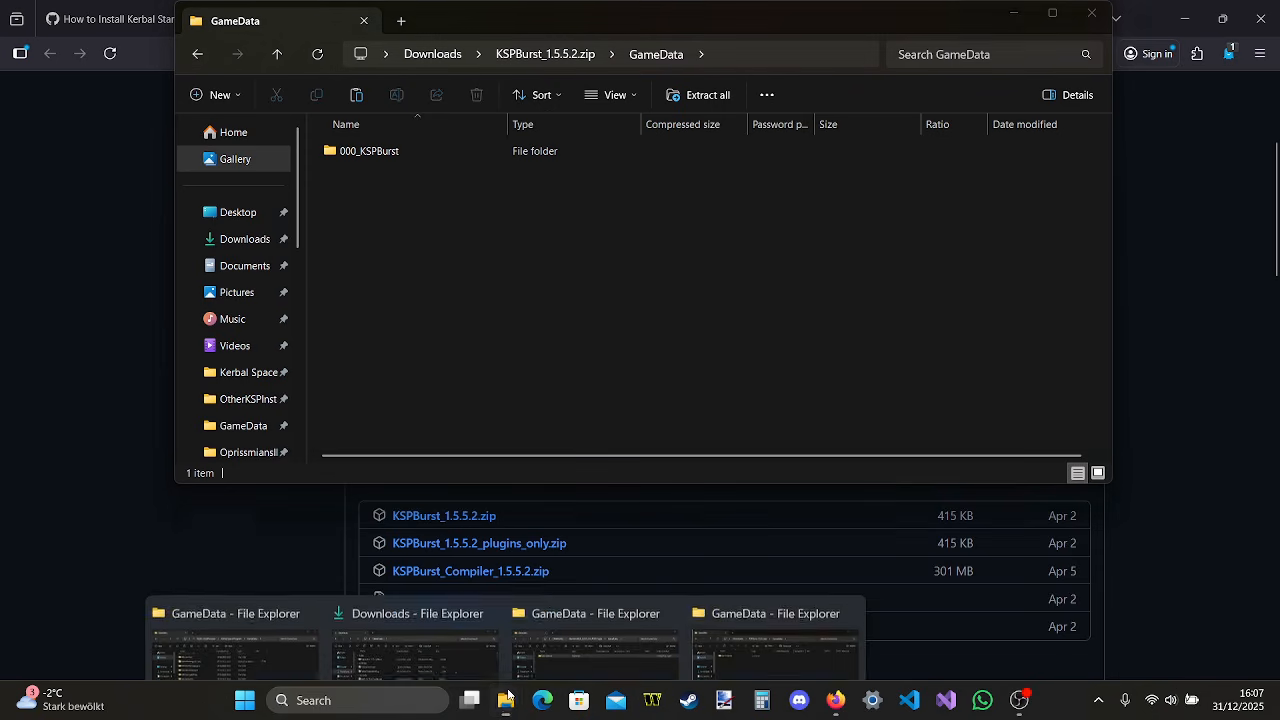
click(312, 598)
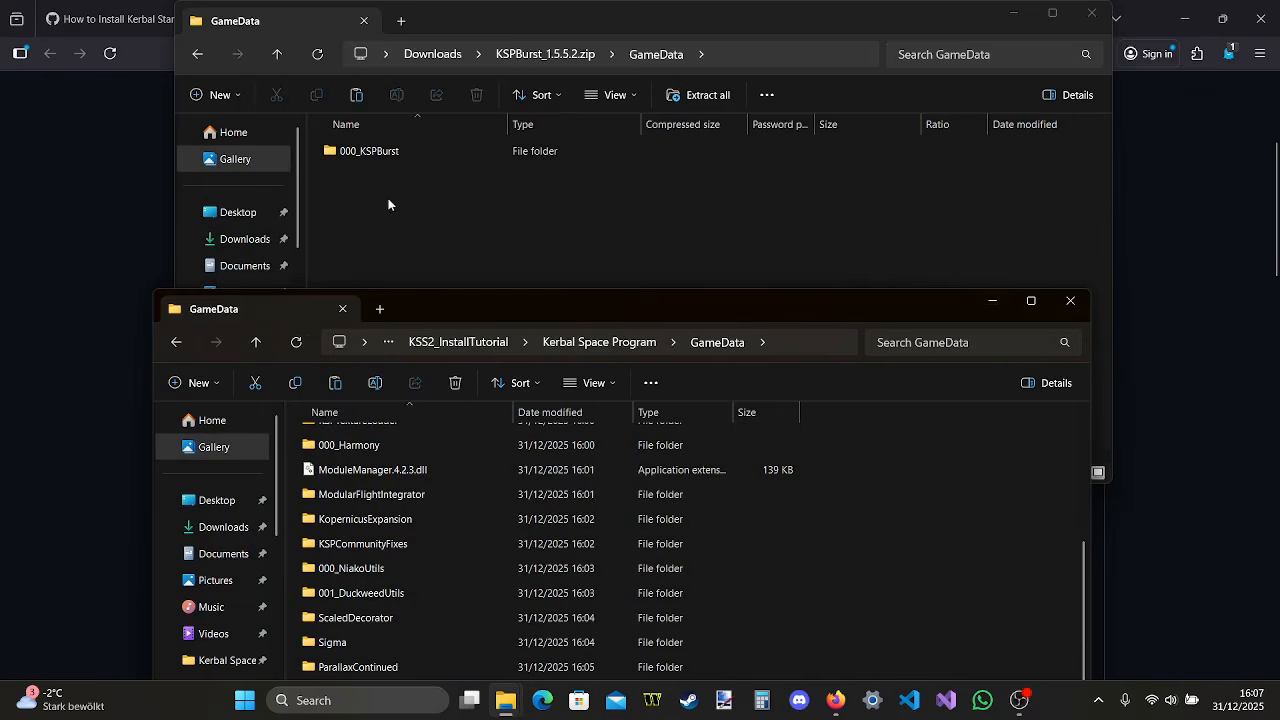
click(437, 155)
drag(496, 154, 930, 532)
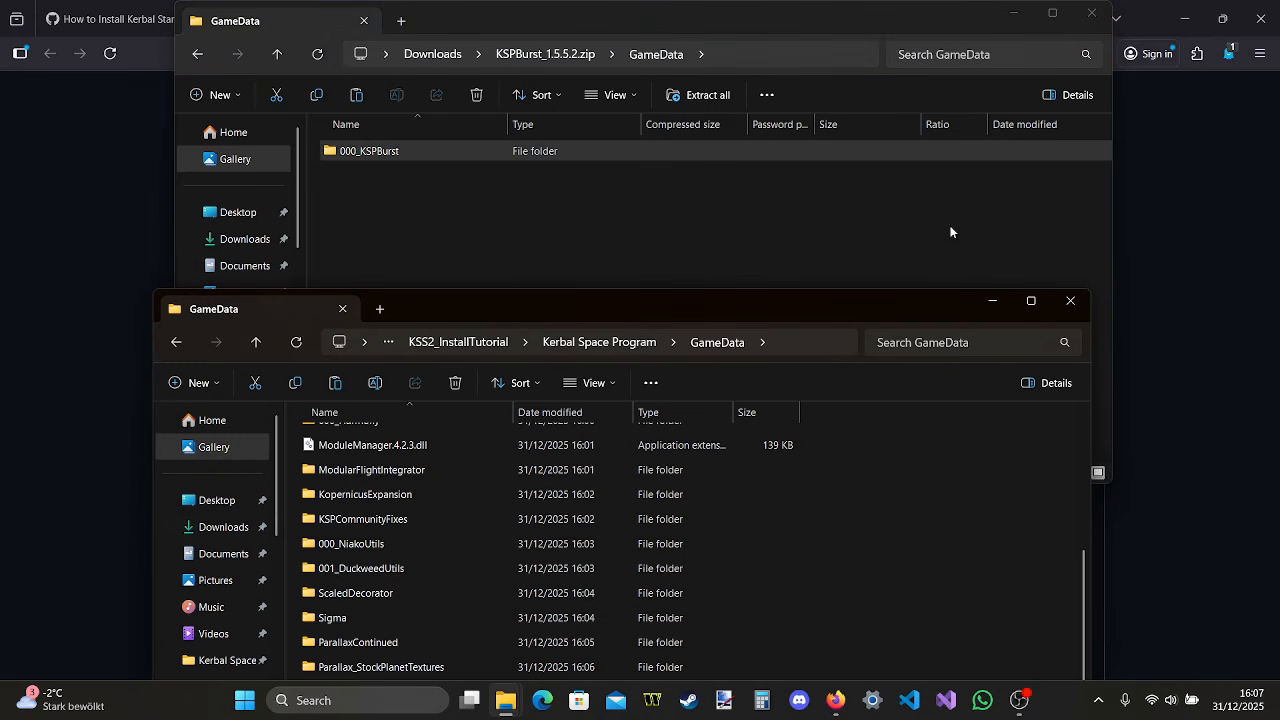
click(1095, 22)
click(1099, 53)
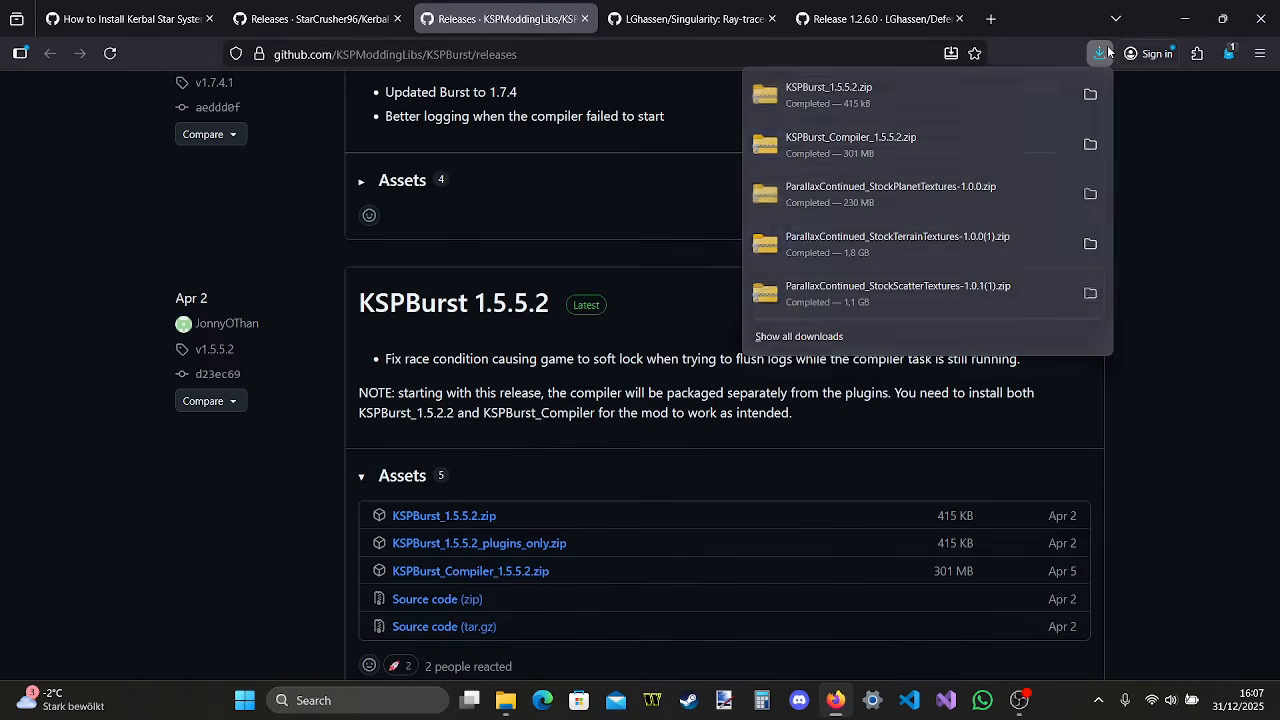
click(925, 135)
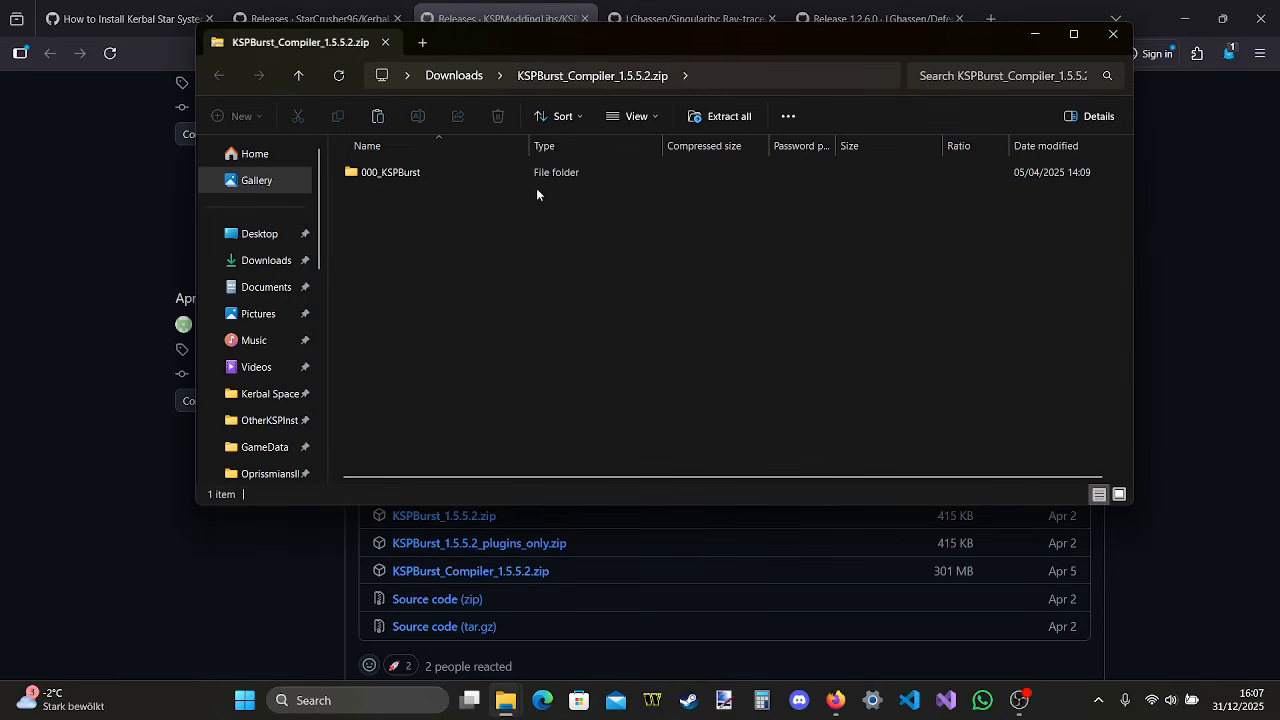
double_click(535, 179)
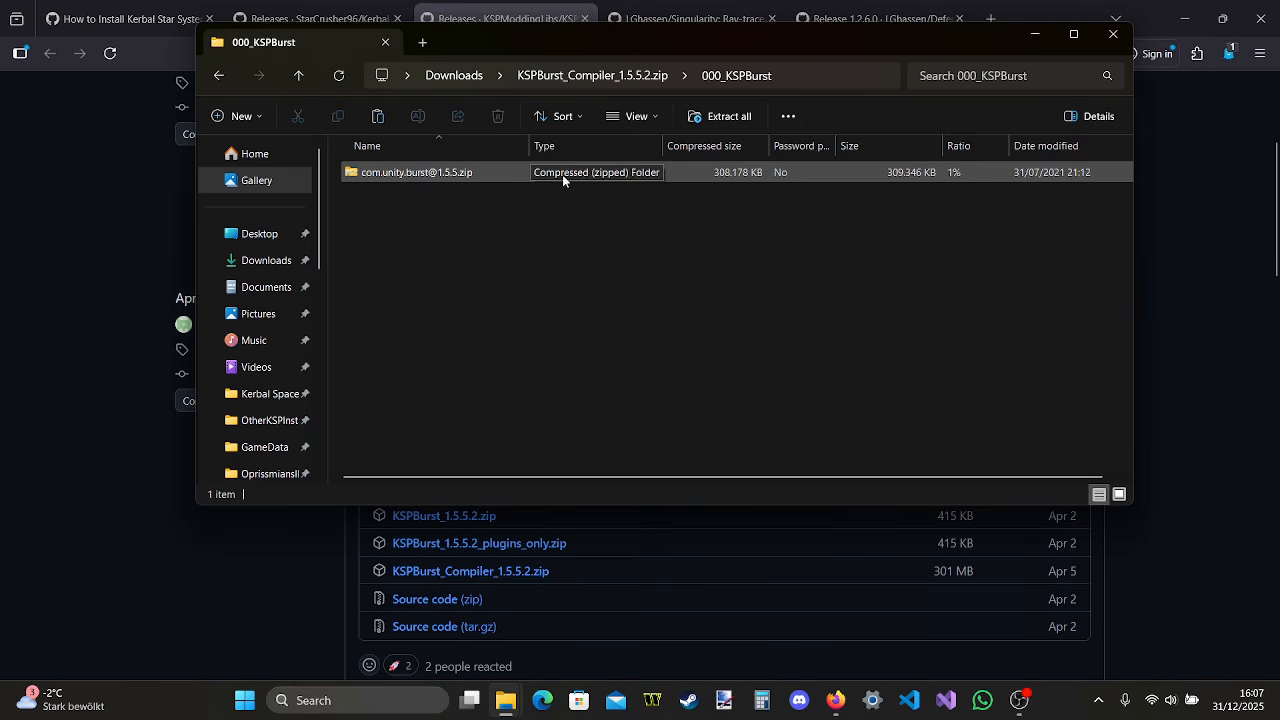
click(460, 172)
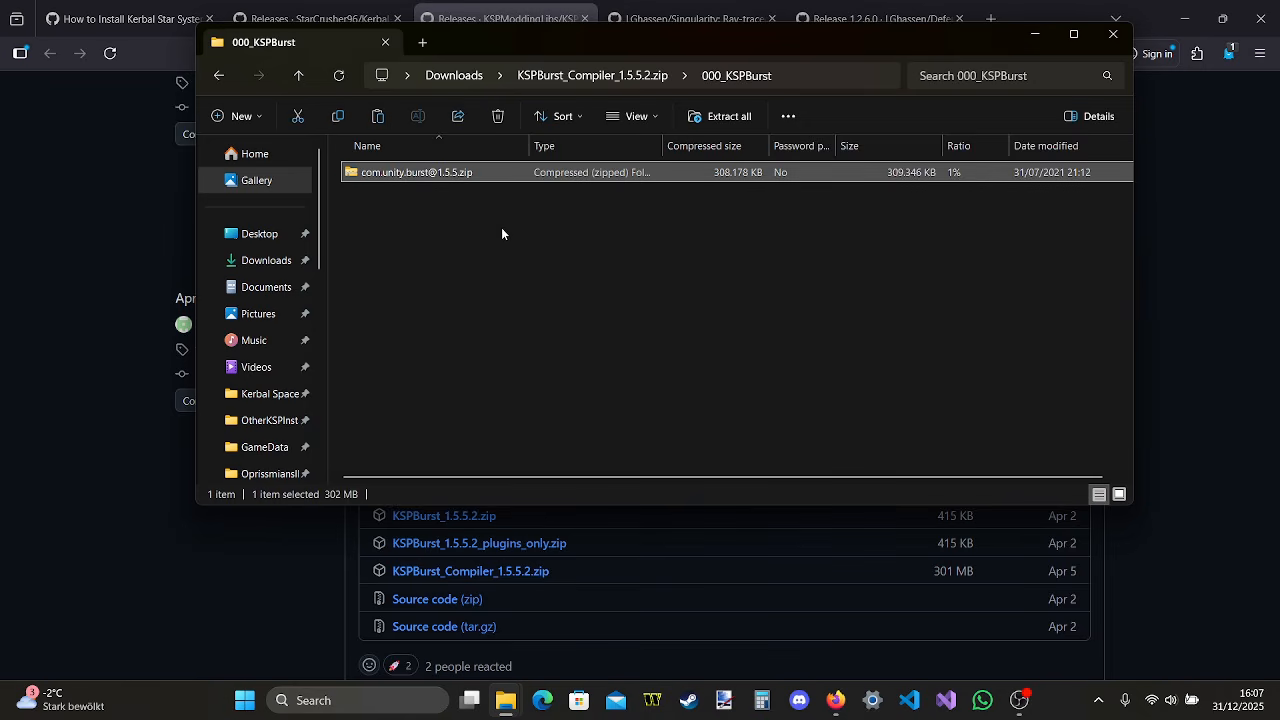
click(555, 260)
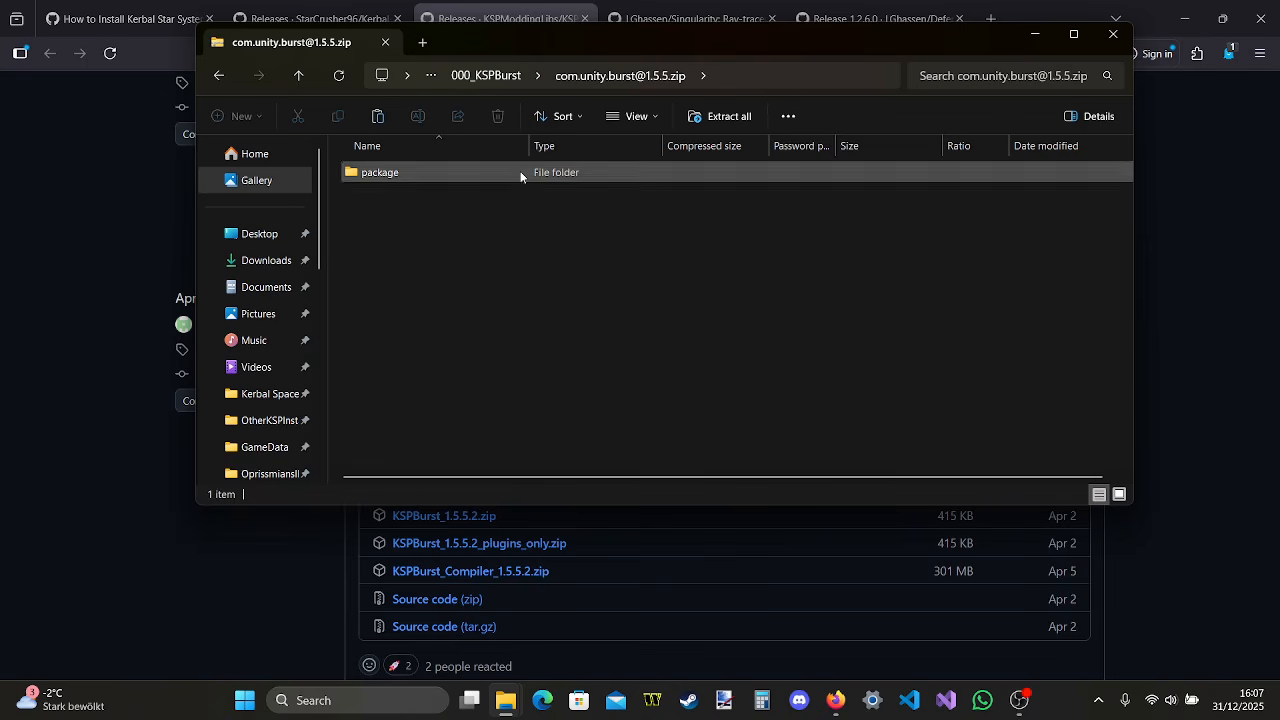
double_click(520, 171)
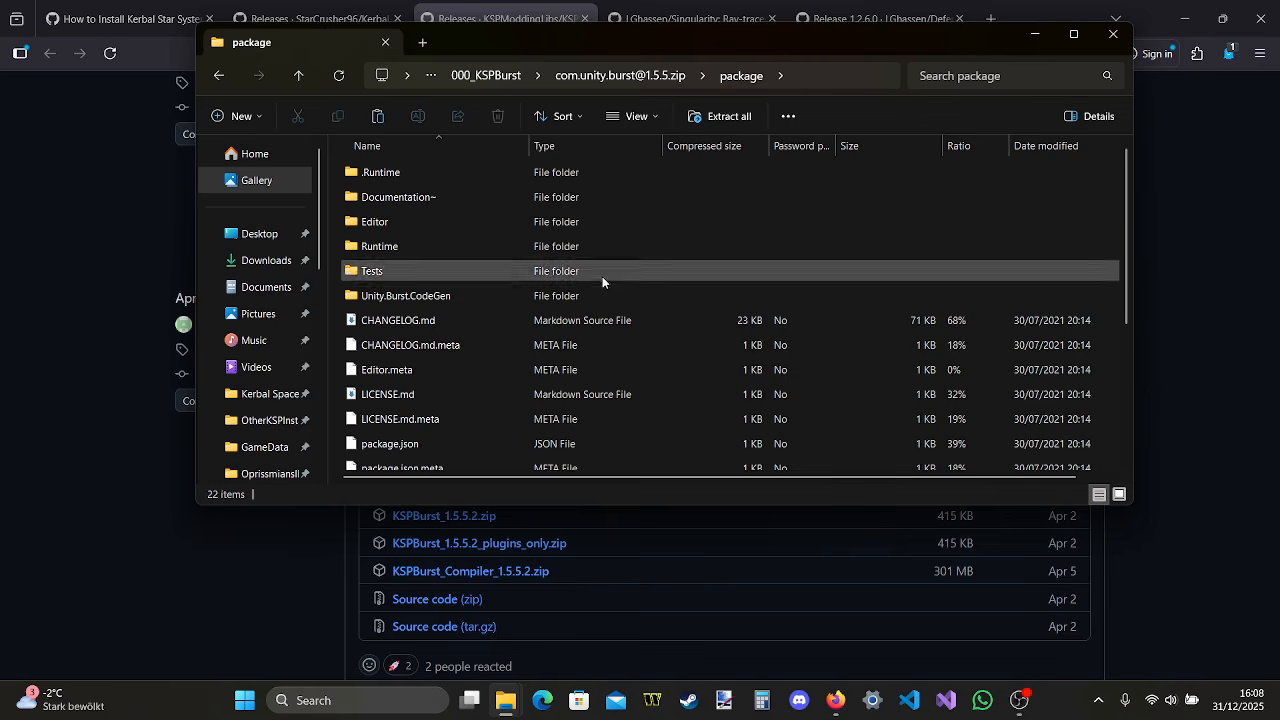
scroll(602, 276, down, 3)
scroll(602, 283, up, 3)
click(229, 76)
click(229, 76)
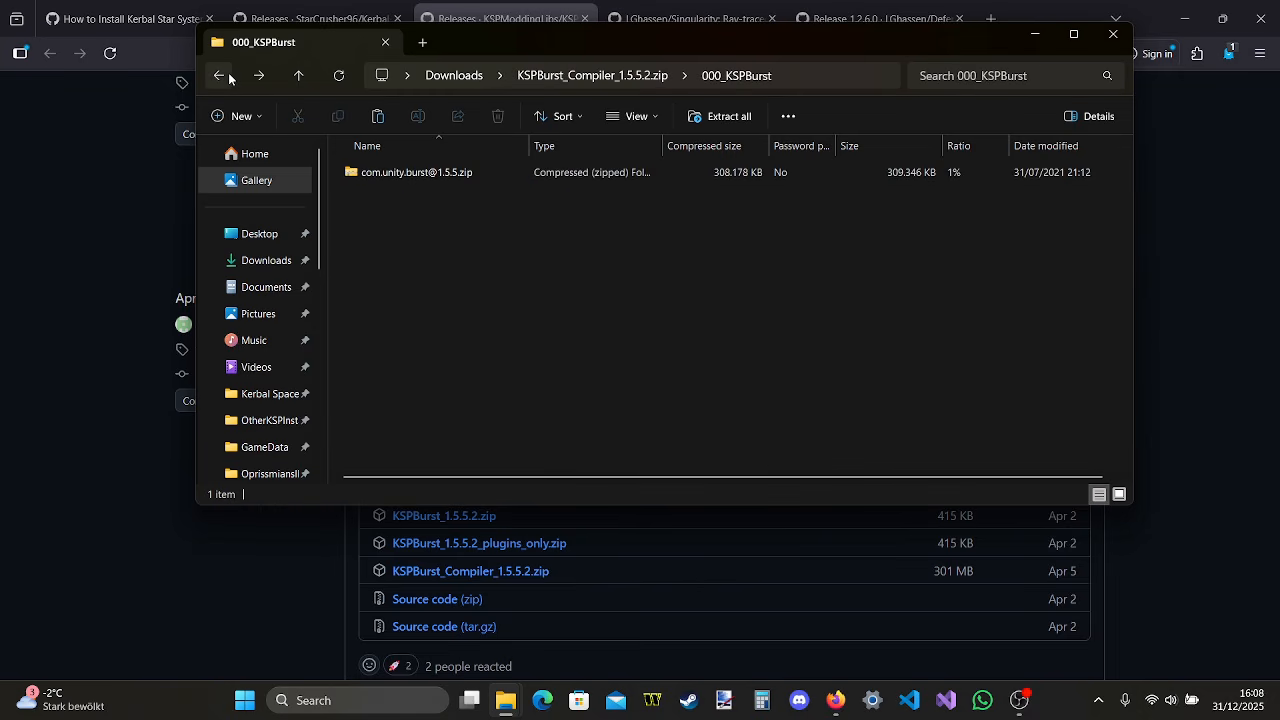
click(503, 168)
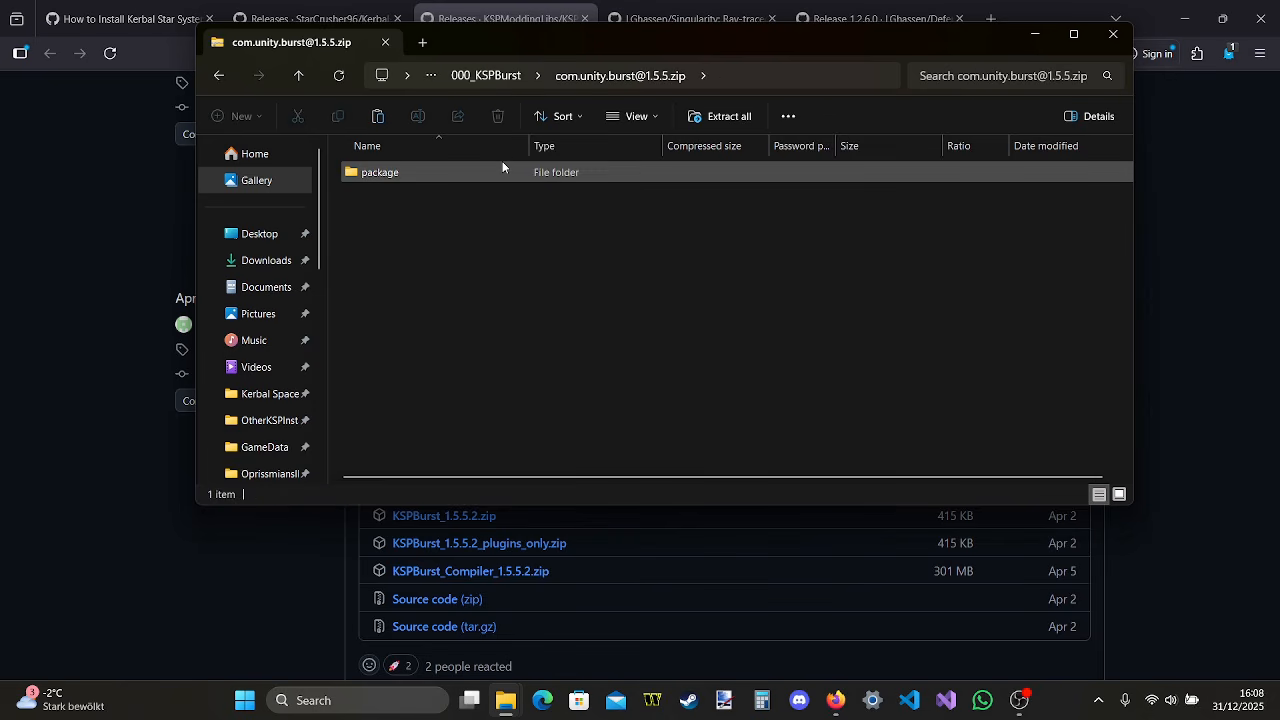
double_click(514, 169)
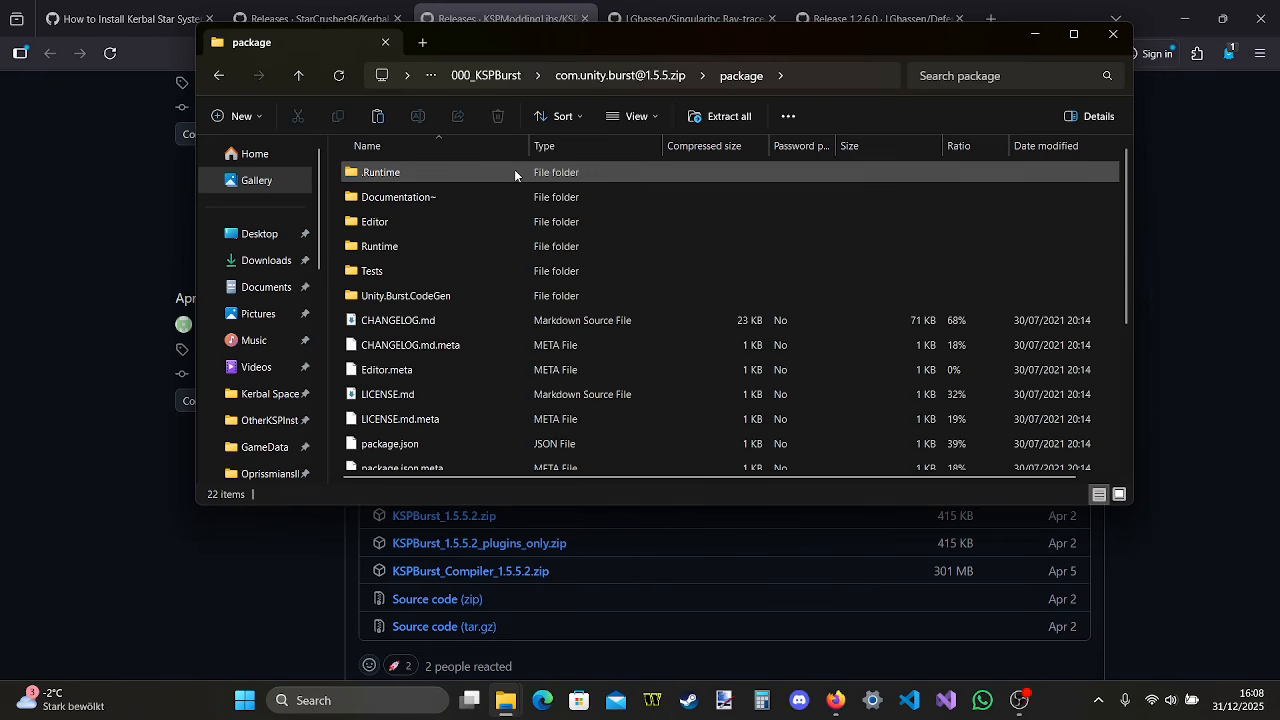
scroll(515, 175, down, 3)
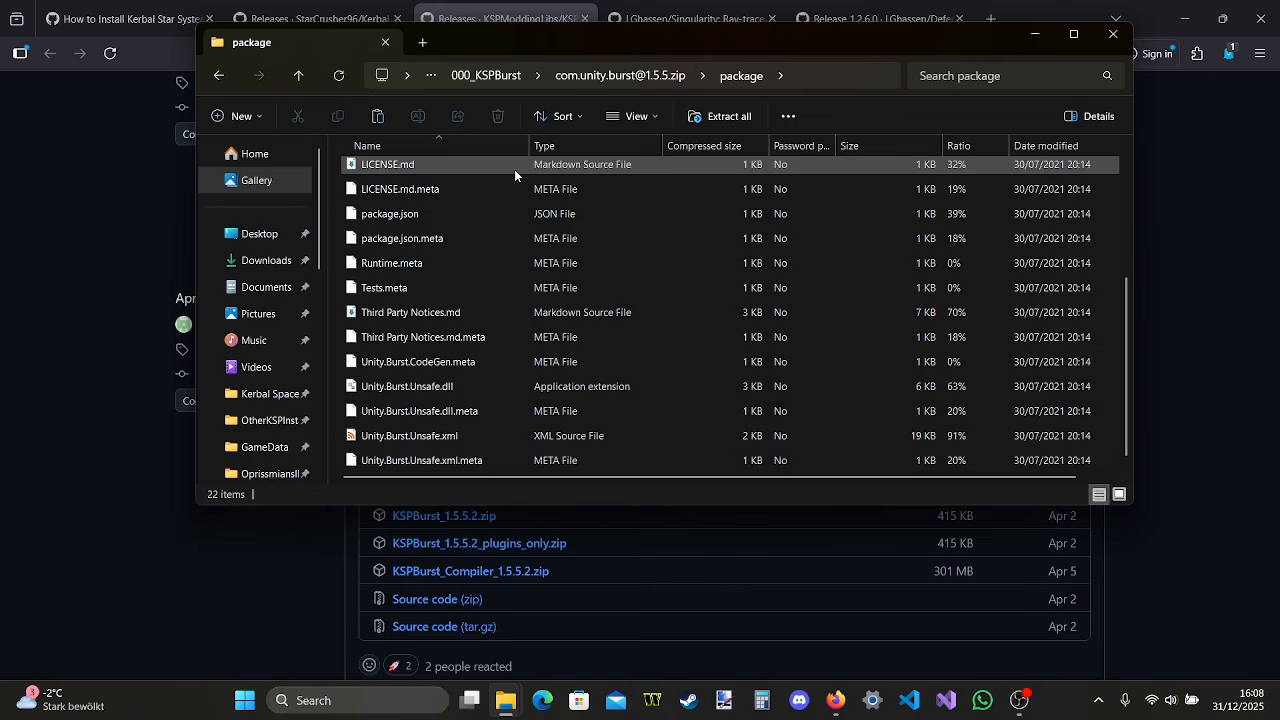
scroll(514, 169, up, 3)
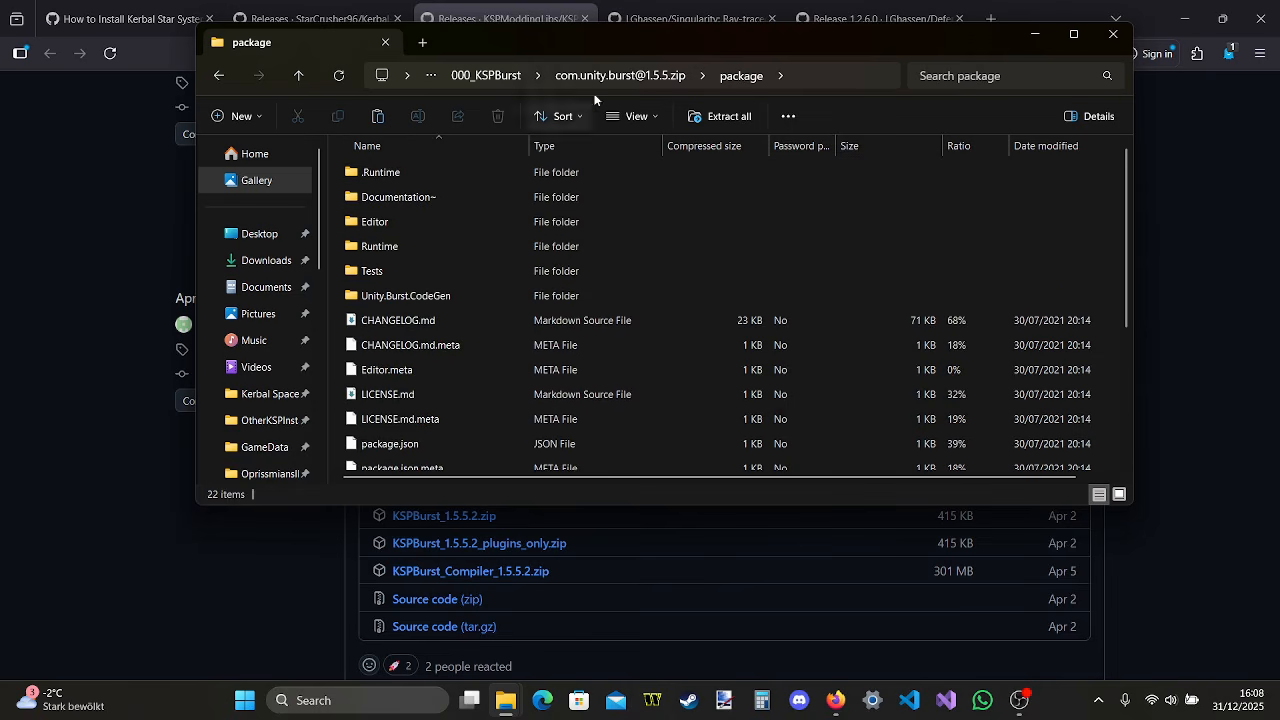
click(628, 80)
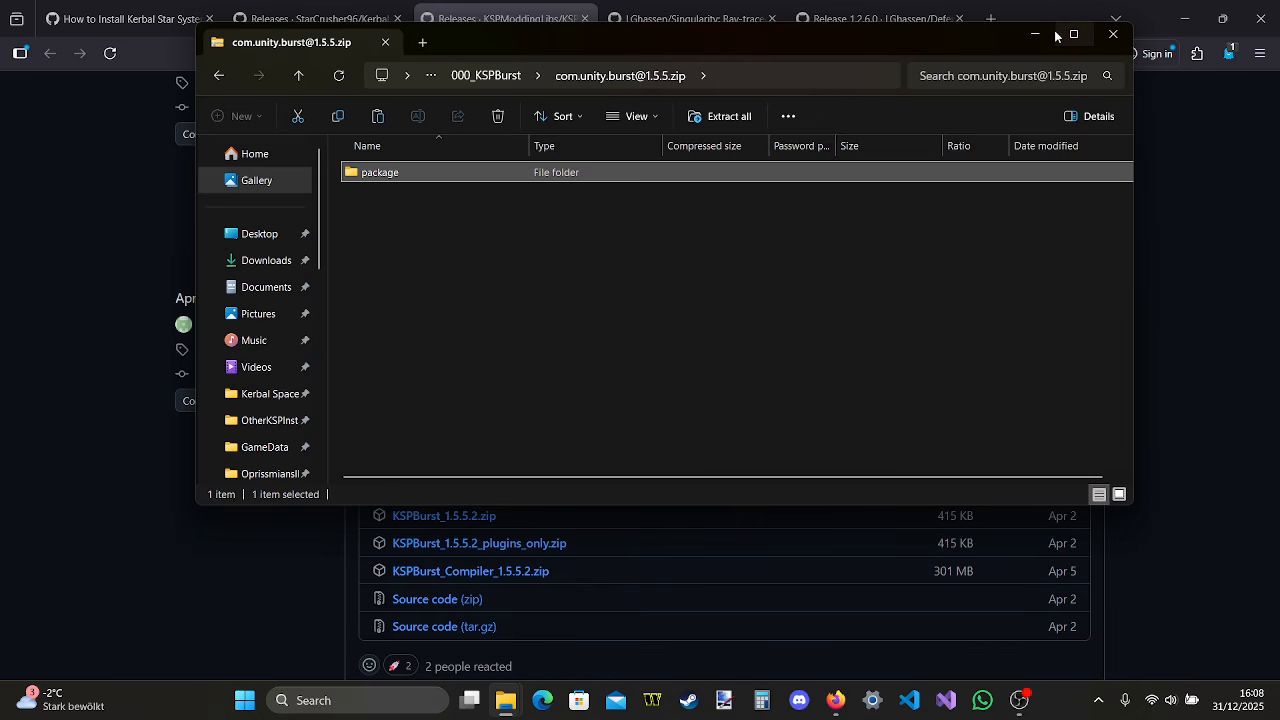
mouse_move(1055, 36)
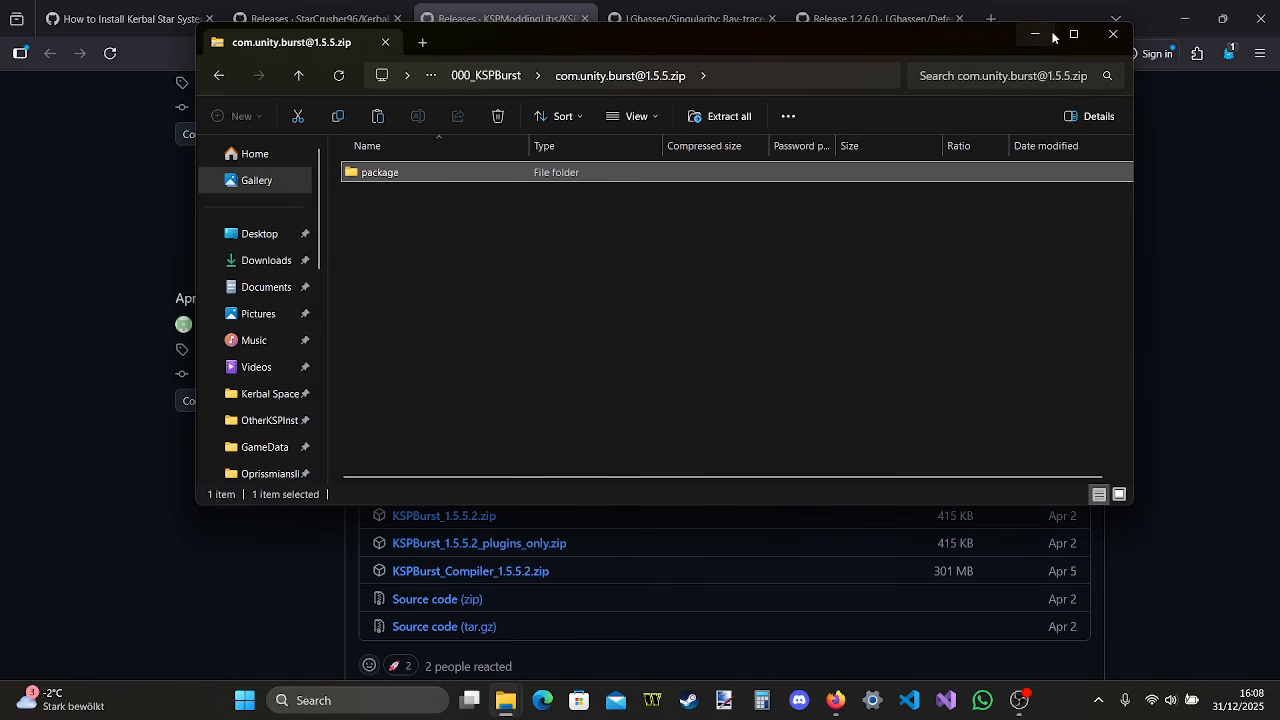
click(1050, 36)
Open the KSPBurst repository's main page, read the README's Installation section and close the page
scroll(393, 245, up, 3)
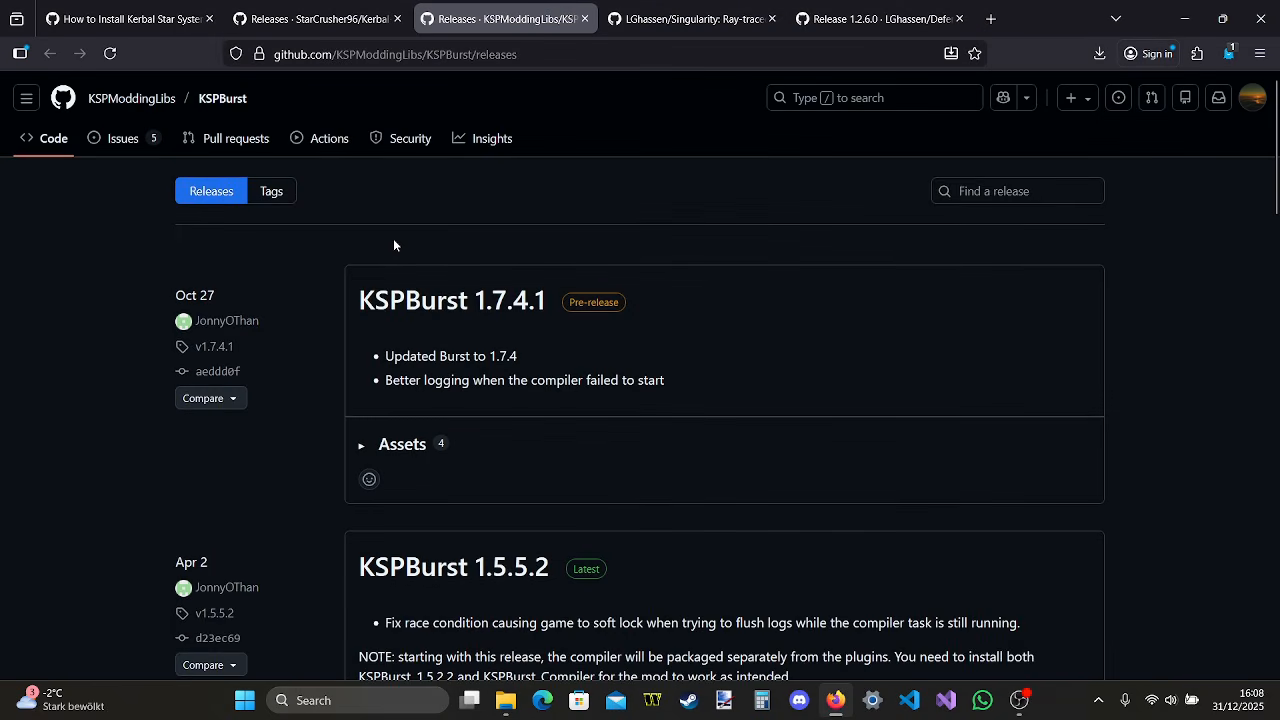
click(54, 152)
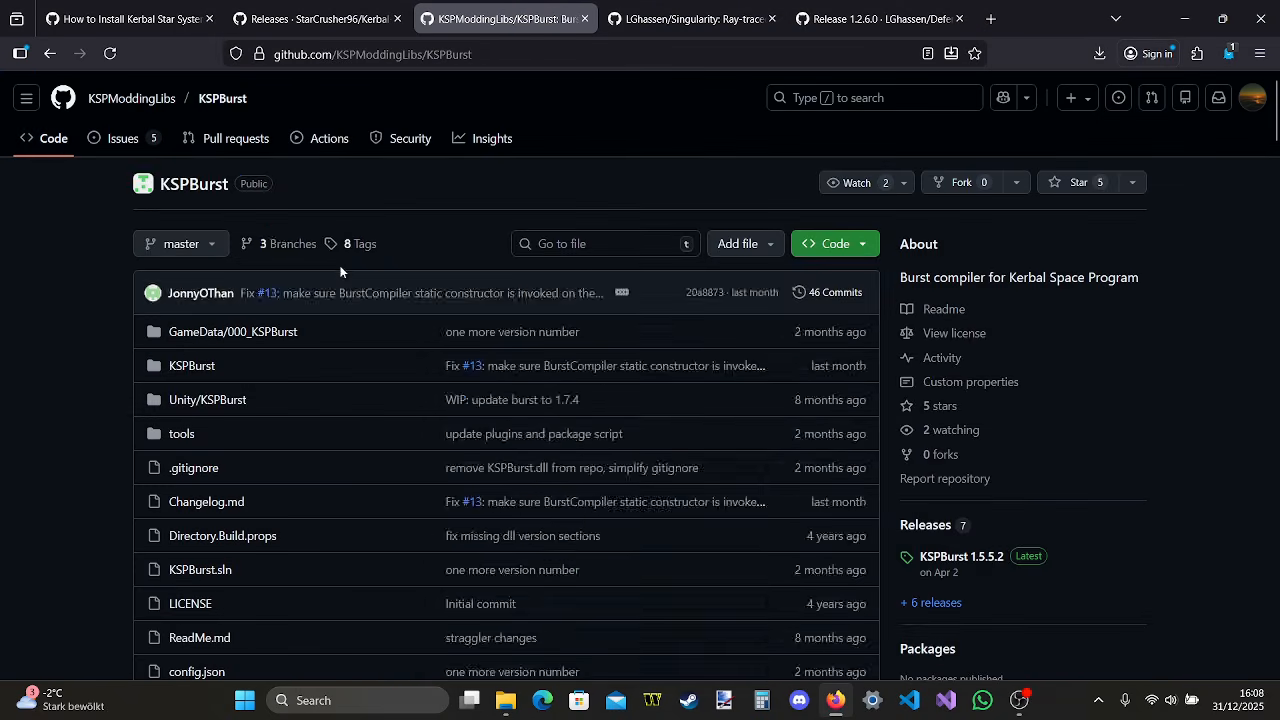
scroll(340, 271, down, 15)
scroll(340, 265, up, 3)
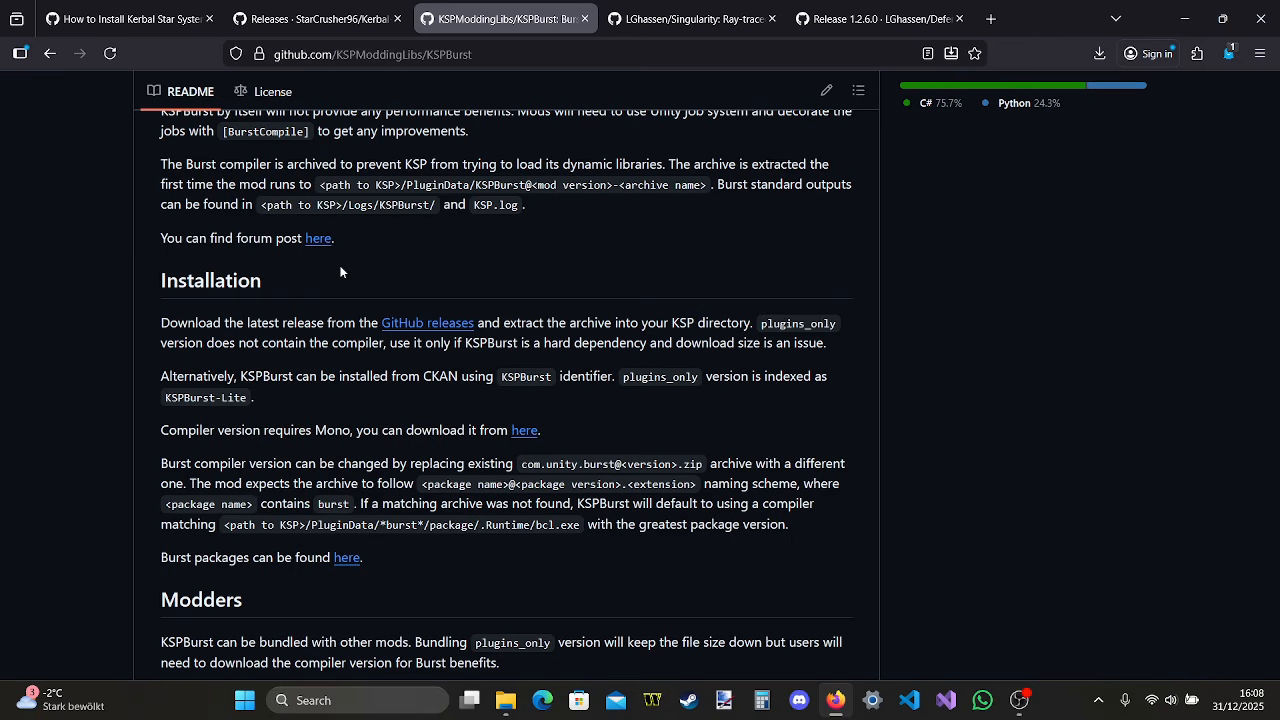
scroll(340, 272, up, 15)
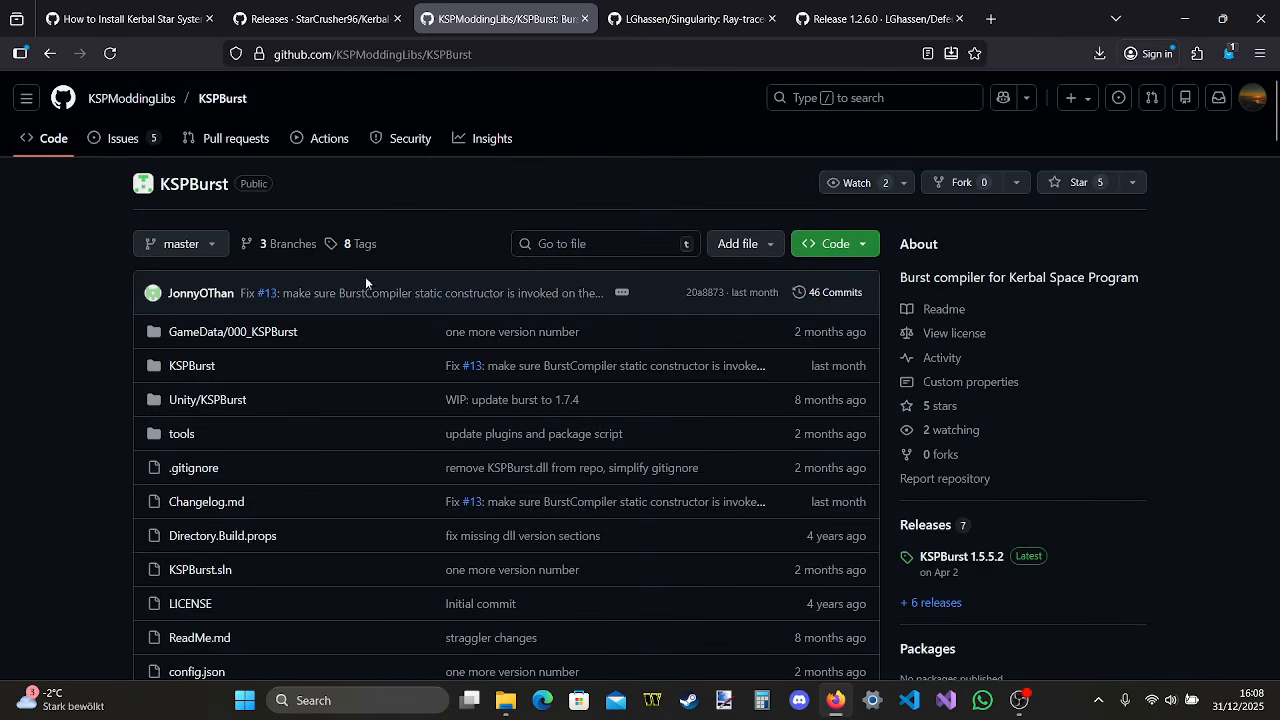
click(585, 19)
Open the Singularity repository's releases and download Singularity.0.9.zip from the 0.9 release
scroll(646, 289, down, 5)
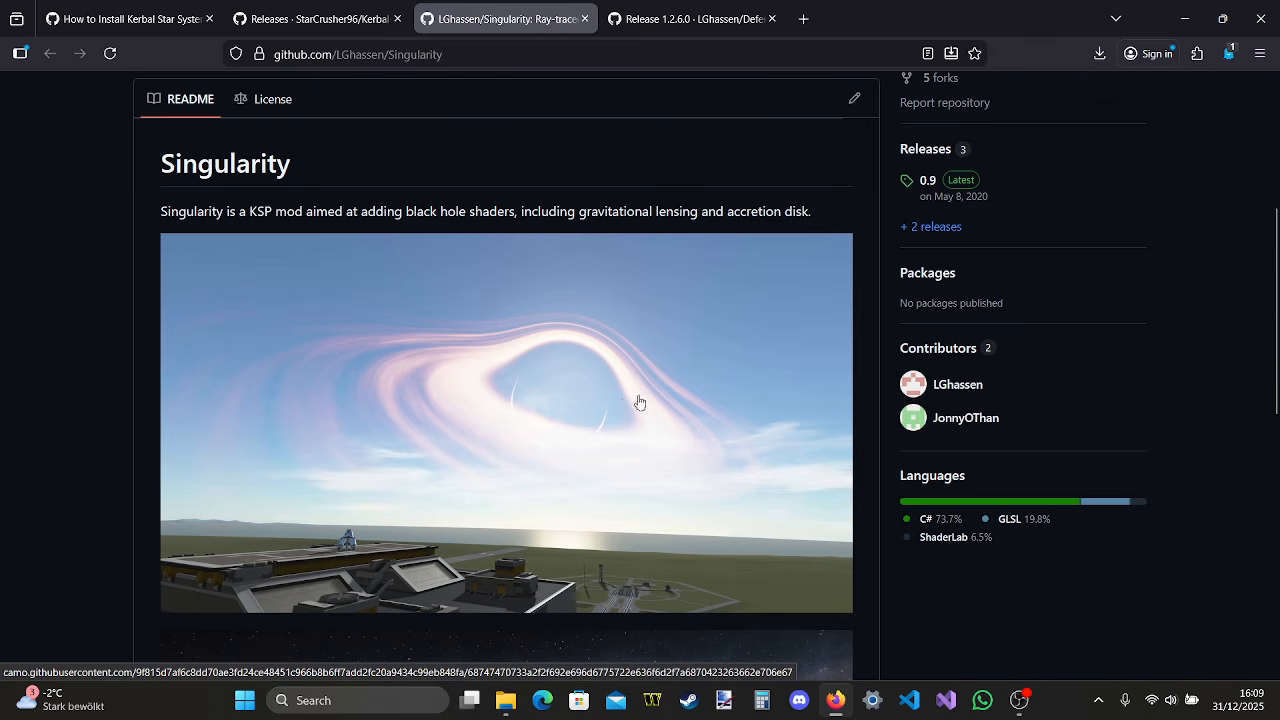
scroll(640, 402, down, 2)
scroll(642, 400, up, 7)
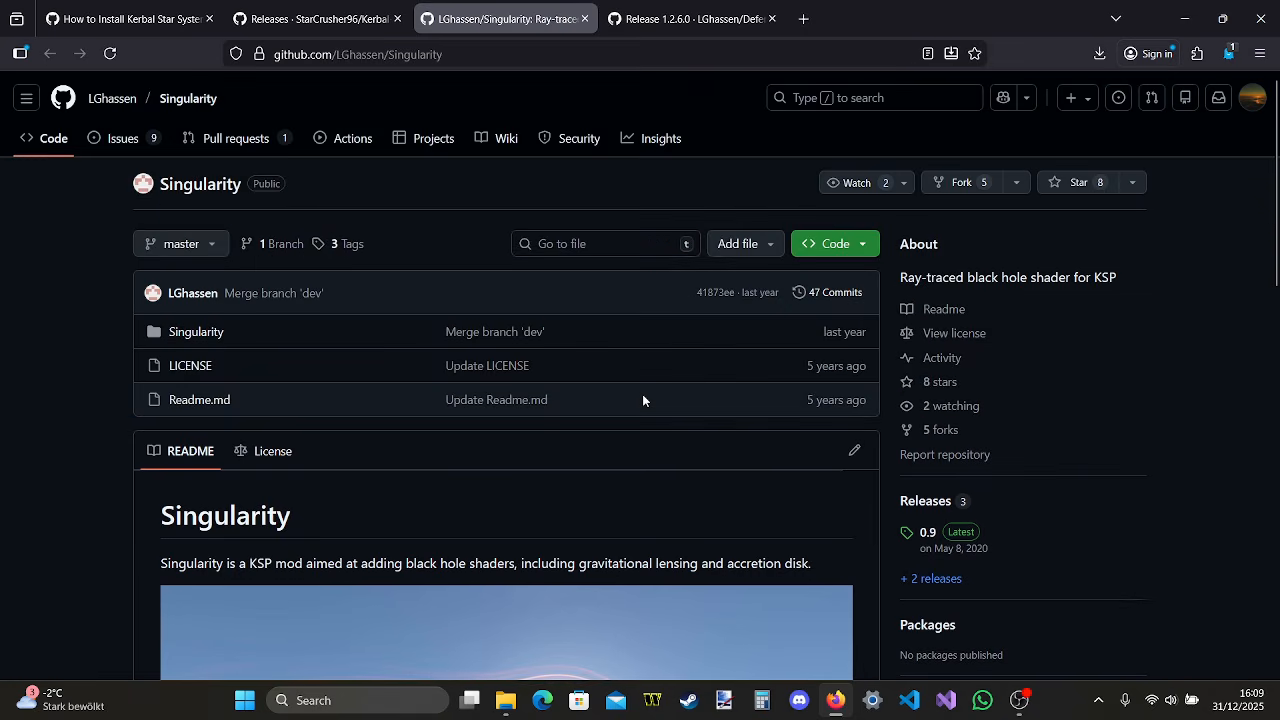
click(944, 506)
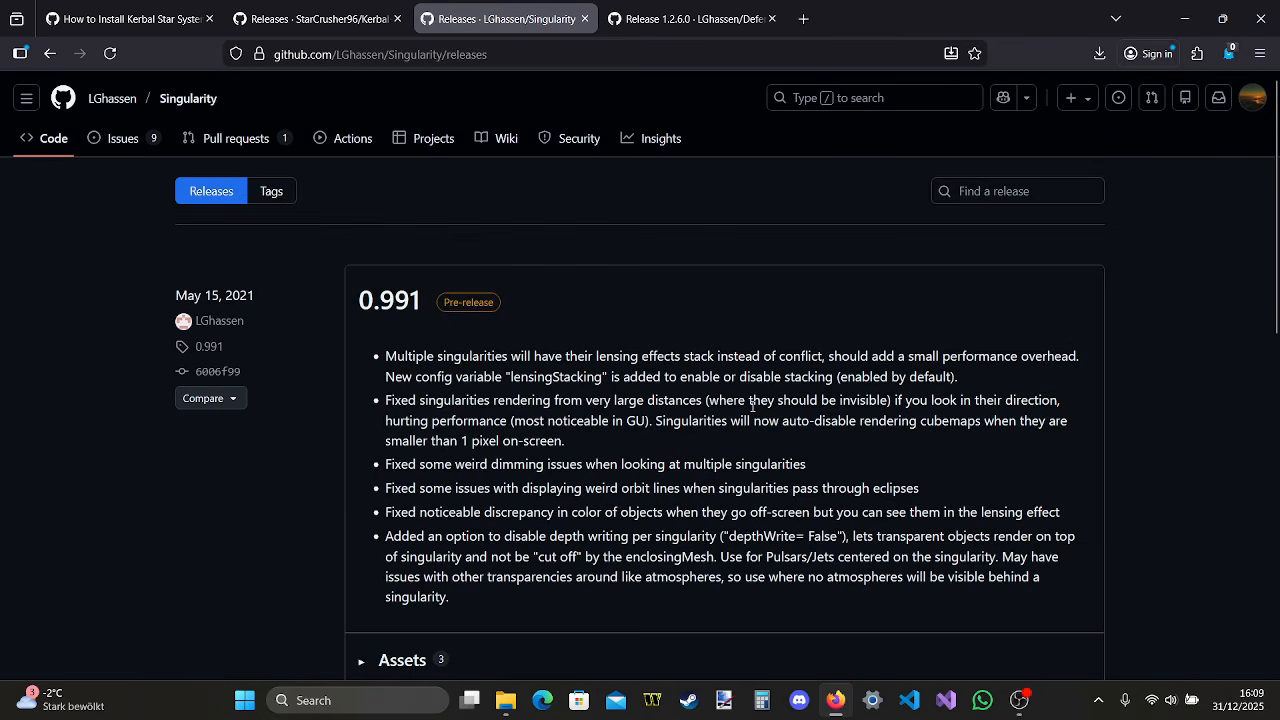
scroll(752, 405, down, 4)
scroll(751, 405, down, 3)
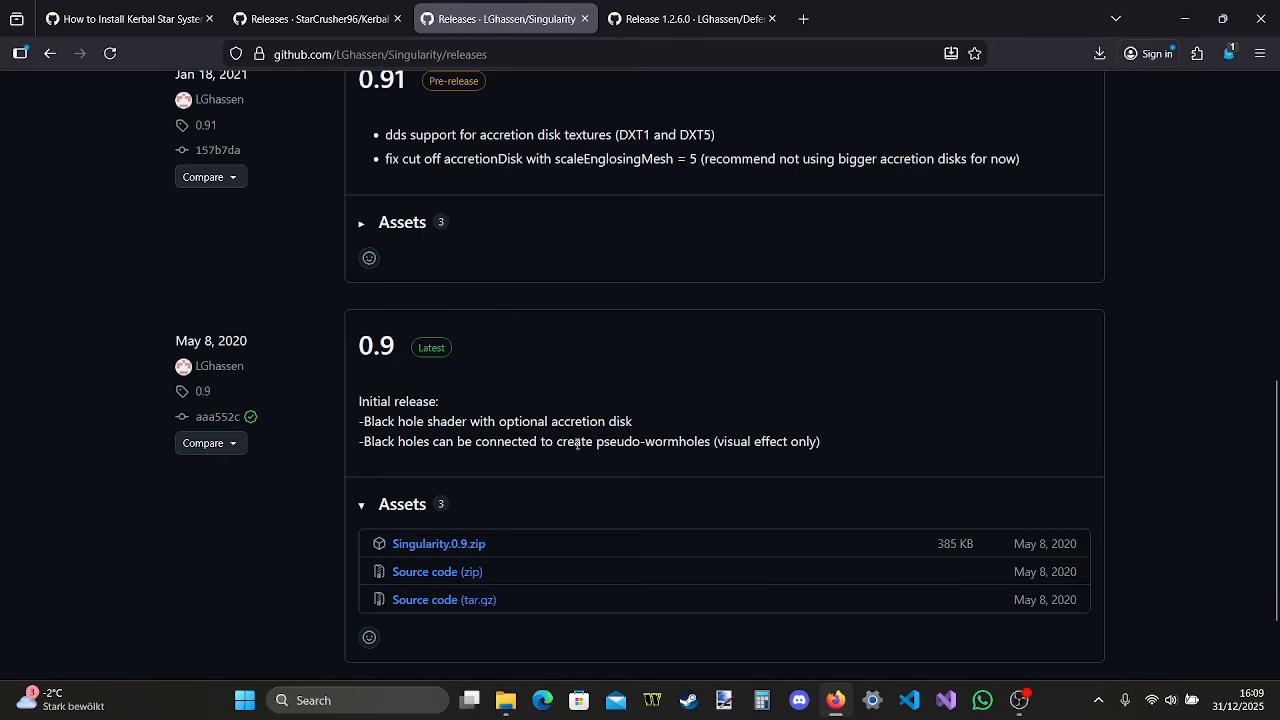
click(481, 541)
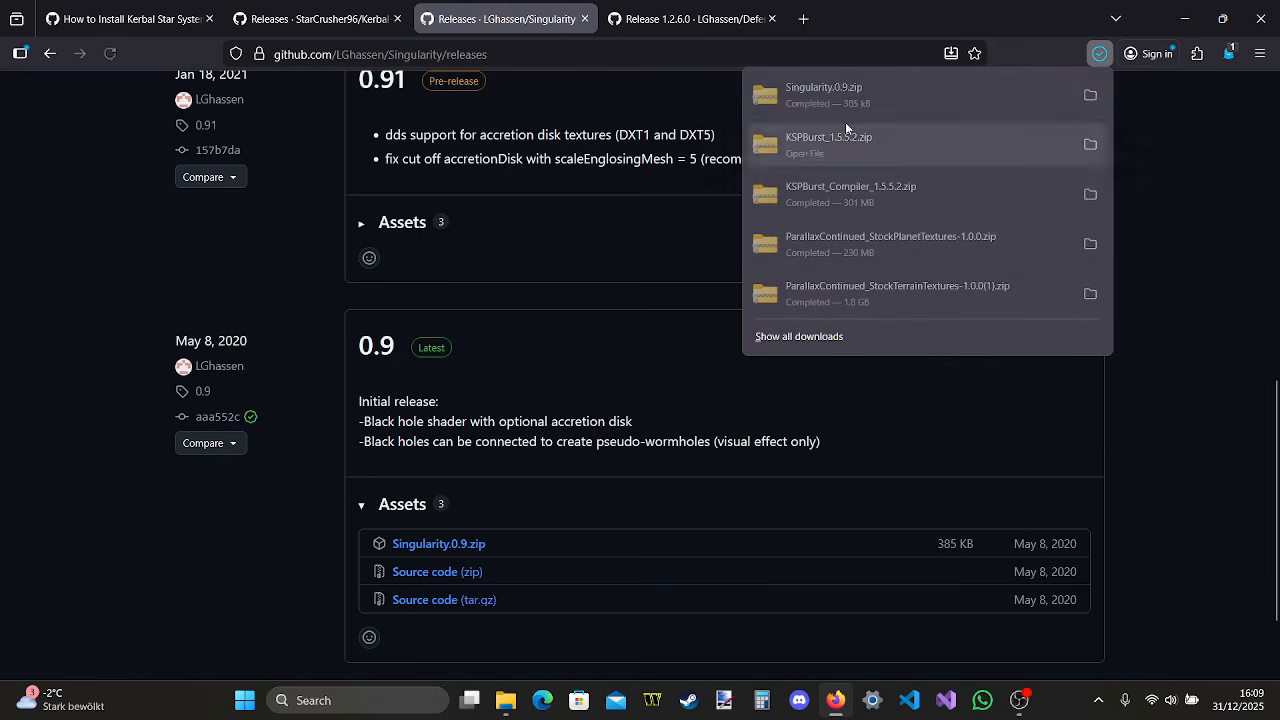
Open the Singularity.0.9 archive, copy its Singularity folder into the install's GameData folder, and close the archive window and the Singularity page
click(898, 99)
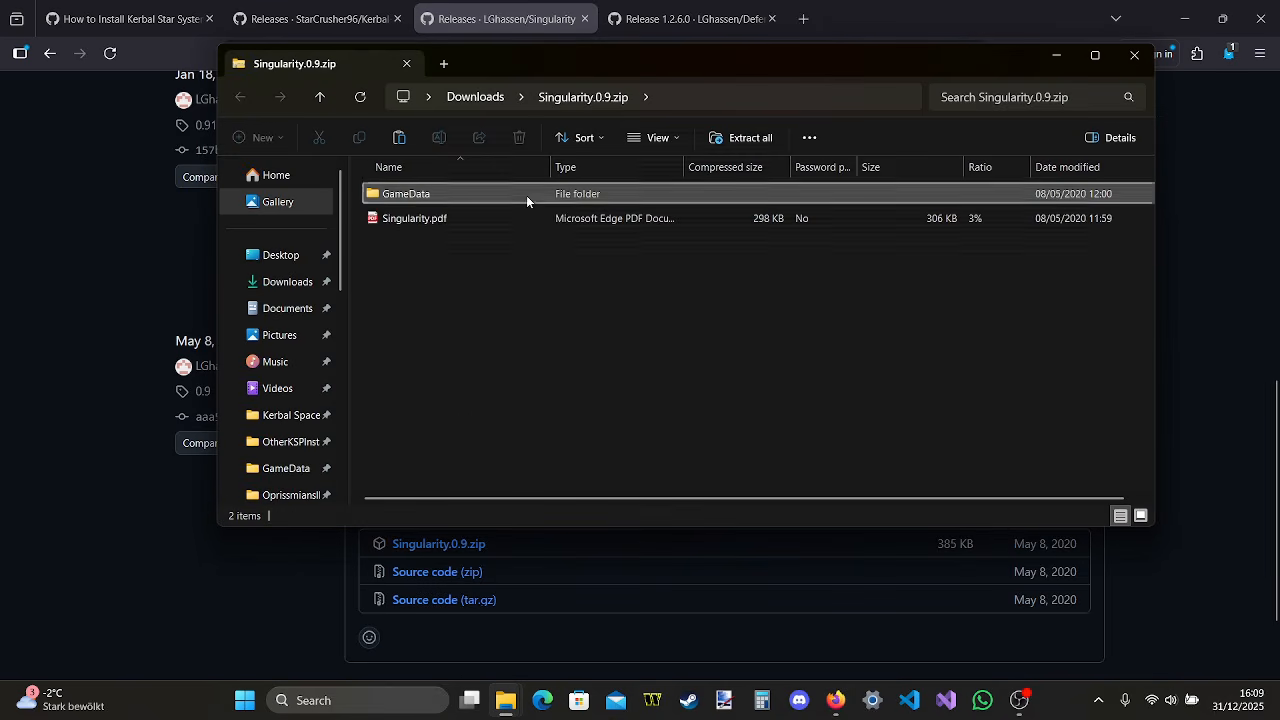
double_click(526, 194)
mouse_move(505, 700)
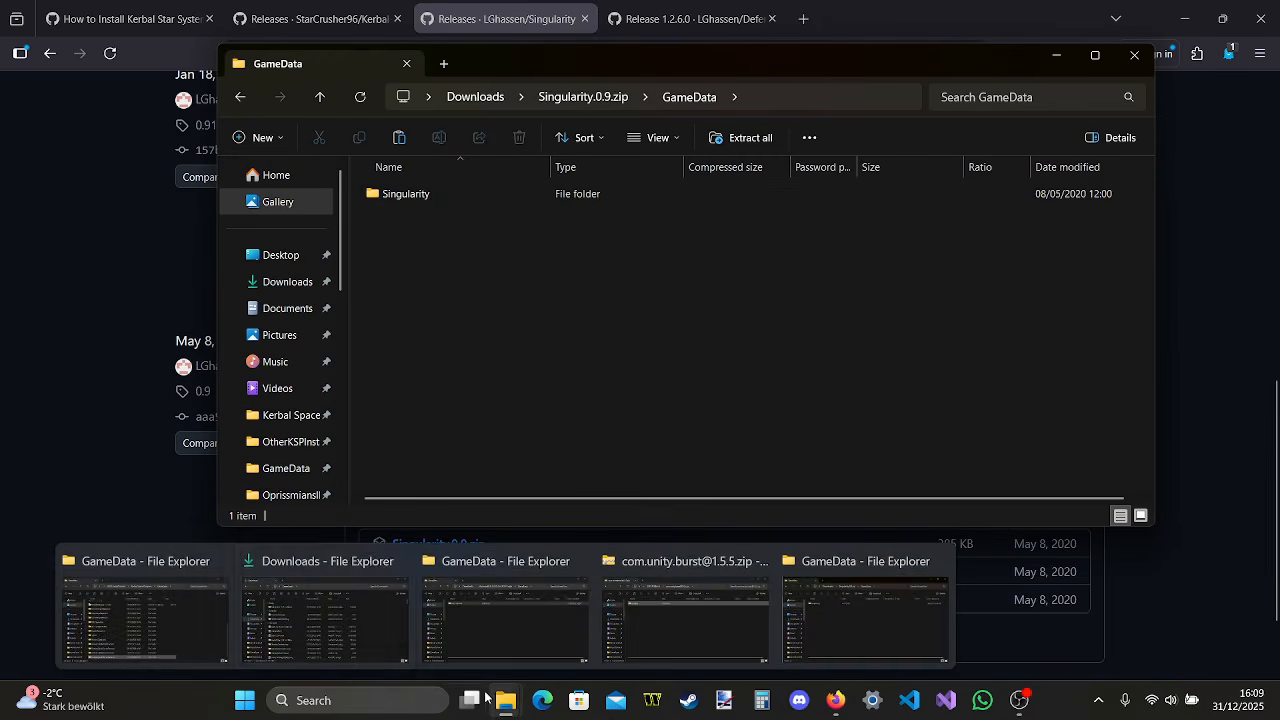
click(222, 612)
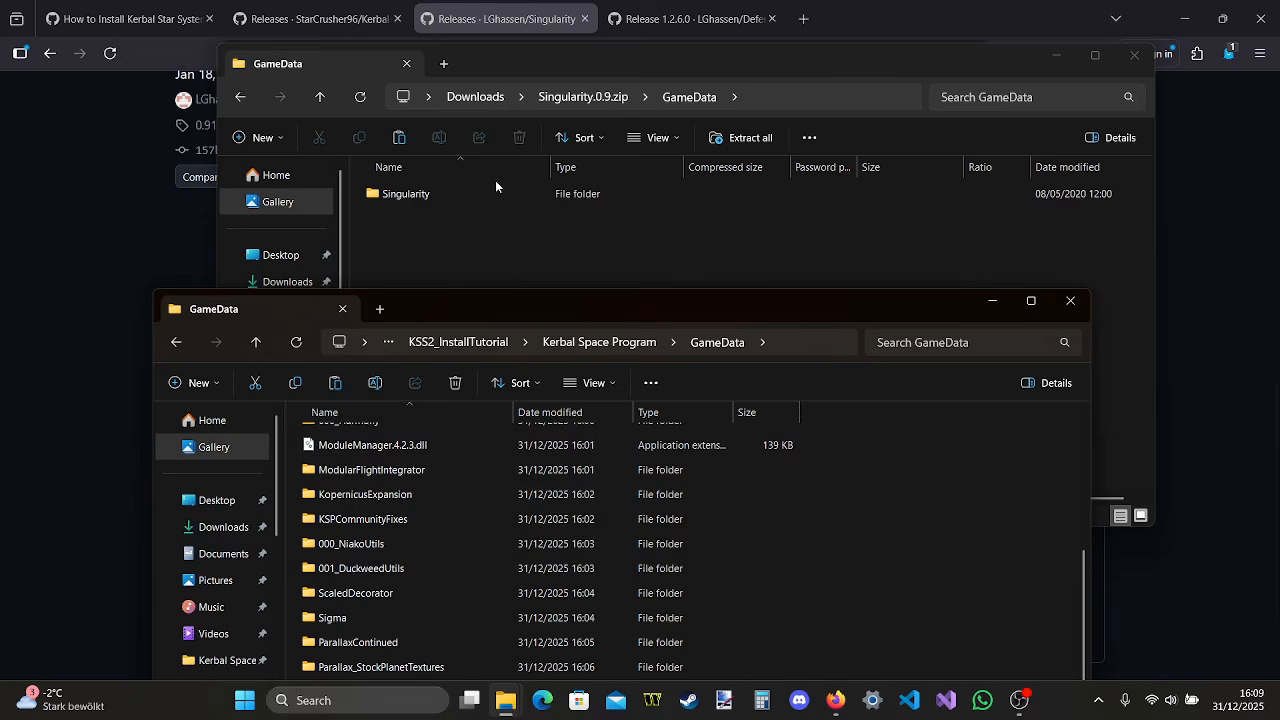
drag(470, 183, 895, 570)
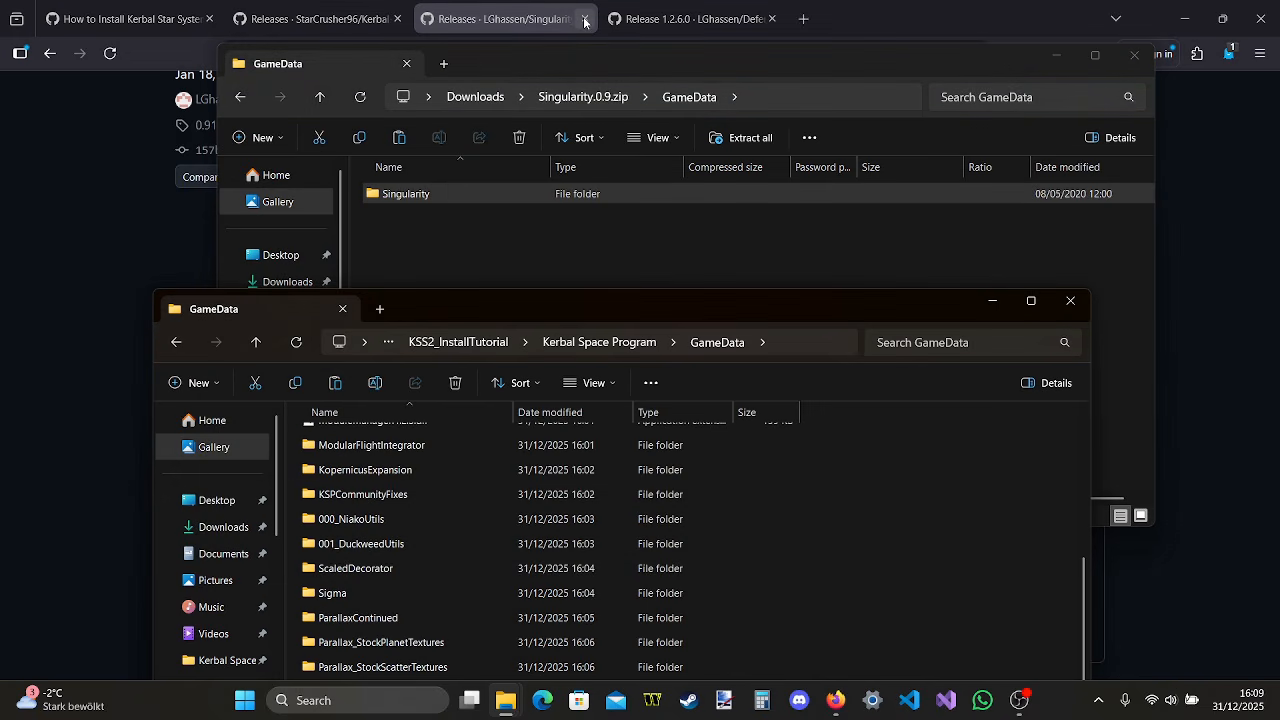
click(1134, 55)
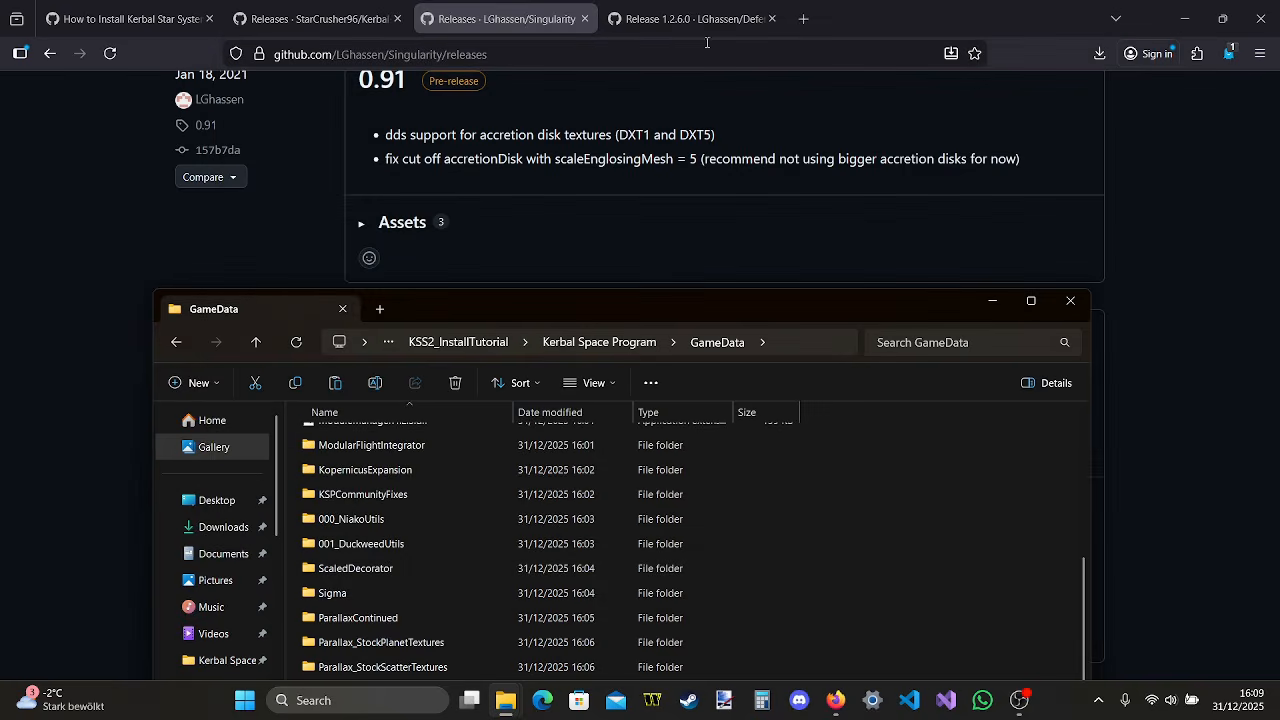
click(586, 18)
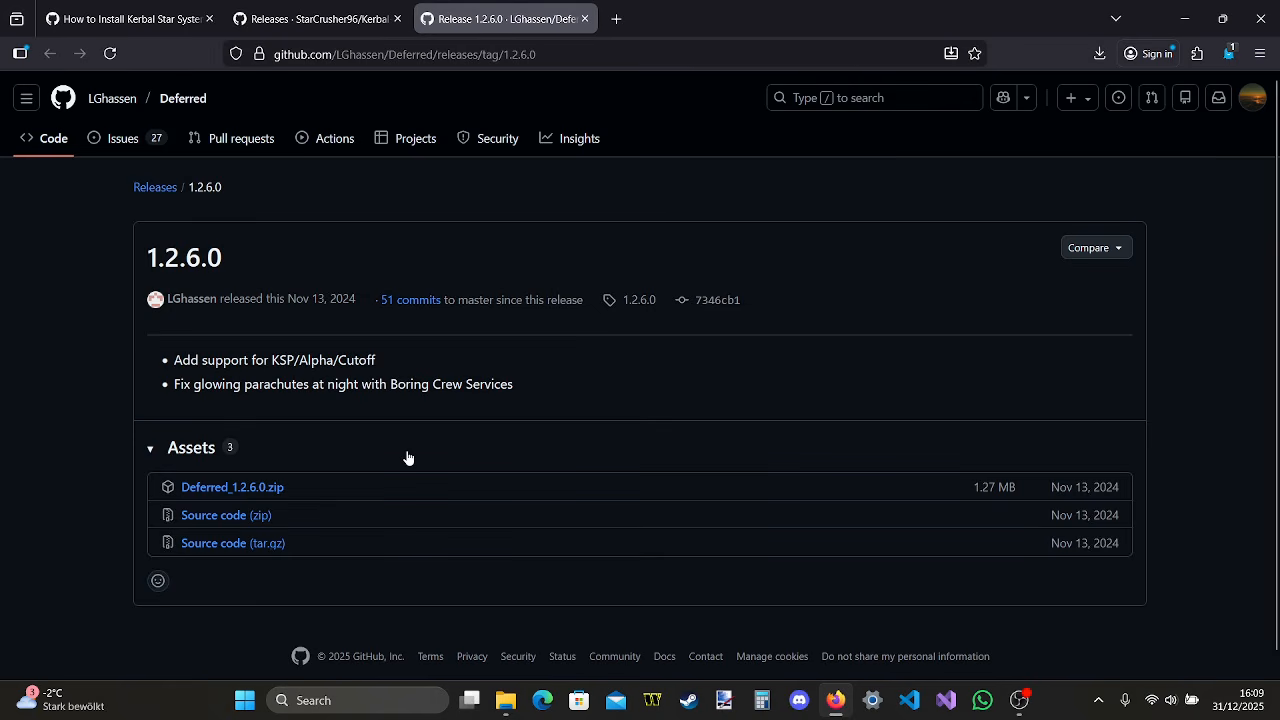
Go to the Deferred repository's full release list, download Deferred_1.3.3.0.zip from the 1.3.3.0 release and open the archive
scroll(407, 457, down, 1)
scroll(407, 457, up, 1)
click(160, 188)
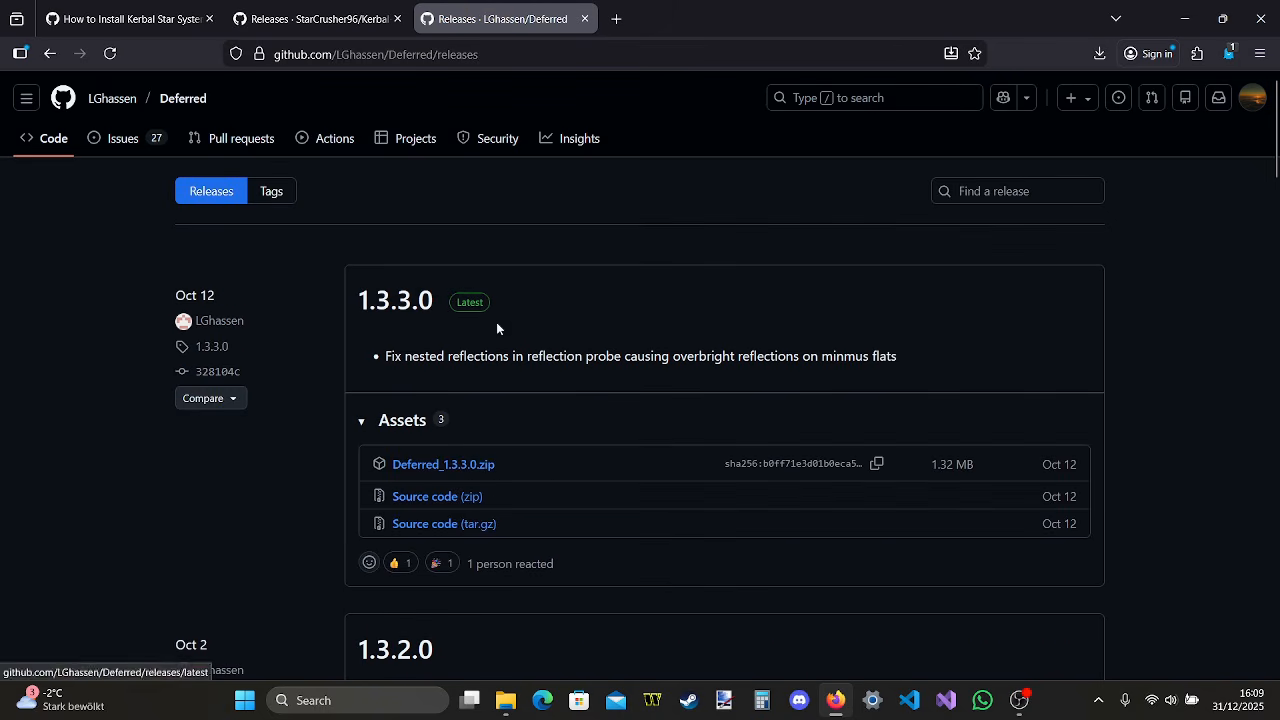
click(476, 466)
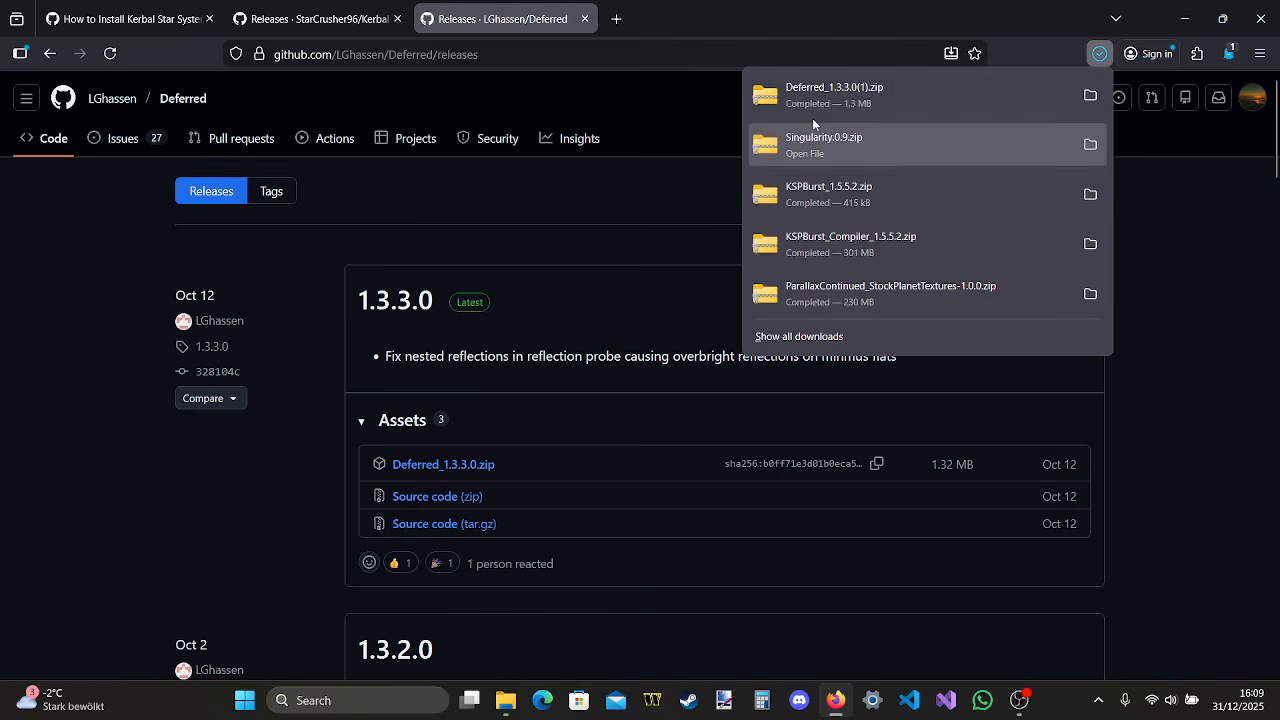
click(846, 100)
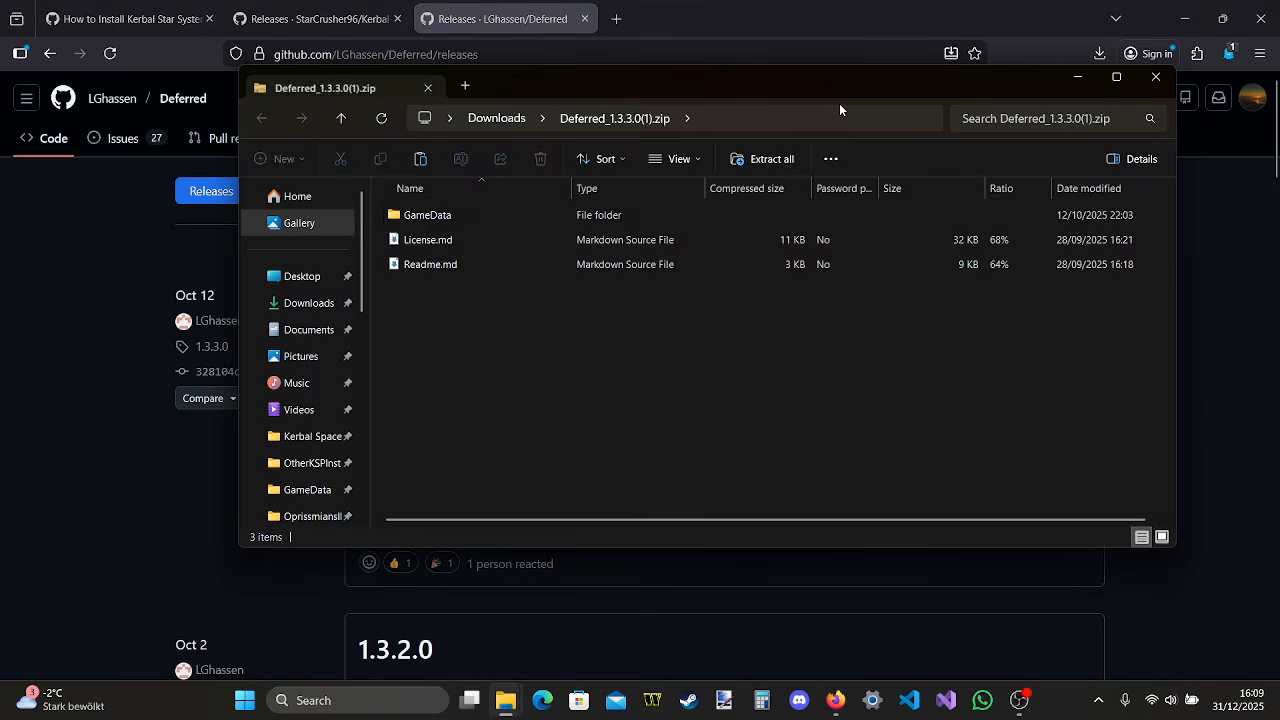
scroll(278, 332, down, 2)
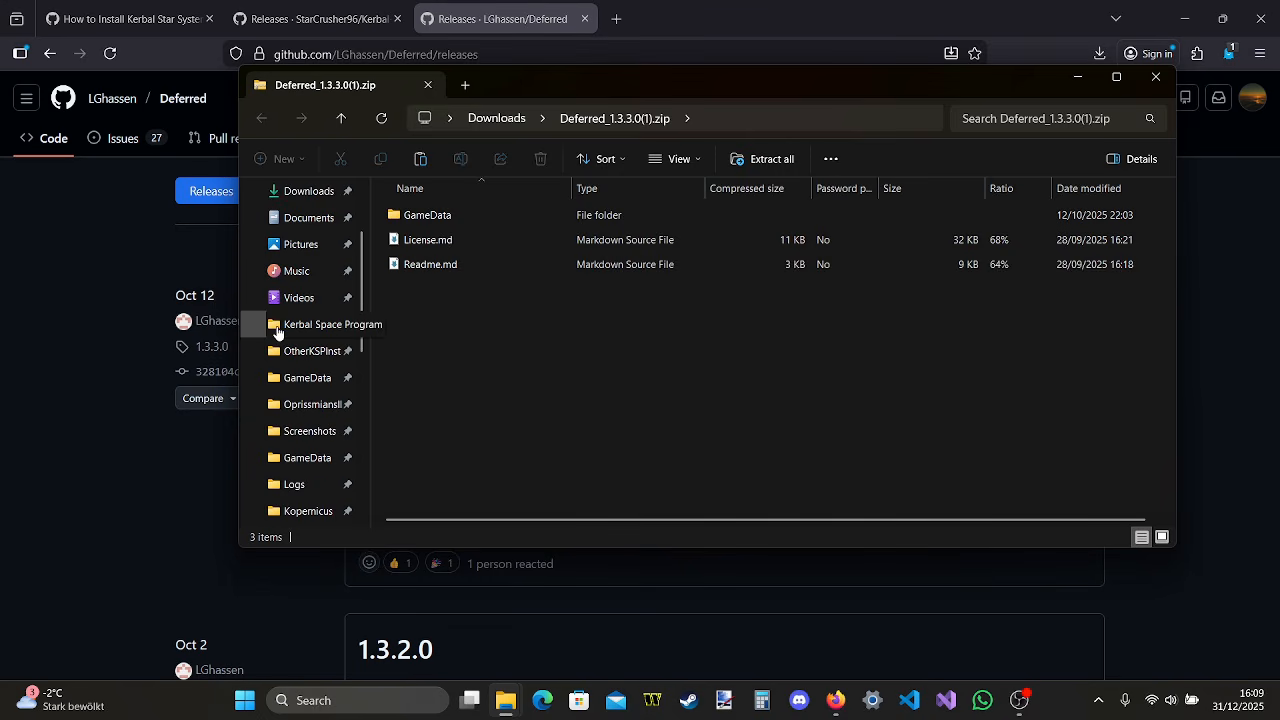
Copy the zzz_Deferred folder from the Deferred archive's GameData folder into the install's GameData folder and close the archive window
double_click(421, 218)
mouse_move(500, 705)
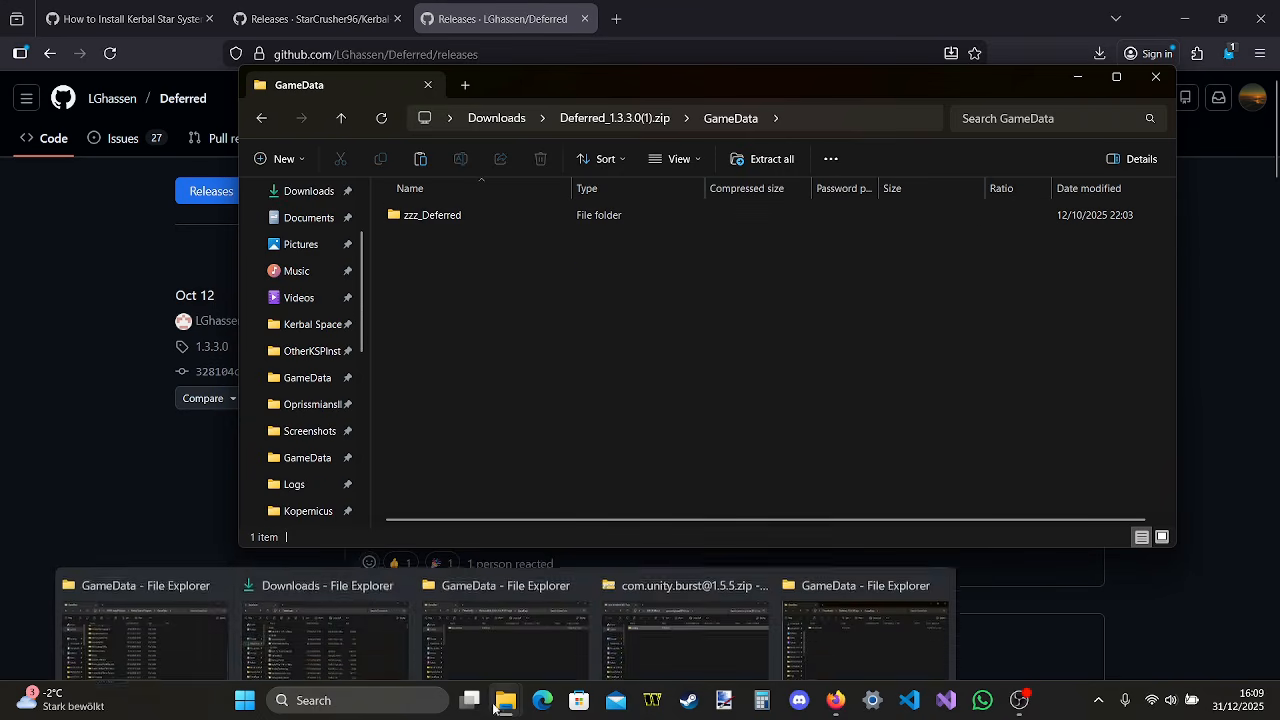
click(194, 600)
drag(478, 214, 972, 574)
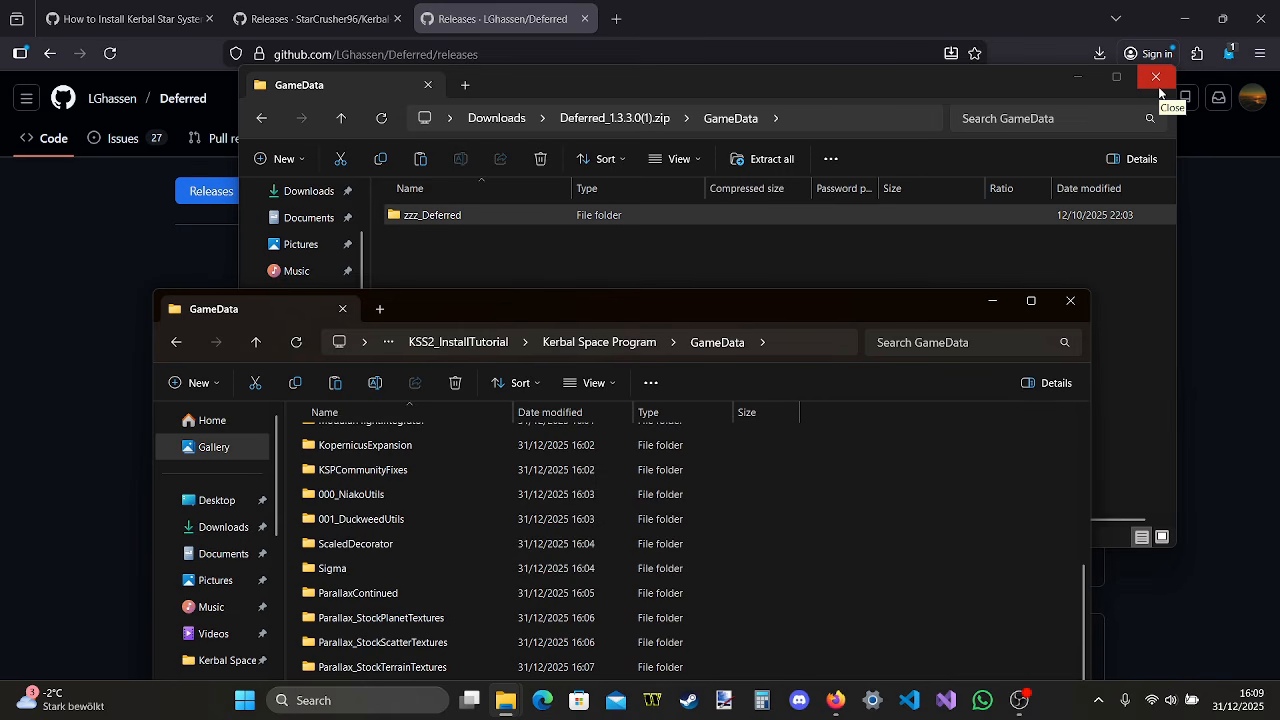
click(1156, 78)
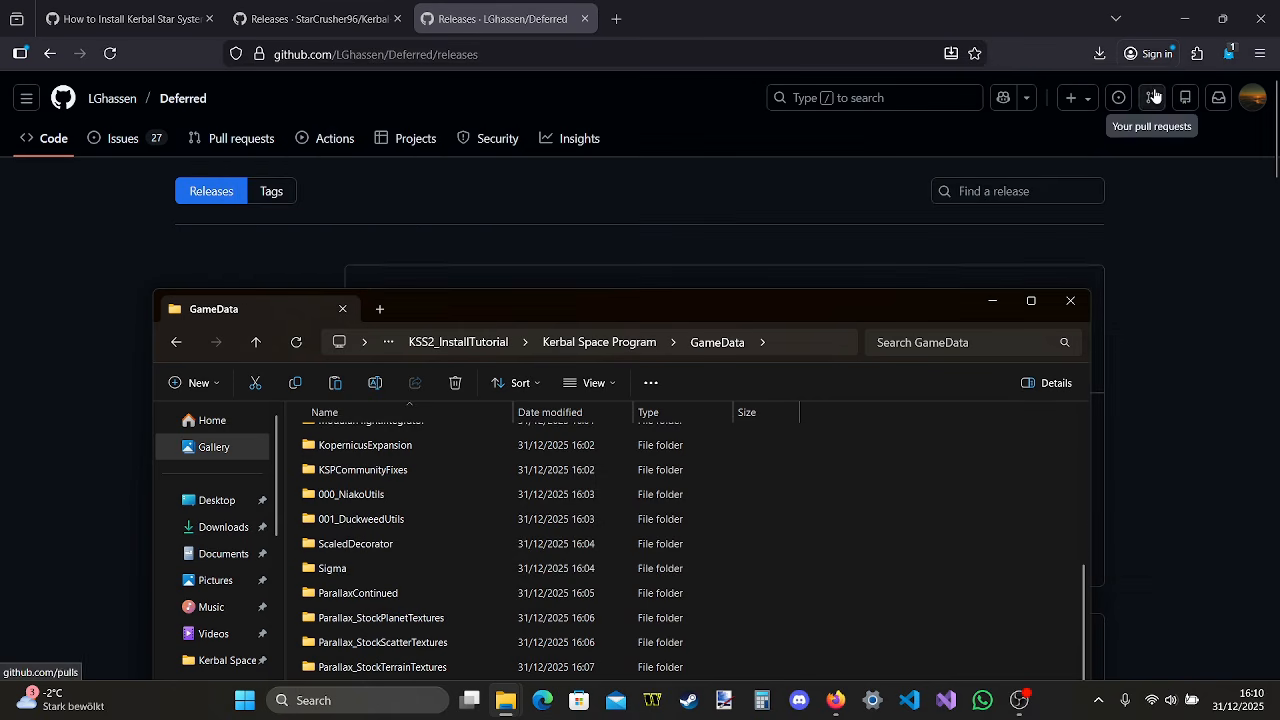
Close all remaining File Explorer windows and the Deferred releases page
click(1070, 300)
mouse_move(505, 700)
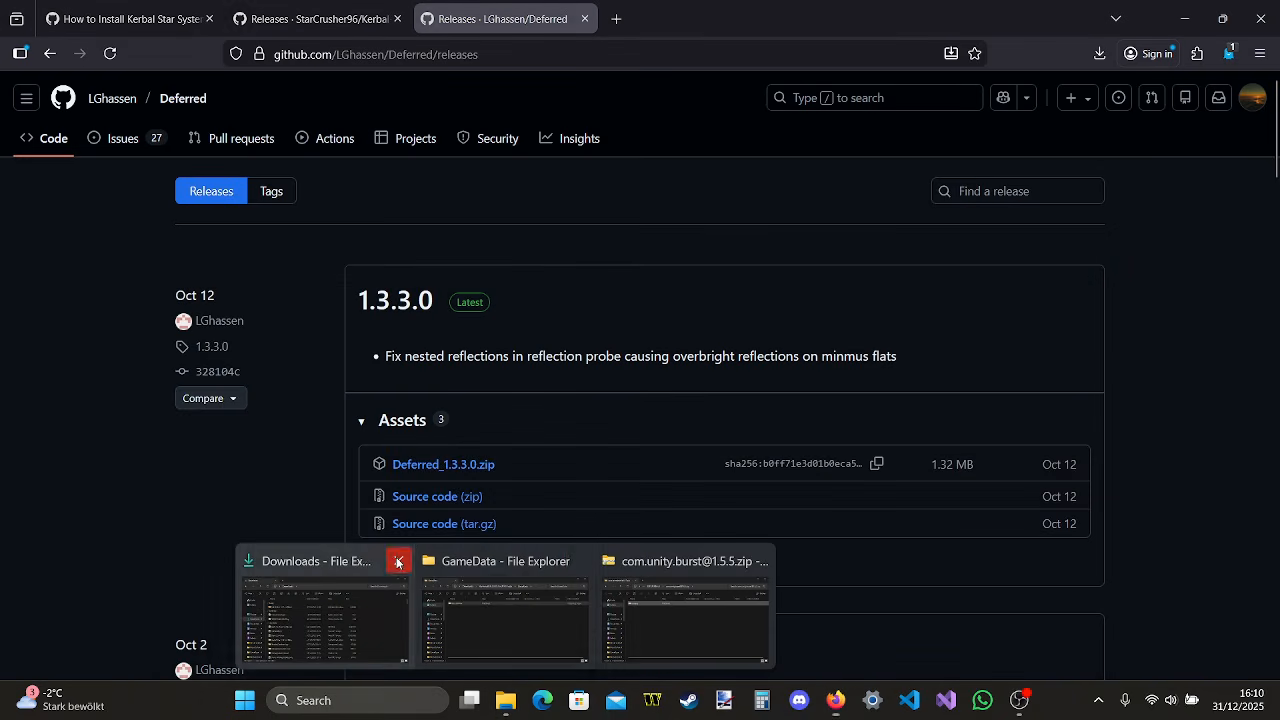
click(396, 561)
click(568, 562)
click(580, 562)
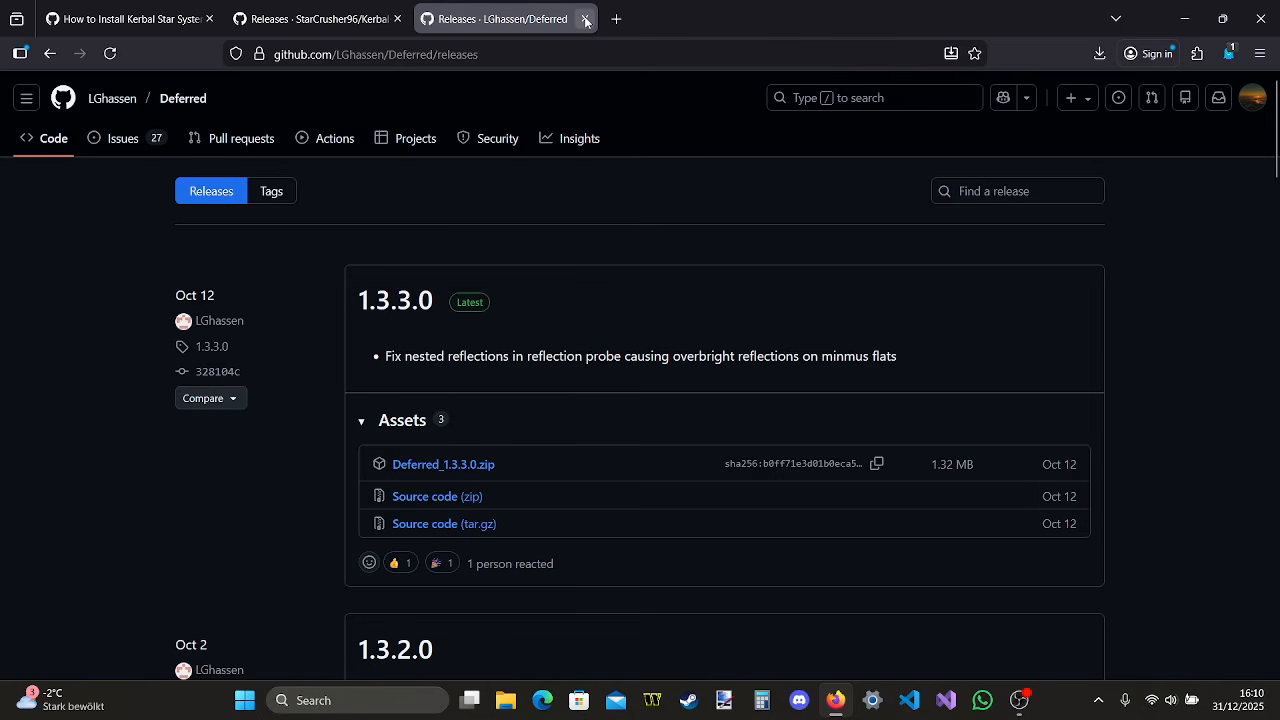
click(585, 18)
Minimize the browser, open the file location of the KSS2 install's desktop shortcut, and look through its GameData folder
click(1168, 14)
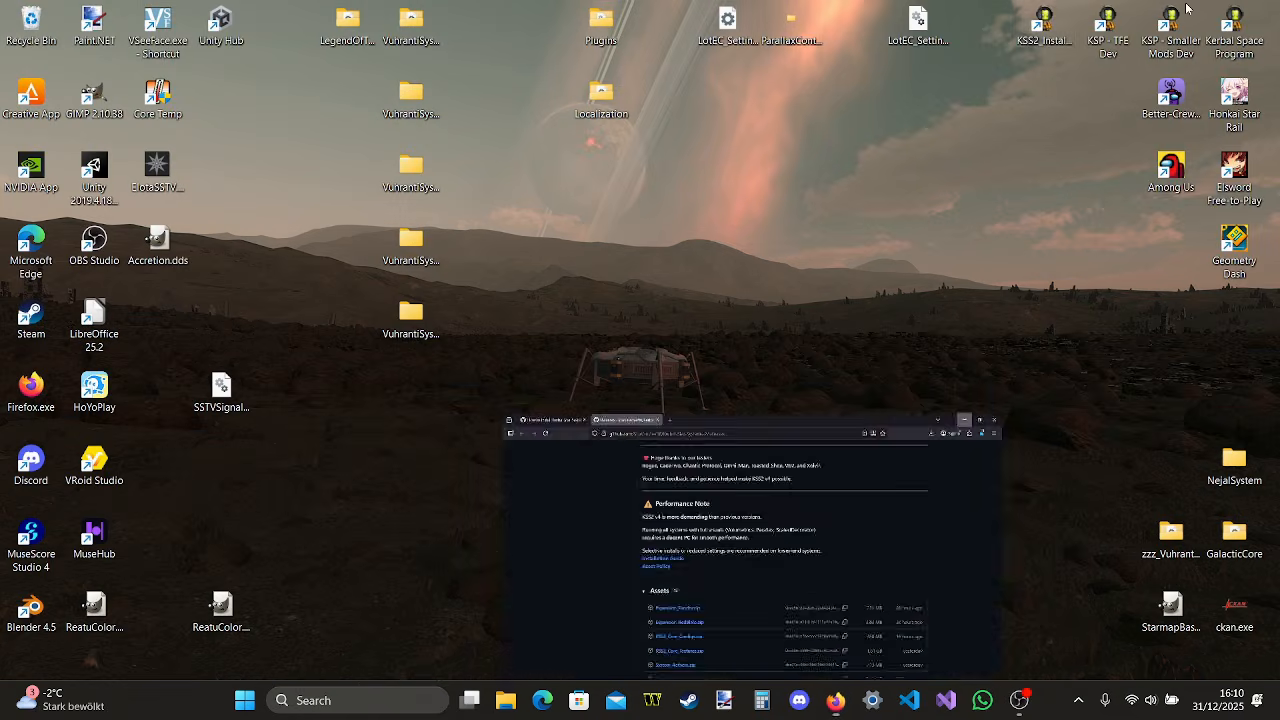
right_click(1049, 38)
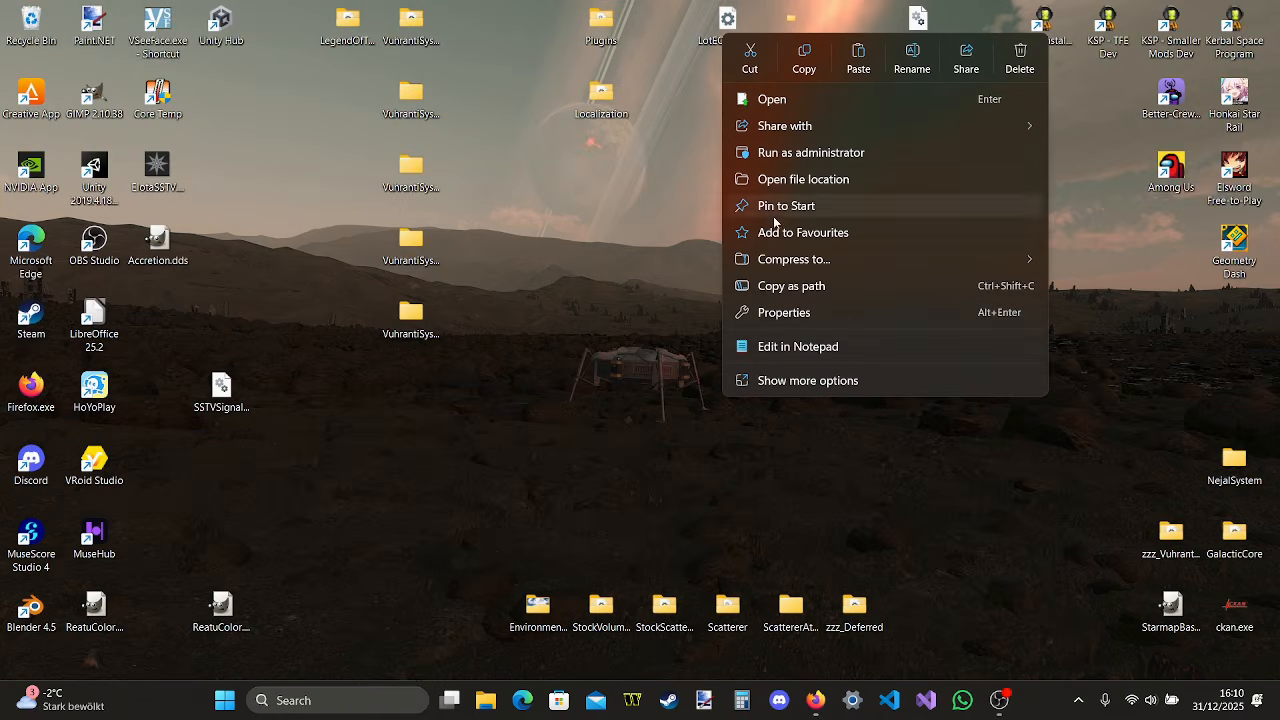
click(798, 182)
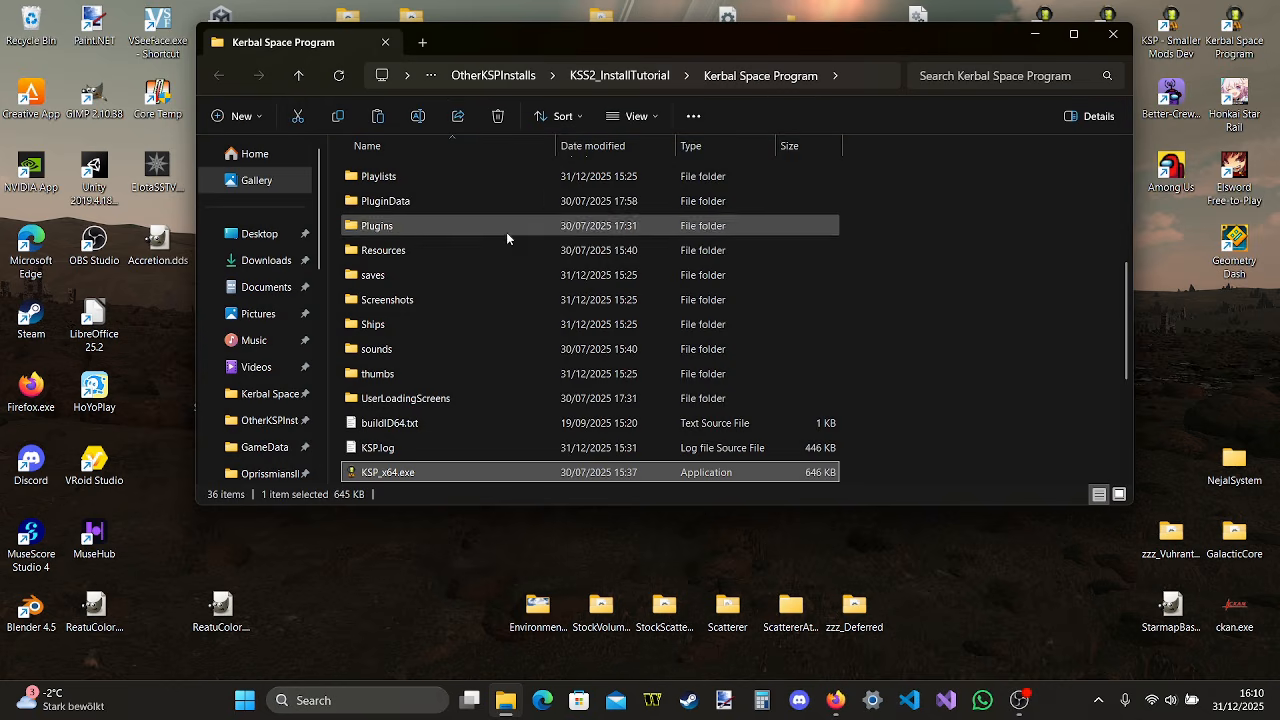
scroll(466, 250, up, 5)
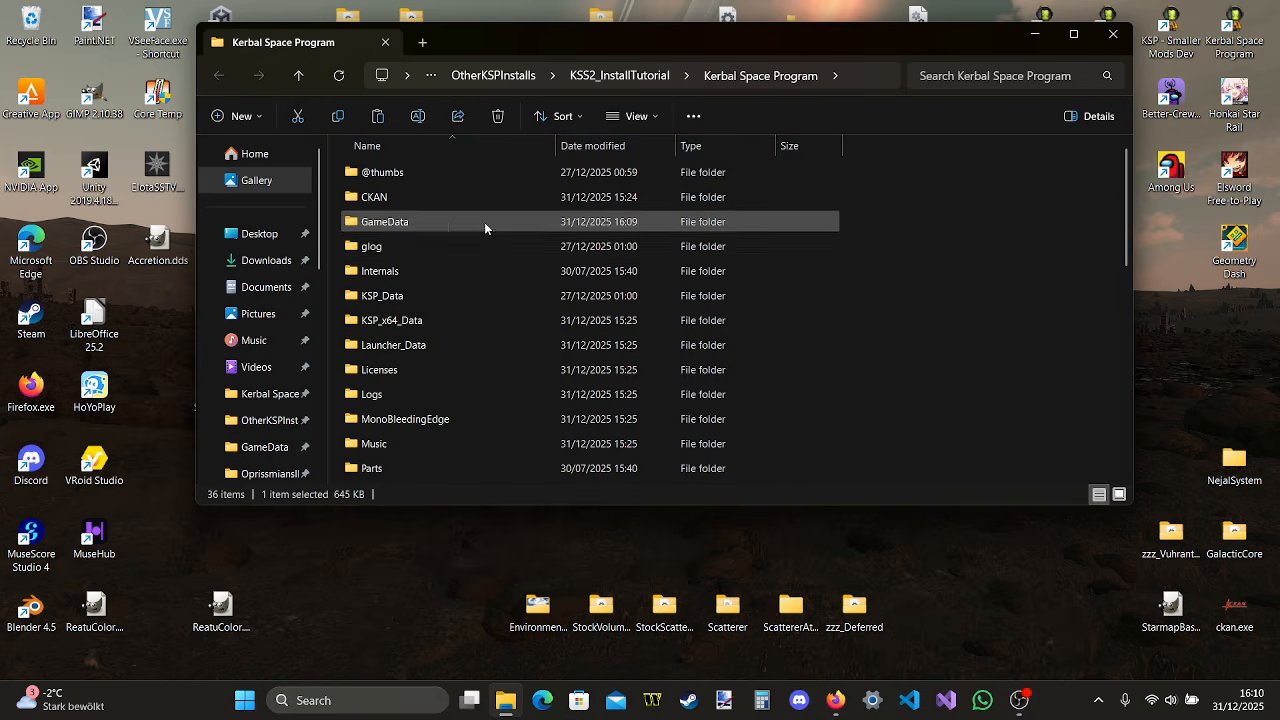
double_click(484, 222)
scroll(620, 228, down, 4)
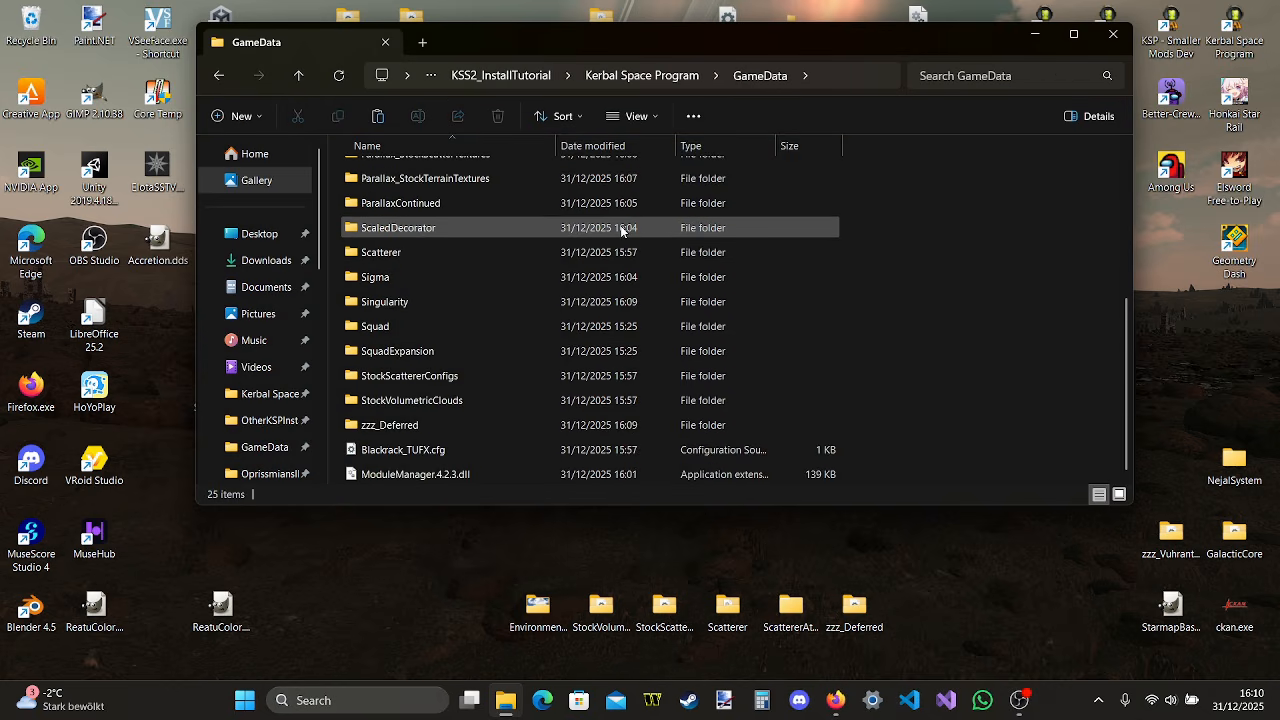
scroll(651, 366, up, 4)
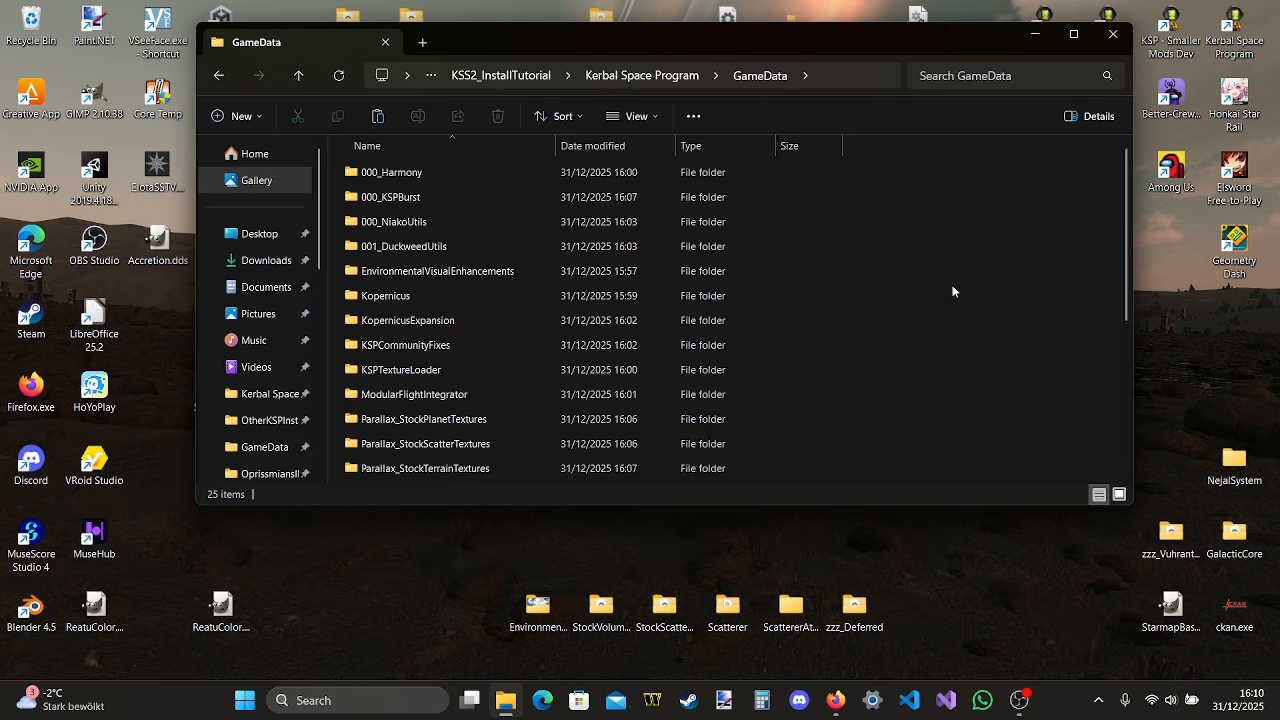
Return to the Kerbal Star Systems 2 releases and download KSS2_Core_Configs.zip and KSS2_Core_Textures.zip from the release assets
click(838, 702)
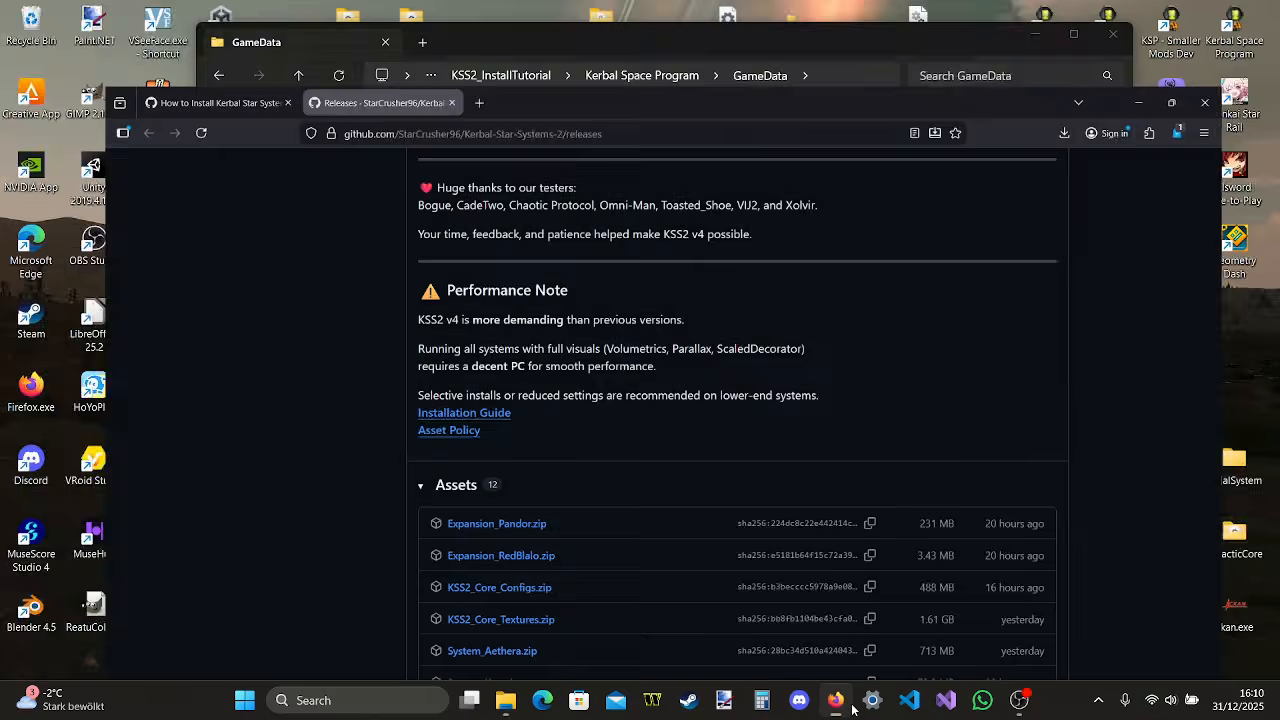
scroll(455, 224, up, 5)
scroll(455, 224, up, 5)
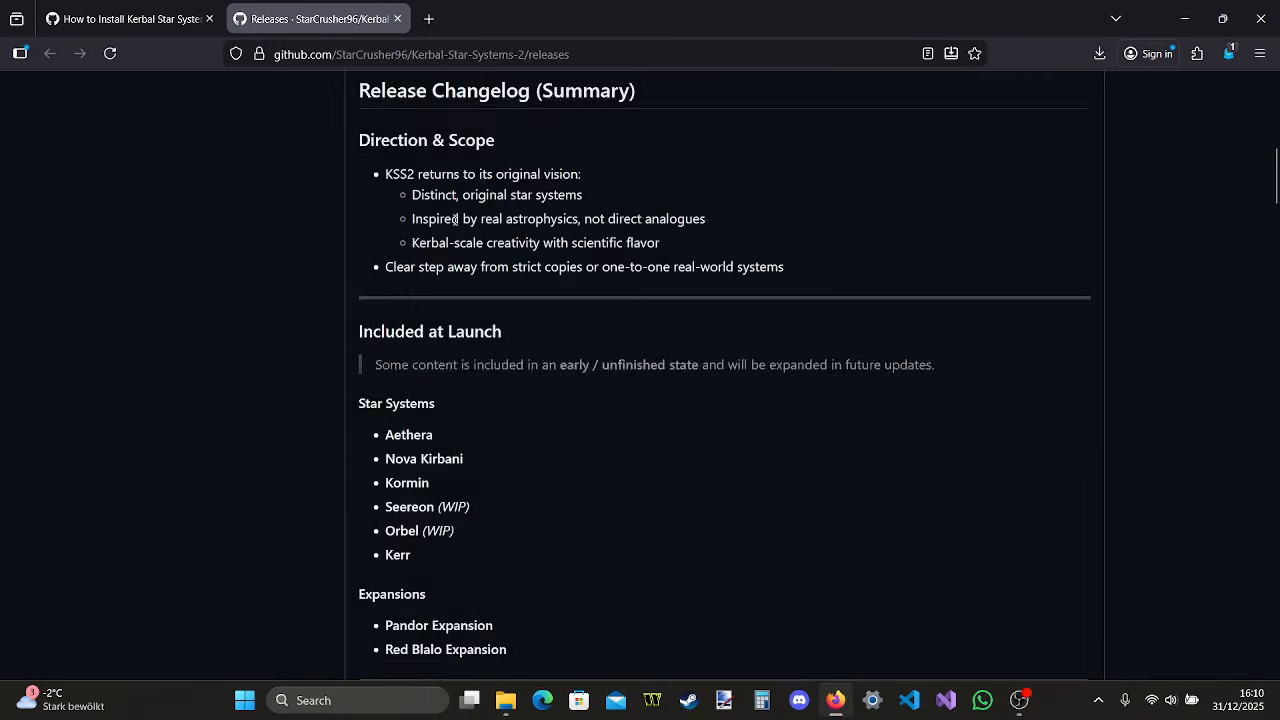
scroll(455, 222, down, 15)
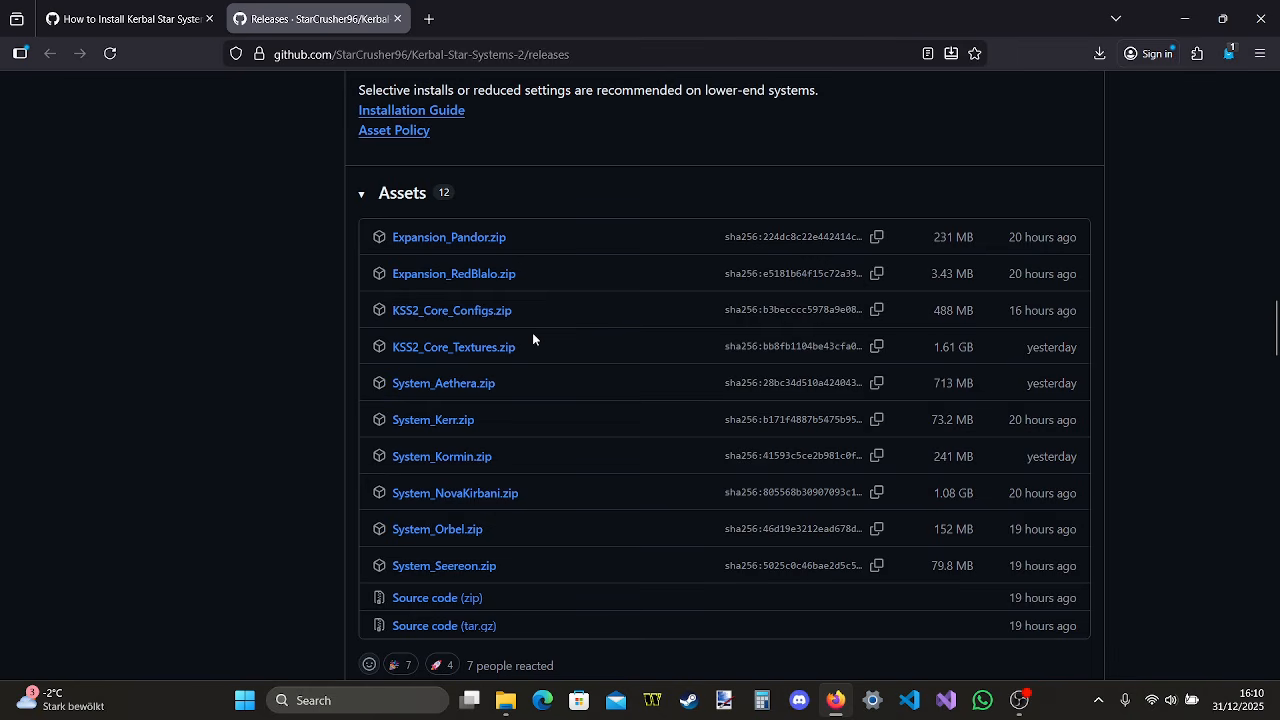
click(491, 316)
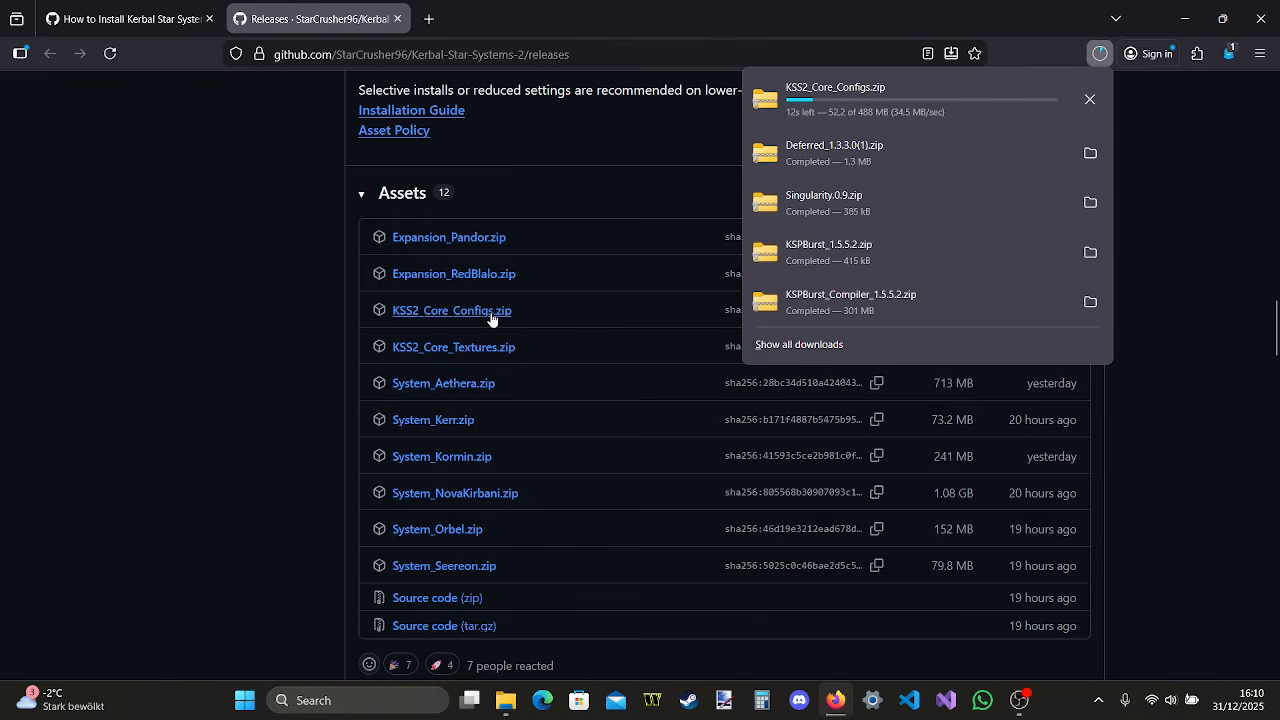
click(483, 347)
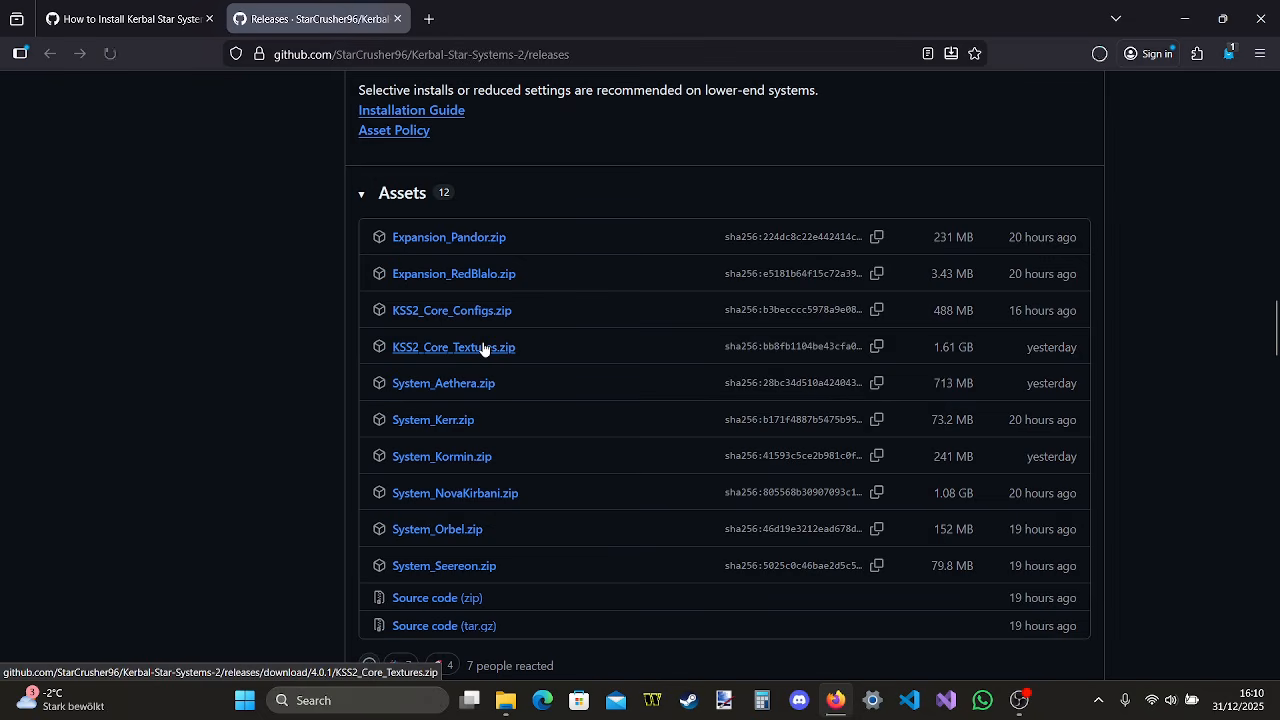
Open the downloaded KSS2_Core_Configs.zip and go into its KSS2_Core folder's GameData subfolder
click(1100, 53)
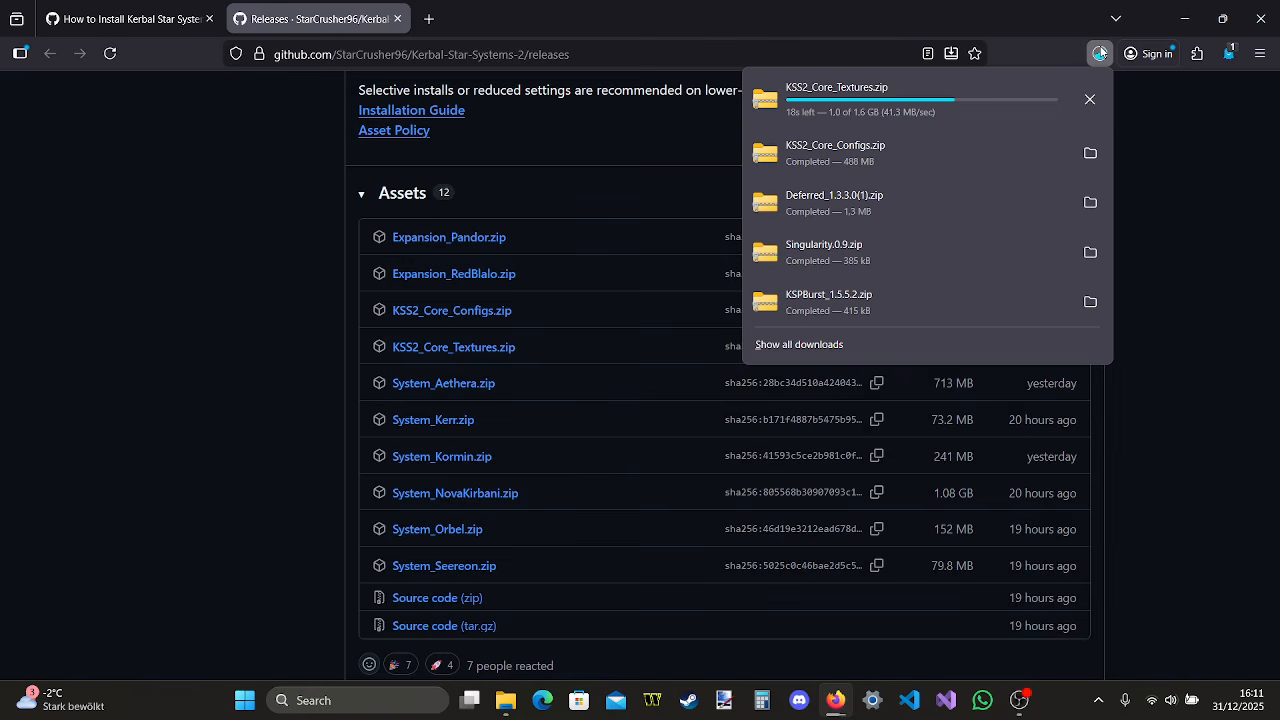
click(811, 151)
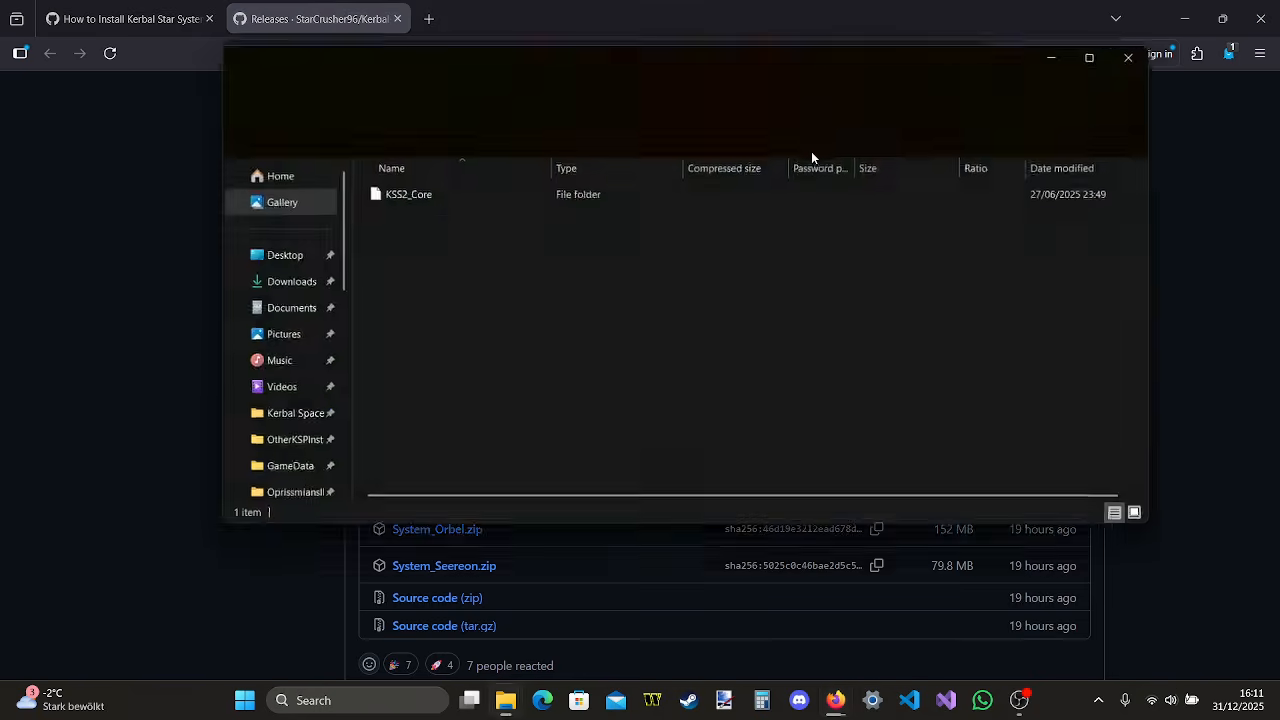
click(478, 194)
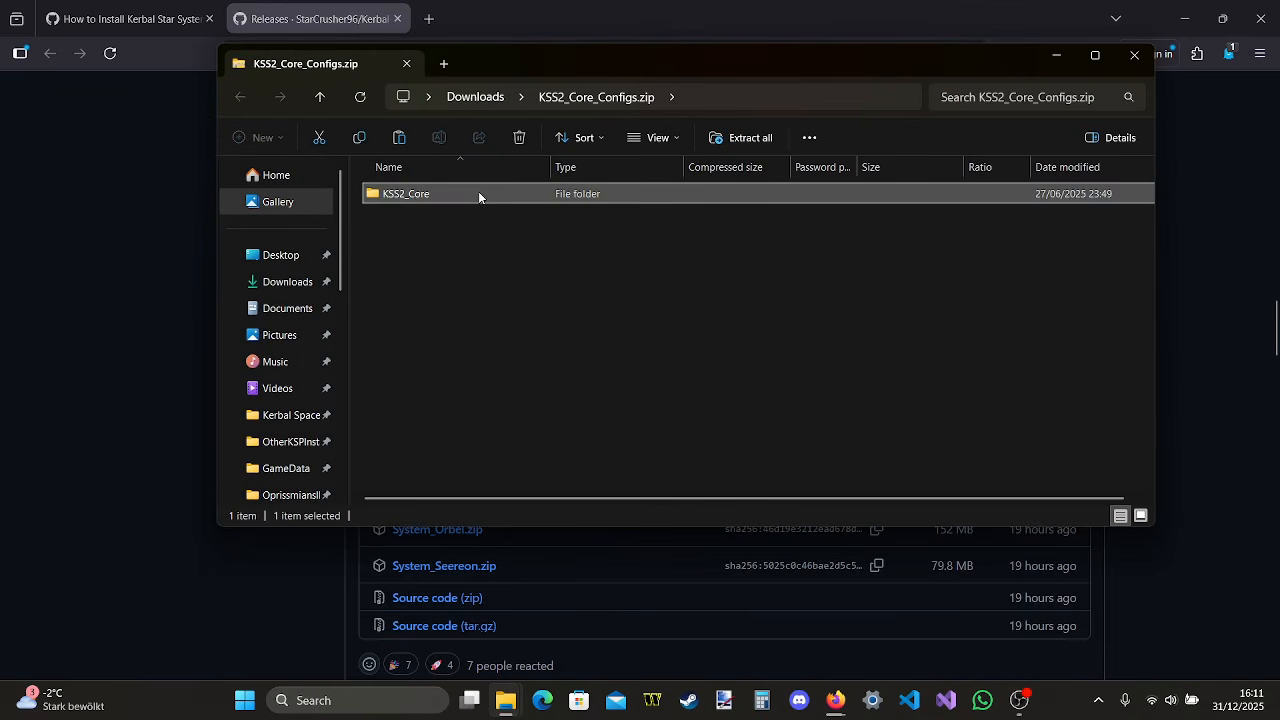
double_click(478, 193)
double_click(478, 193)
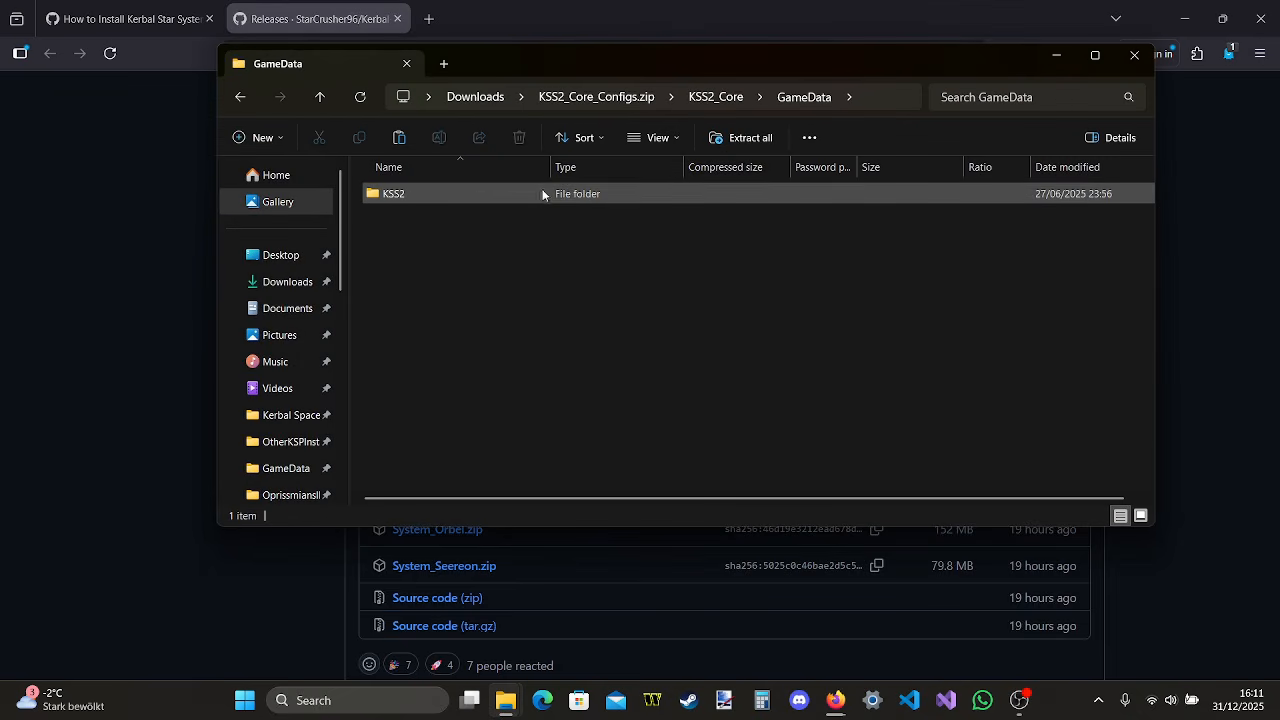
Copy the KSS2 folder from the configs archive into the install's GameData folder and close the archive window
mouse_move(505, 700)
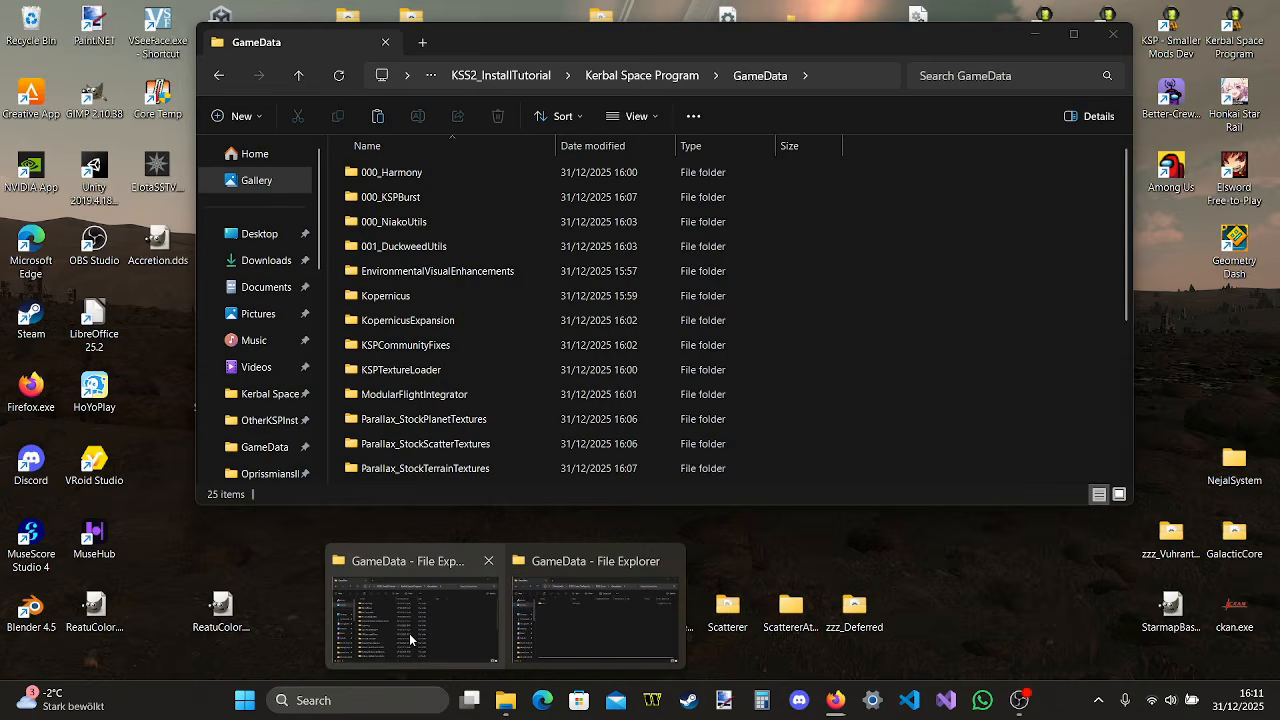
click(409, 633)
drag(760, 38, 790, 290)
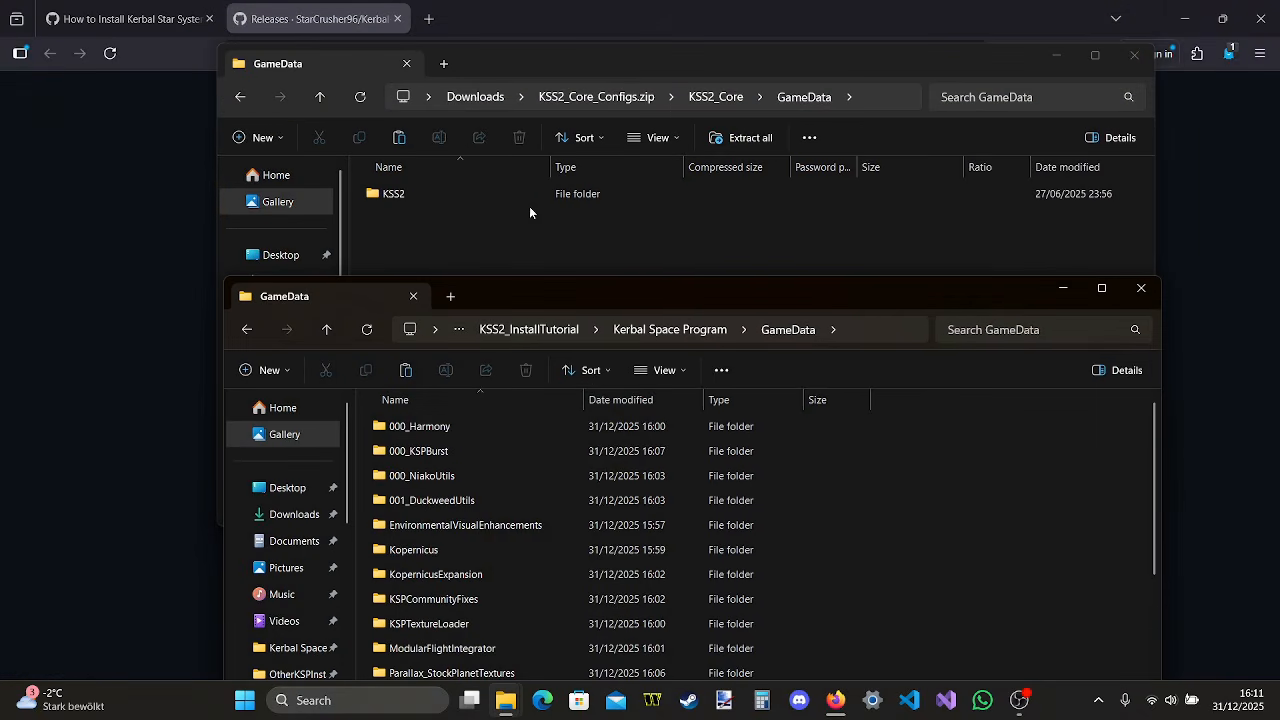
drag(520, 200, 982, 579)
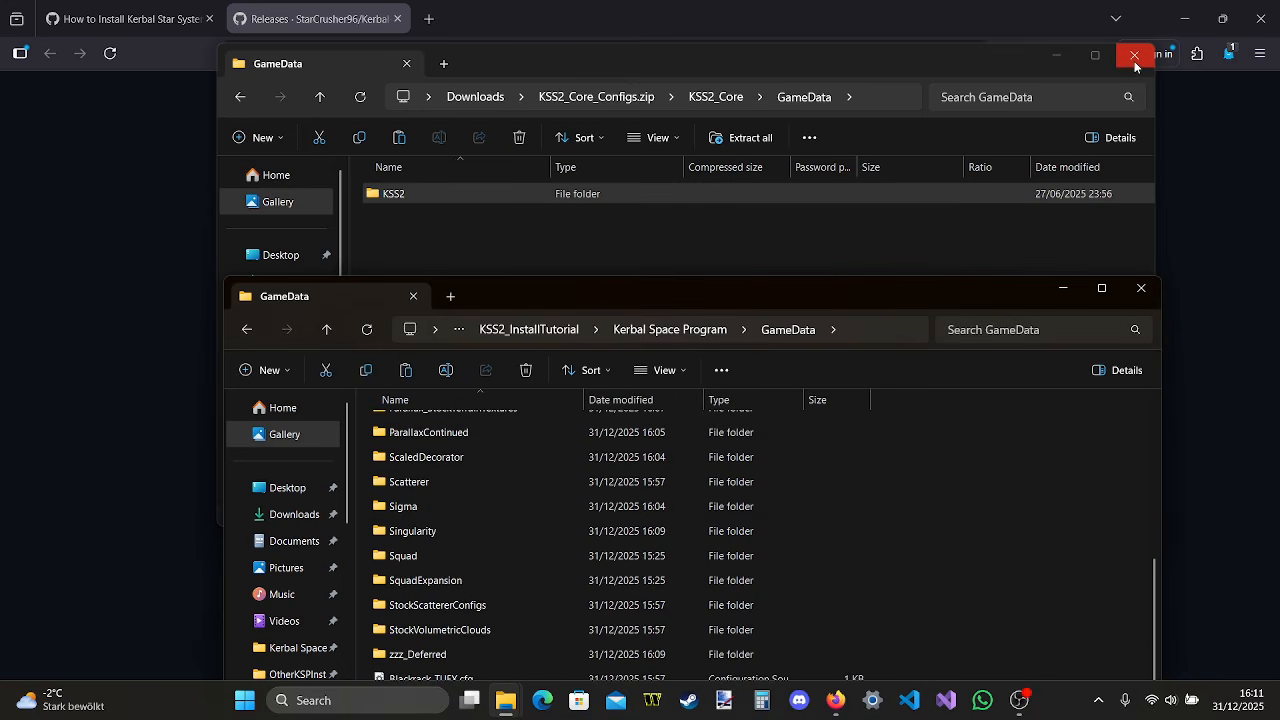
click(1134, 56)
Open the downloaded KSS2_Core_Textures.zip and go into its KSS2_Core folder's GameData subfolder
click(1103, 54)
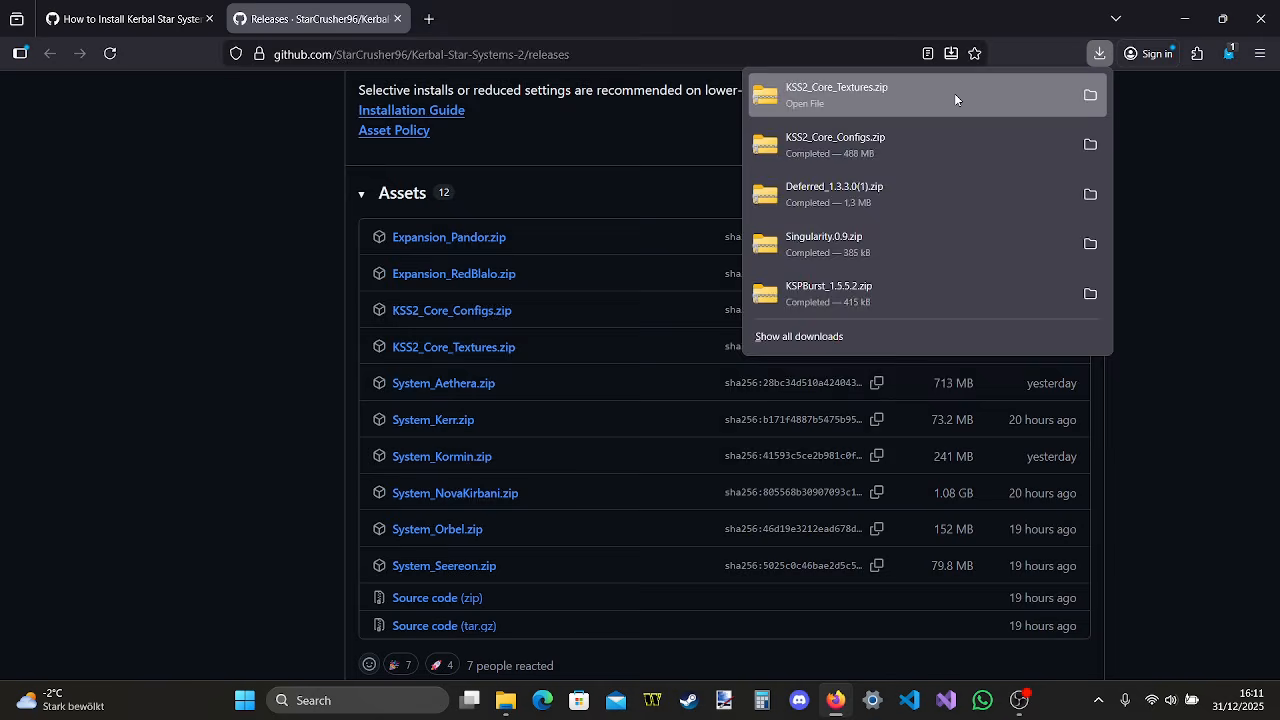
click(955, 98)
double_click(530, 149)
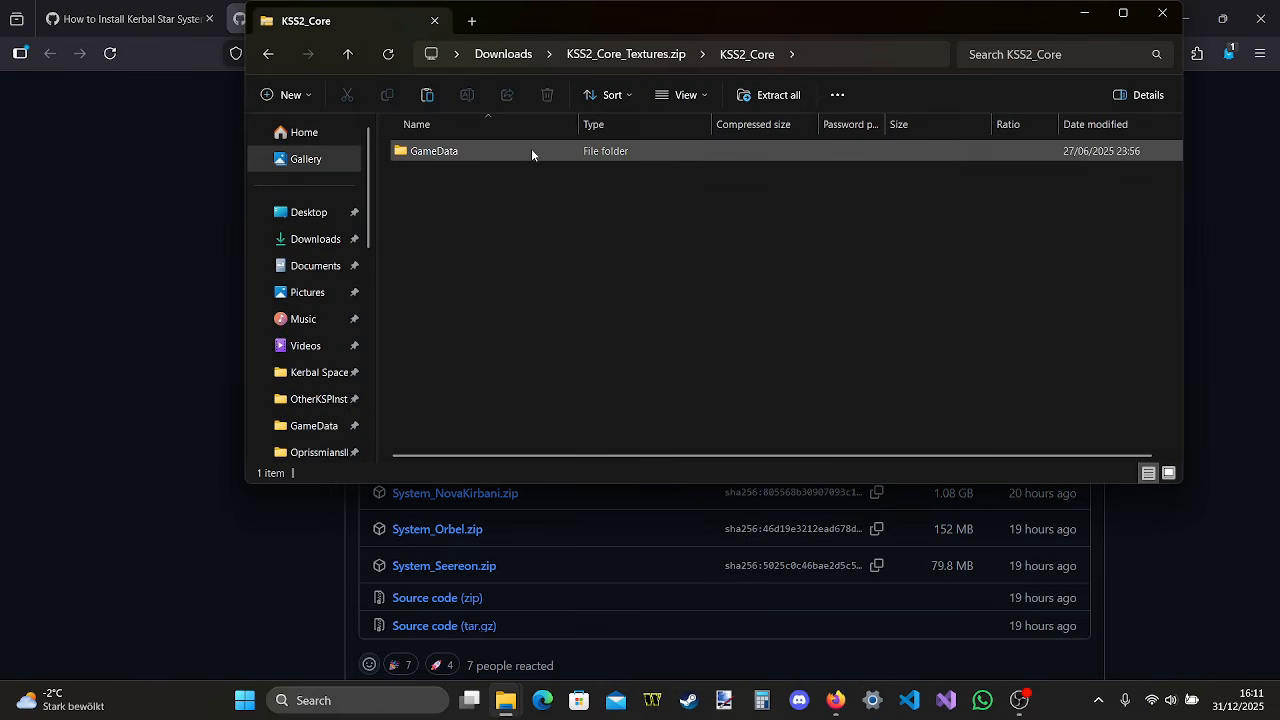
double_click(531, 148)
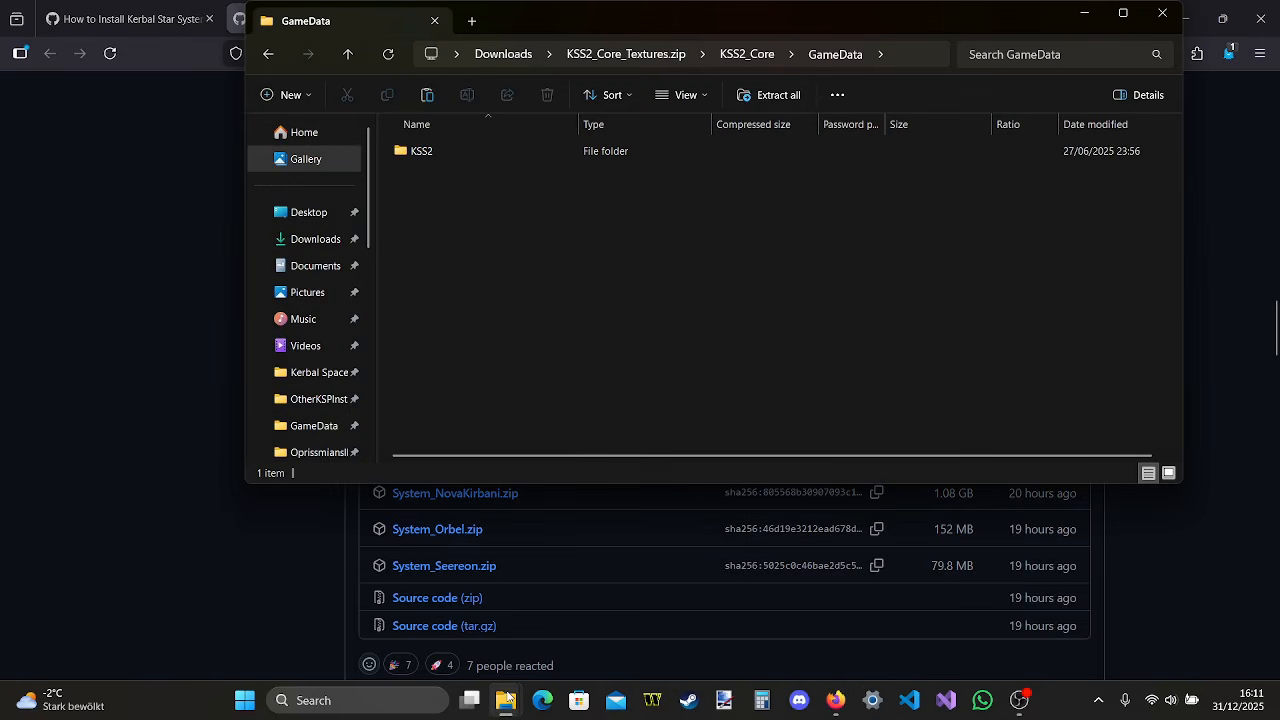
Copy the textures archive's KSS2 folder into the install's GameData folder, keeping the archive's versions of all conflicting files
mouse_move(507, 698)
click(390, 632)
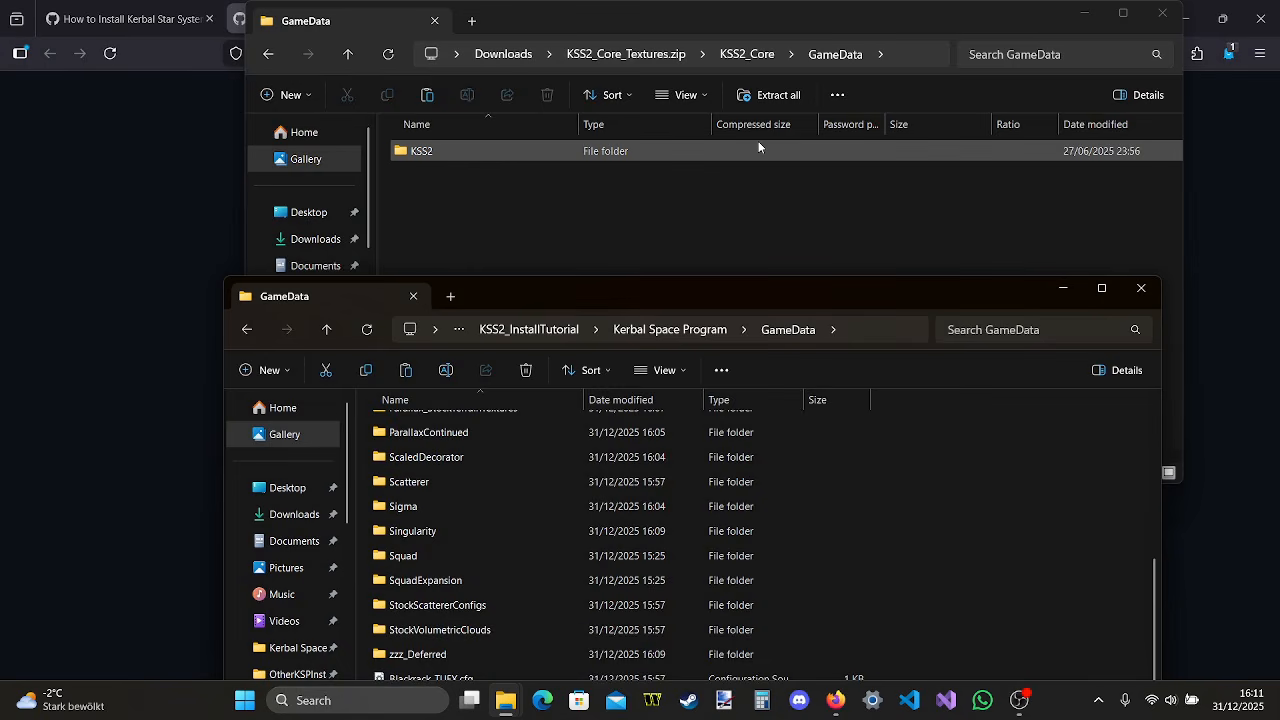
drag(758, 147, 1013, 536)
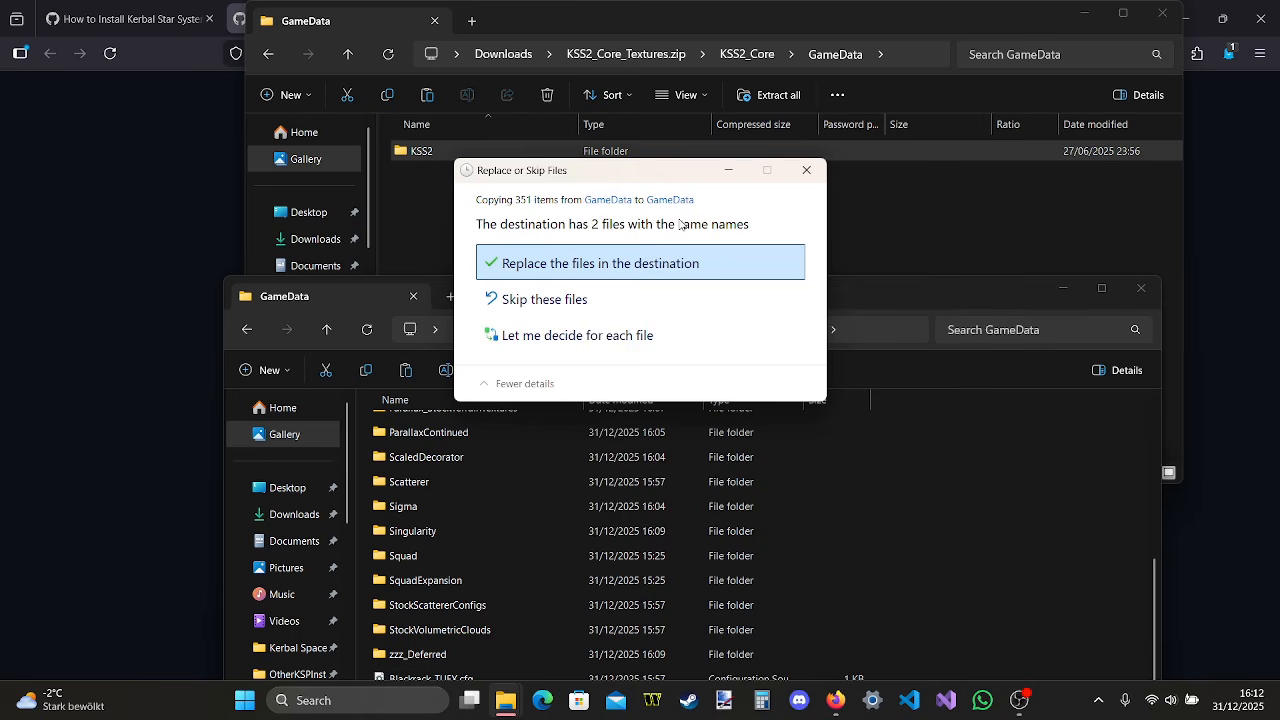
click(645, 335)
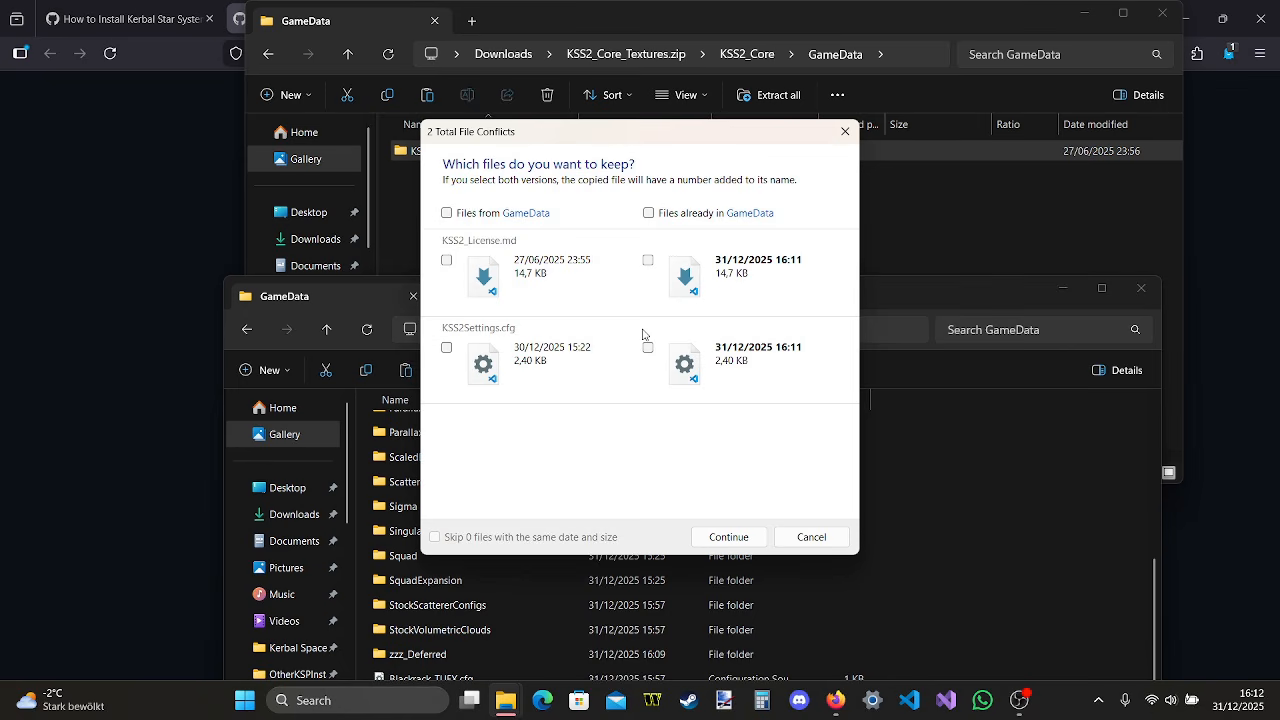
click(450, 213)
click(740, 535)
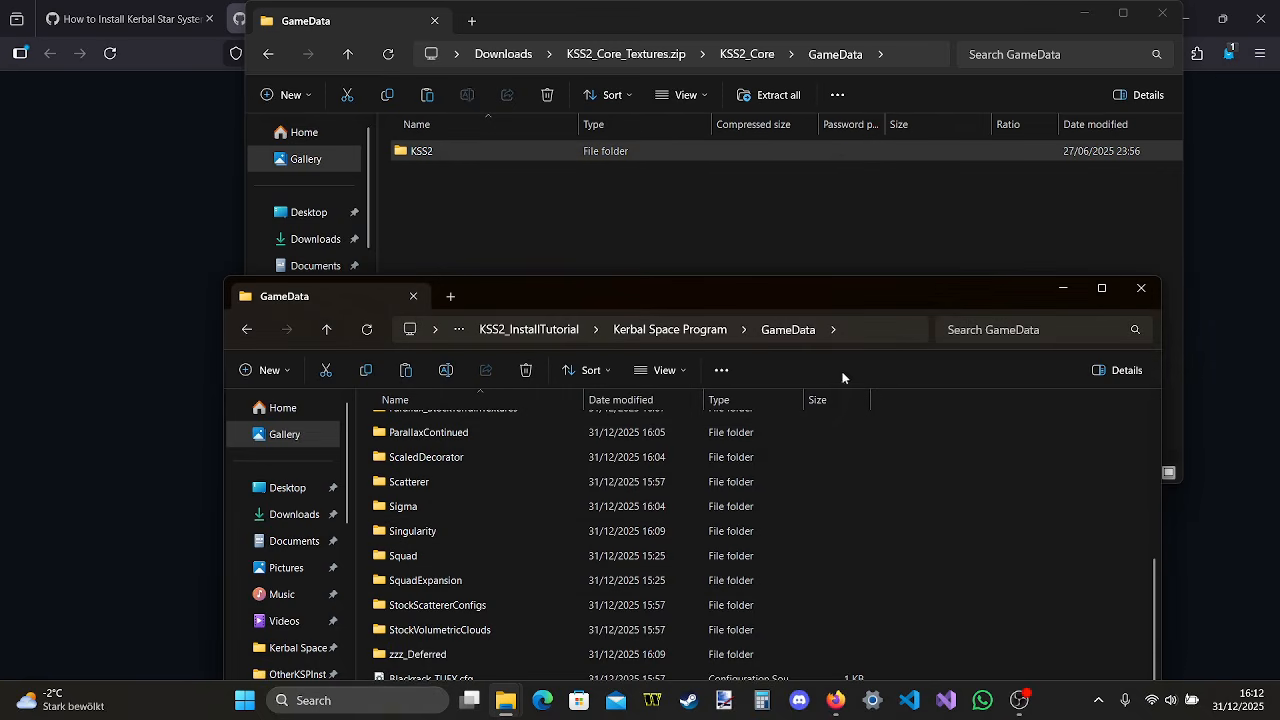
Inspect the install's KSS2 folder and its Core subfolder, return to GameData, and close the textures archive window
drag(883, 295, 893, 145)
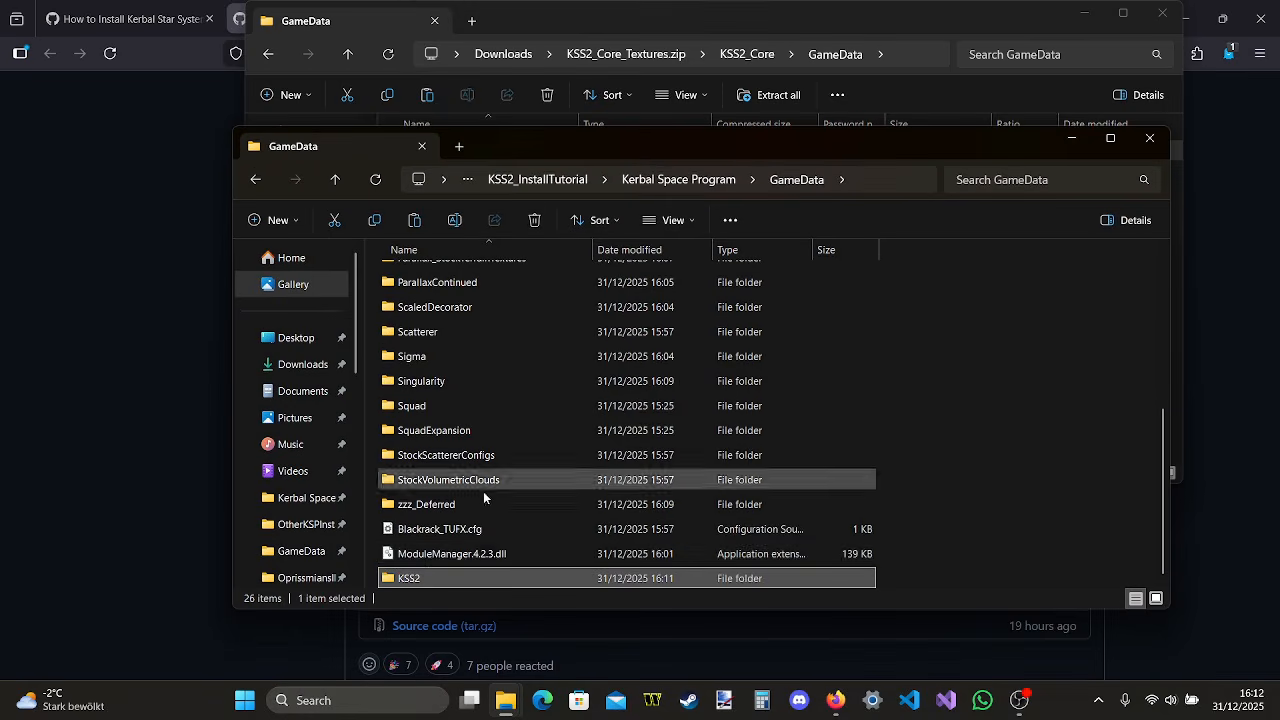
double_click(474, 576)
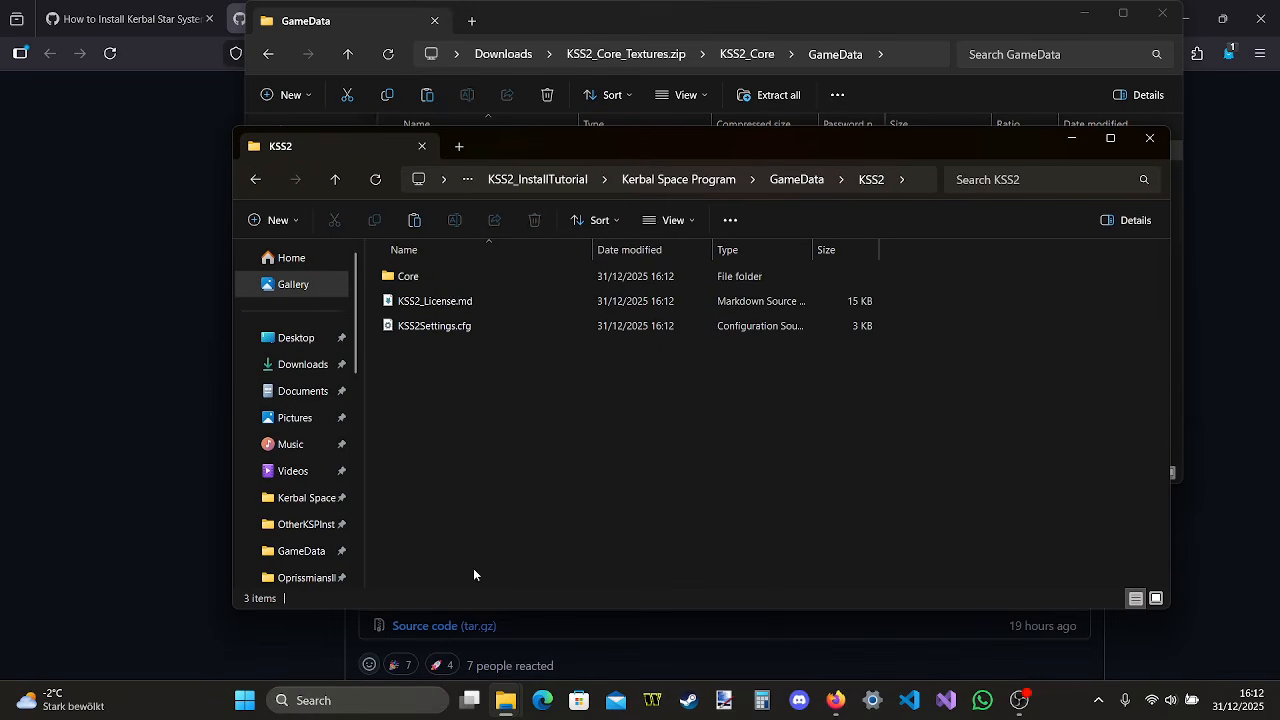
double_click(511, 274)
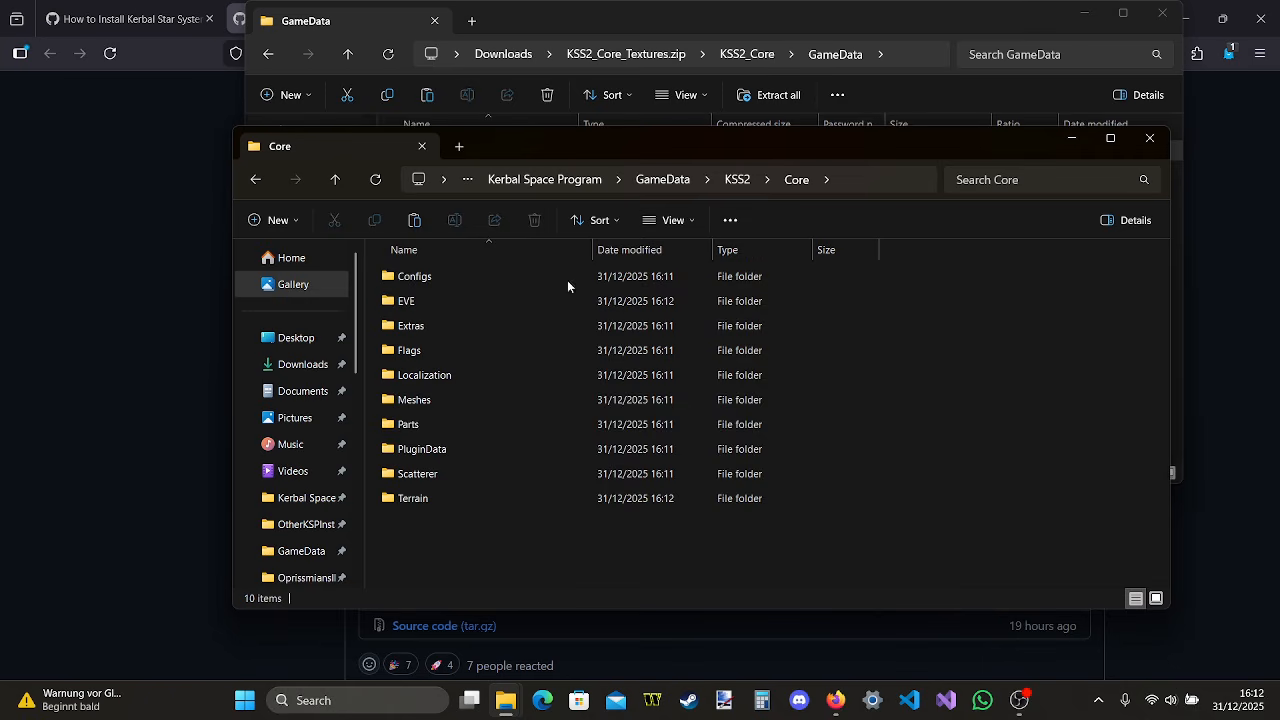
click(733, 179)
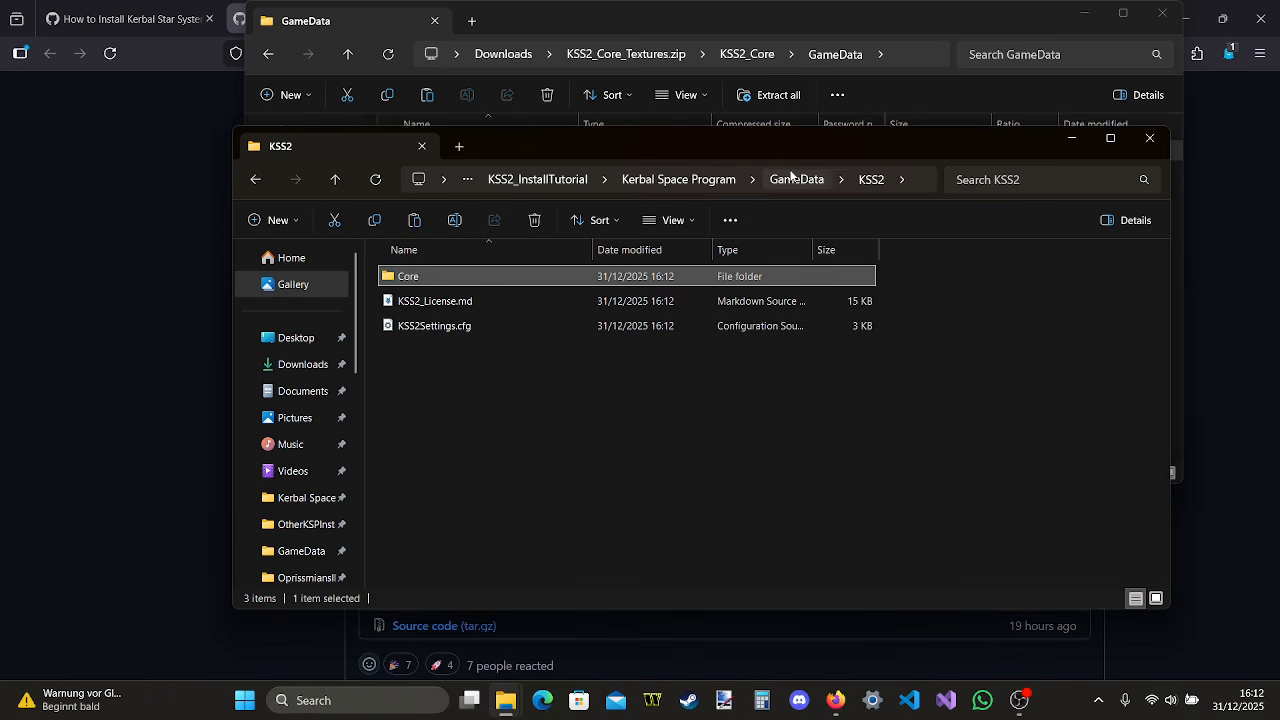
click(780, 179)
click(1155, 20)
click(1160, 14)
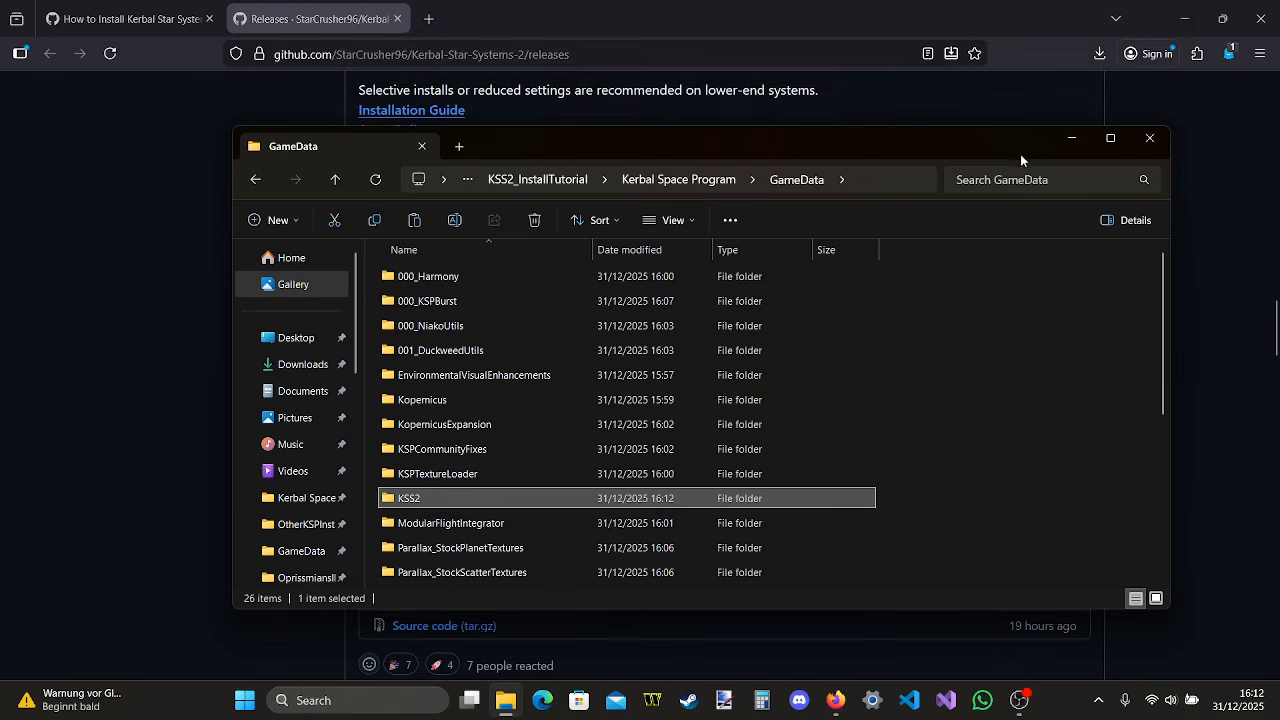
Download System_NovaKirbani.zip from the release assets, open it and go into its System_NovaKirbani folder's GameData subfolder
click(1066, 140)
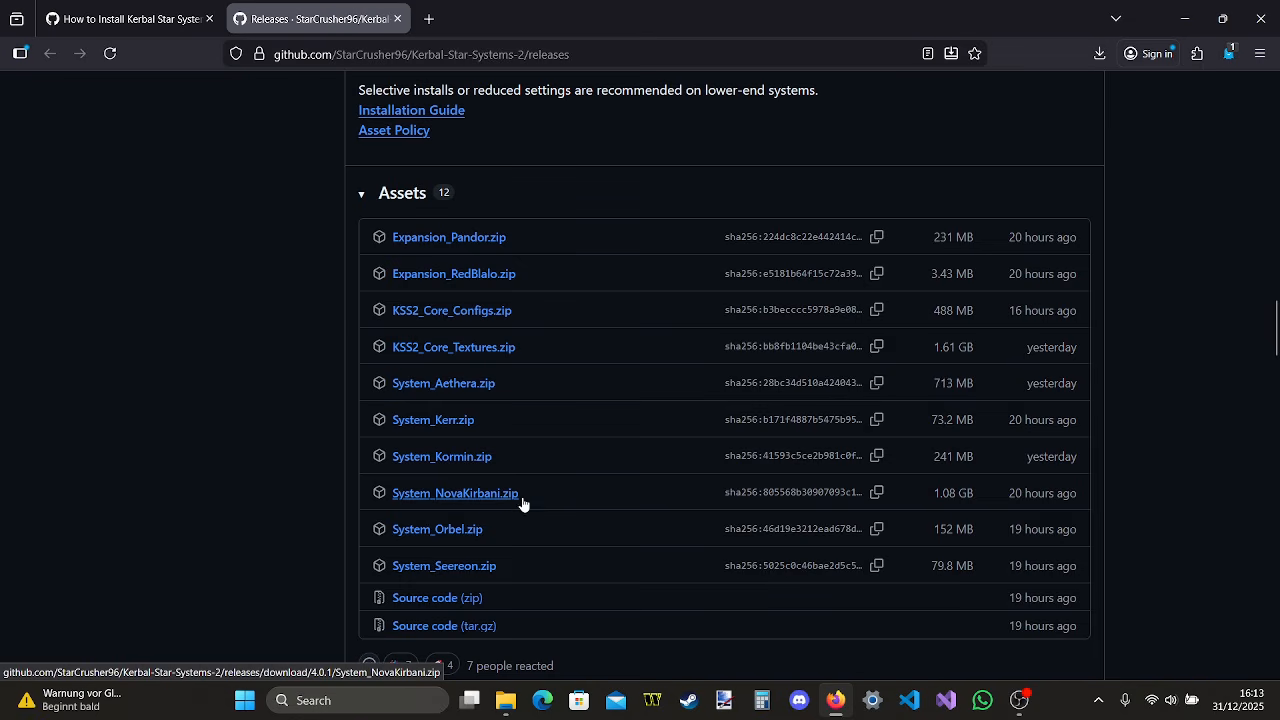
click(445, 494)
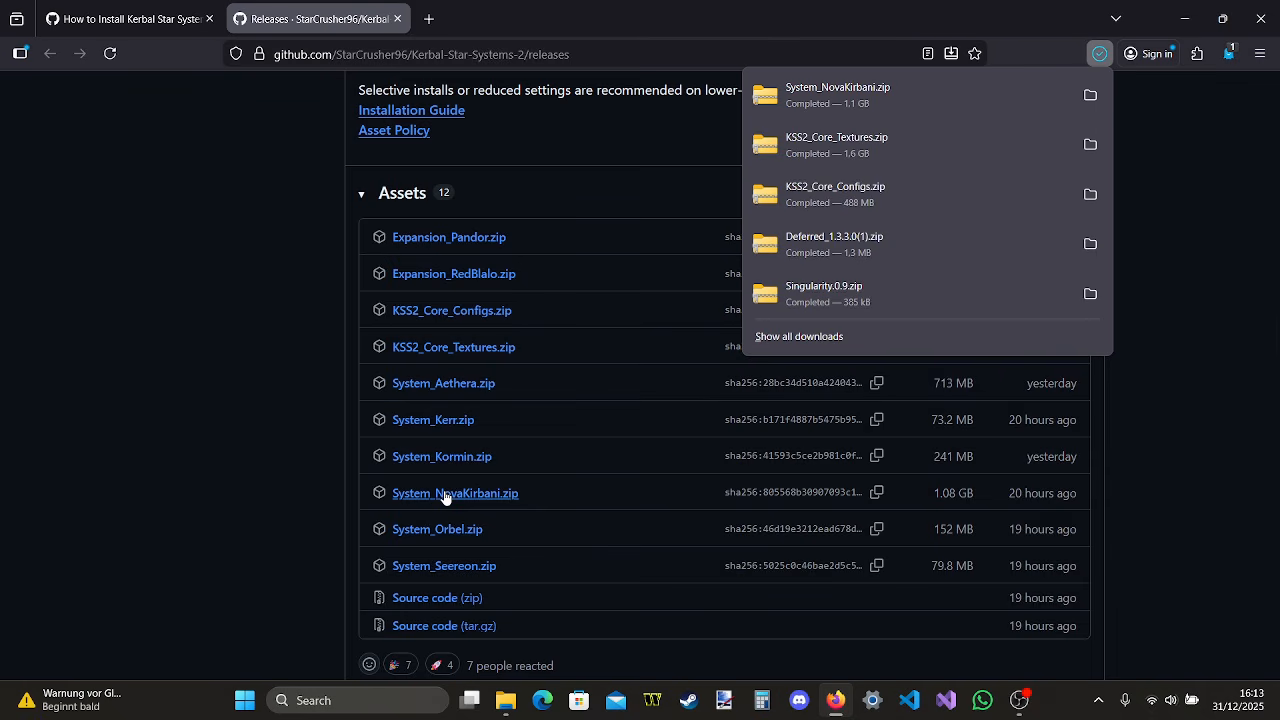
click(880, 95)
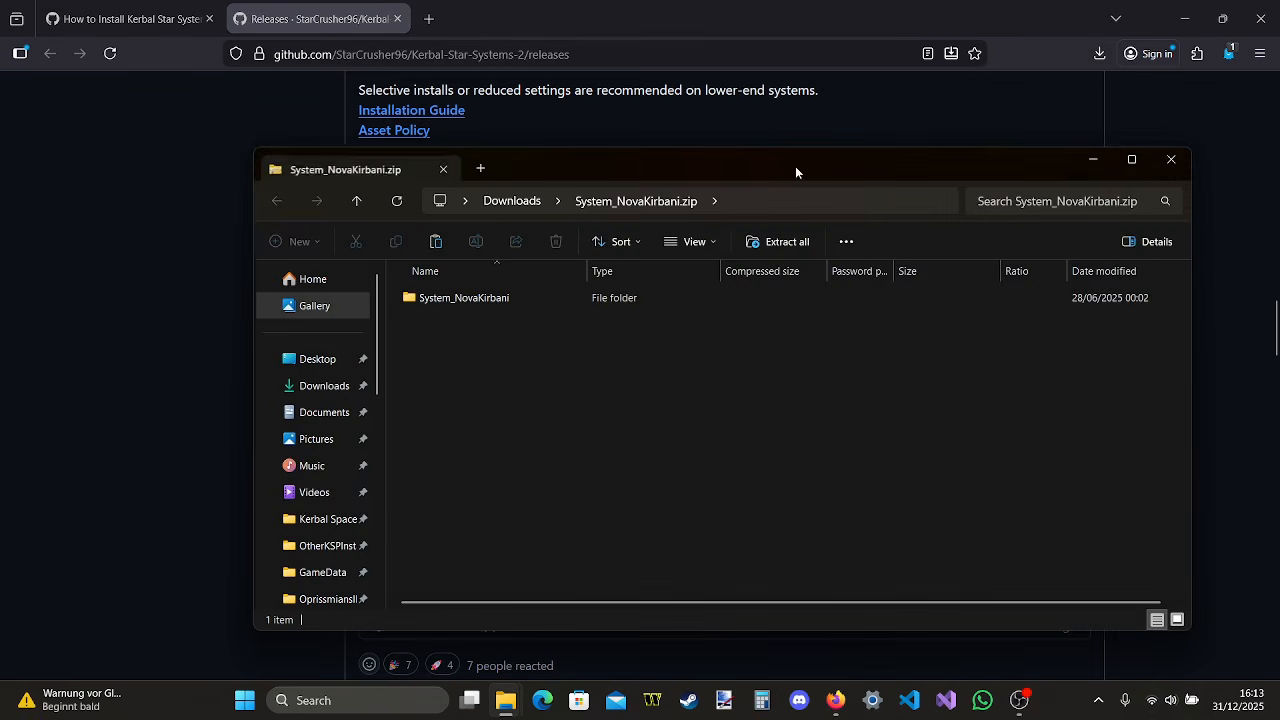
double_click(561, 304)
double_click(561, 298)
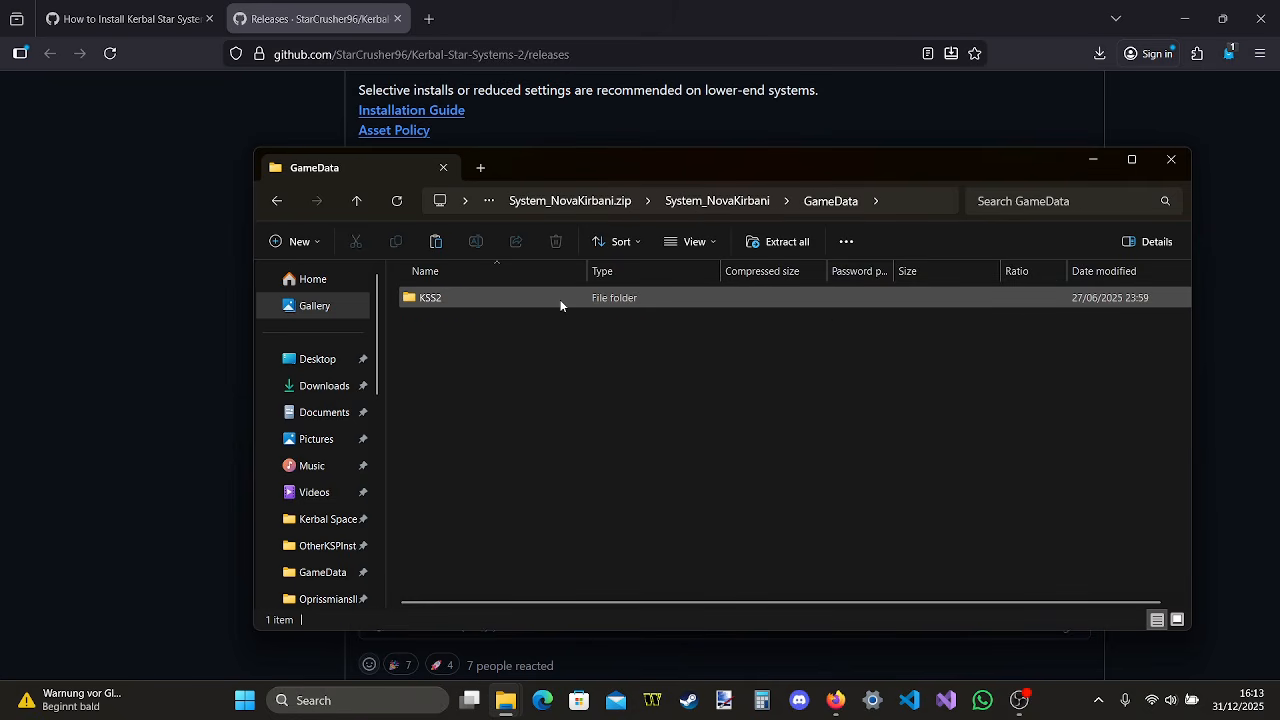
Copy the KSS2 folder from the NovaKirbani archive into the Kerbal Space Program install's GameData folder
mouse_move(505, 700)
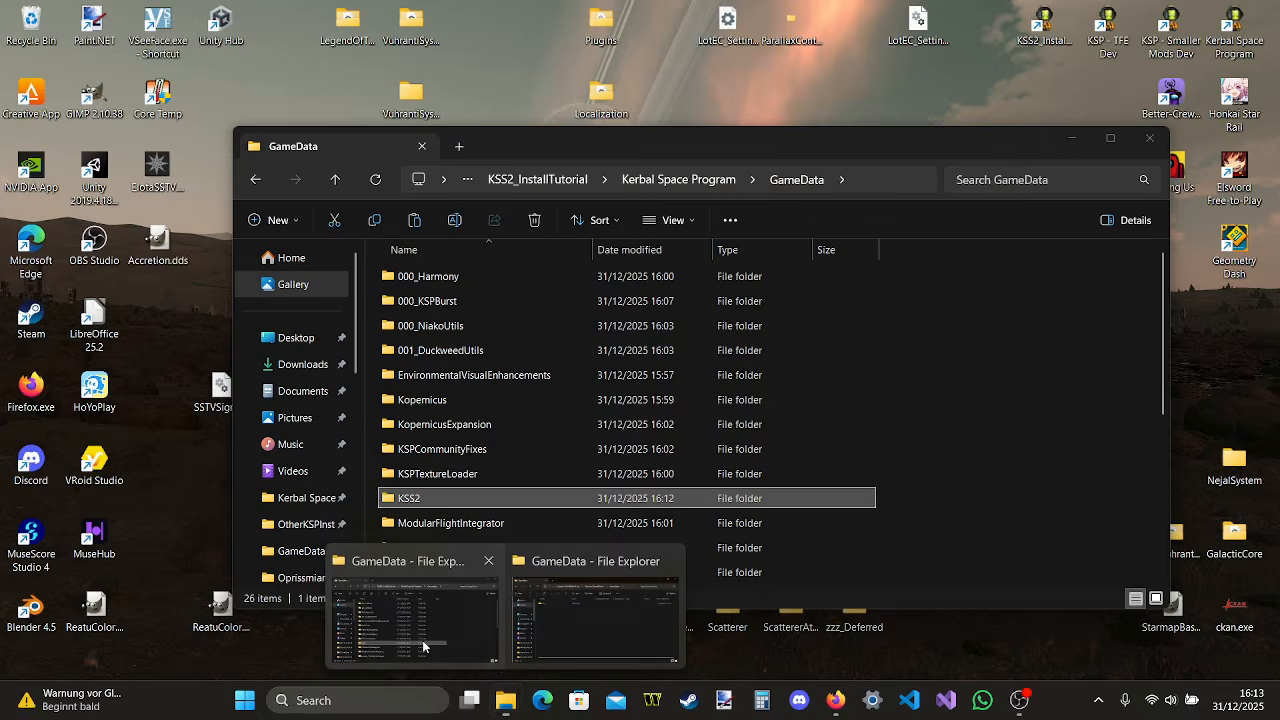
click(422, 645)
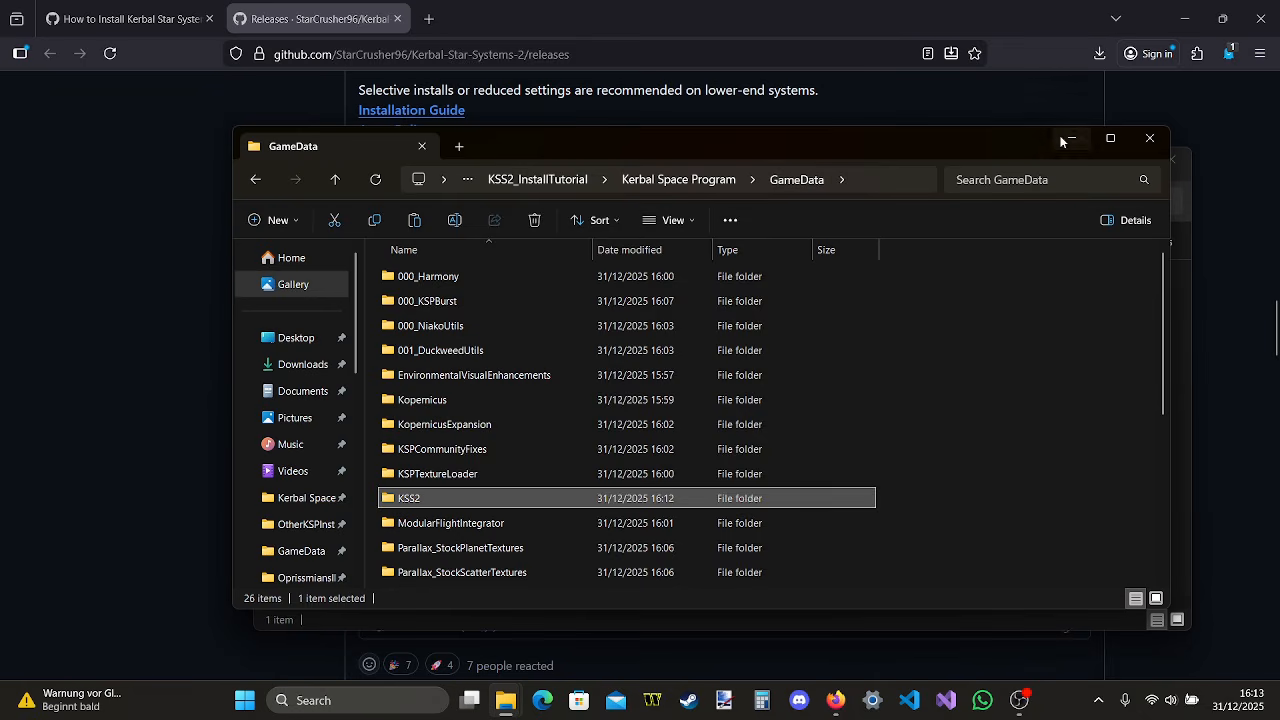
drag(1010, 144, 997, 233)
click(1002, 164)
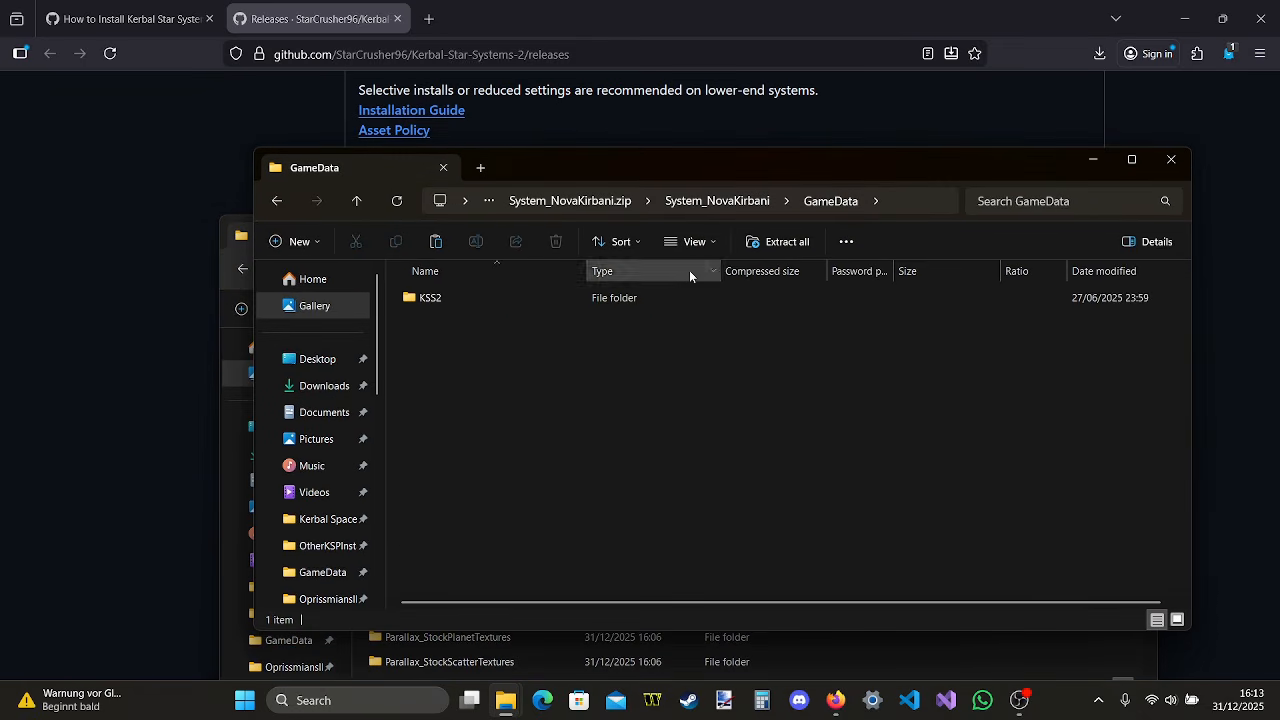
drag(784, 296, 925, 647)
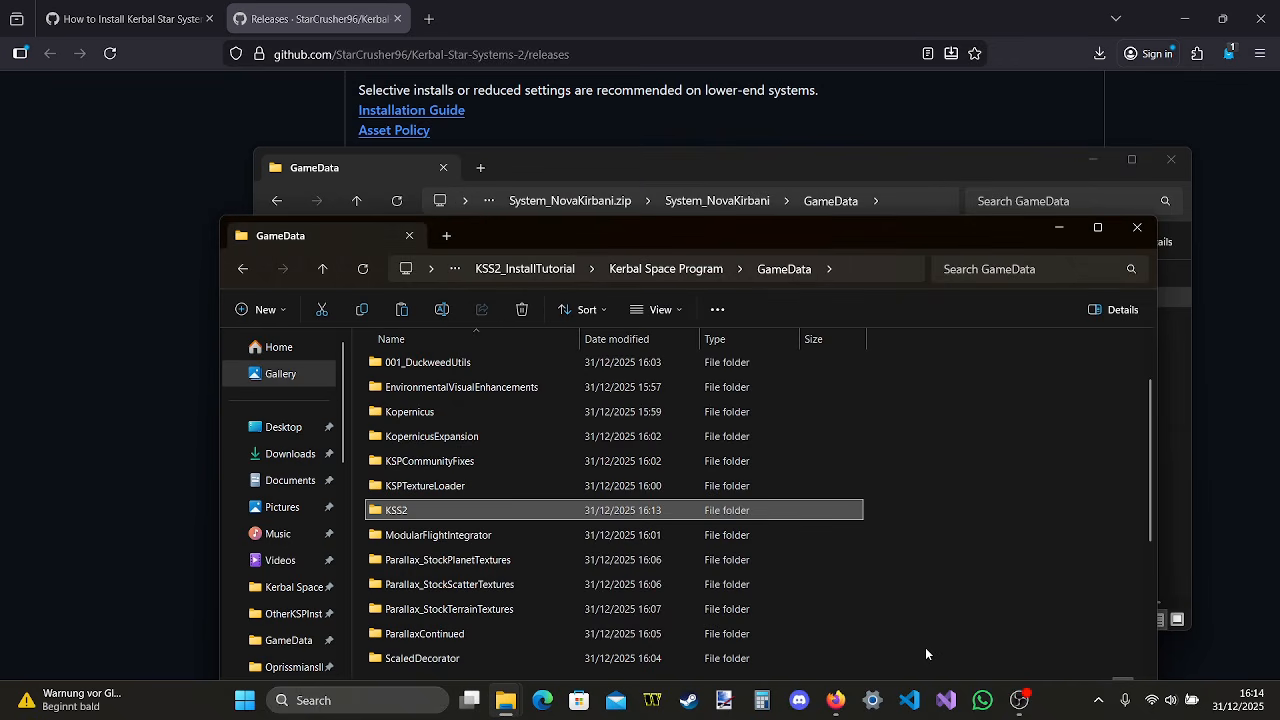
Inspect the contents of the install's KSS2 folder and close both the install and archive windows
double_click(402, 512)
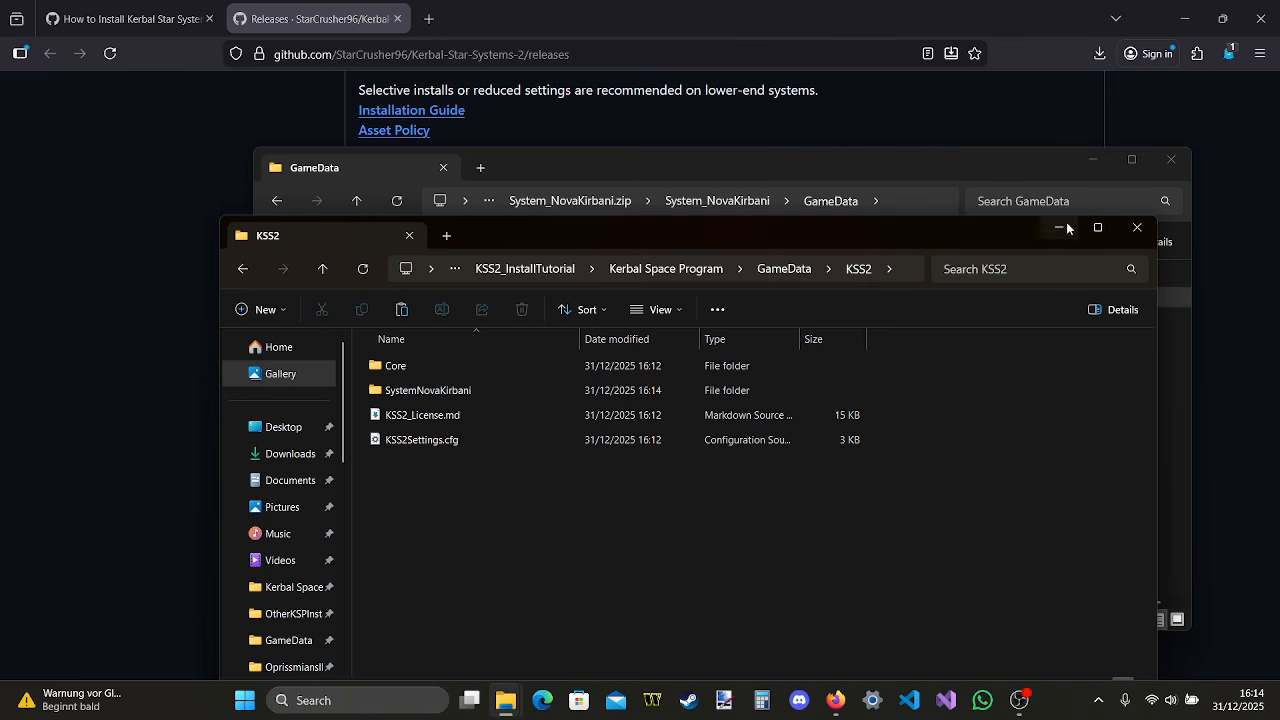
click(1137, 227)
click(1171, 162)
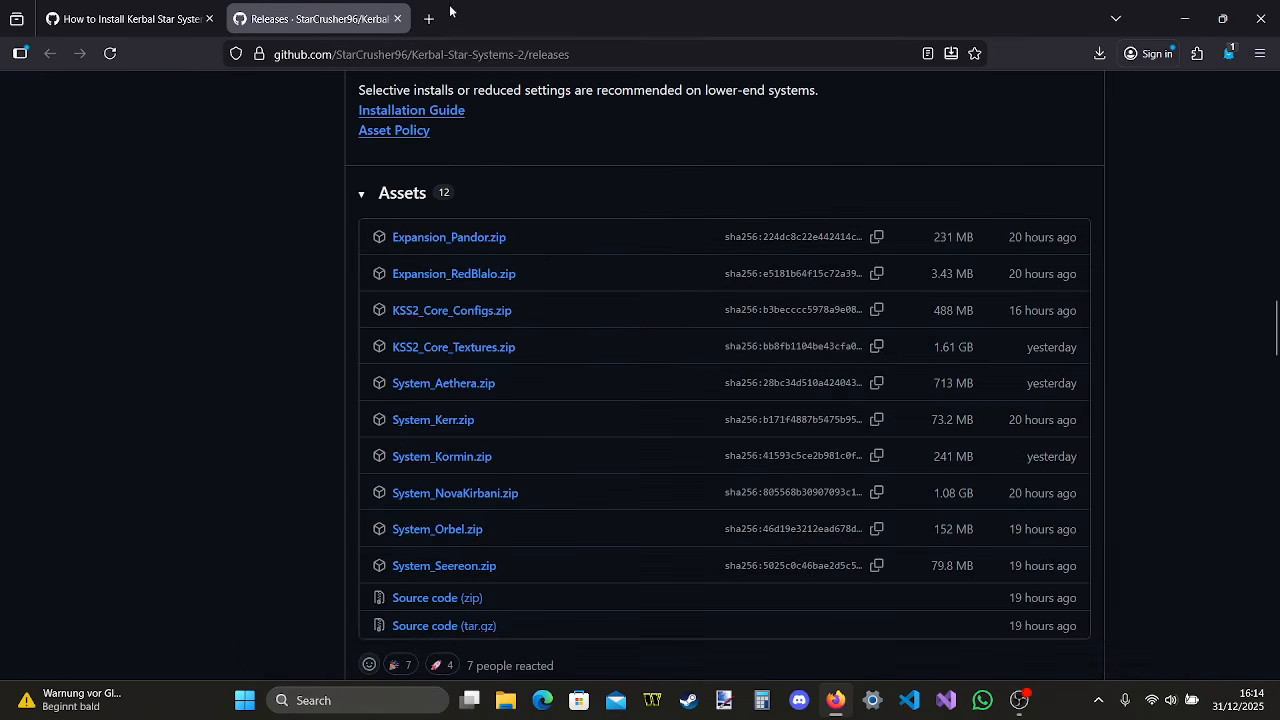
Launch the KSS2 tutorial install of Kerbal Space Program from the desktop and decline KSPCommunityFixes' PNG texture caching
click(1196, 10)
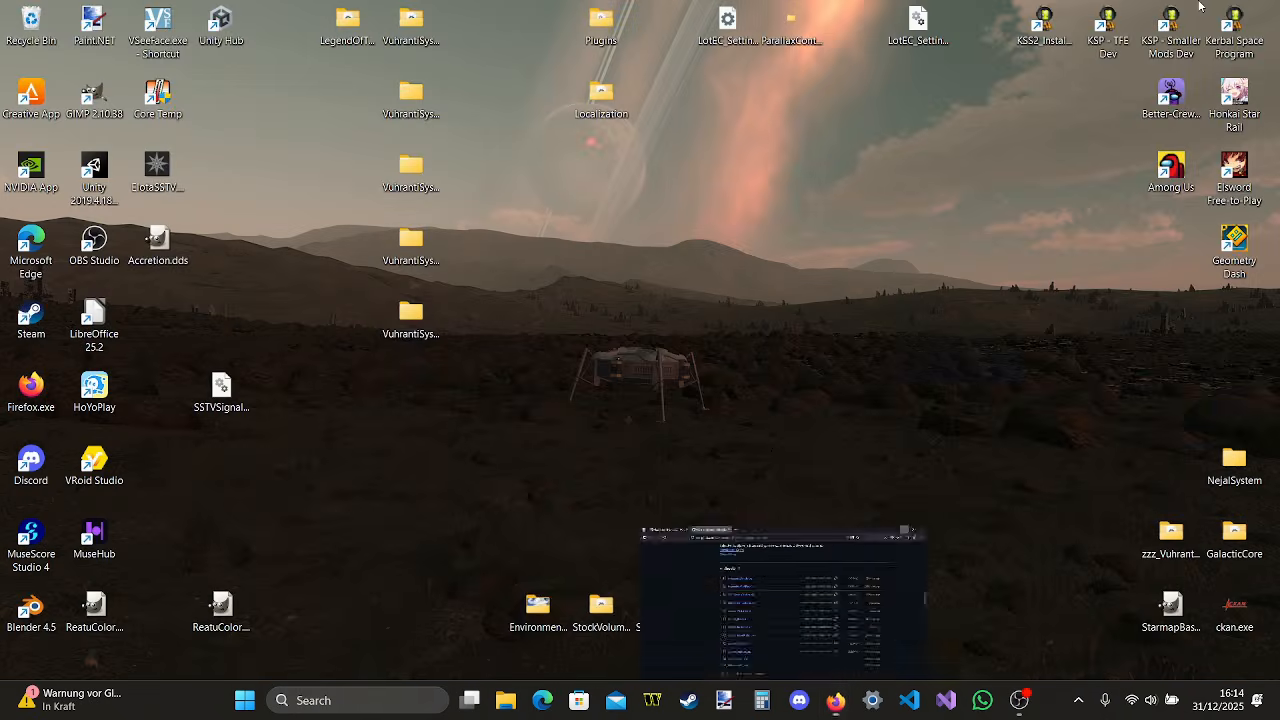
double_click(1060, 25)
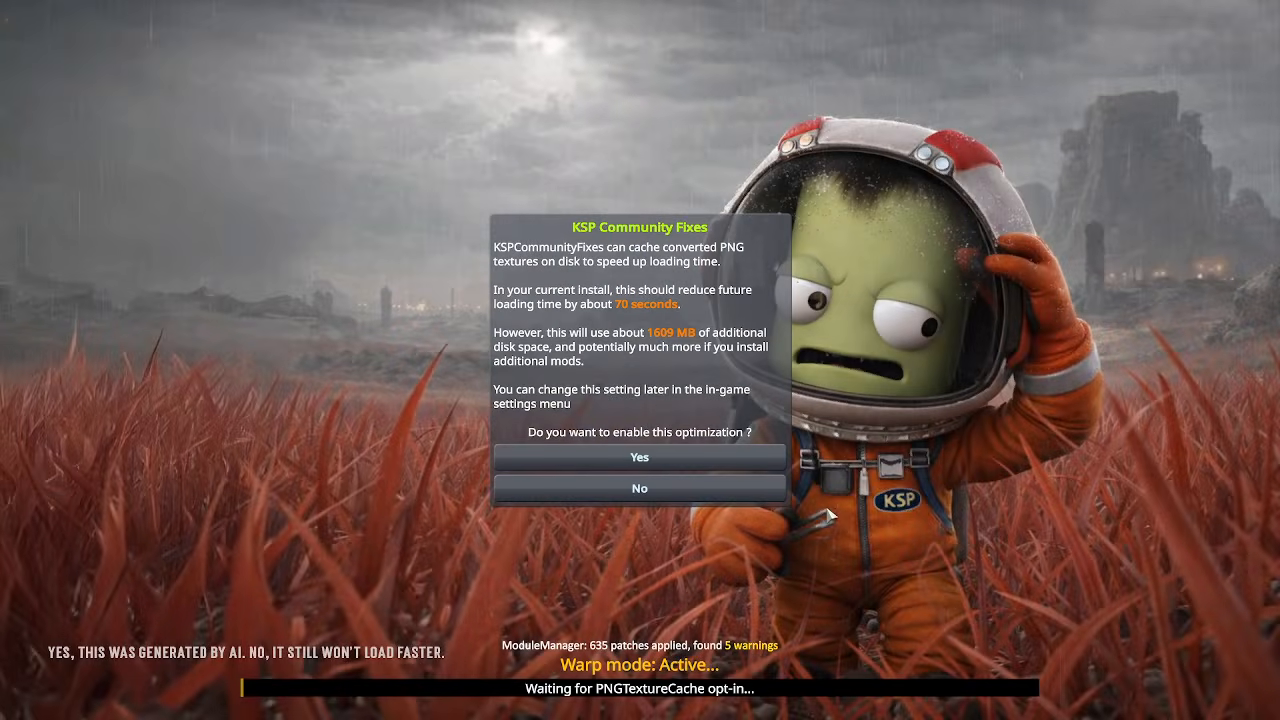
click(708, 490)
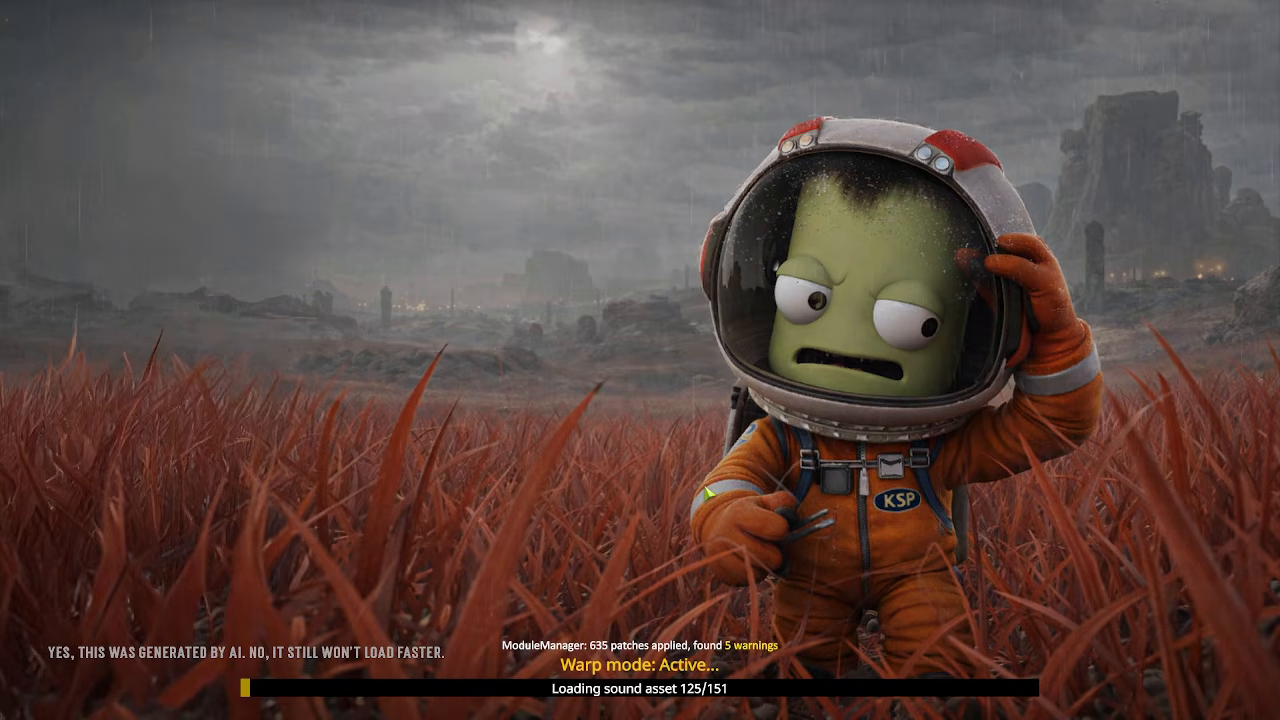
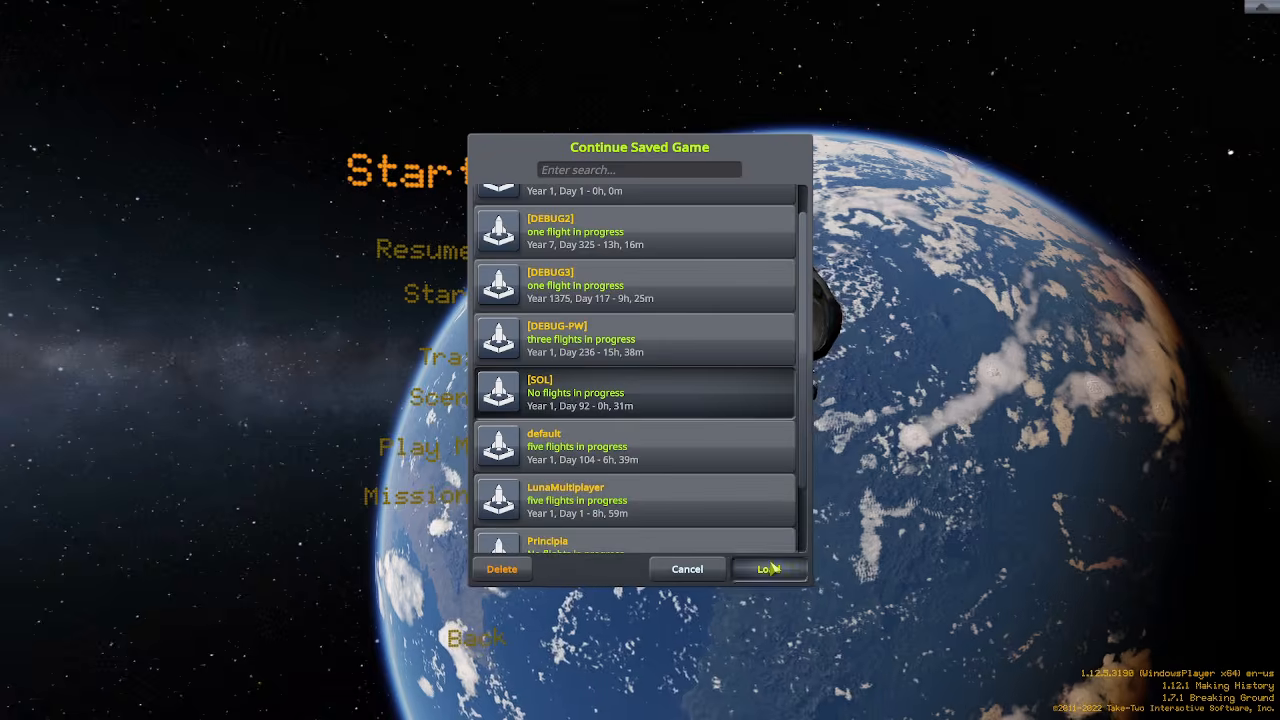
Load the [SOL] saved game and enter the Tracking Station
click(770, 568)
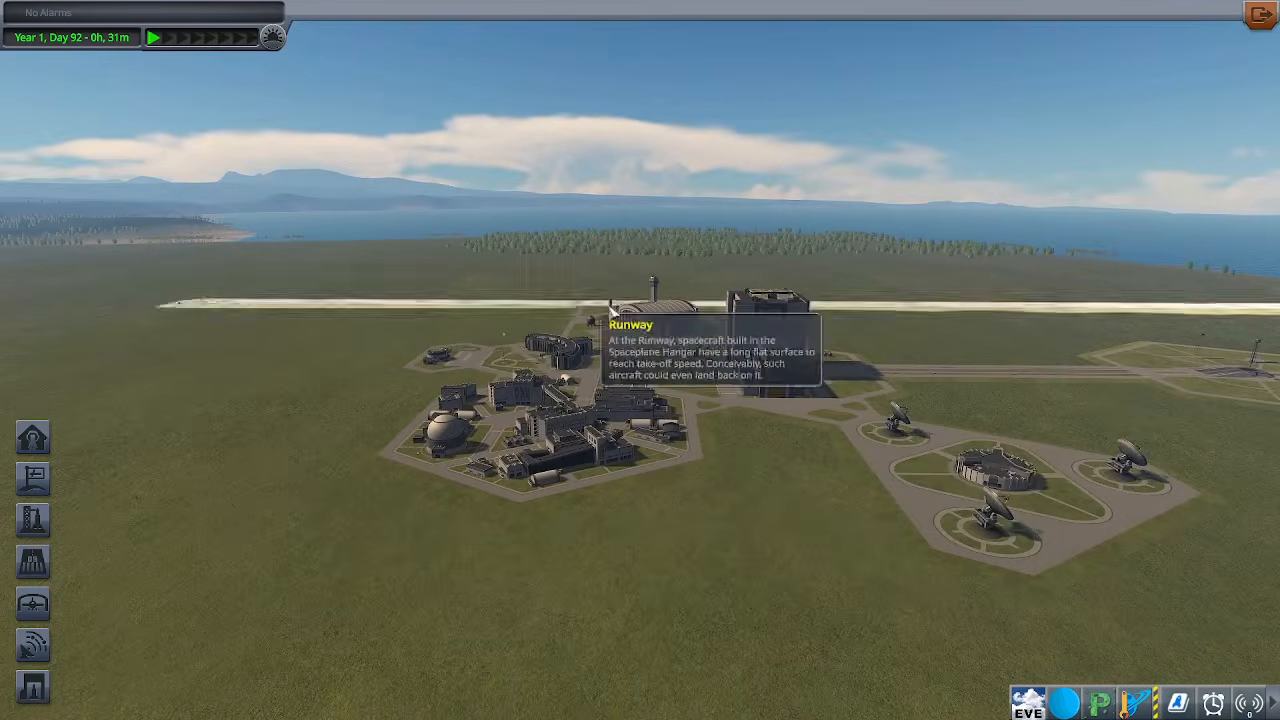
click(957, 481)
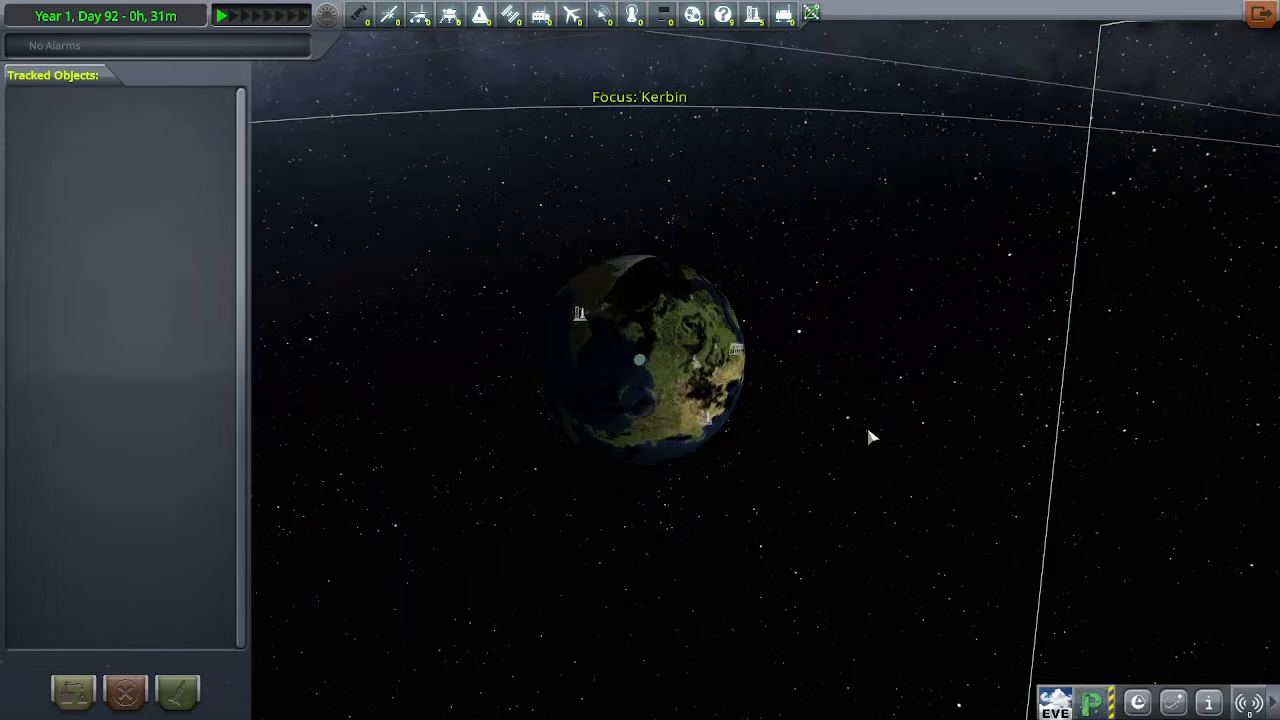
Focus the map on the Nova Kirbani System Barycenter and inspect the orbits of its stars
scroll(866, 423, down, 10)
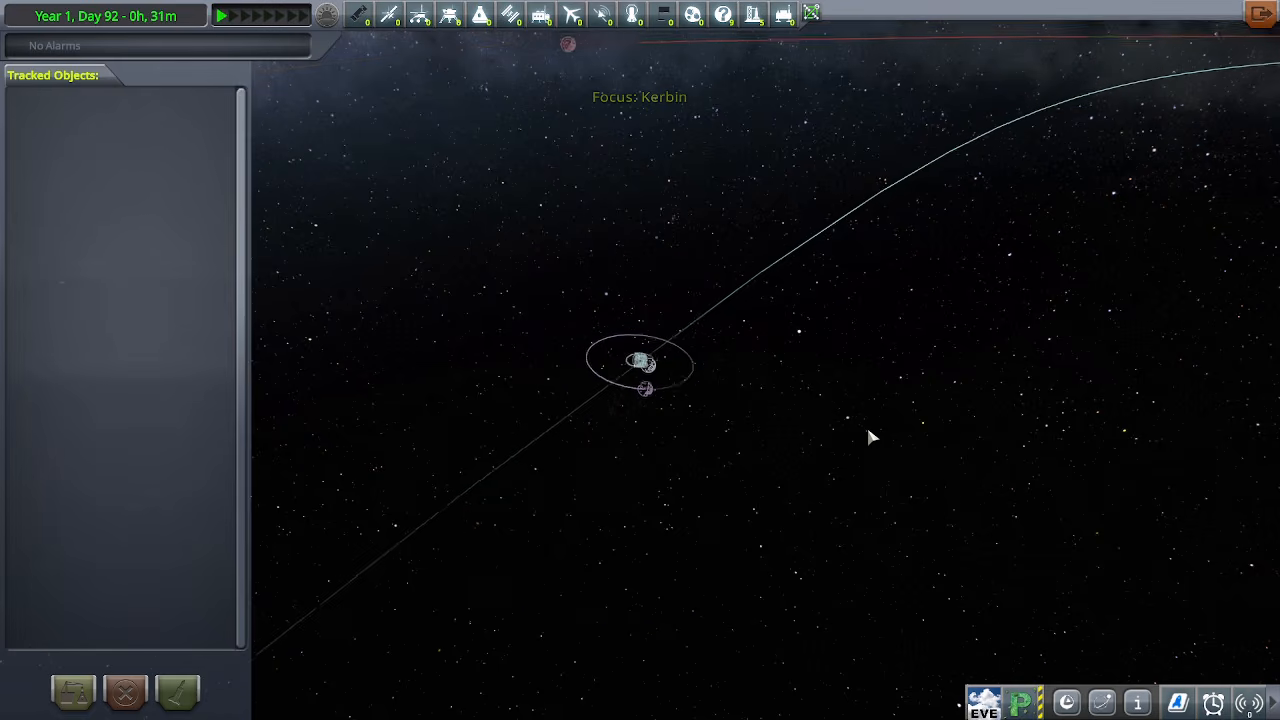
scroll(868, 431, down, 10)
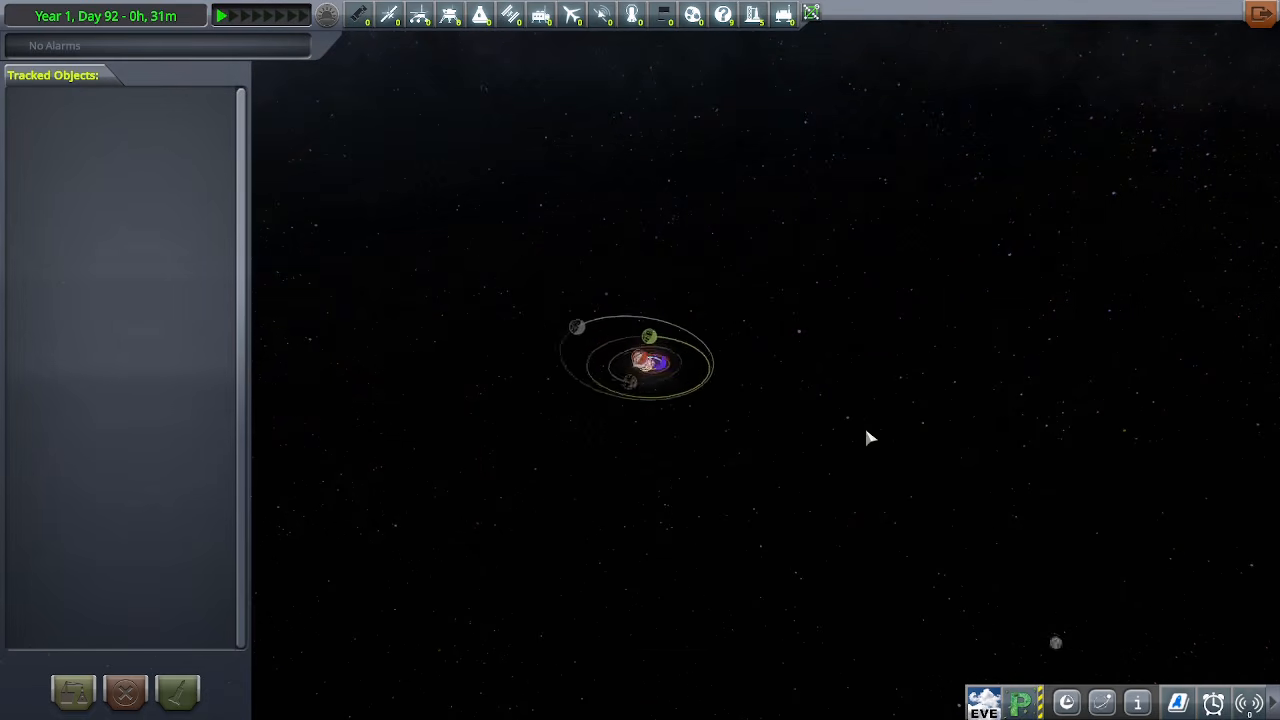
scroll(792, 471, down, 5)
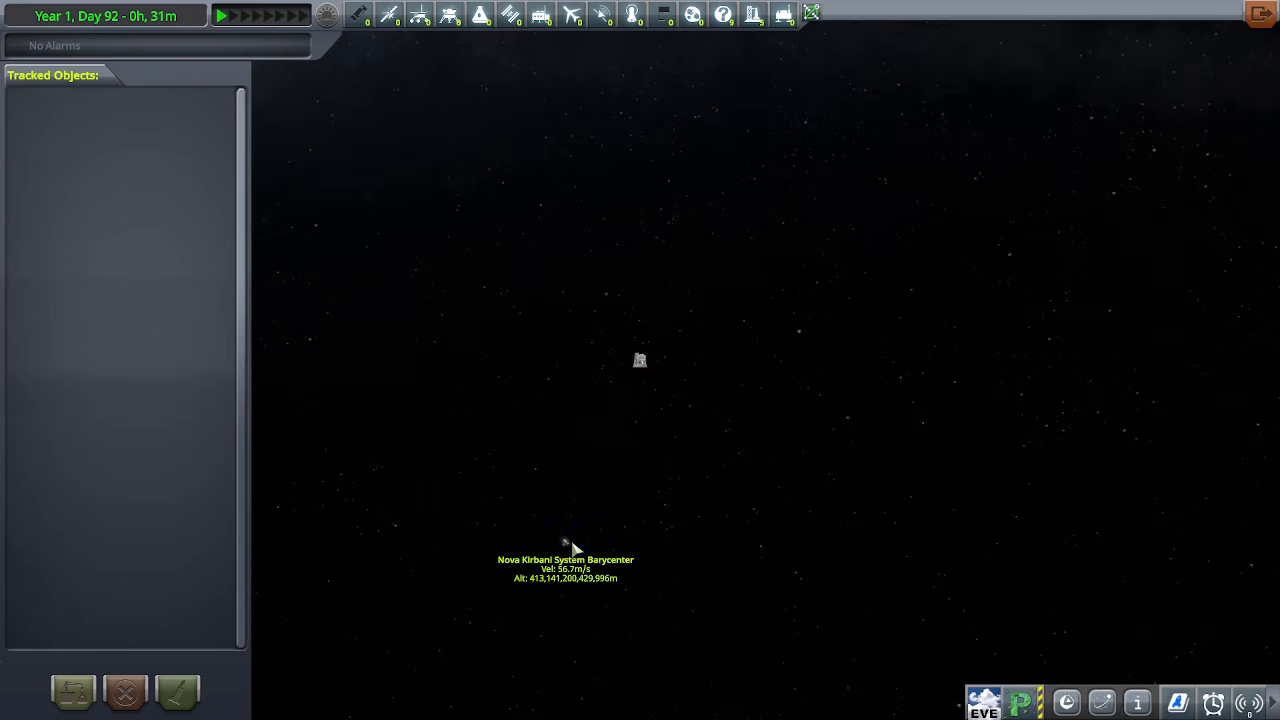
double_click(573, 547)
scroll(677, 479, up, 5)
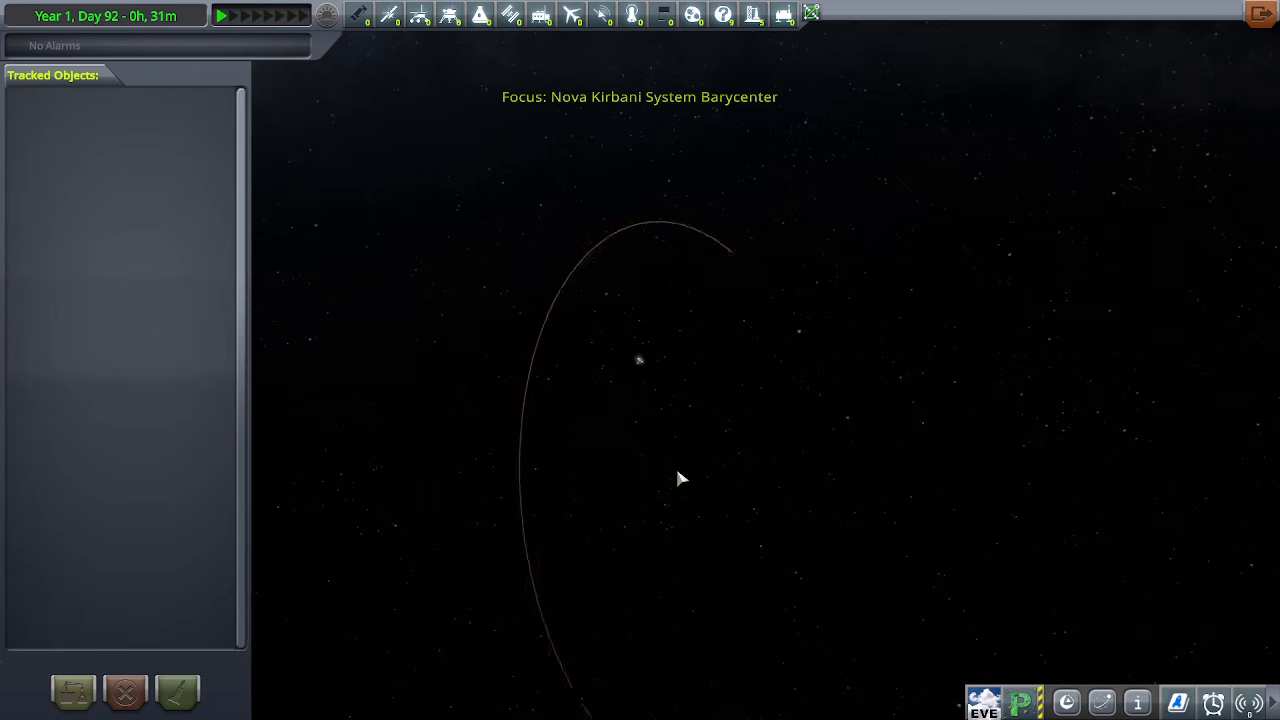
scroll(677, 479, up, 5)
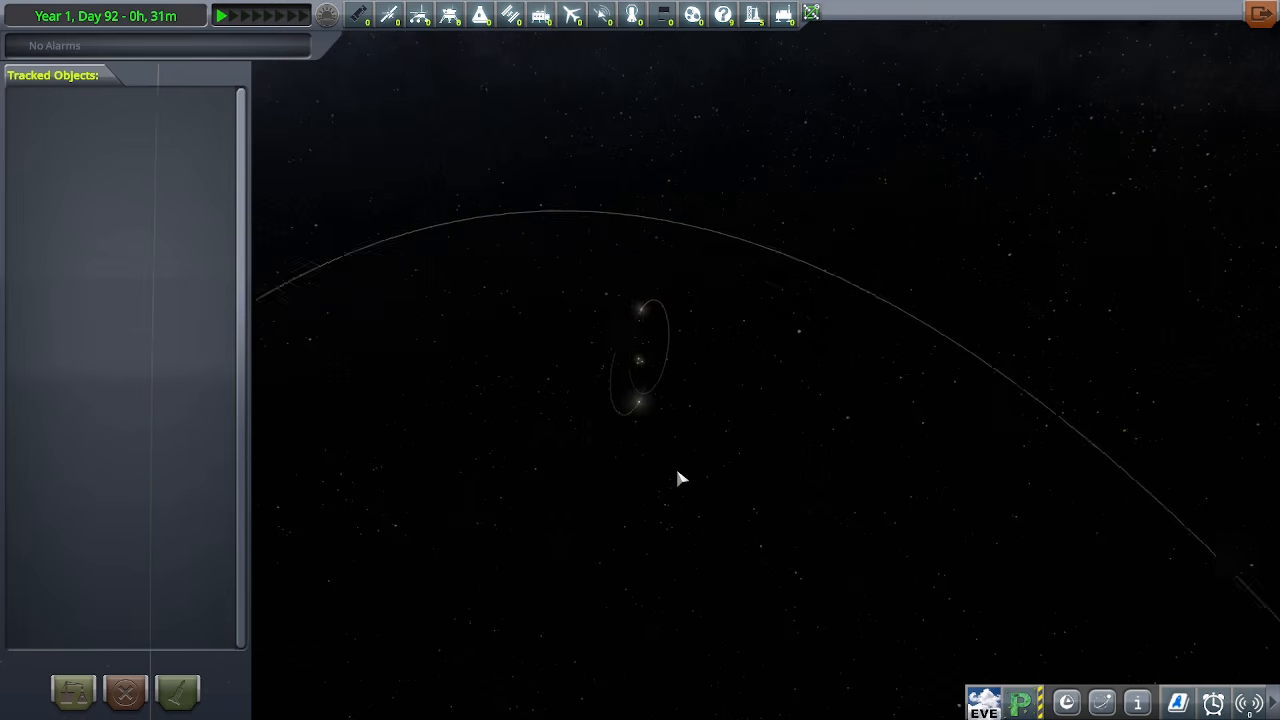
Focus on Nova Kirbani A and examine the star's surface, sunspots and prominences from several sides
double_click(630, 500)
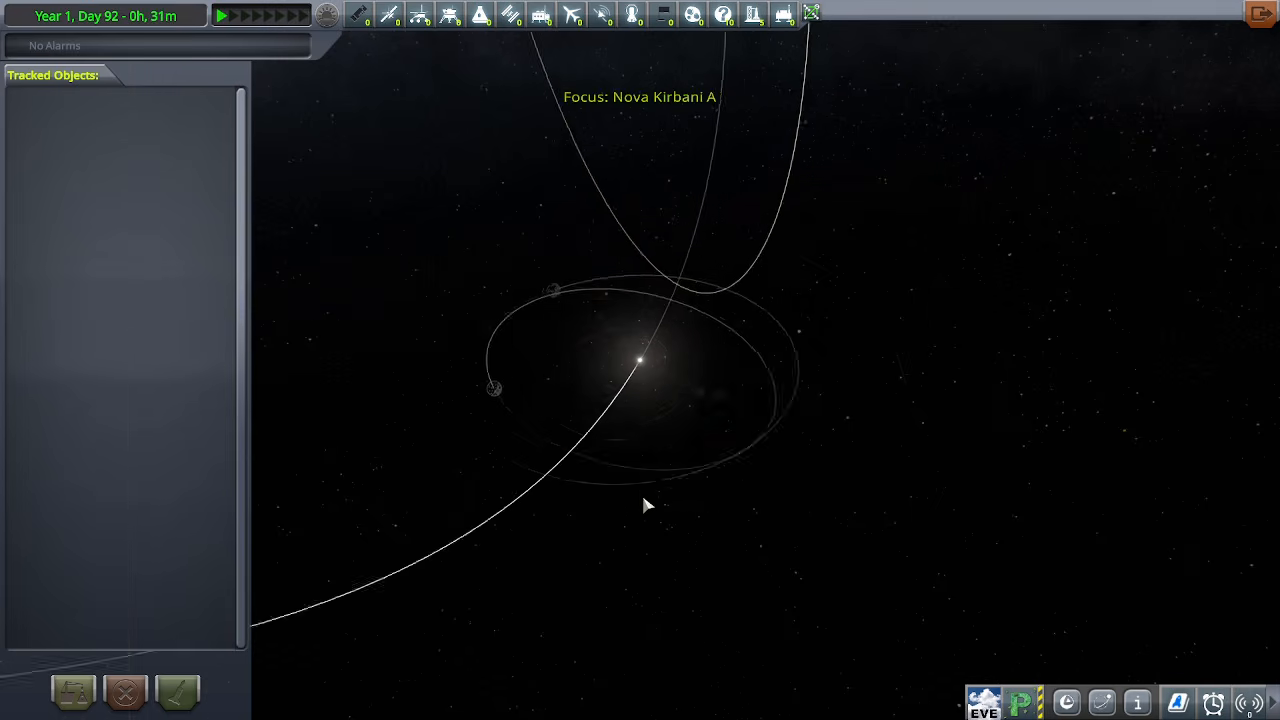
scroll(644, 505, up, 10)
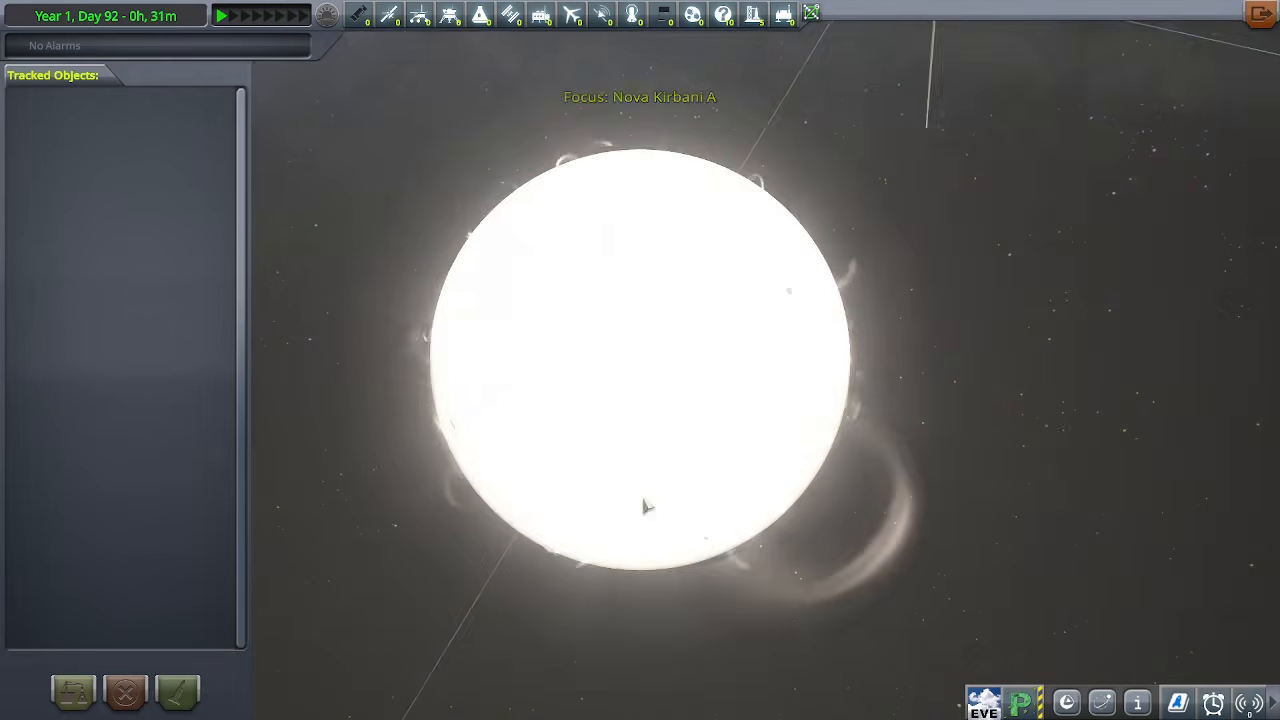
drag(714, 409, 840, 302)
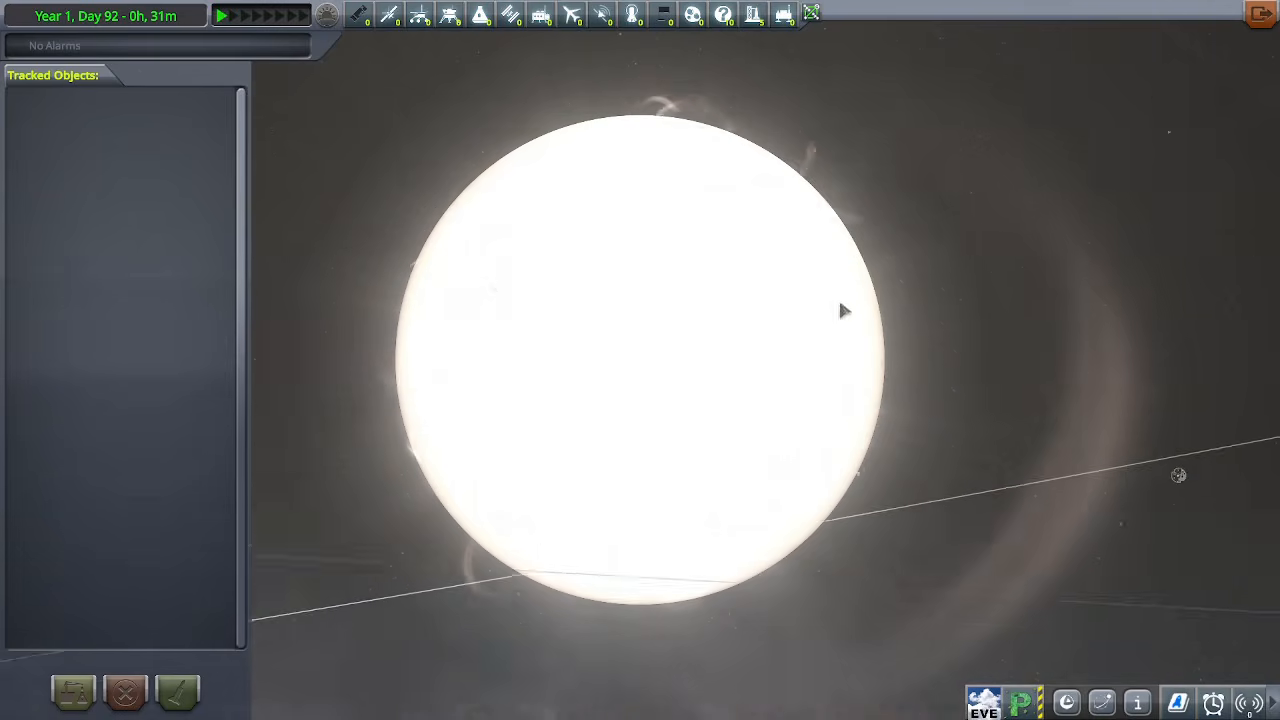
scroll(834, 299, down, 2)
scroll(834, 305, down, 3)
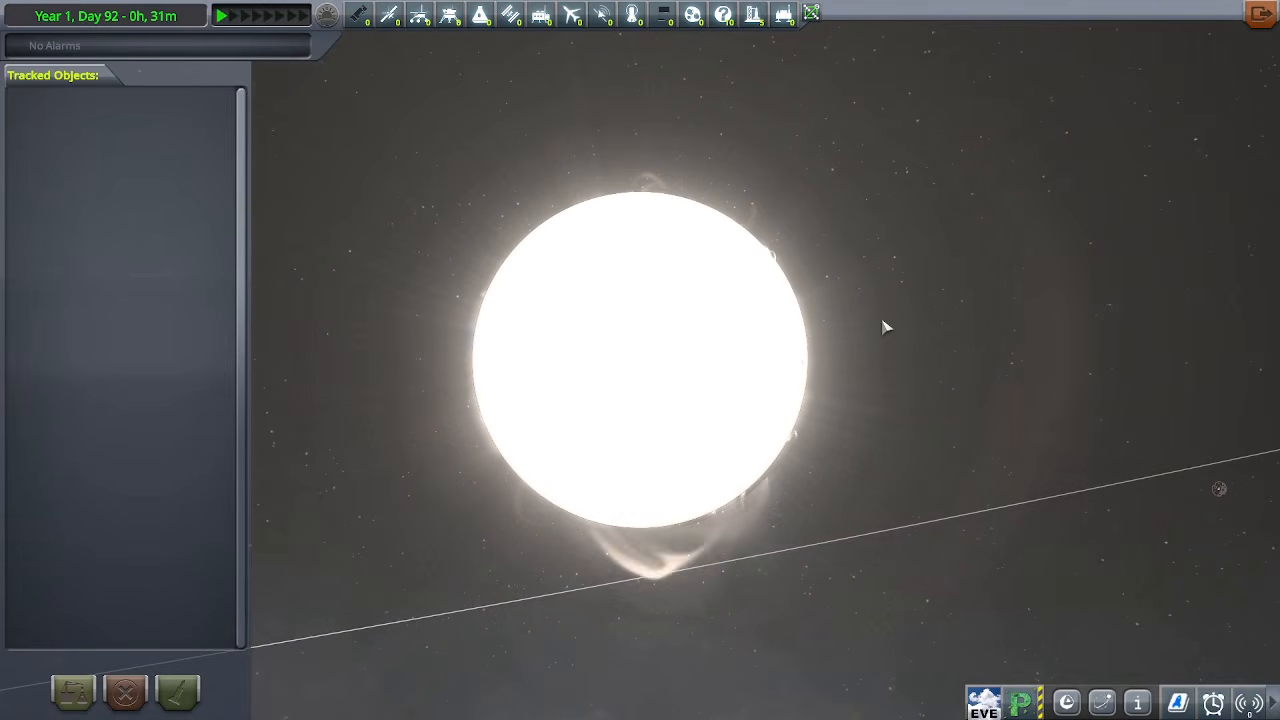
drag(848, 316, 994, 449)
scroll(994, 449, down, 3)
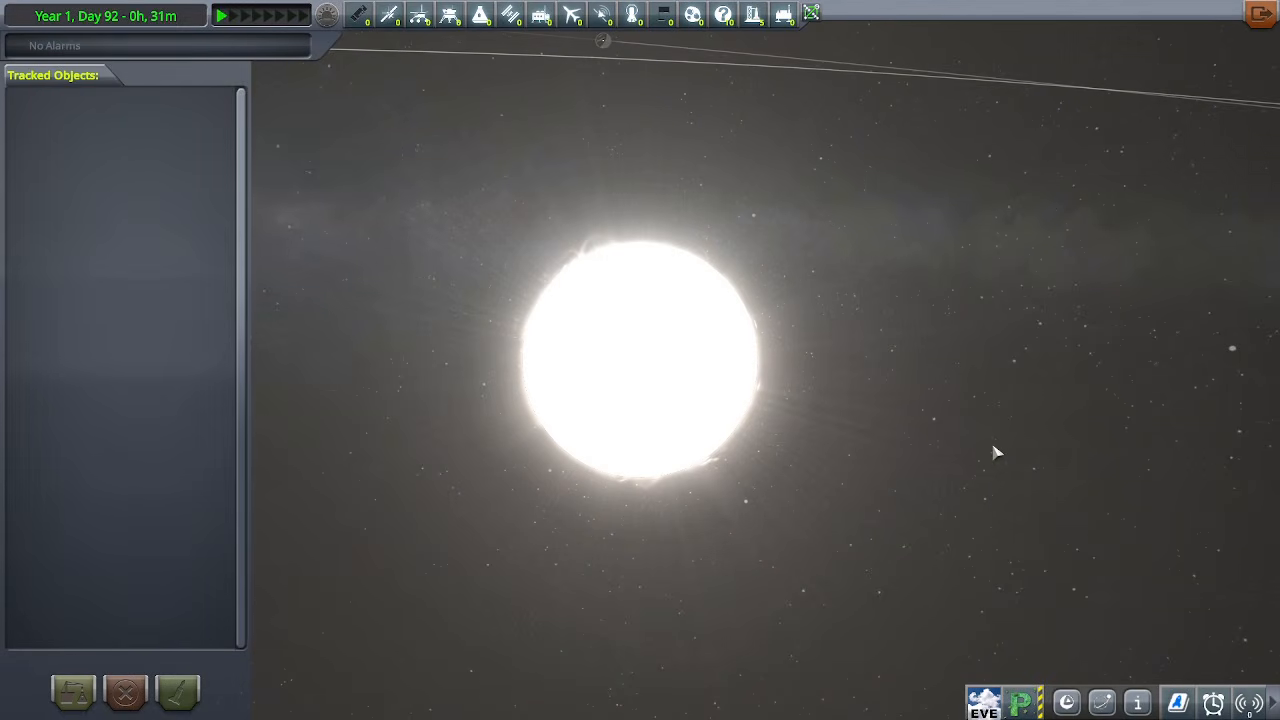
drag(945, 380, 912, 249)
scroll(912, 249, up, 6)
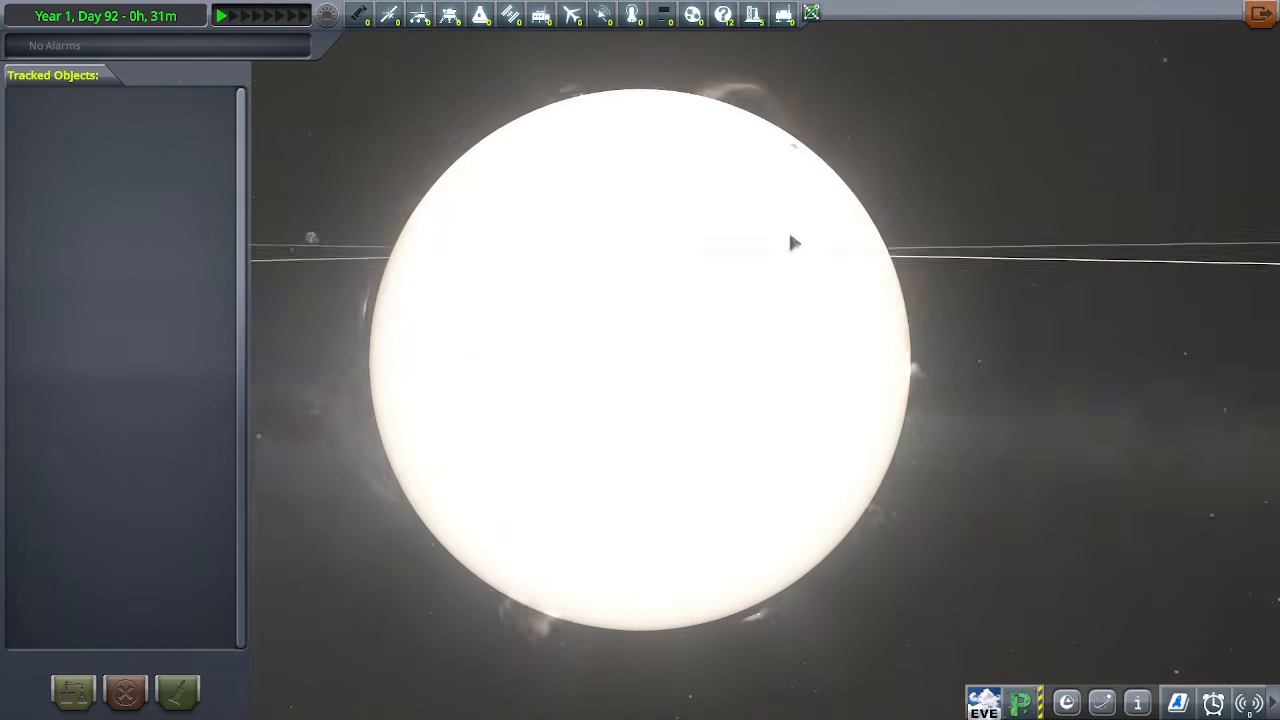
drag(954, 306, 780, 206)
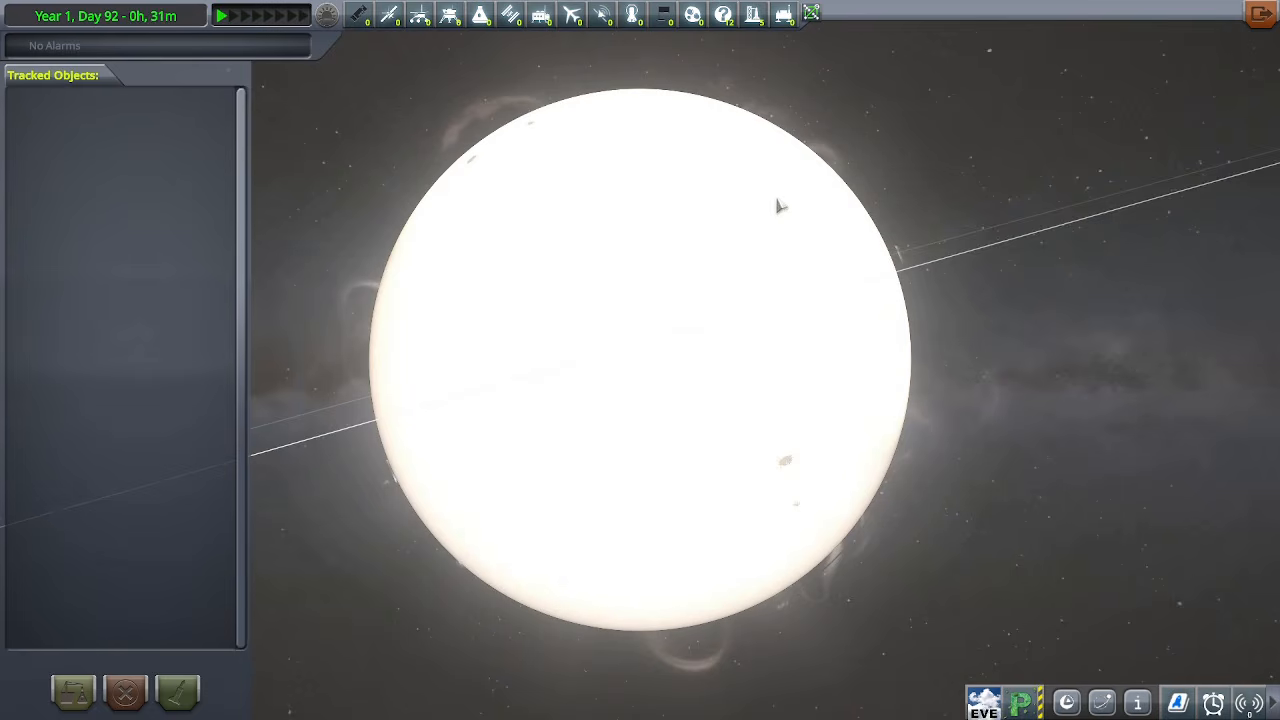
drag(878, 437, 729, 294)
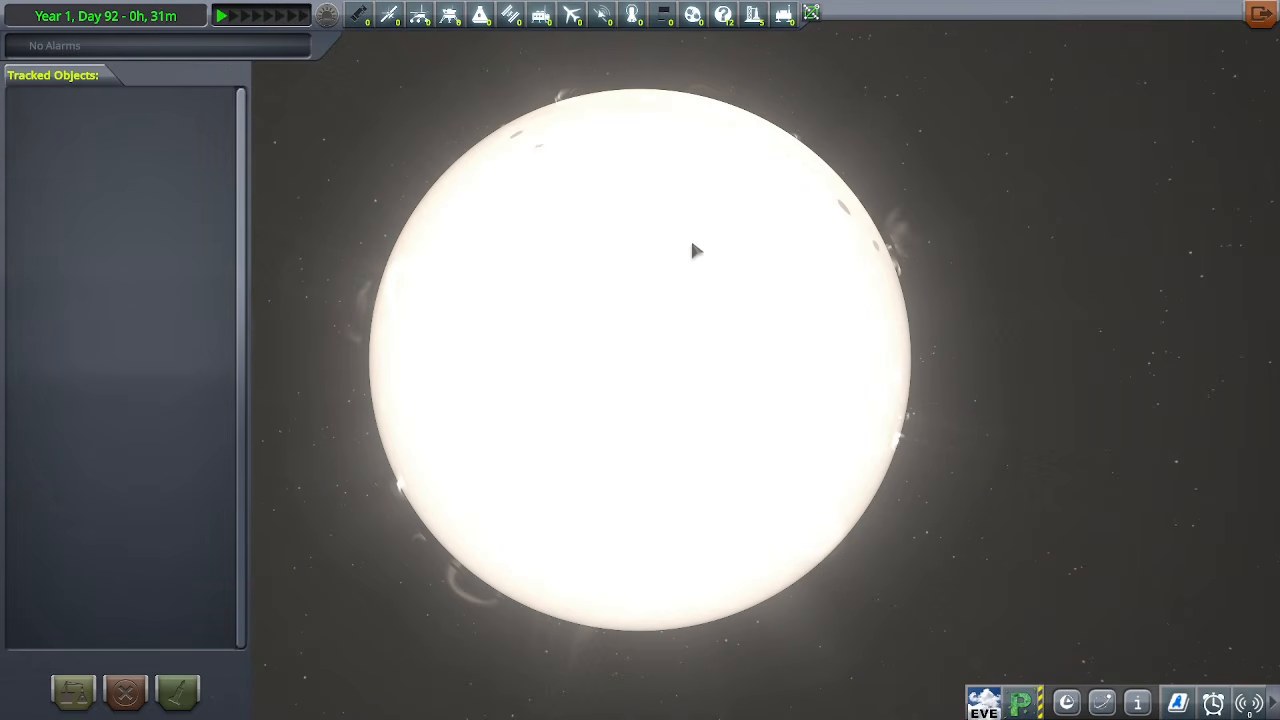
drag(697, 250, 806, 477)
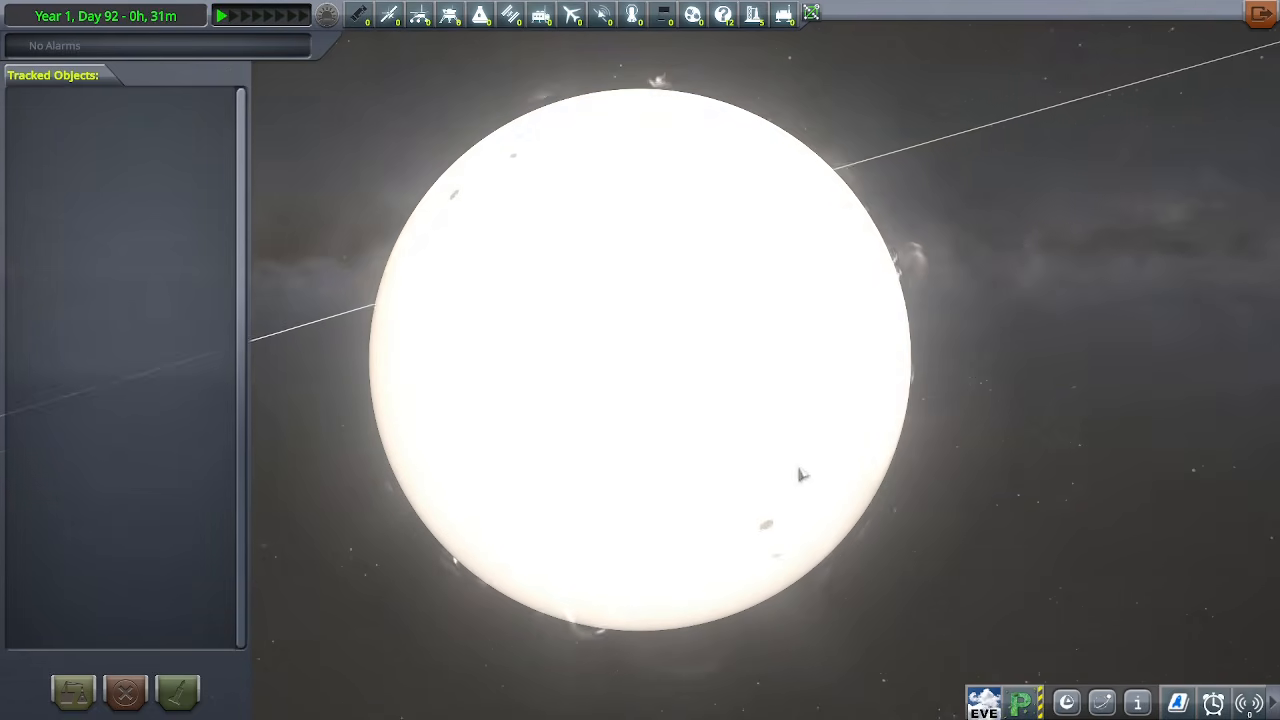
scroll(792, 395, down, 3)
scroll(792, 395, down, 2)
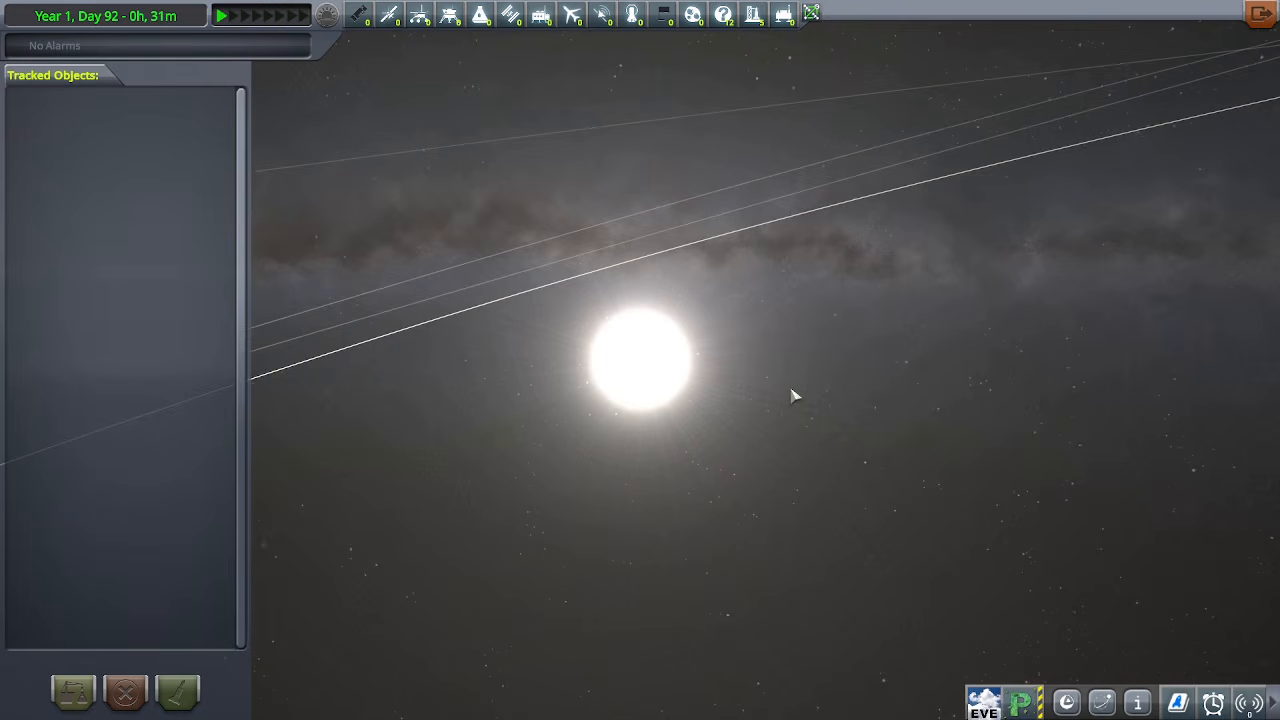
Step the focus through Kerev, Ilve, Aion and the ringed gas giant, examining each body
key(Tab)
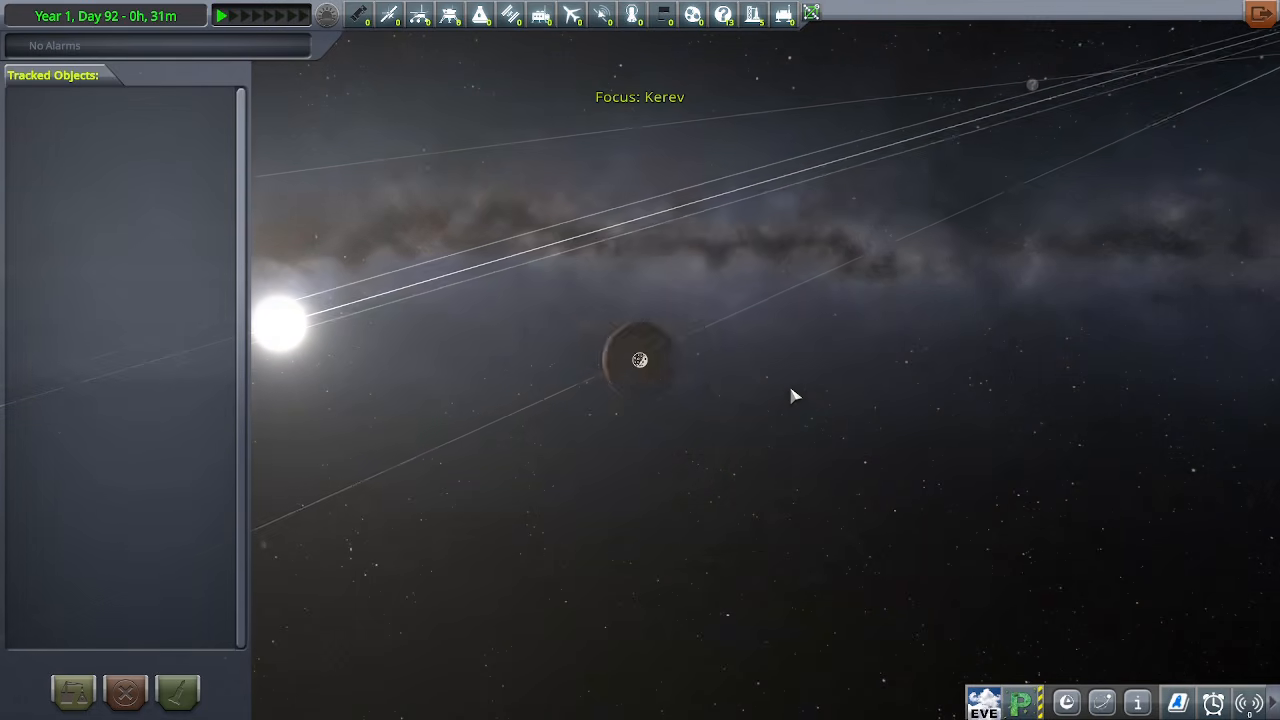
scroll(792, 395, up, 5)
drag(686, 426, 1169, 574)
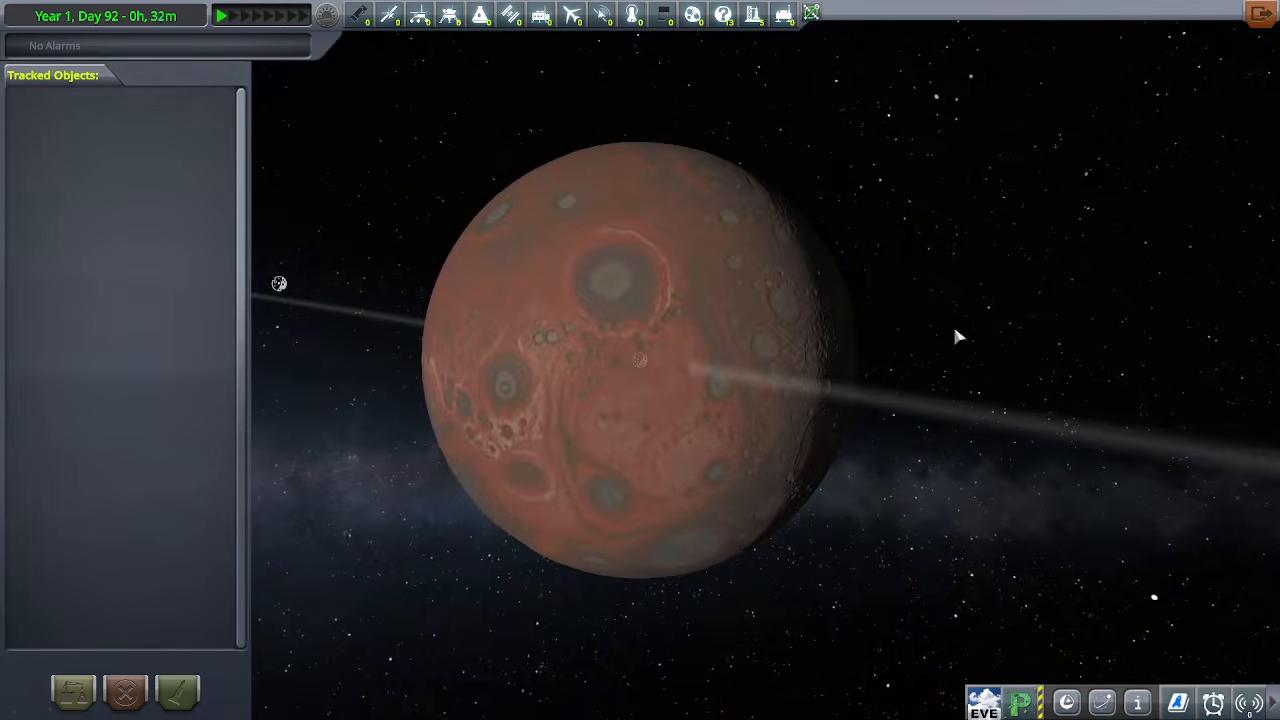
key(Tab)
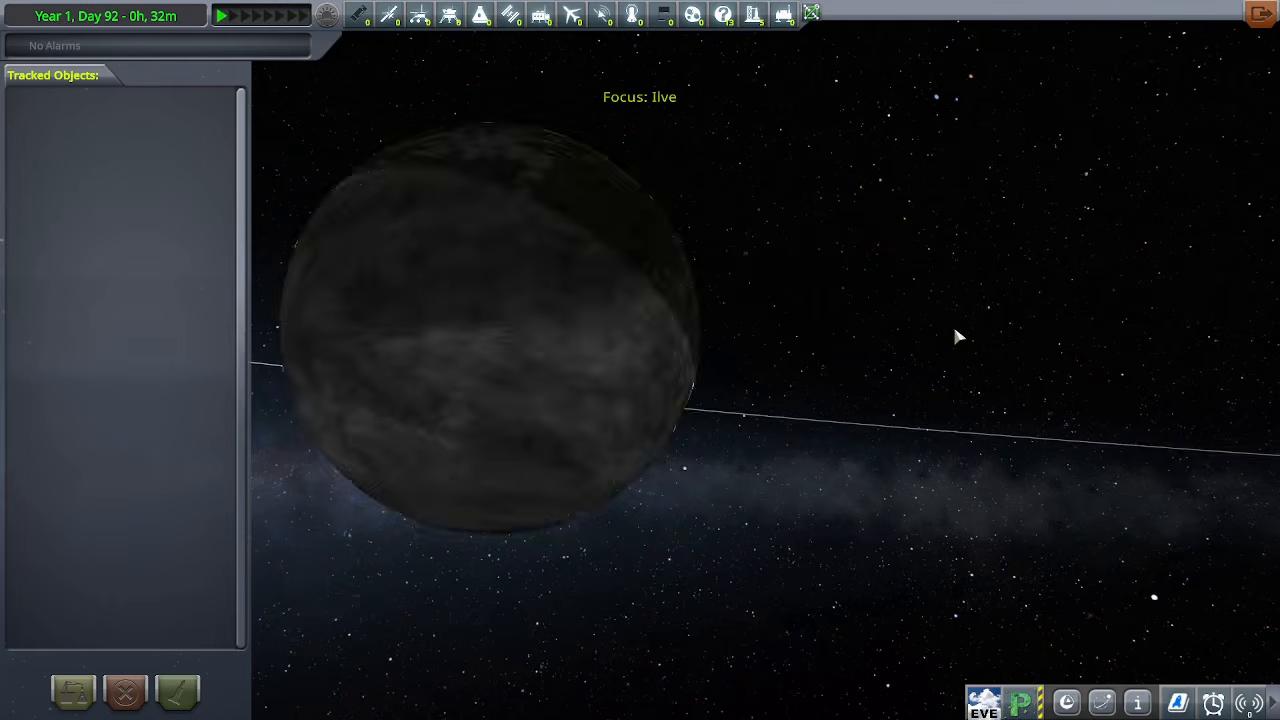
key(Tab)
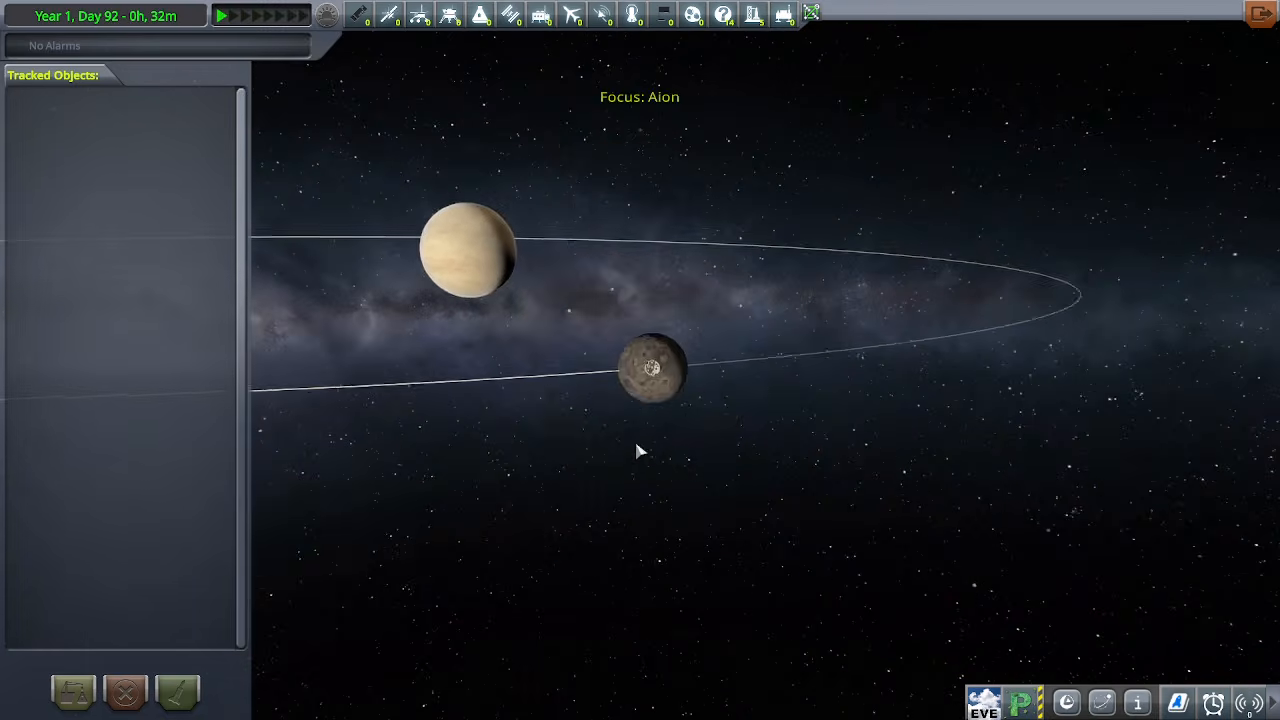
key(Tab)
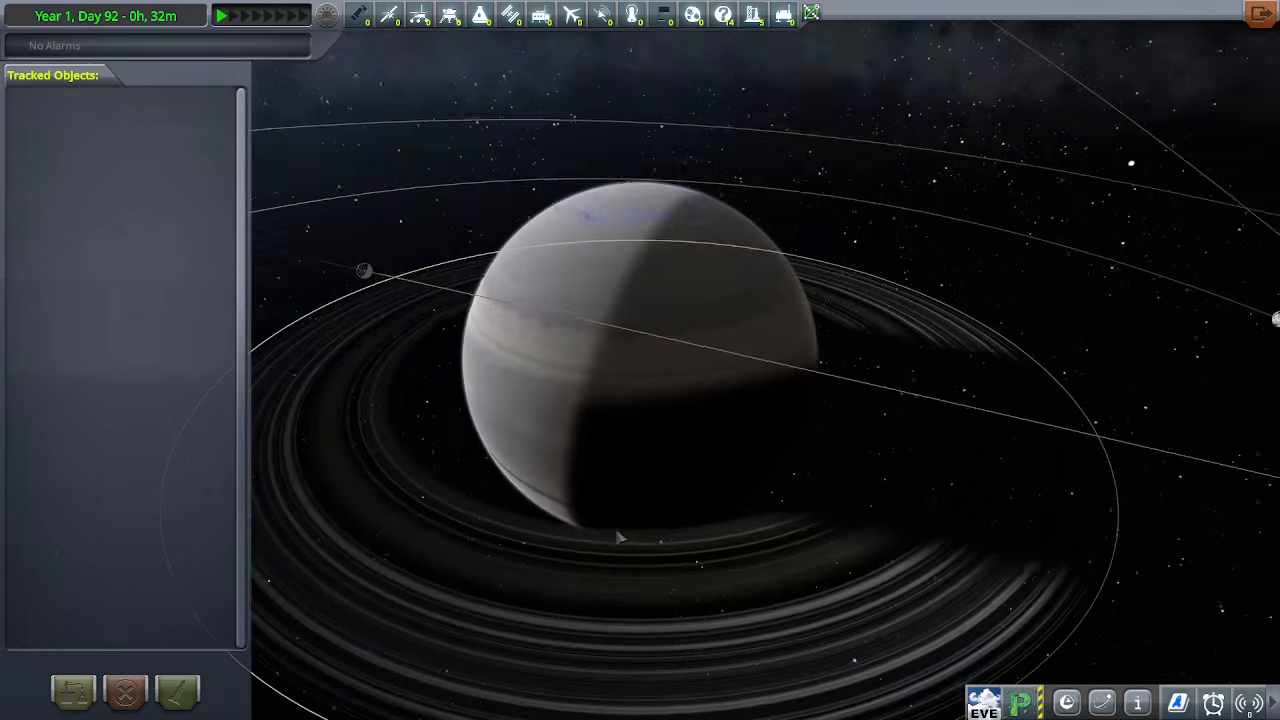
Step the focus through Ile, Pelren and Krav, examining the surface of each body
key(Tab)
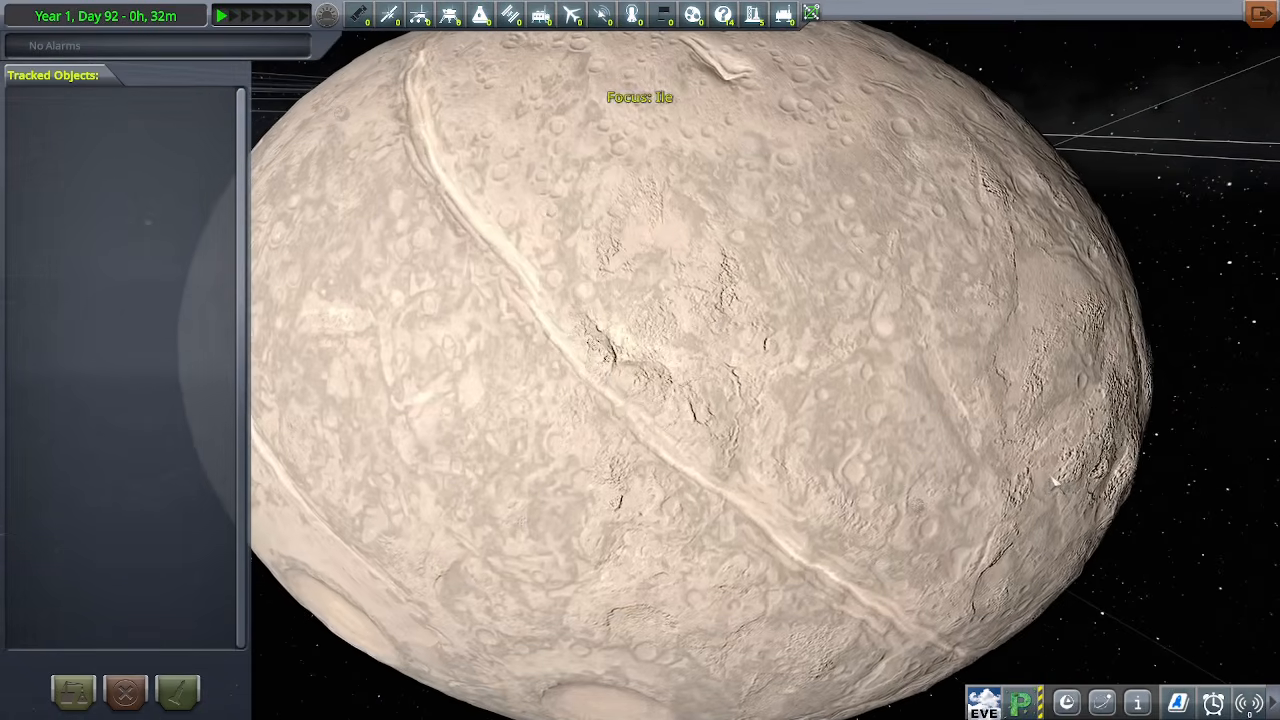
drag(1054, 482, 626, 408)
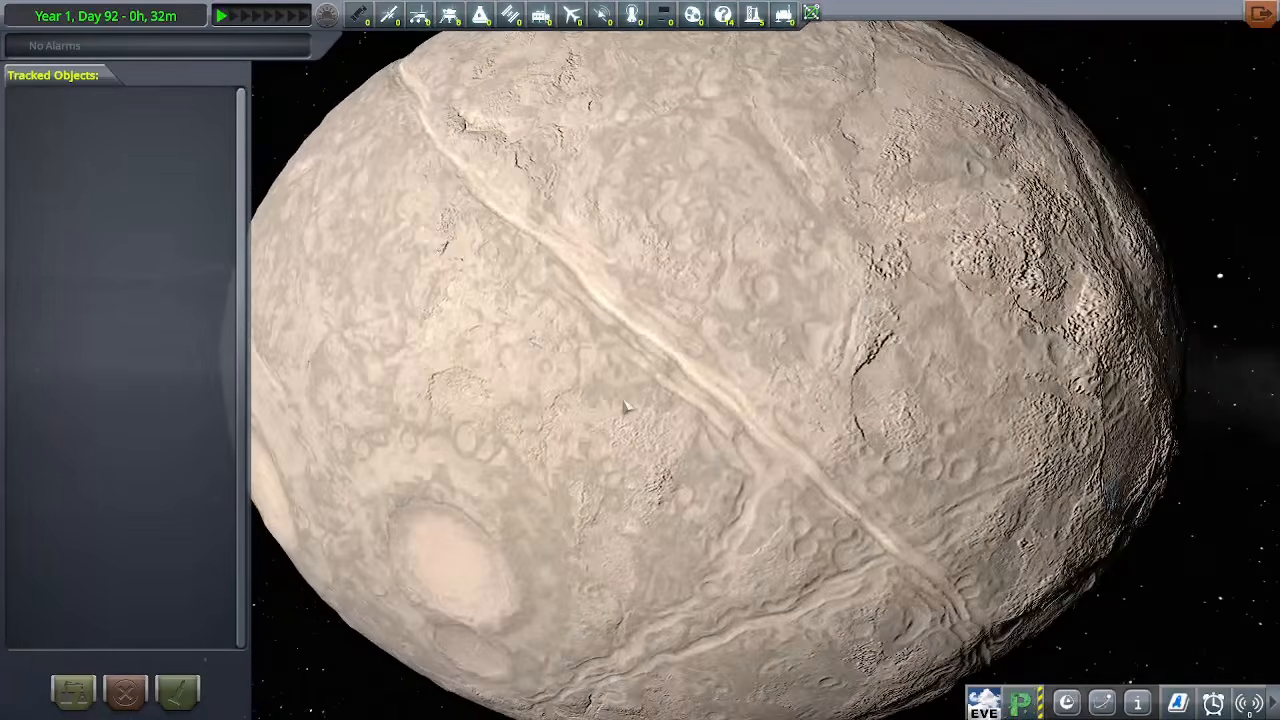
scroll(626, 408, down, 5)
key(Tab)
scroll(626, 408, down, 3)
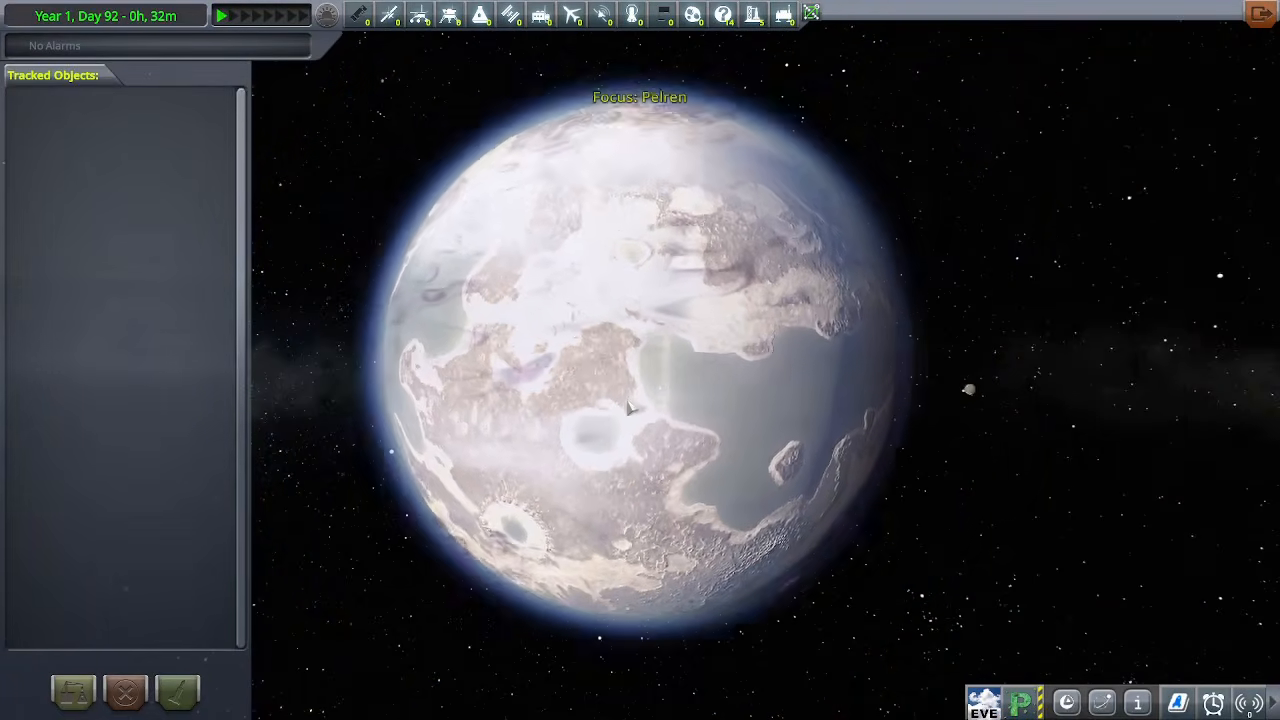
key(Tab)
key(Tab)
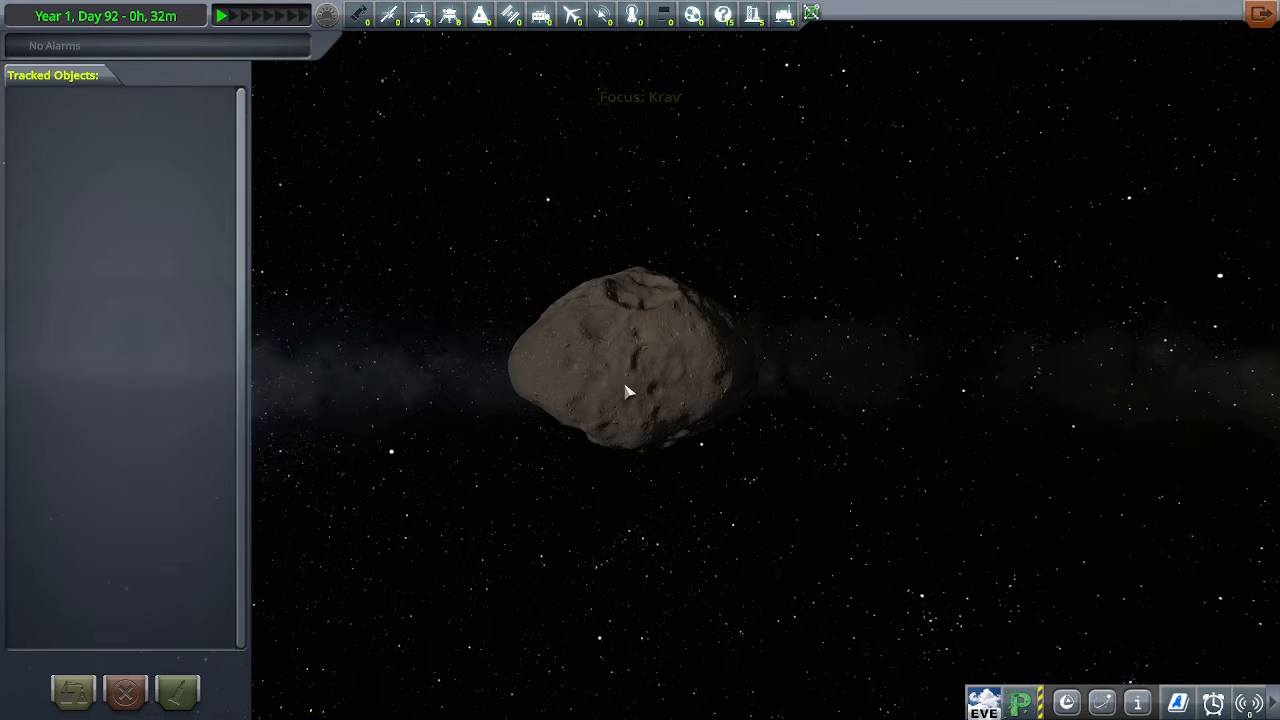
Survey the orbits of the binary pair and focus on a planet in the second star's system
scroll(626, 392, down, 5)
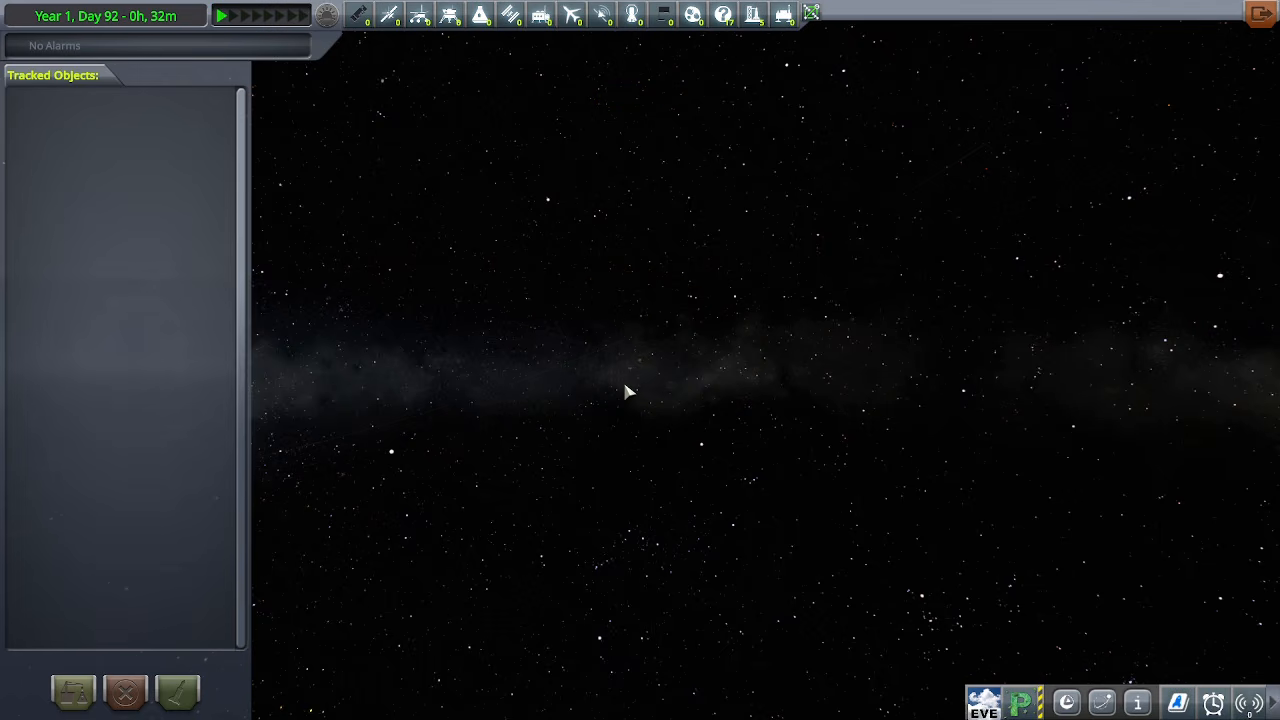
scroll(625, 386, down, 5)
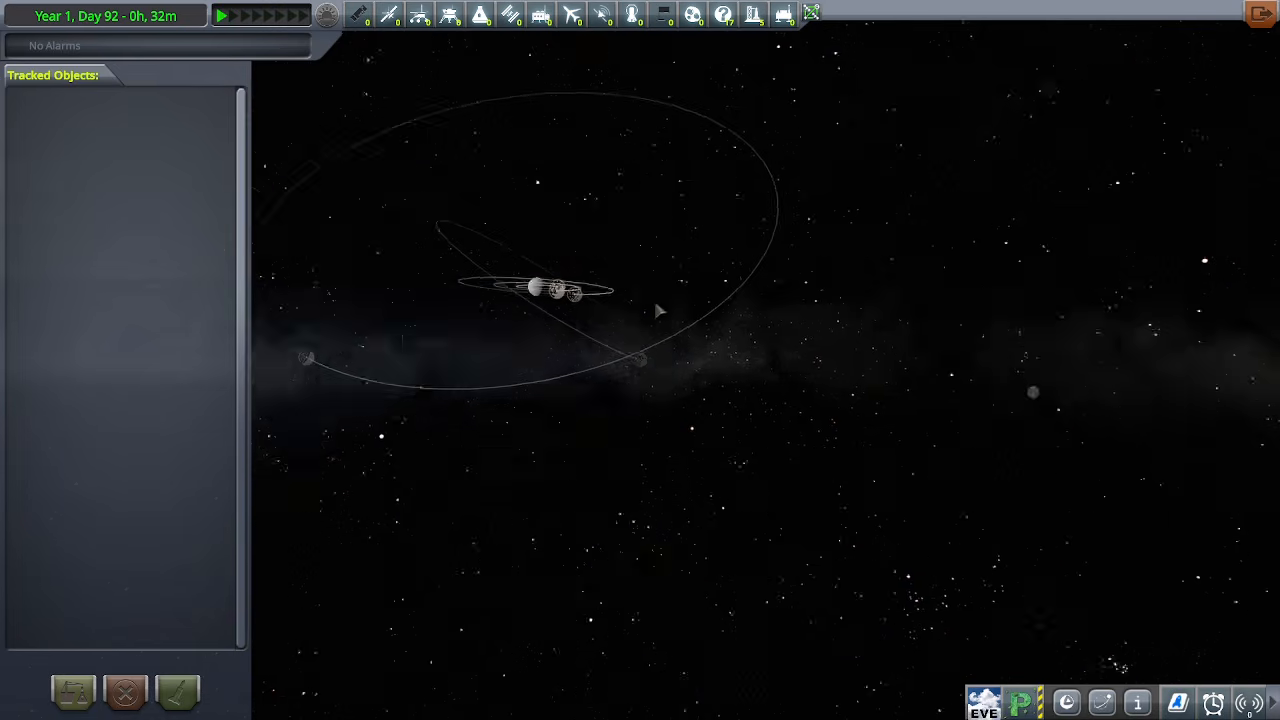
drag(655, 302, 667, 424)
scroll(657, 388, down, 4)
scroll(659, 395, down, 8)
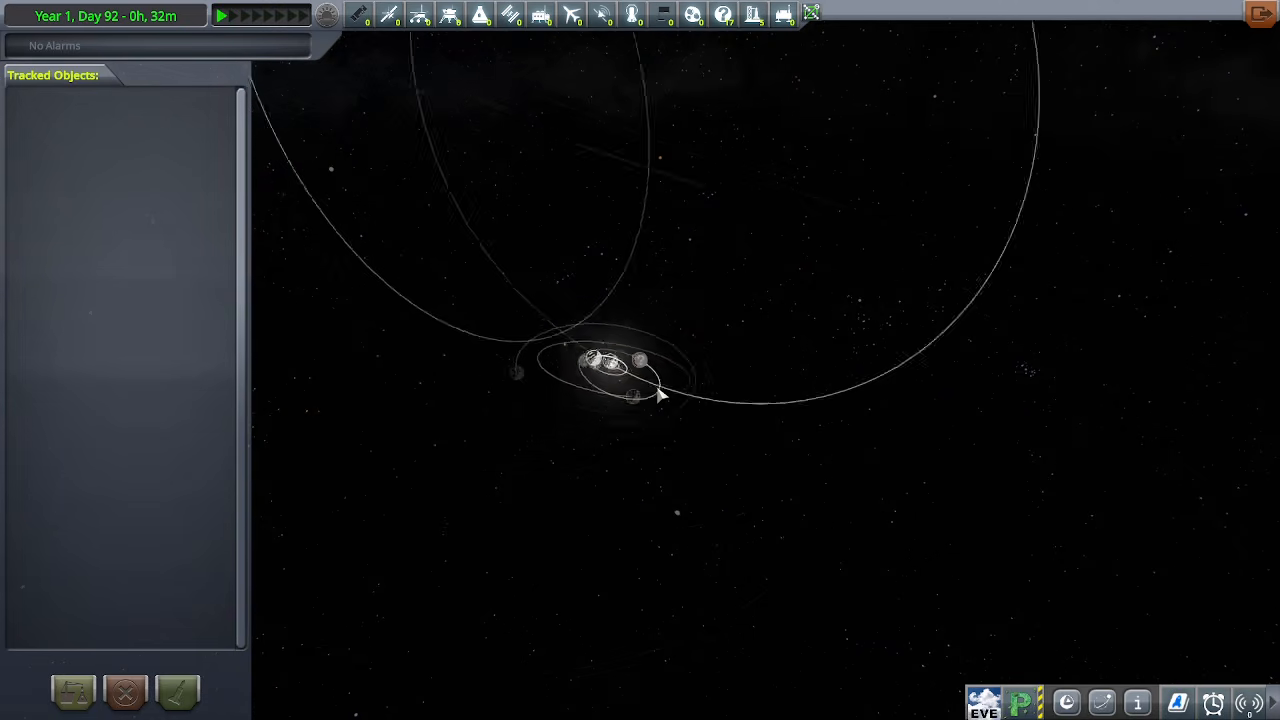
drag(660, 395, 613, 236)
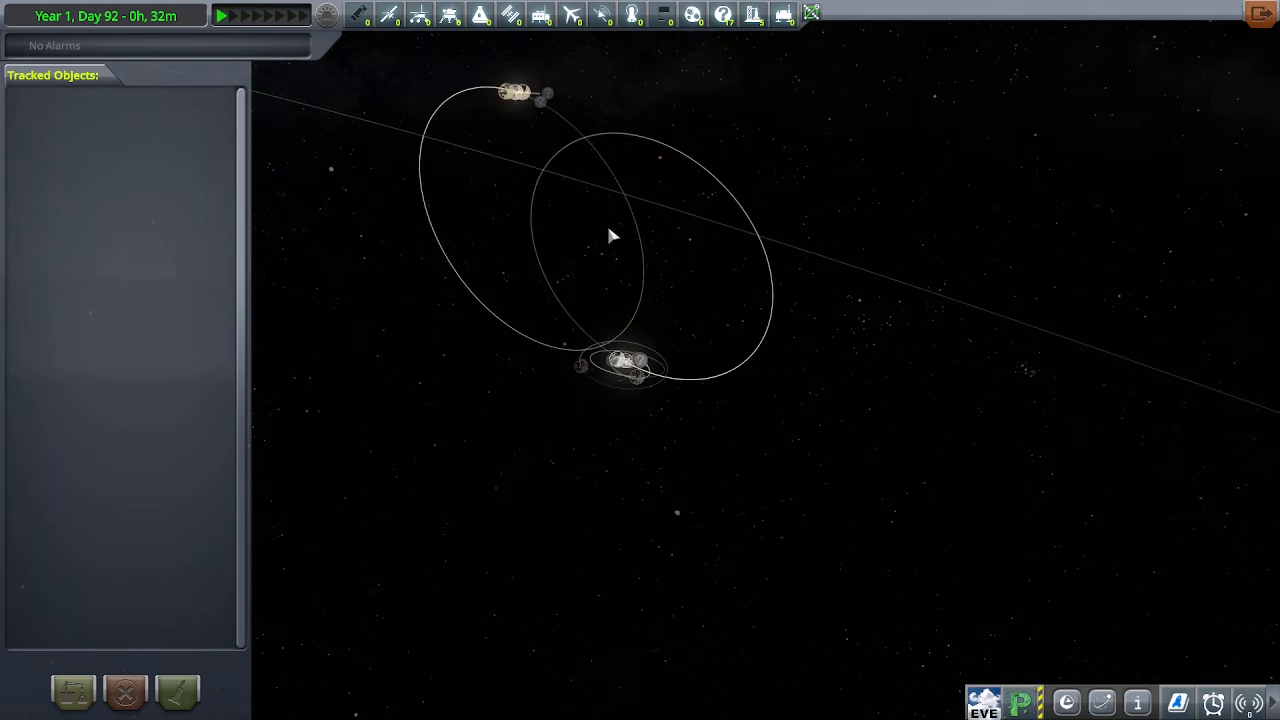
double_click(518, 100)
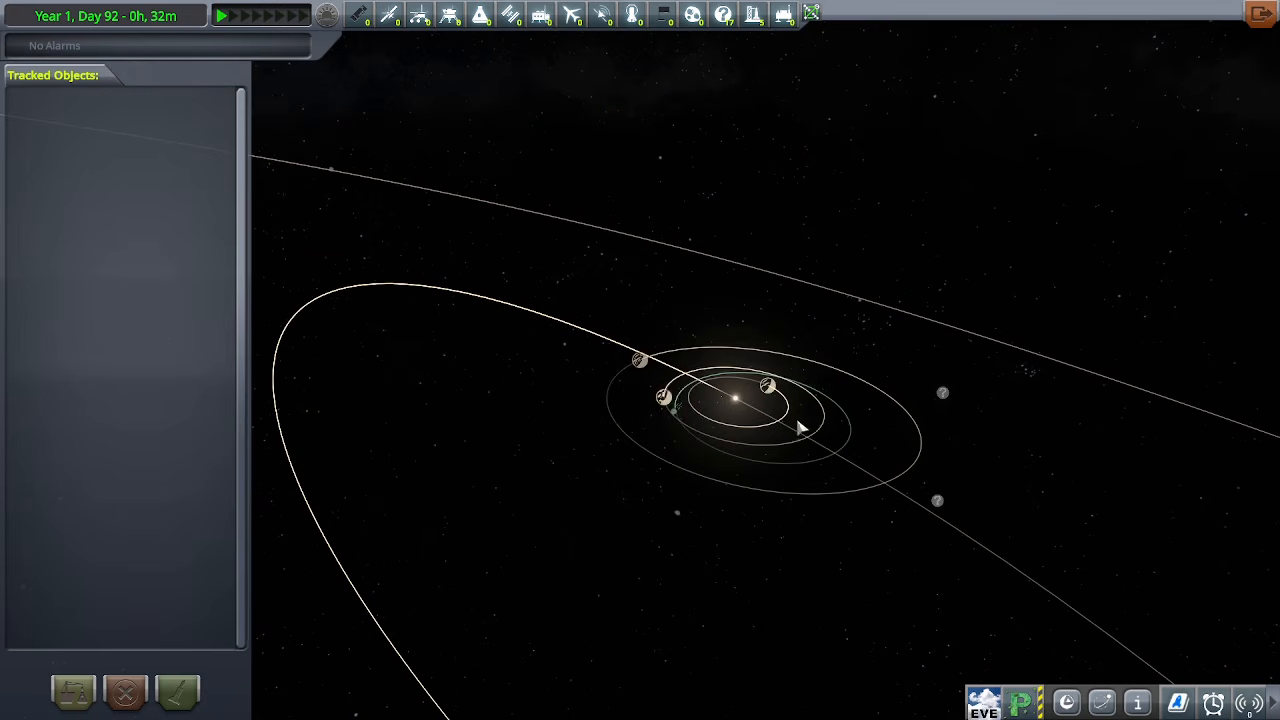
Examine the planetary orbits around the second star and focus on Blalo
scroll(790, 430, up, 4)
scroll(751, 466, down, 10)
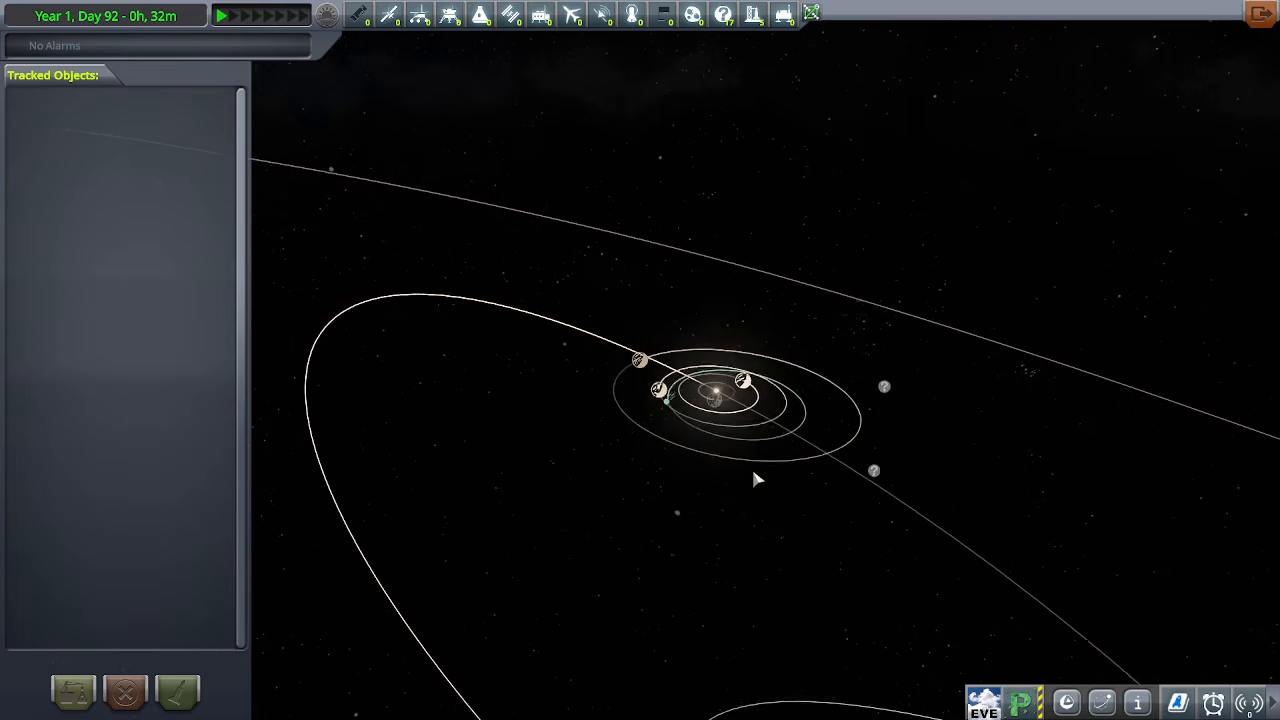
scroll(682, 460, up, 6)
scroll(679, 462, up, 5)
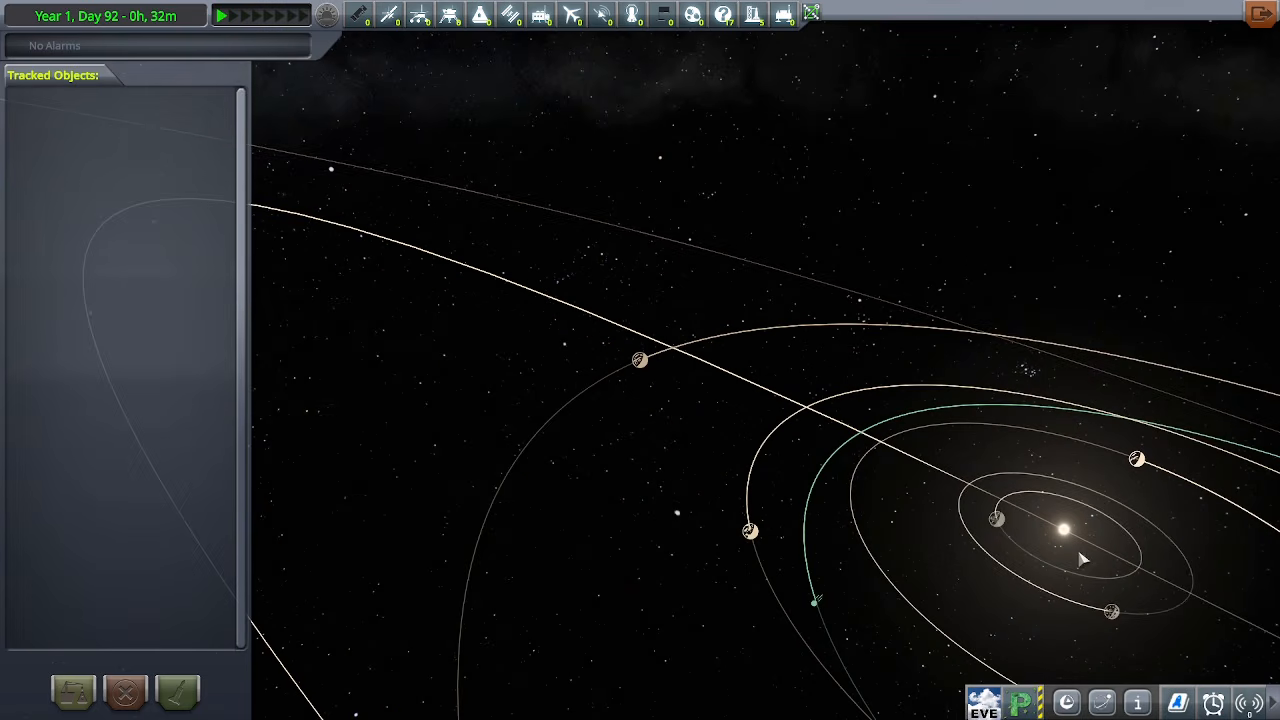
drag(910, 558, 719, 452)
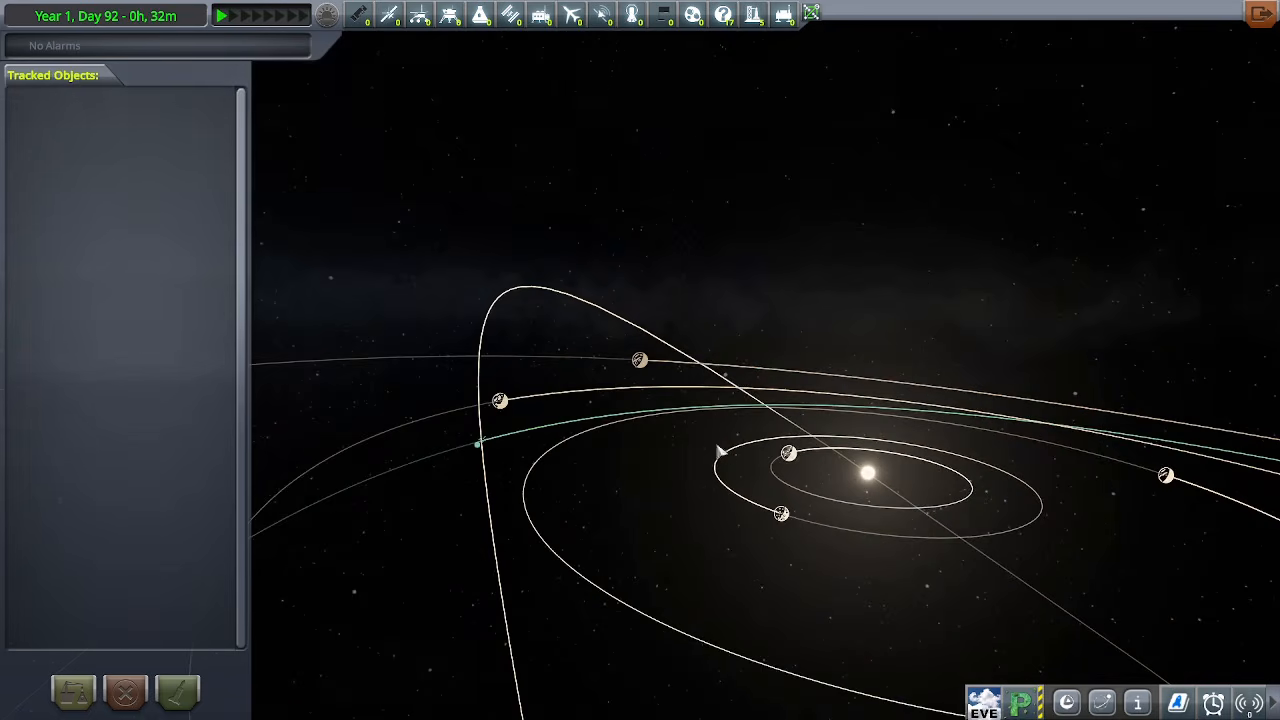
double_click(504, 400)
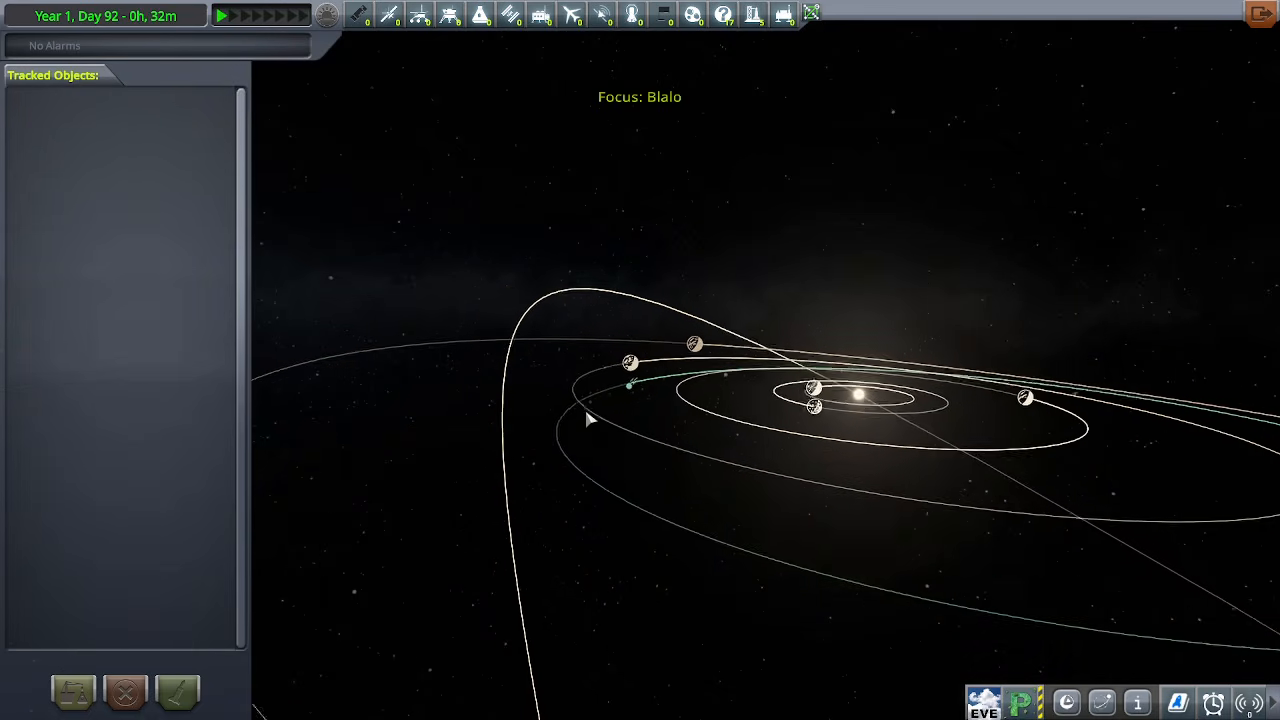
Examine Blalo's surface, clouds and continents up close from several angles, including a wider view of the whole planet
scroll(634, 420, up, 5)
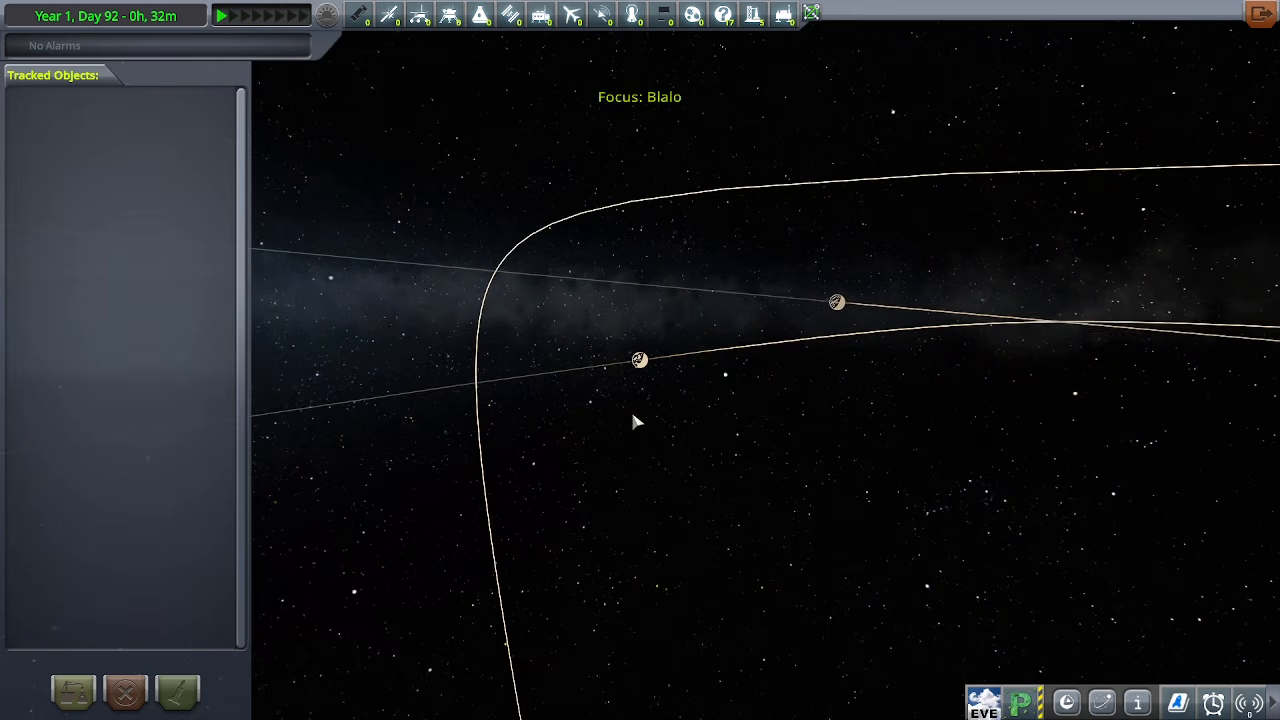
scroll(634, 421, up, 5)
scroll(634, 419, up, 4)
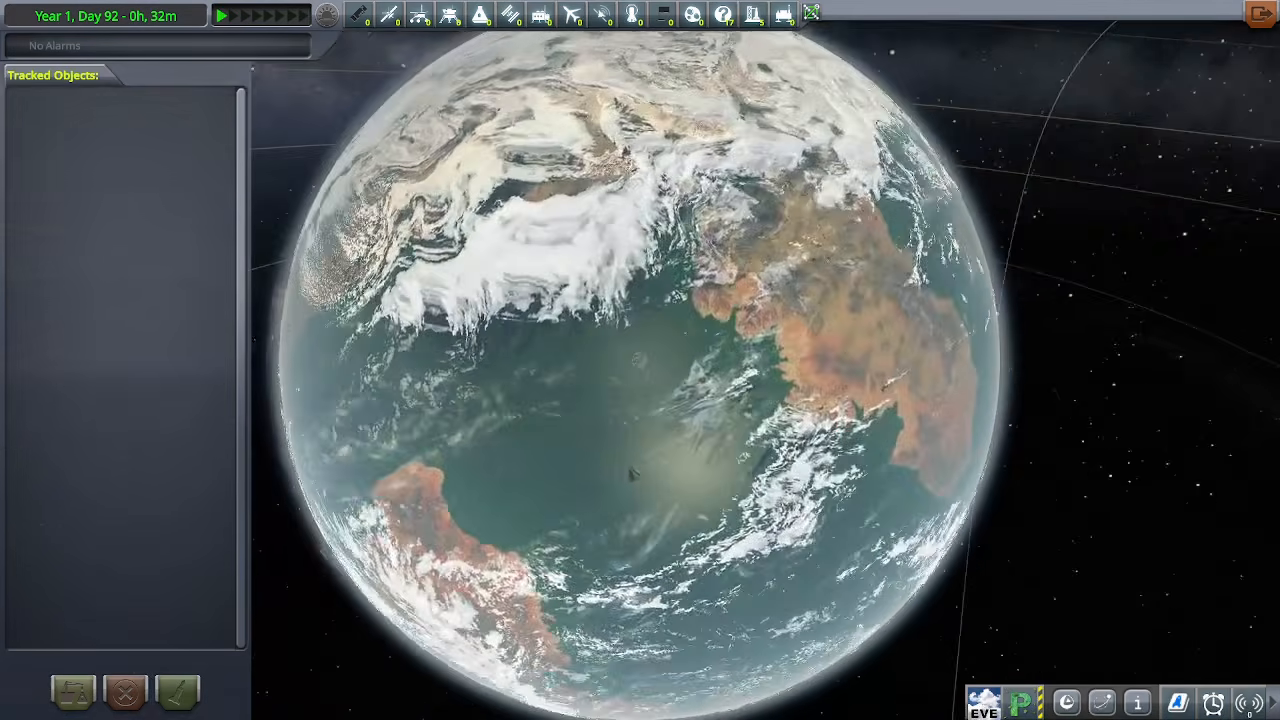
drag(634, 474, 460, 200)
drag(940, 390, 1018, 487)
scroll(994, 487, down, 1)
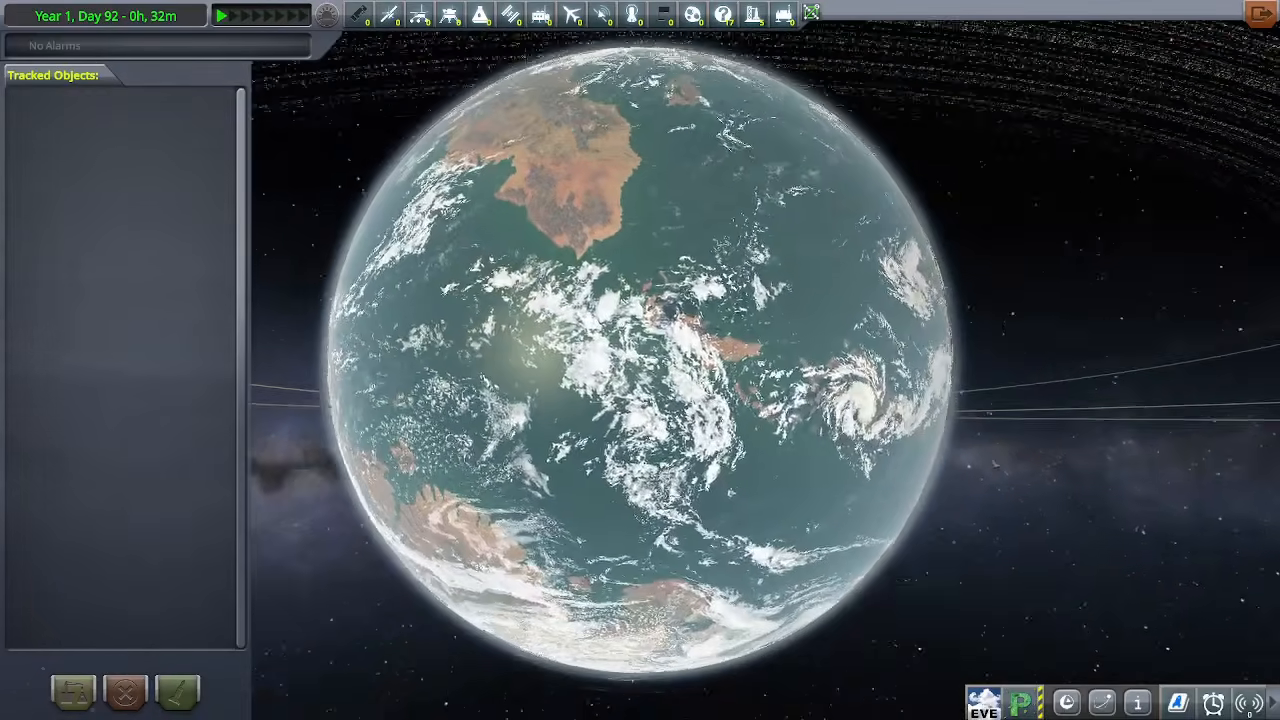
scroll(978, 487, down, 3)
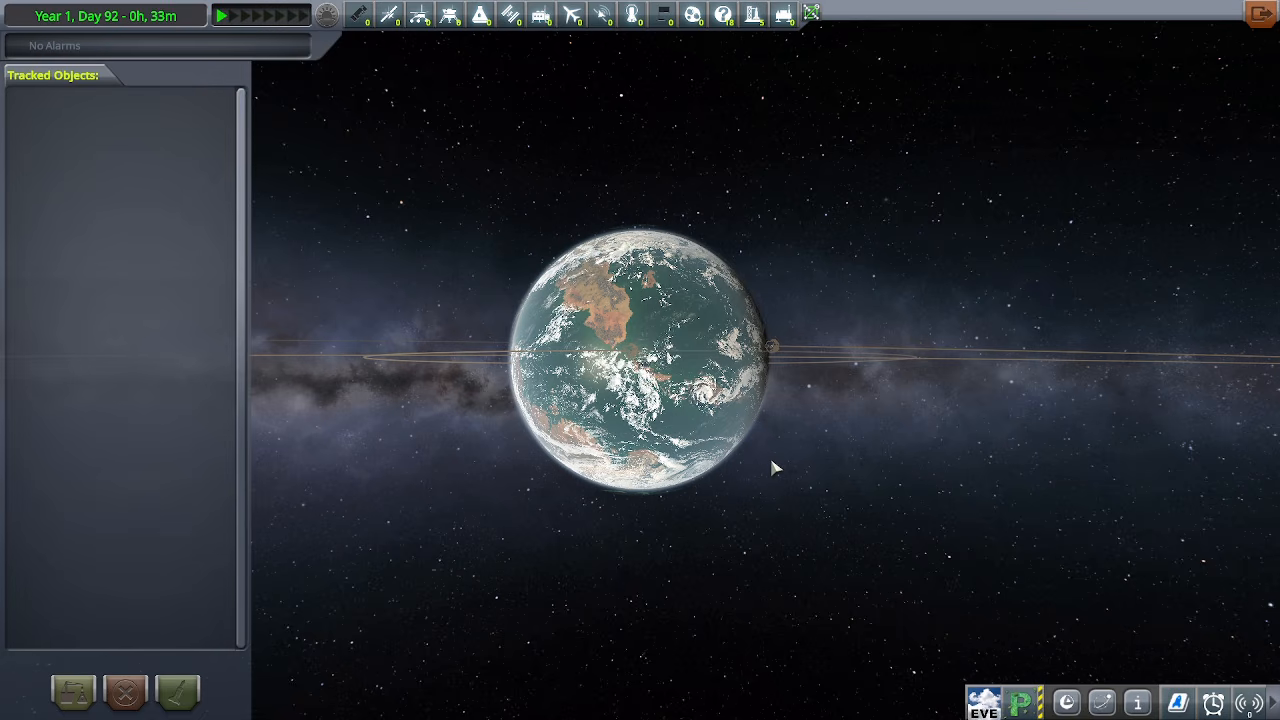
scroll(735, 513, down, 3)
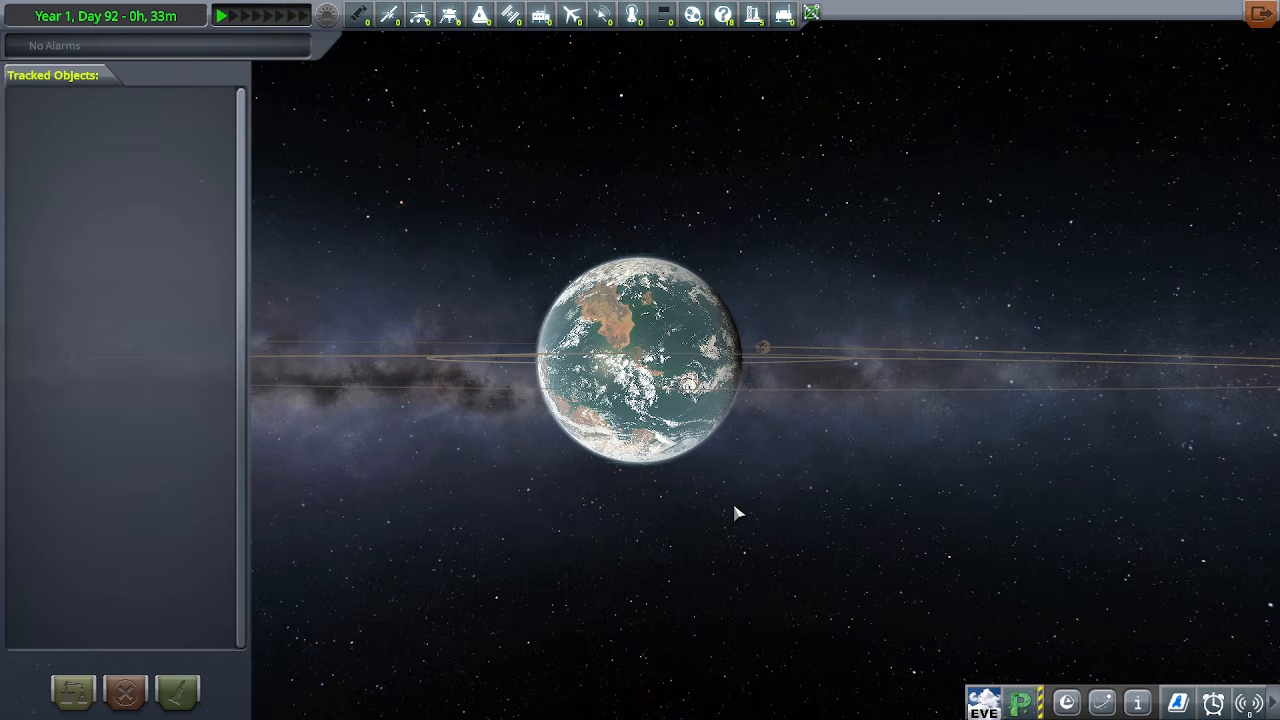
Quit the game and open the GameData folder of the KSS2_InstallTutorial install in File Explorer, keeping it minimised
key(alt+F4)
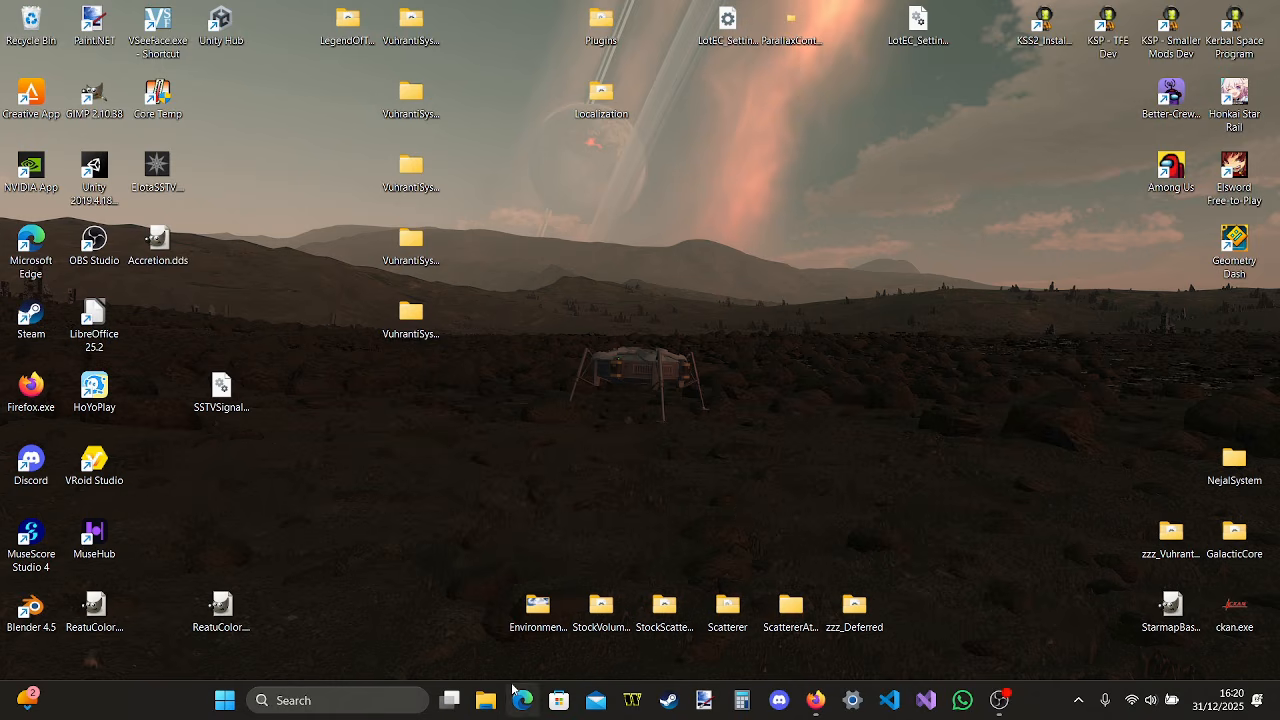
right_click(1047, 46)
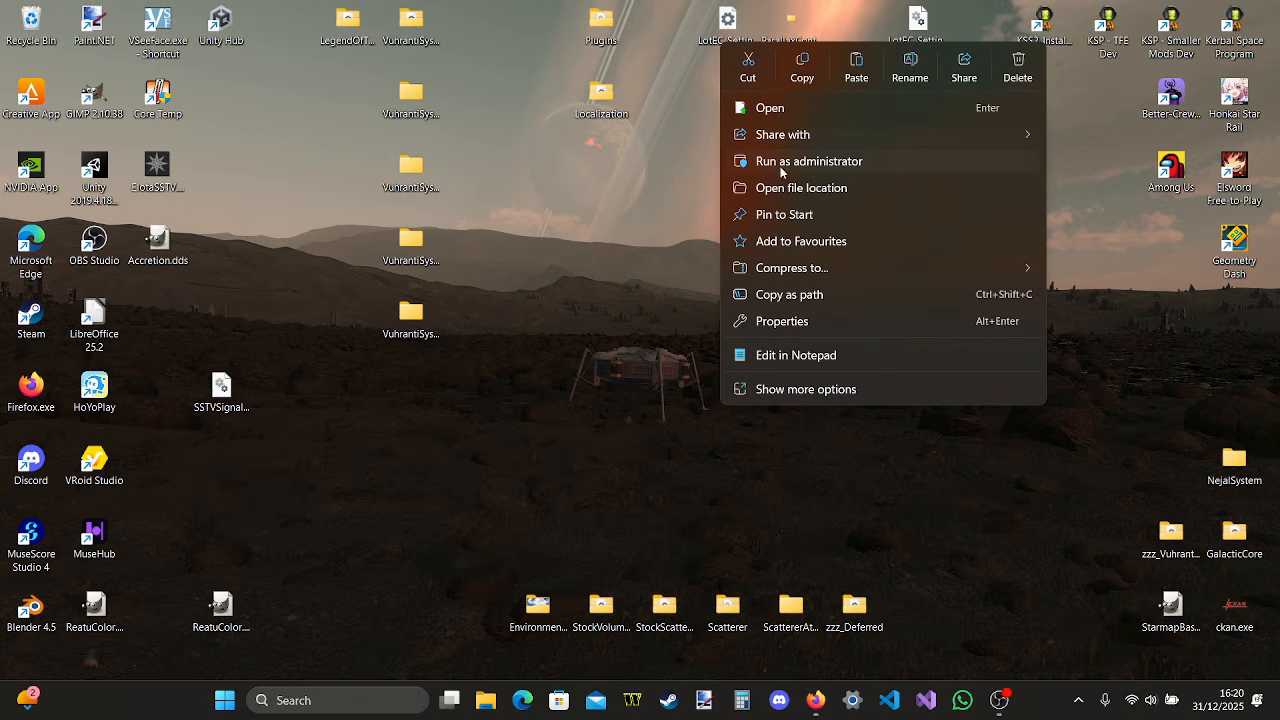
click(805, 190)
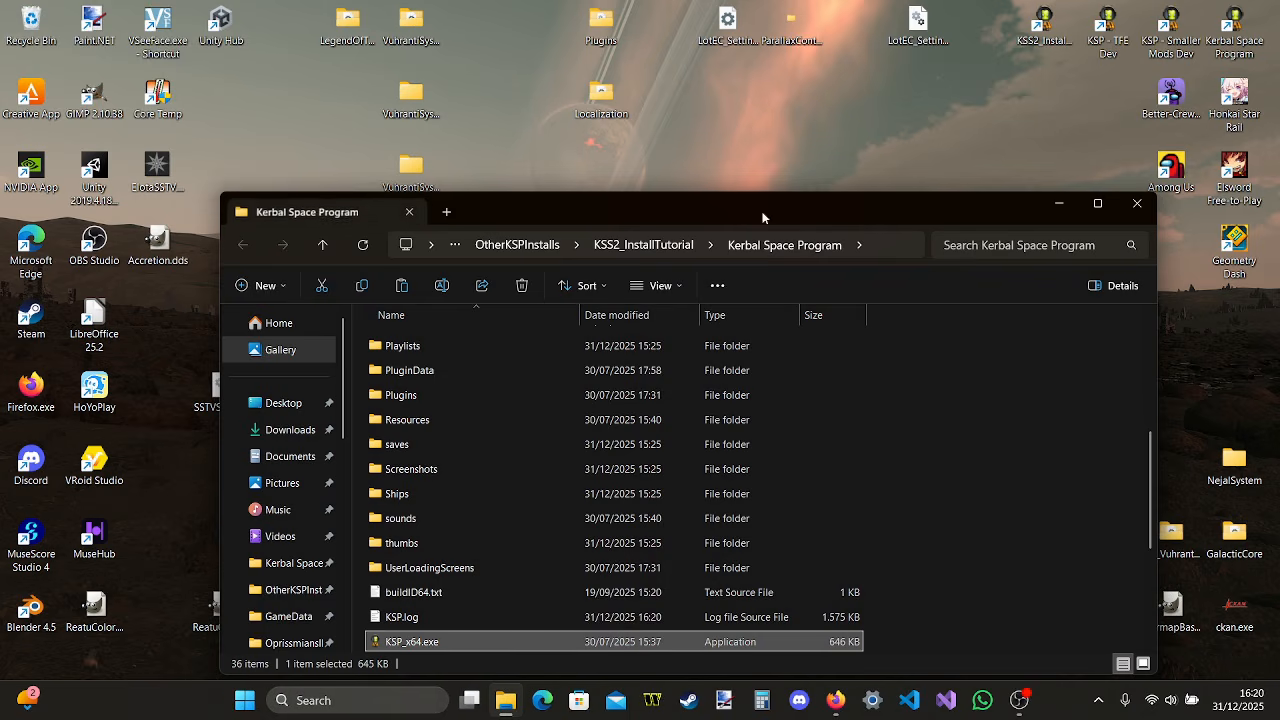
scroll(500, 354, up, 1)
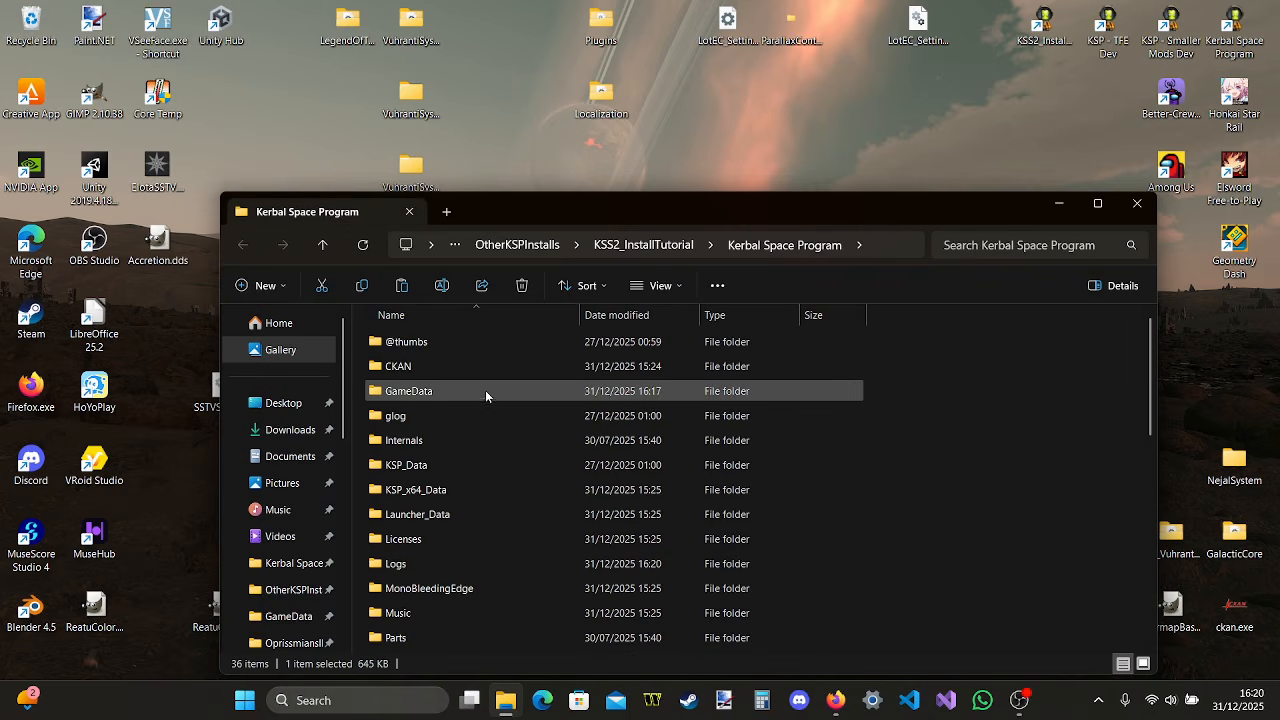
double_click(485, 390)
click(1062, 203)
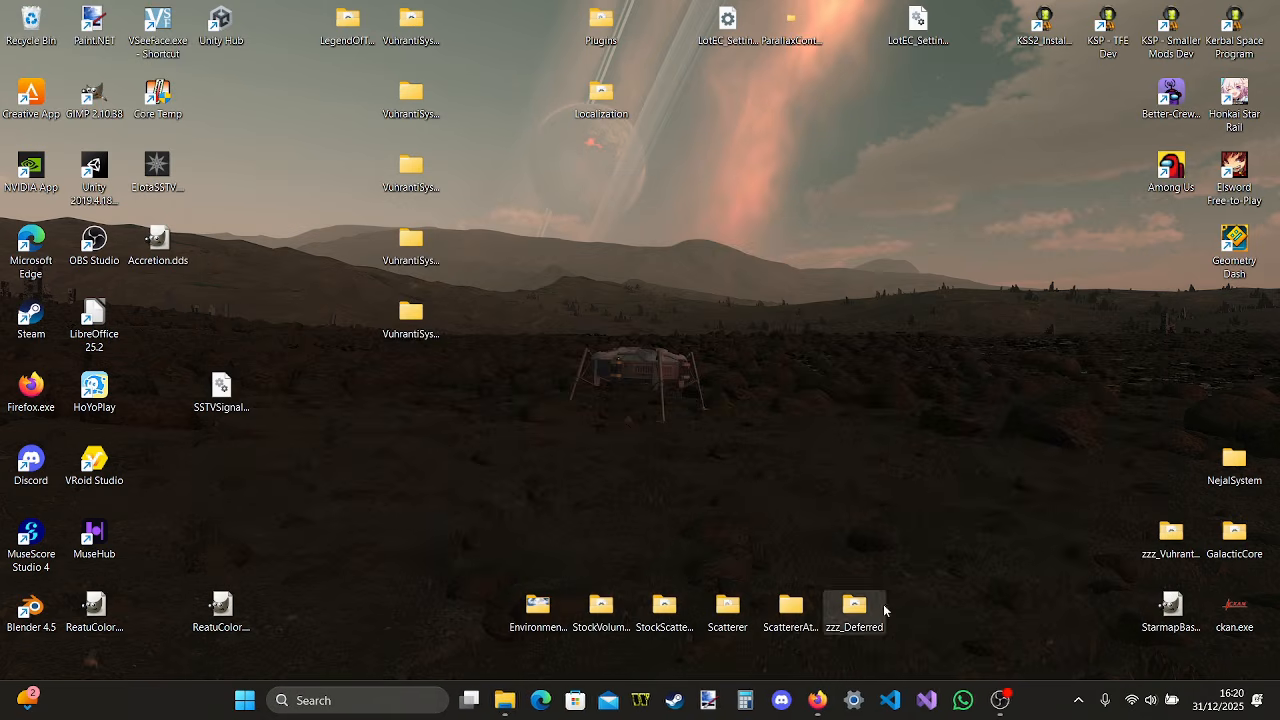
Download Expansion_Pandor.zip from the Kerbal Star Systems 2 releases page in Firefox and open the archive's GameData folder
click(835, 700)
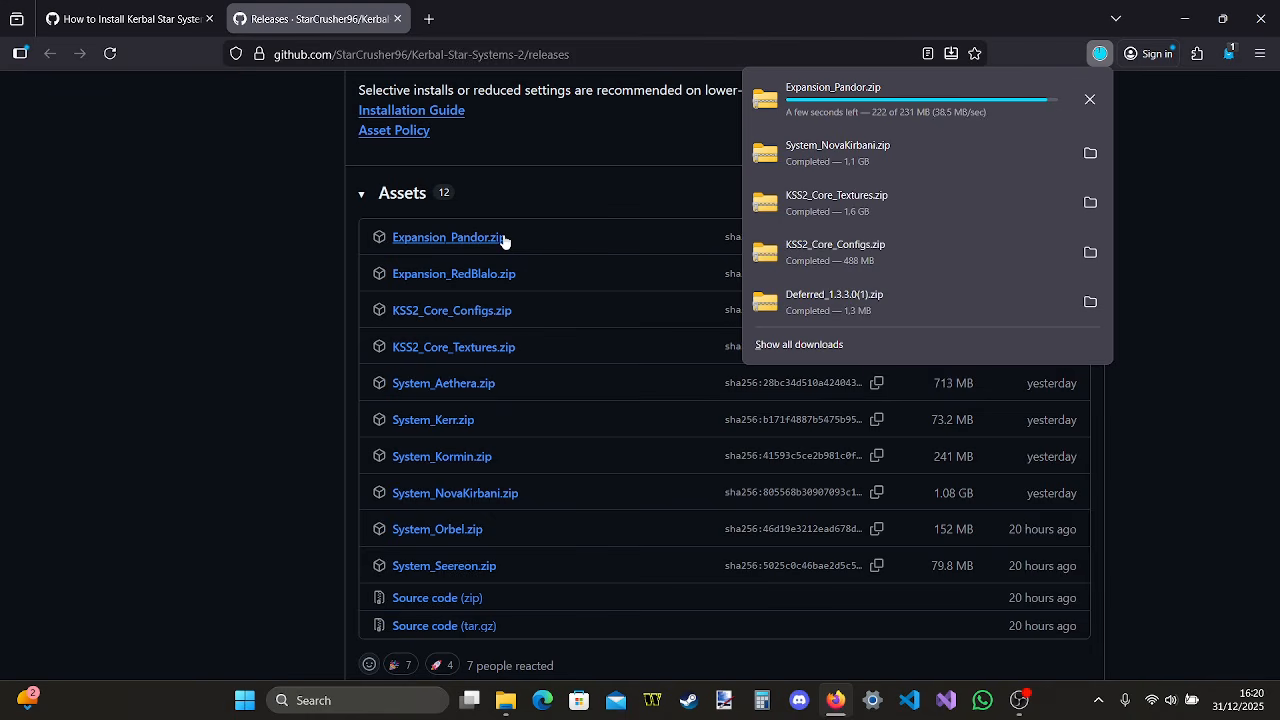
click(933, 92)
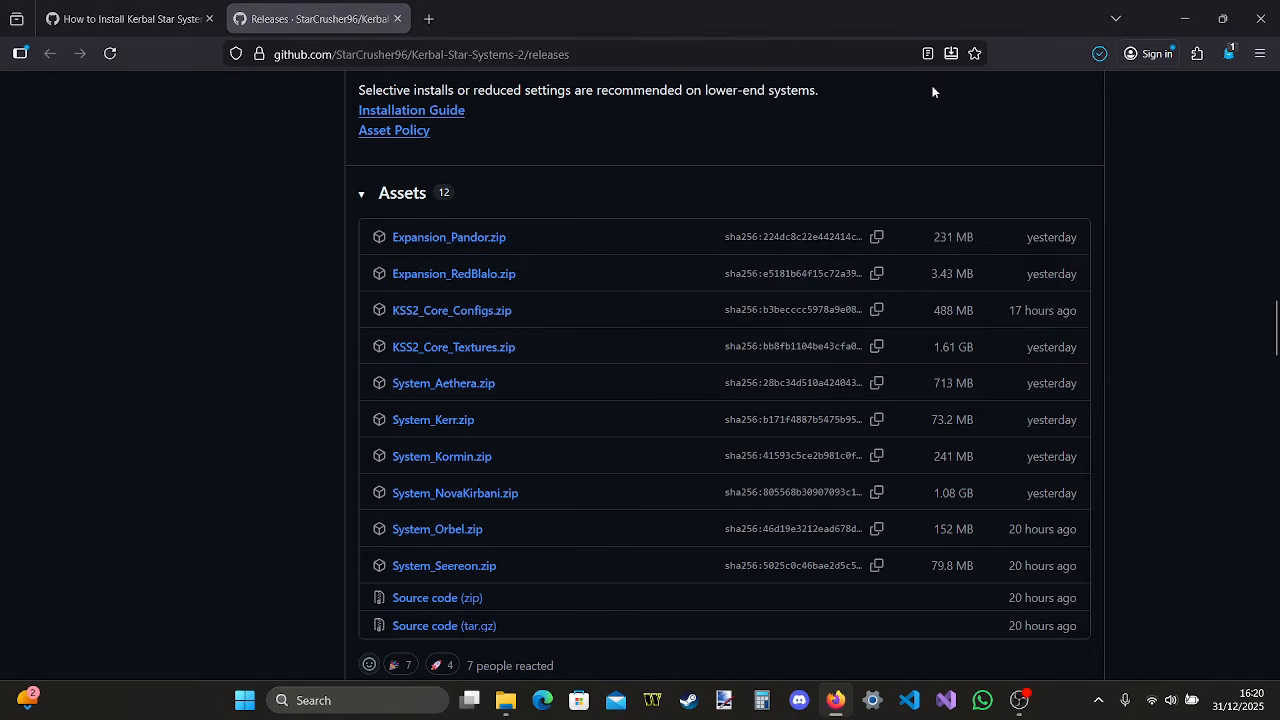
double_click(415, 342)
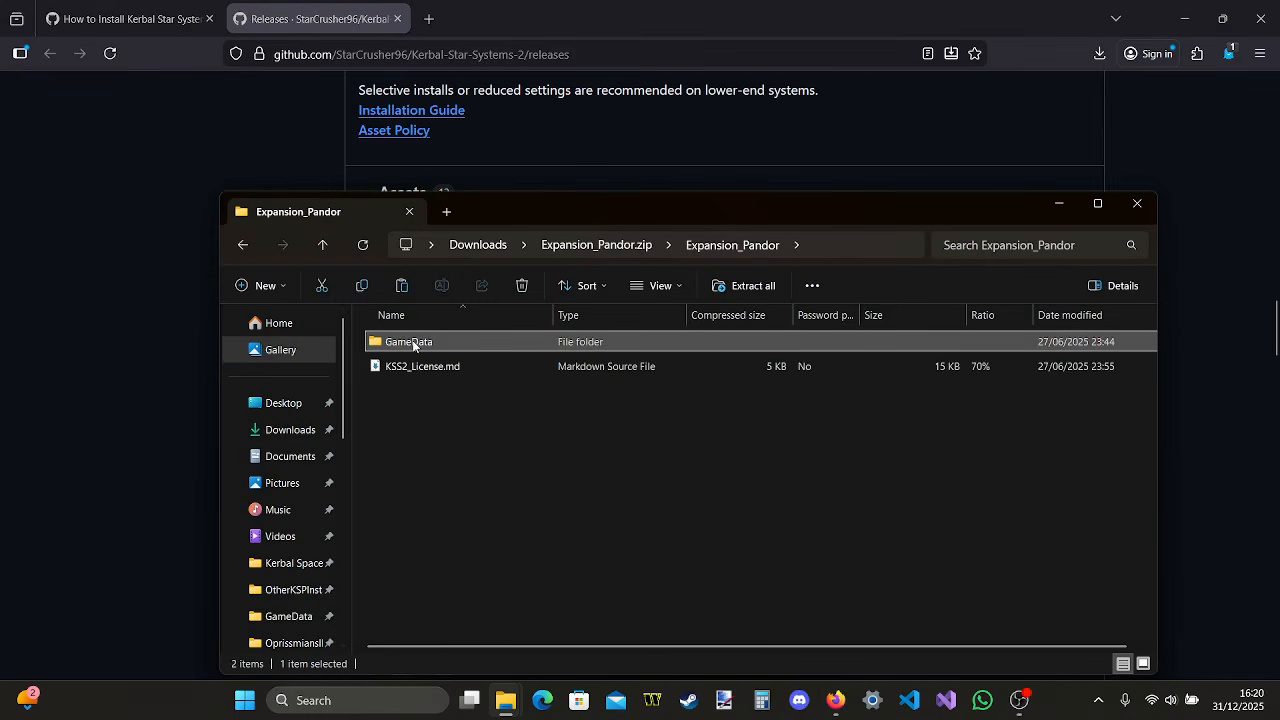
double_click(413, 342)
Arrange both GameData windows one above the other and copy the archive's KSS2 folder into the game's GameData folder
mouse_move(505, 705)
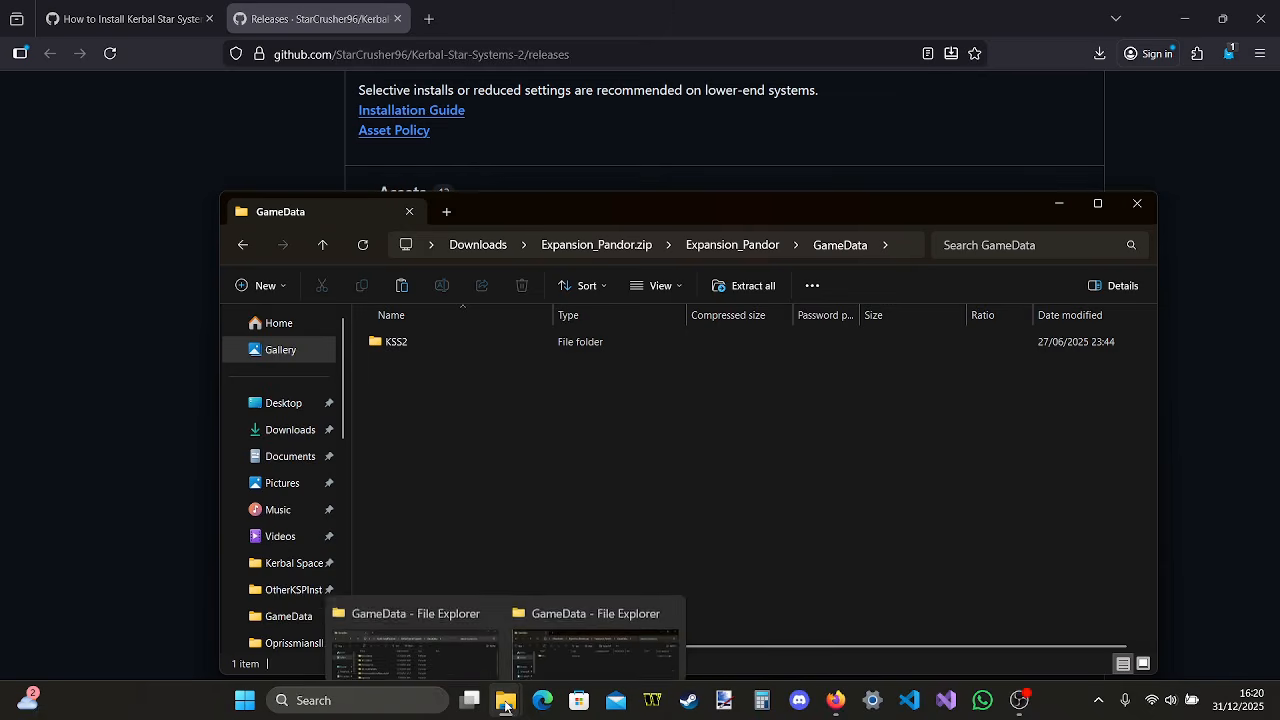
click(434, 640)
drag(974, 211, 942, 278)
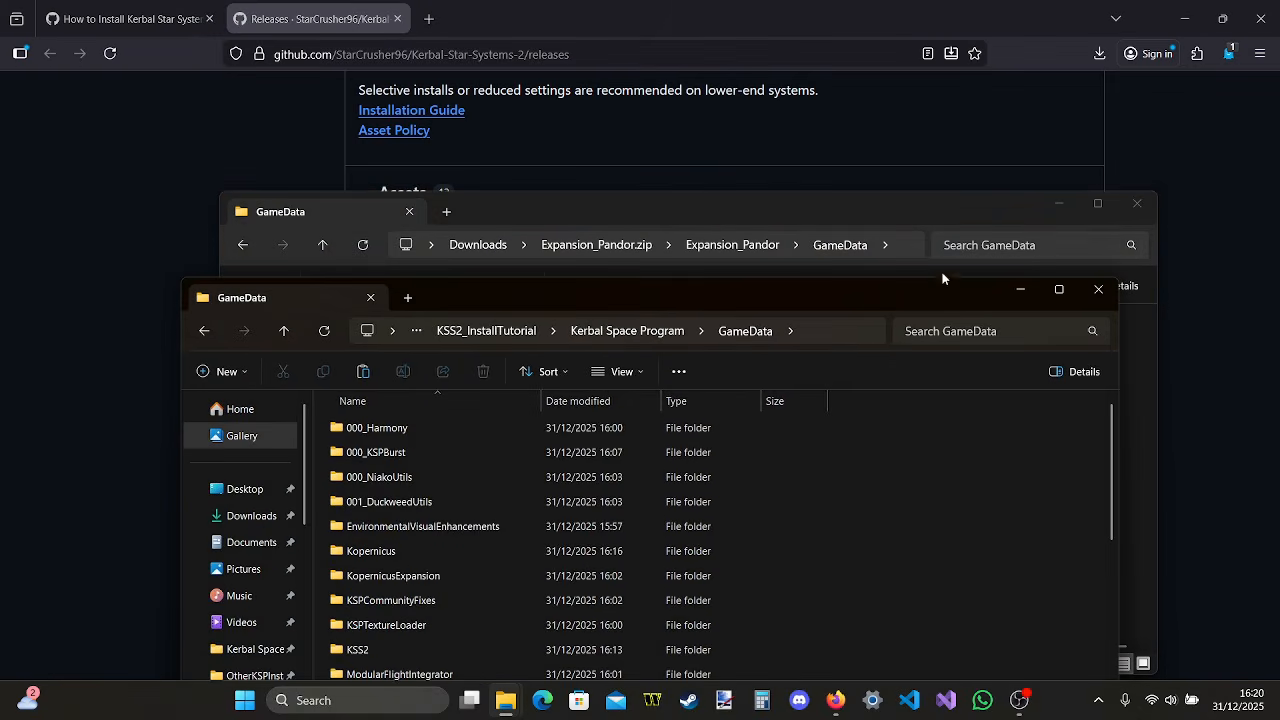
click(959, 218)
drag(950, 228, 937, 73)
drag(527, 186, 905, 539)
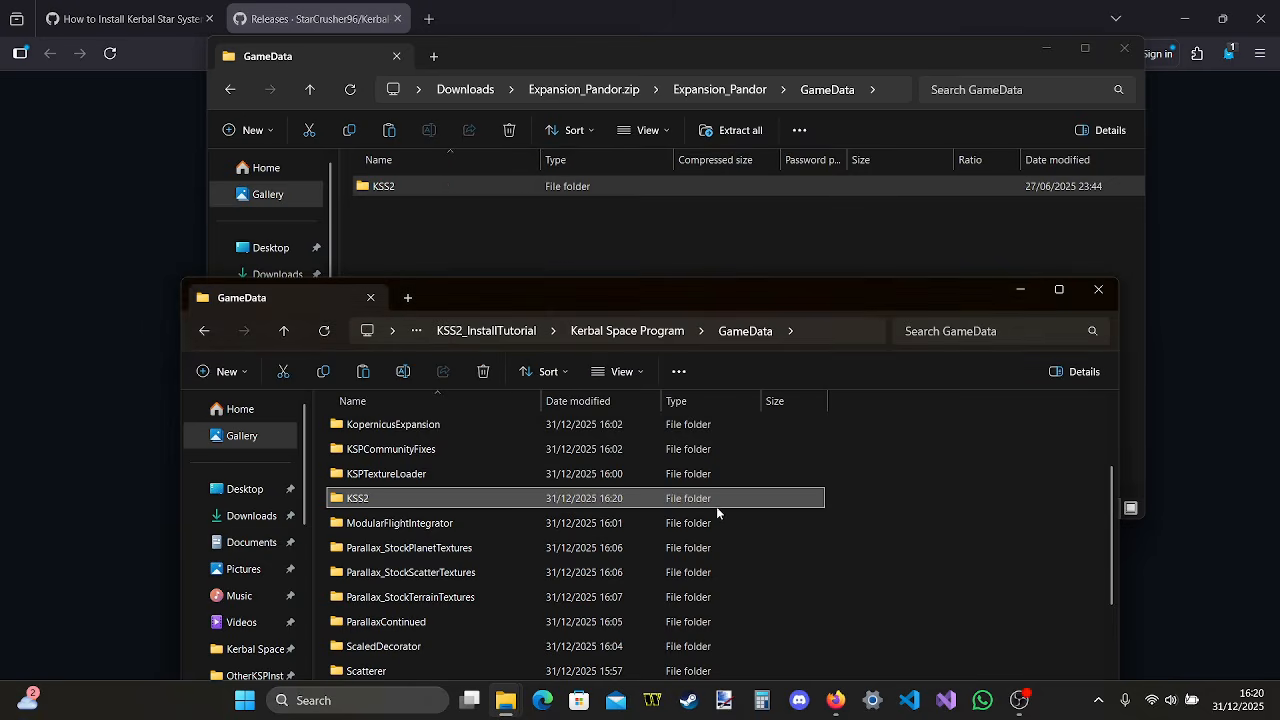
Check the Expansions folder inside the installed KSS2 folder for the Pandor expansion, and close that folder window
double_click(721, 497)
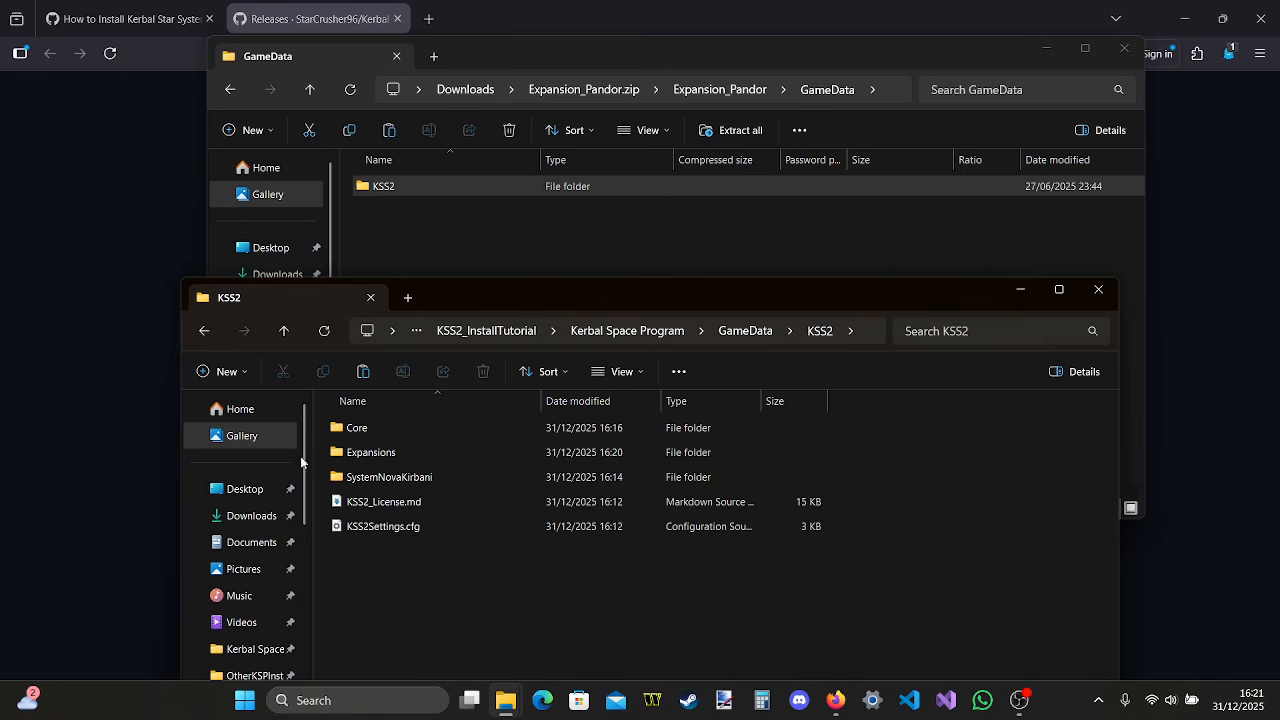
double_click(552, 453)
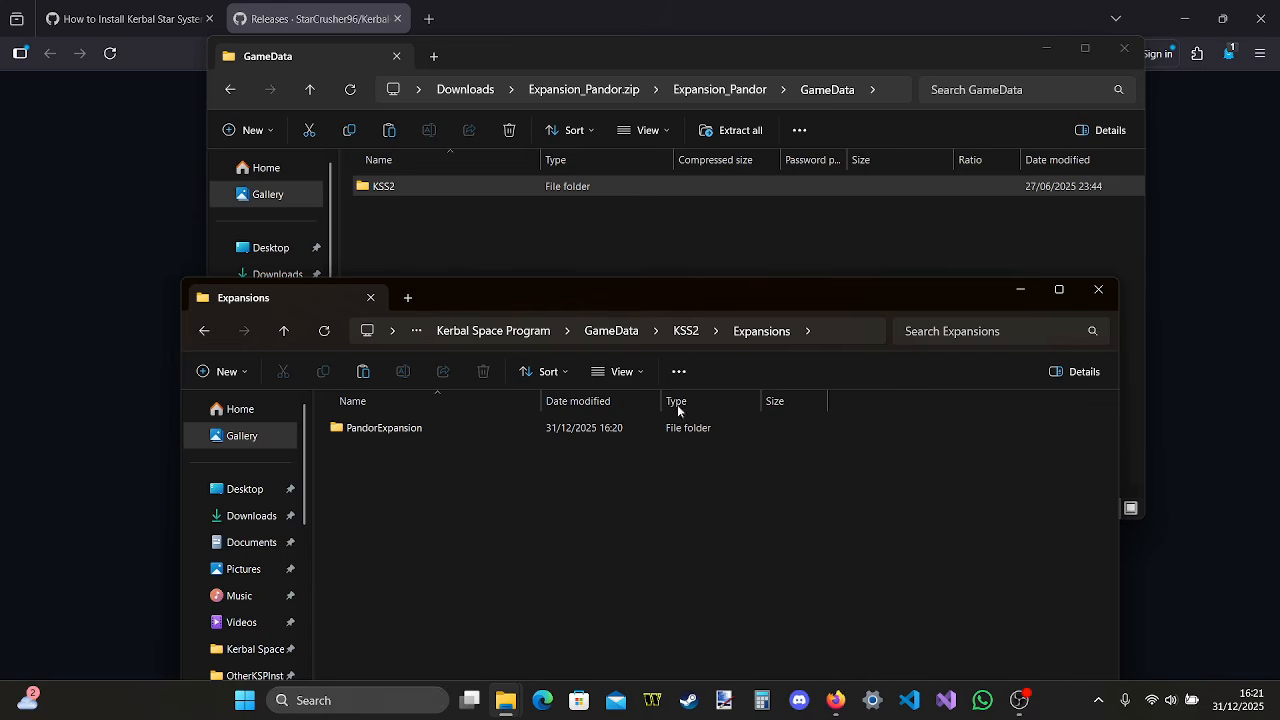
click(1100, 288)
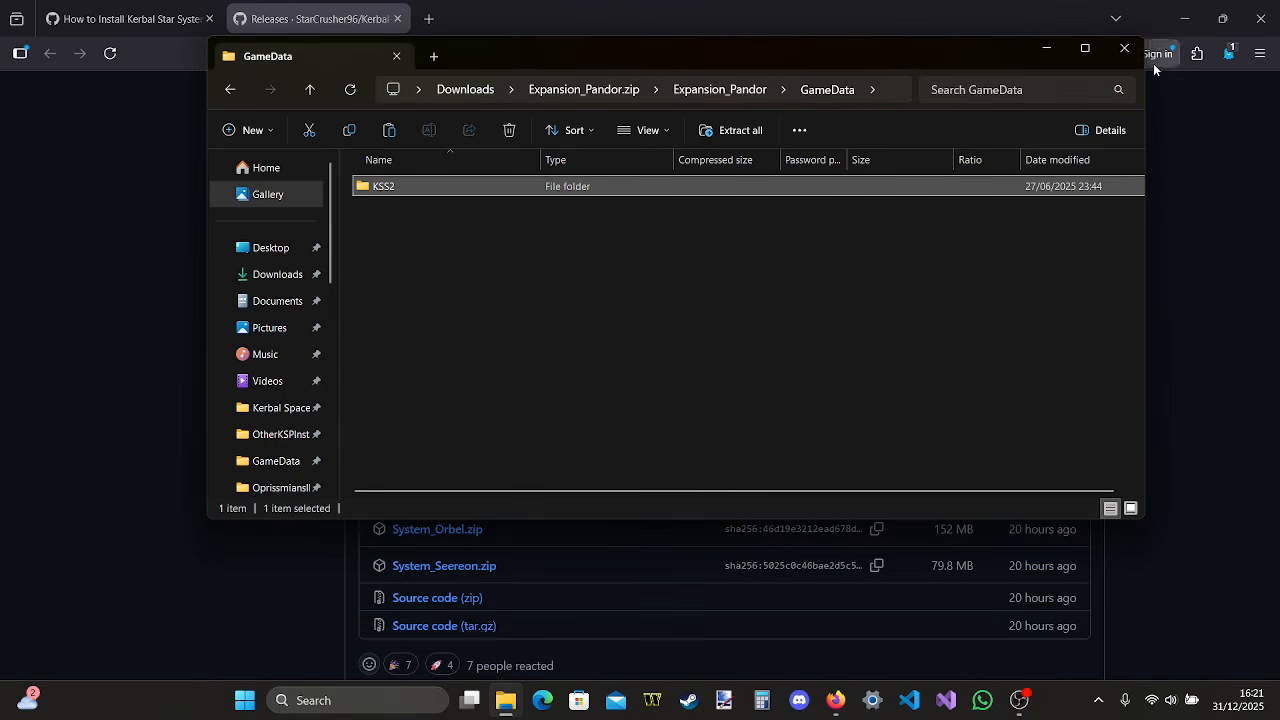
Close the archive window and the browser, and relaunch Kerbal Space Program from the KSS2_InstallTutorial desktop shortcut
click(1124, 49)
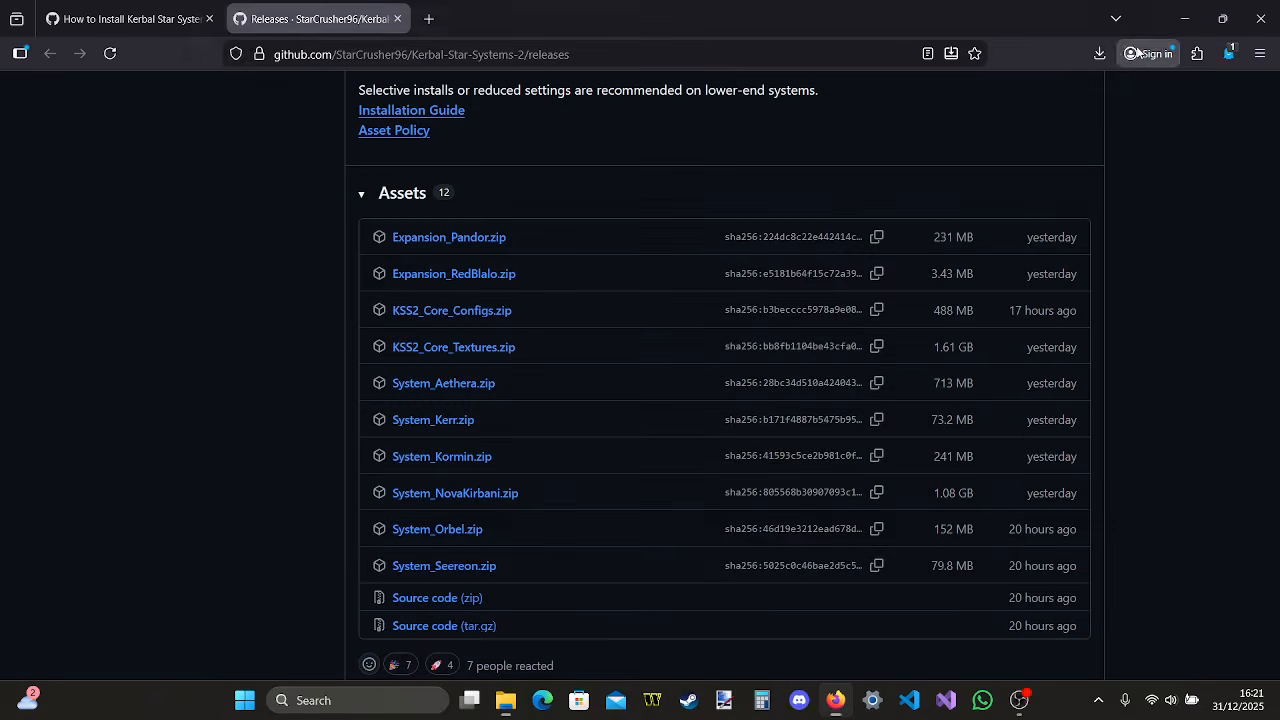
click(1260, 6)
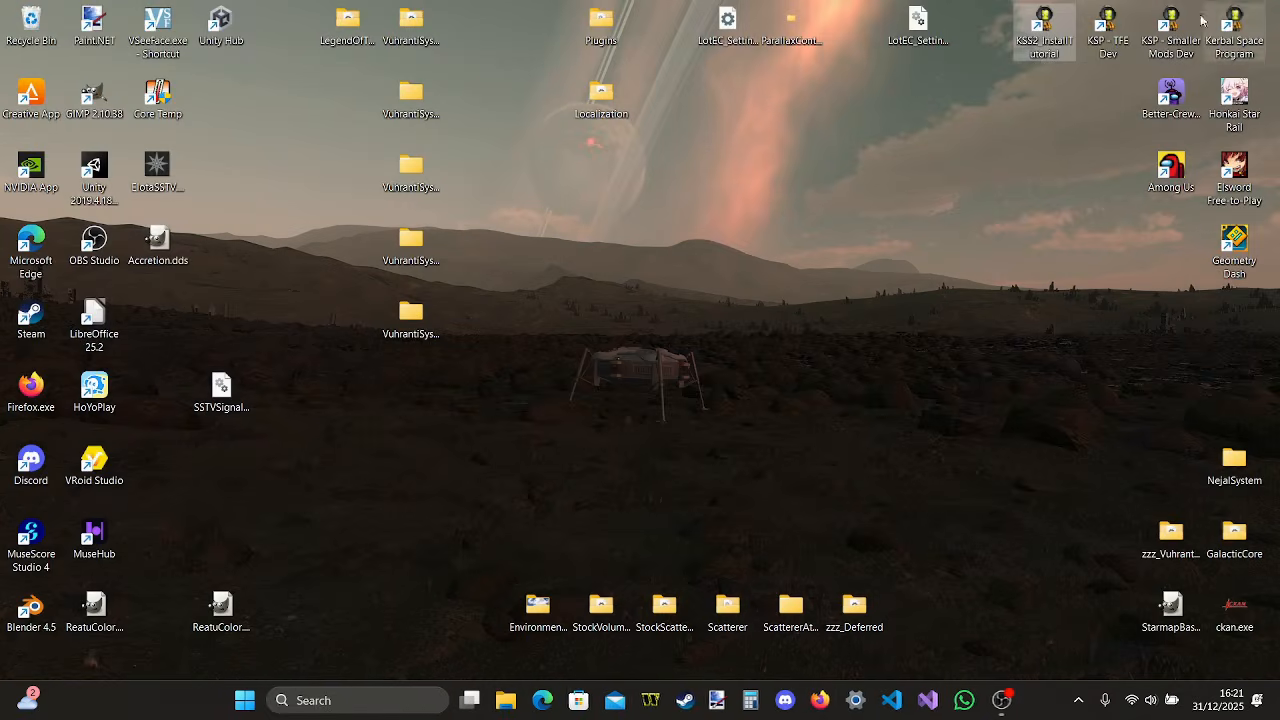
double_click(1049, 46)
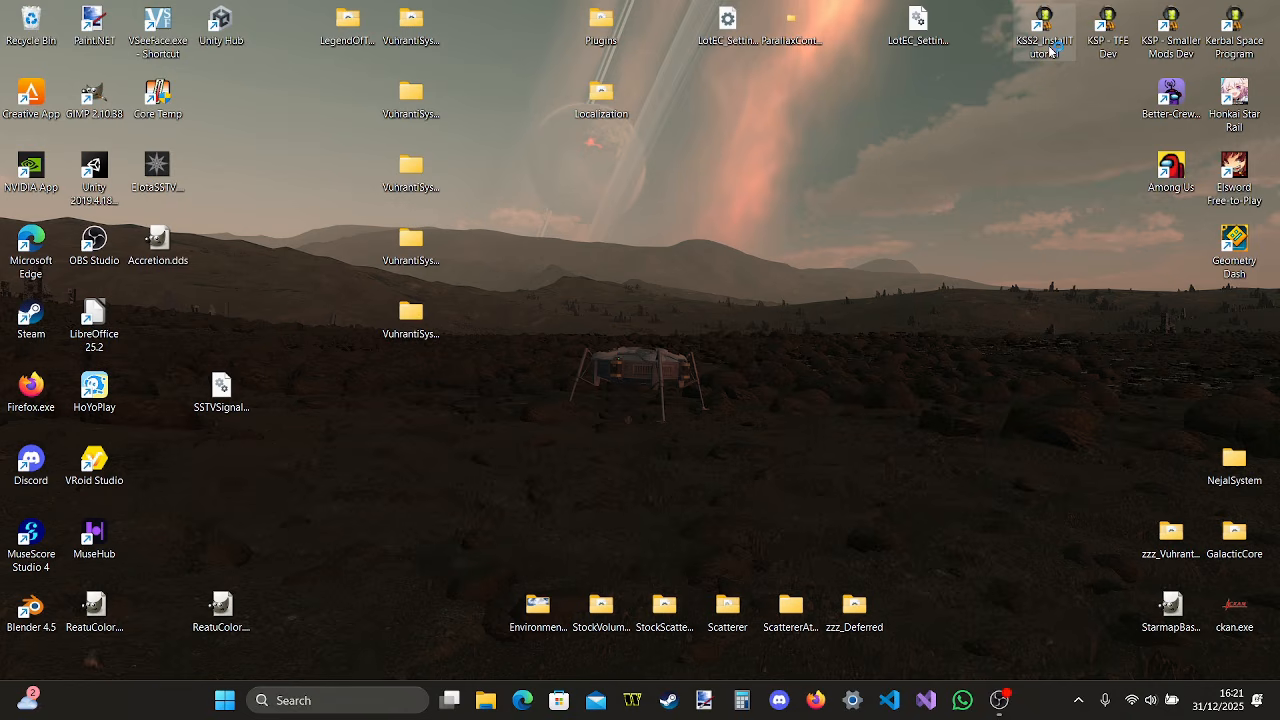